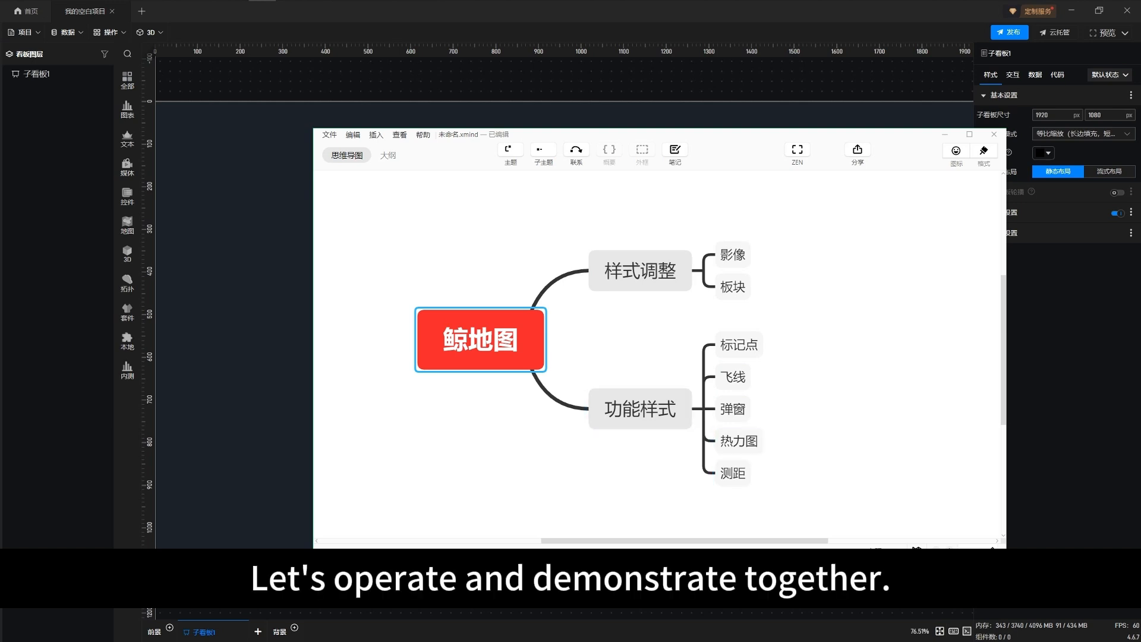
# Switch to the 素材 folder in File Explorer and preview the Sichuan map image, the China map image and the coordinates in 示例数据.xls
pyautogui.press('Escape')
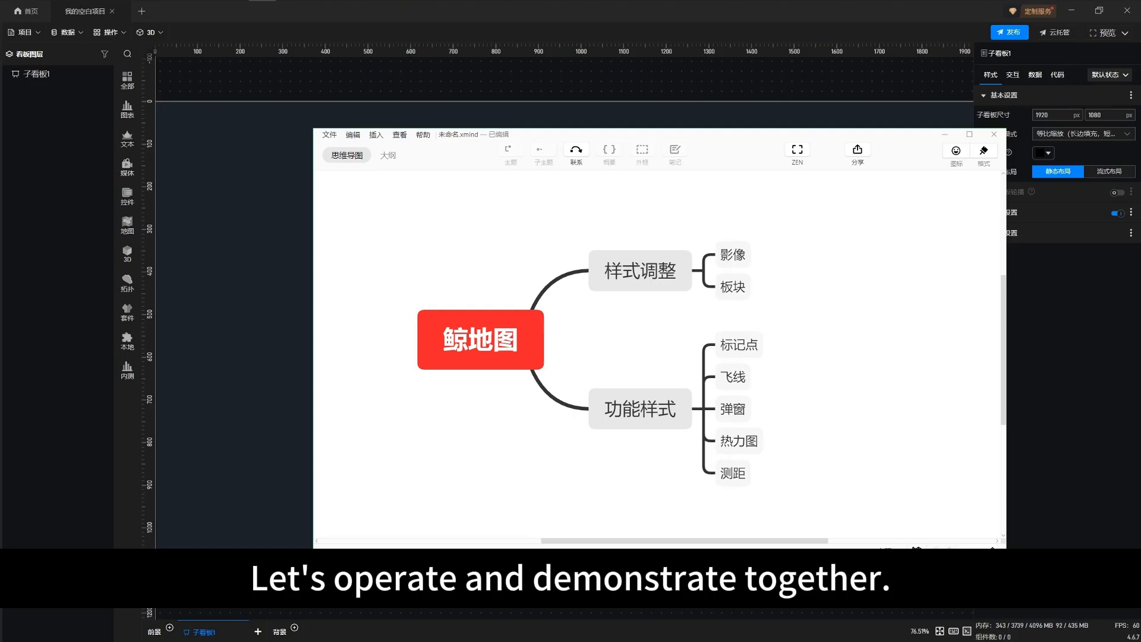
pyautogui.moveTo(1087, 319); pyautogui.dragTo(766, 204)
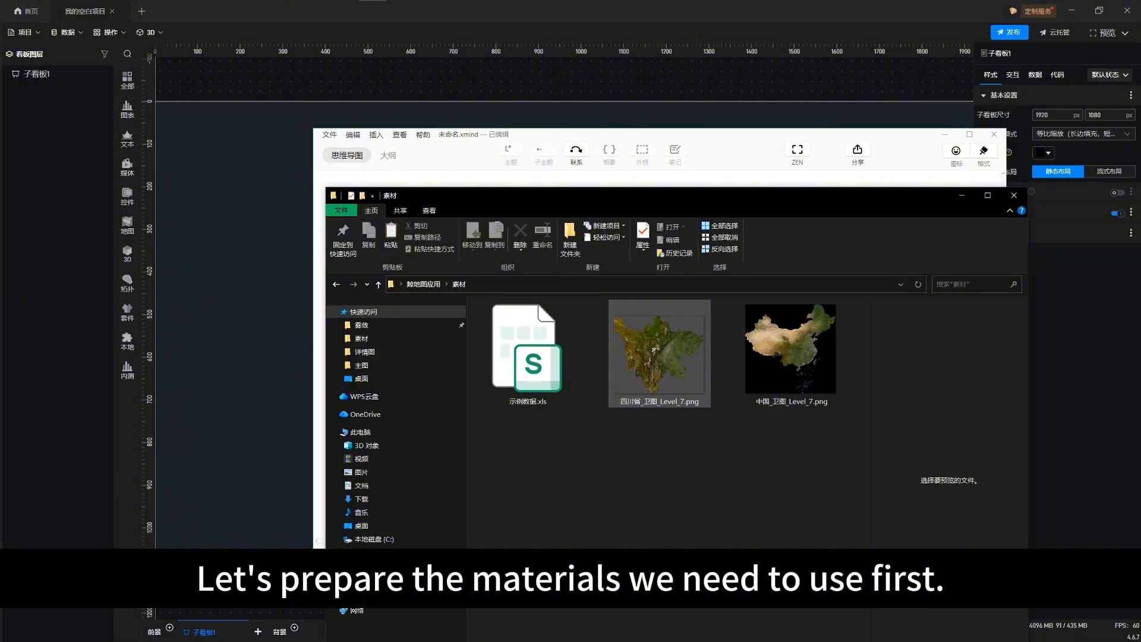
pyautogui.click(658, 351)
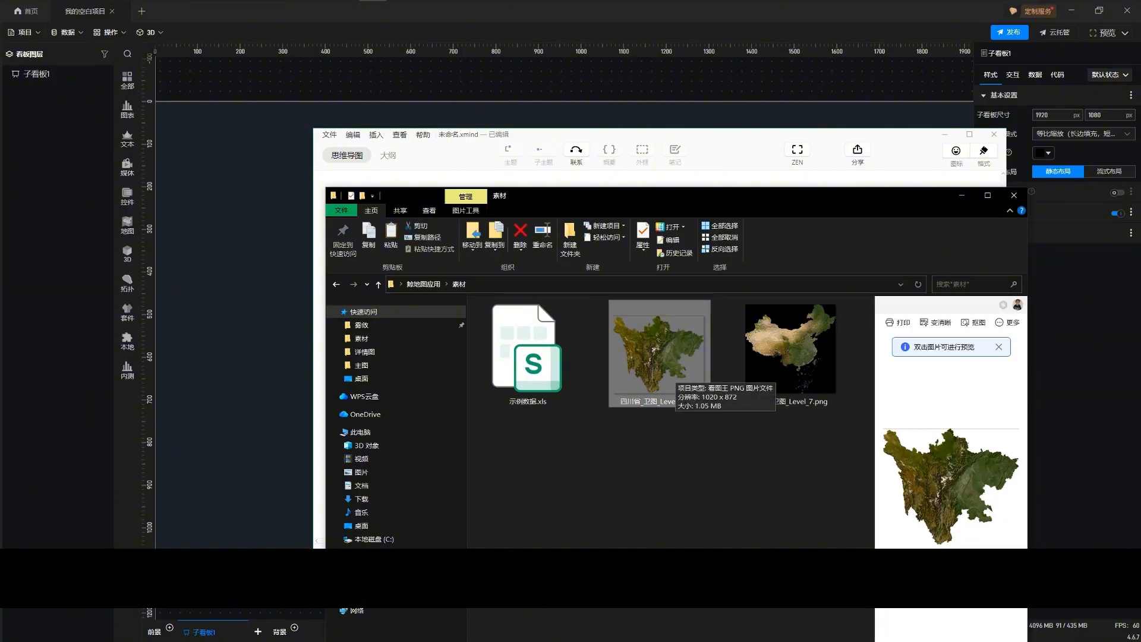
pyautogui.click(790, 351)
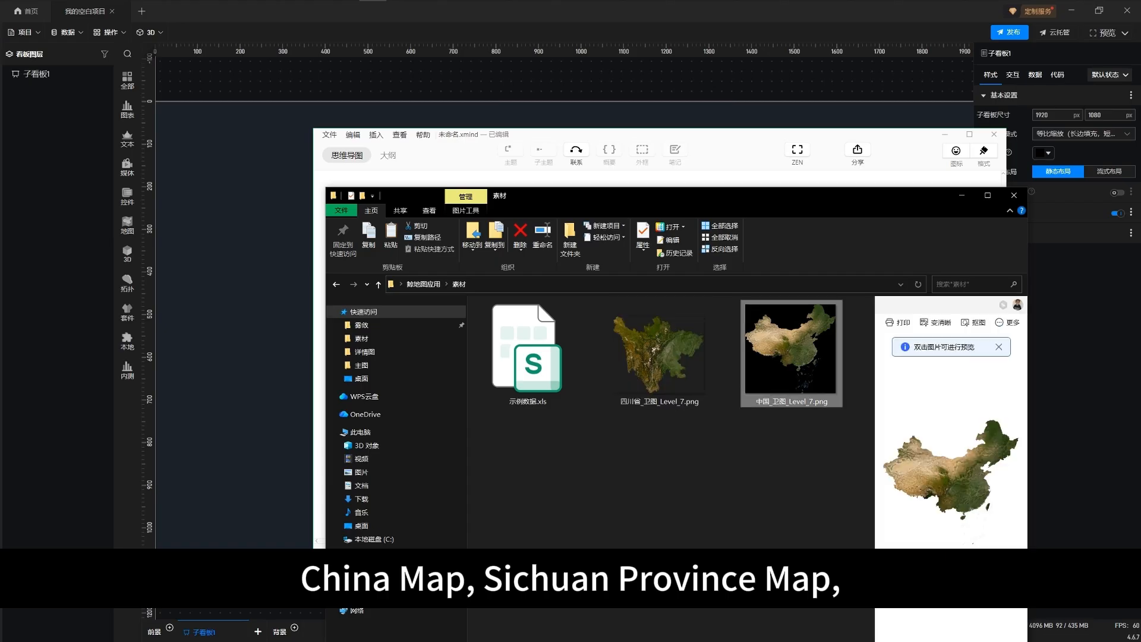
pyautogui.click(528, 354)
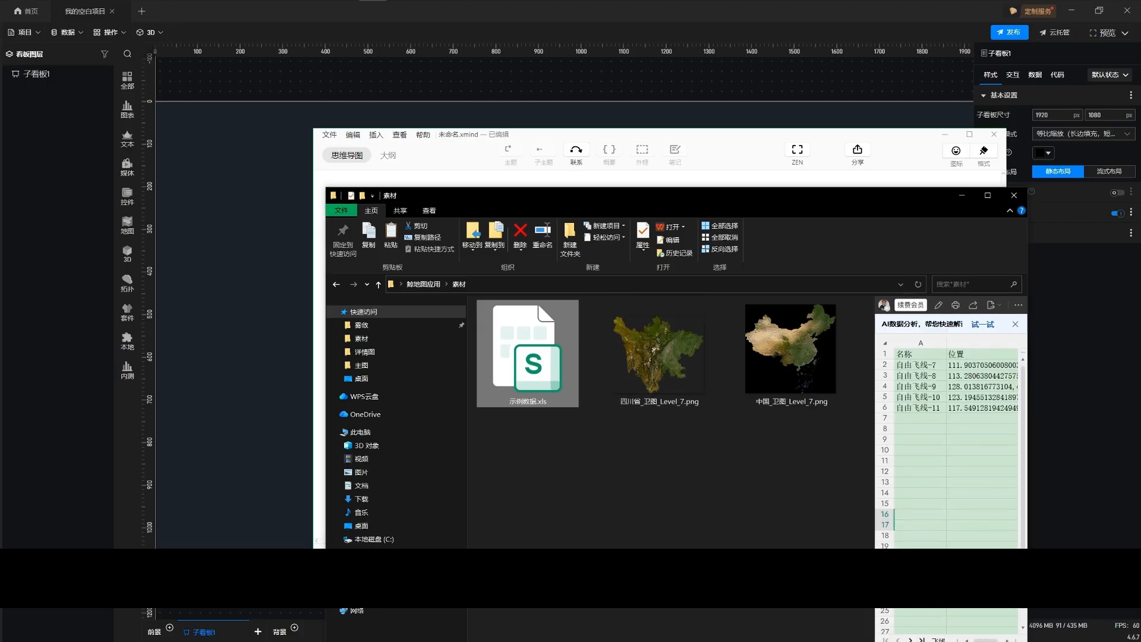
pyautogui.moveTo(874, 440); pyautogui.dragTo(762, 440)
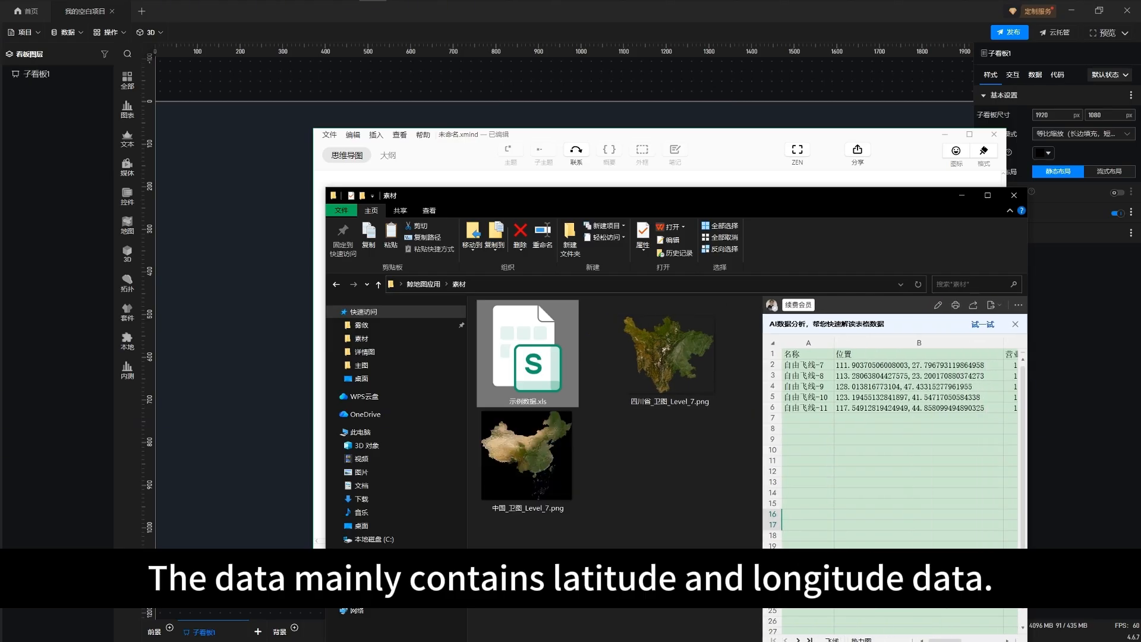
pyautogui.moveTo(835, 200); pyautogui.dragTo(839, 130)
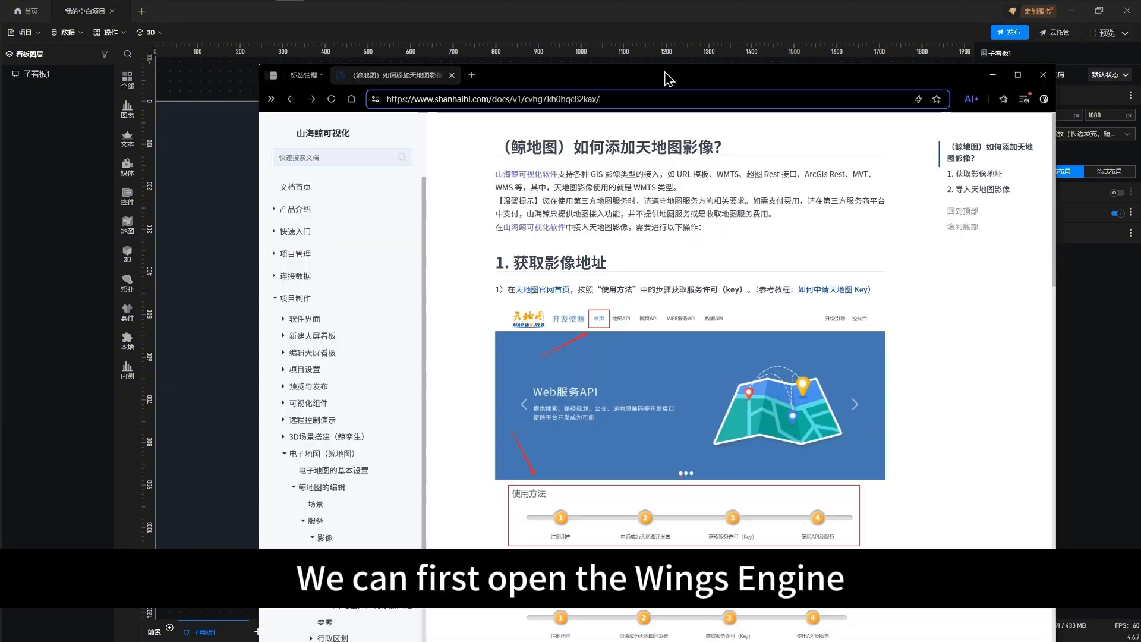
# Switch to the browser and read the tutorial on obtaining the image address for adding 天地图 imagery
pyautogui.moveTo(669, 79); pyautogui.dragTo(651, 59)
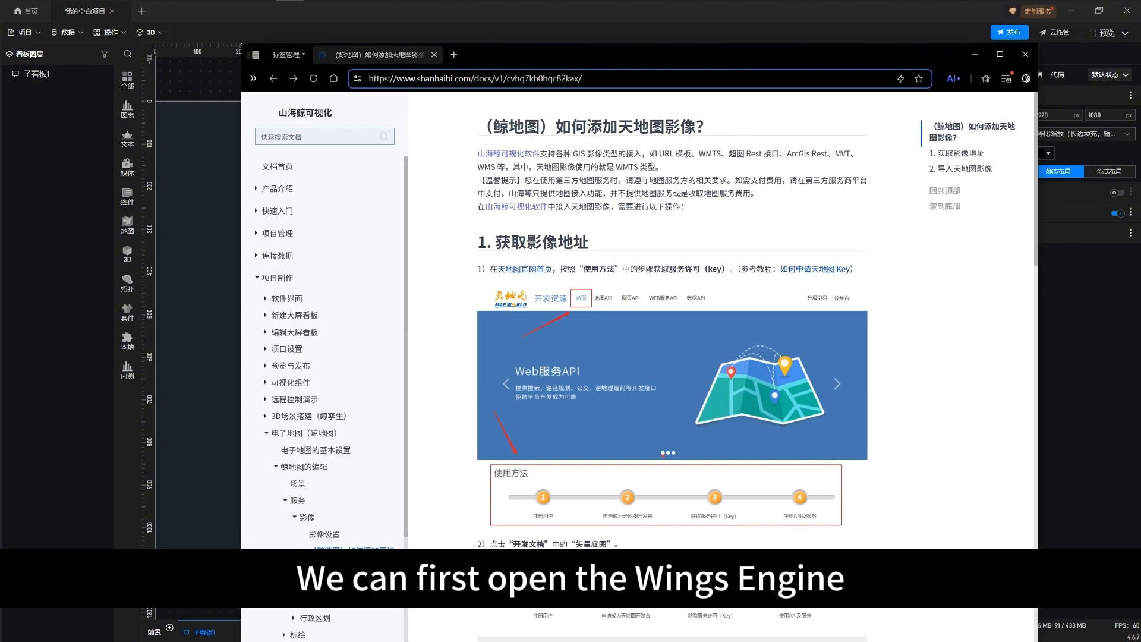
pyautogui.scroll(-2, 672, 367)
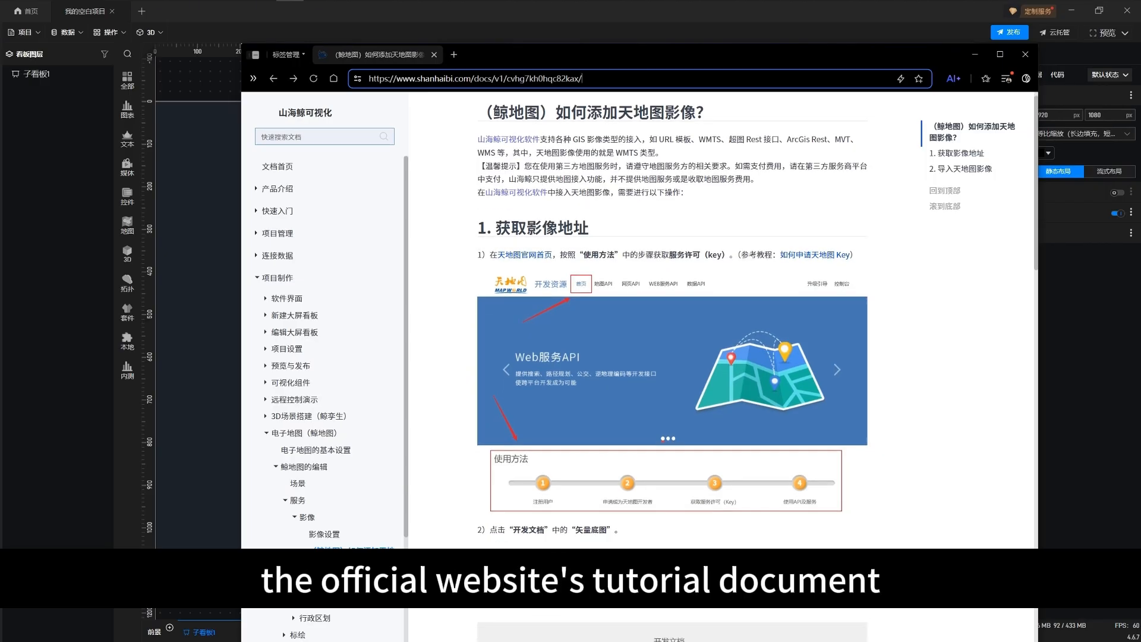
pyautogui.scroll(-1, 672, 367)
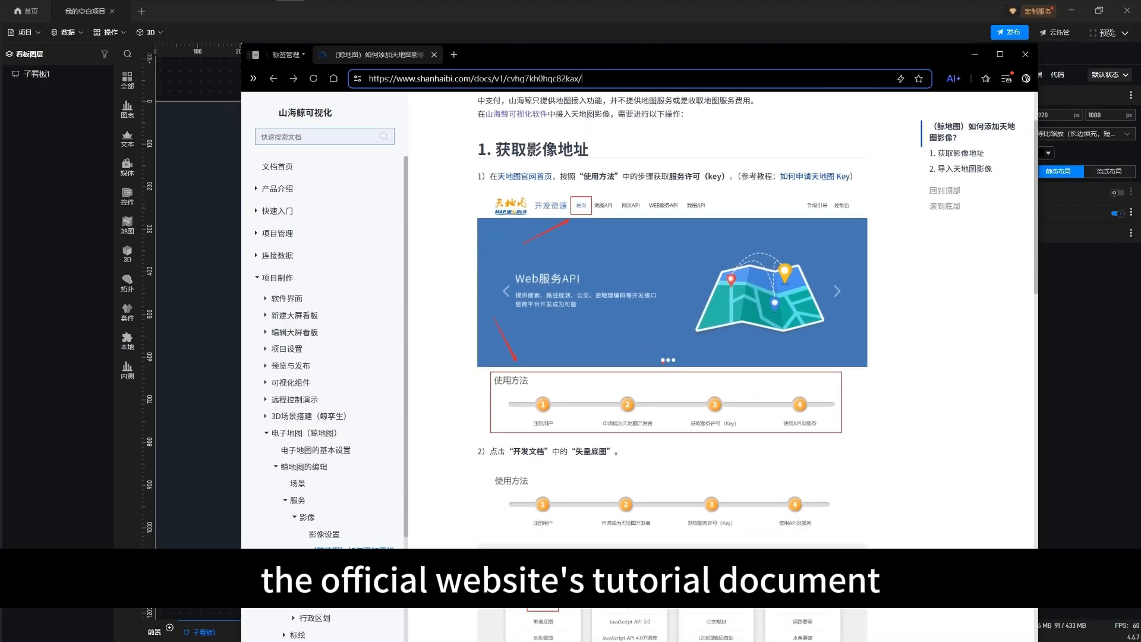
pyautogui.hotkey('alt', 'Right')
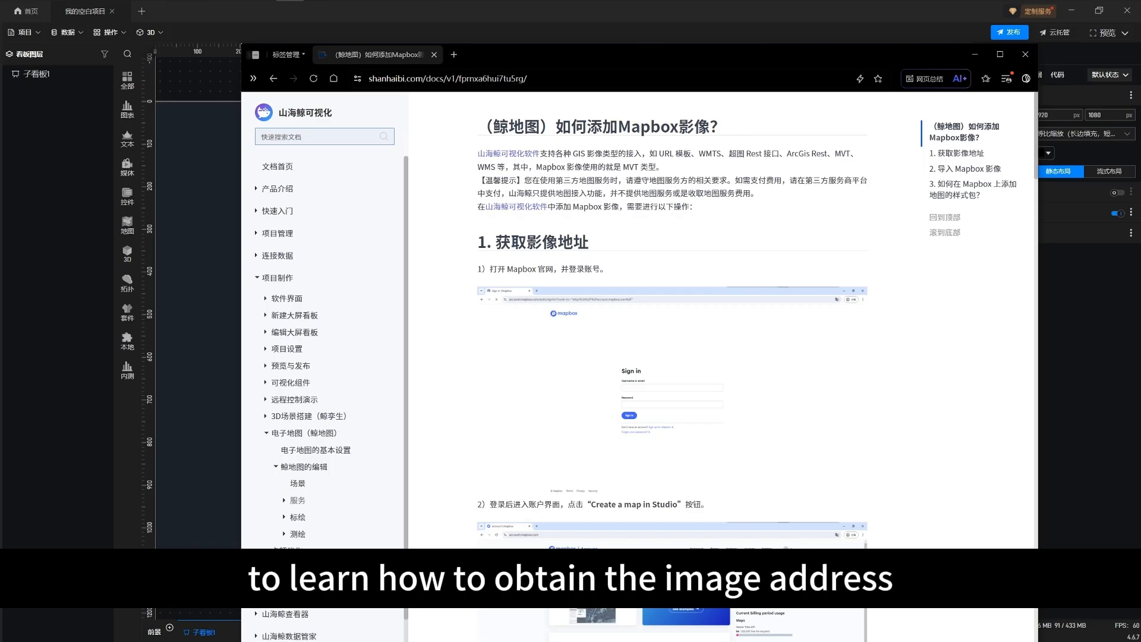
# Open the 影像设置 documentation page under 服务 > 影像 and read how custom imagery is added to a map
pyautogui.click(298, 500)
pyautogui.click(307, 516)
pyautogui.click(324, 534)
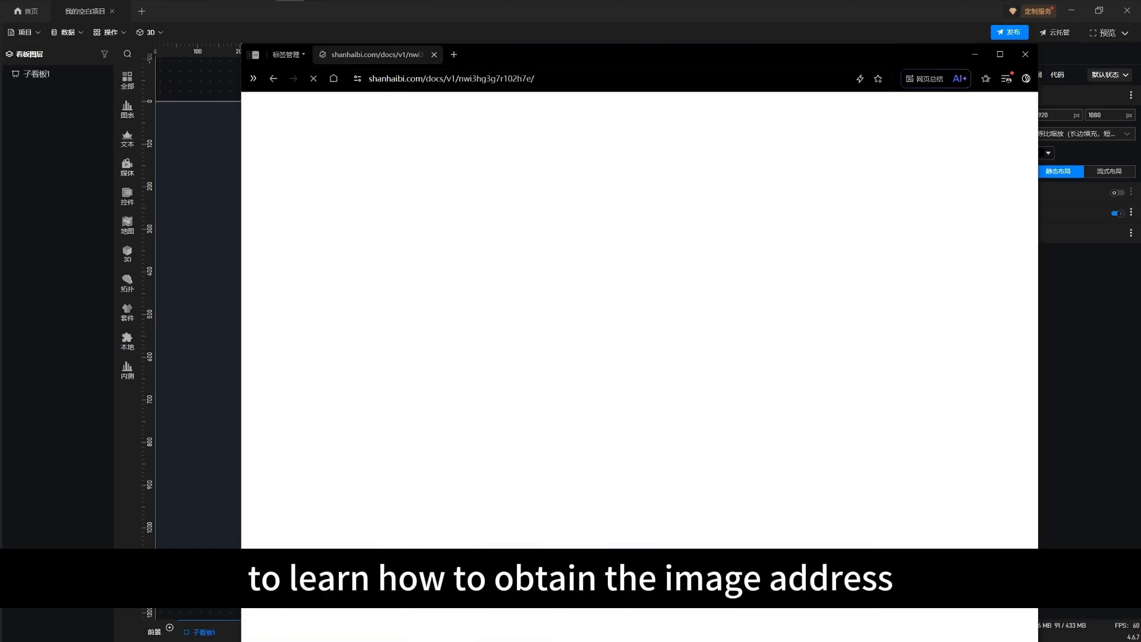
pyautogui.moveTo(541, 127); pyautogui.dragTo(492, 142)
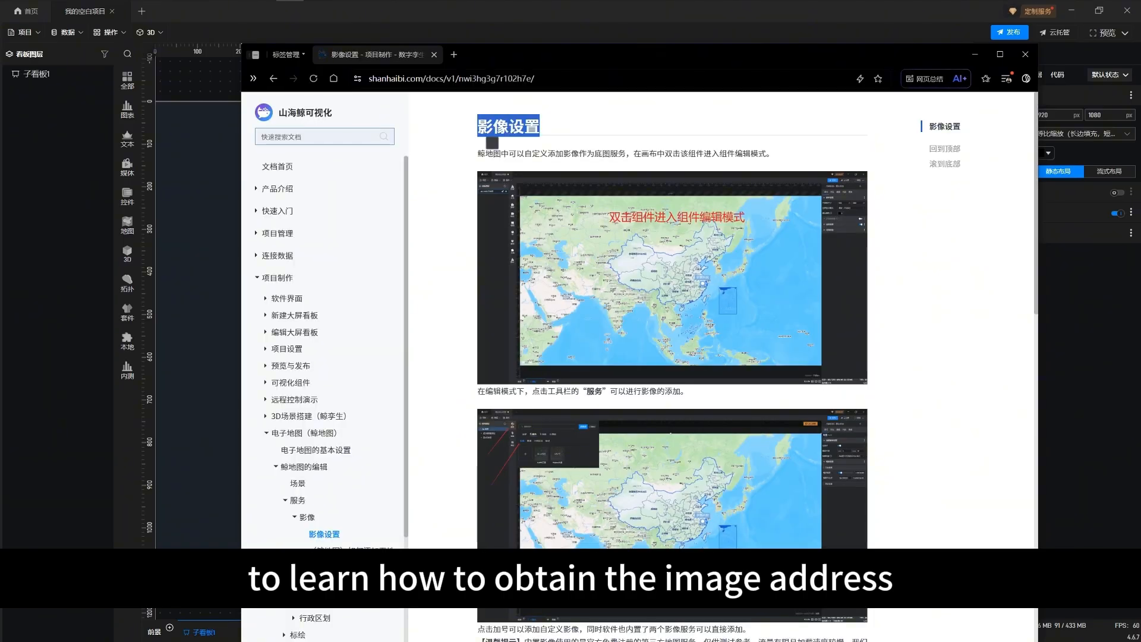
pyautogui.click(492, 143)
pyautogui.scroll(-4, 671, 356)
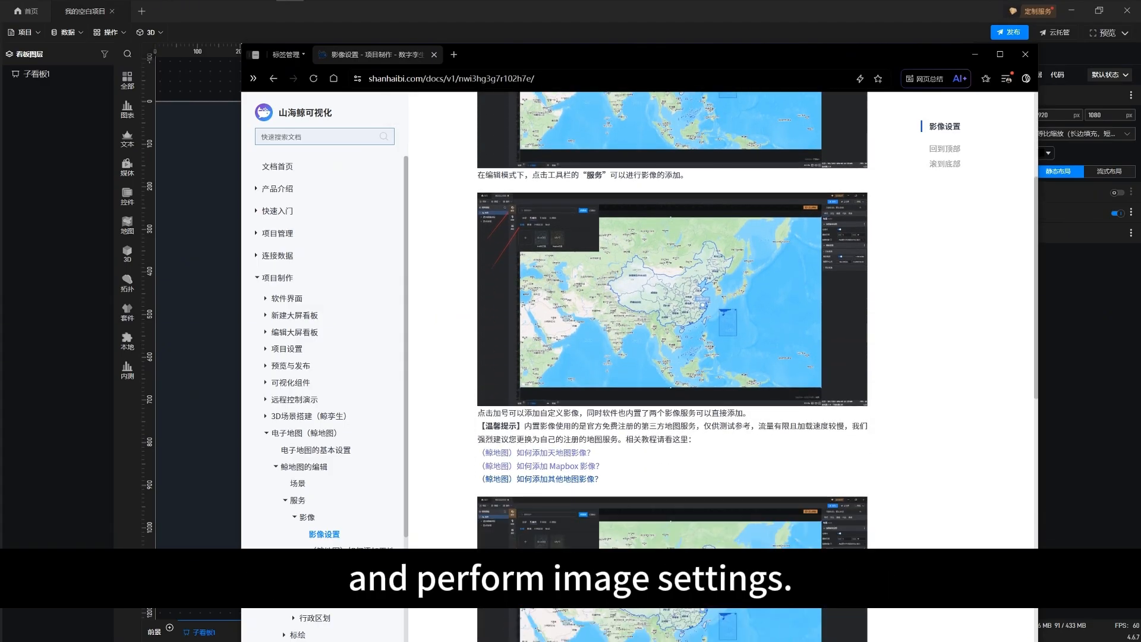
pyautogui.hotkey('ctrl', 'l')
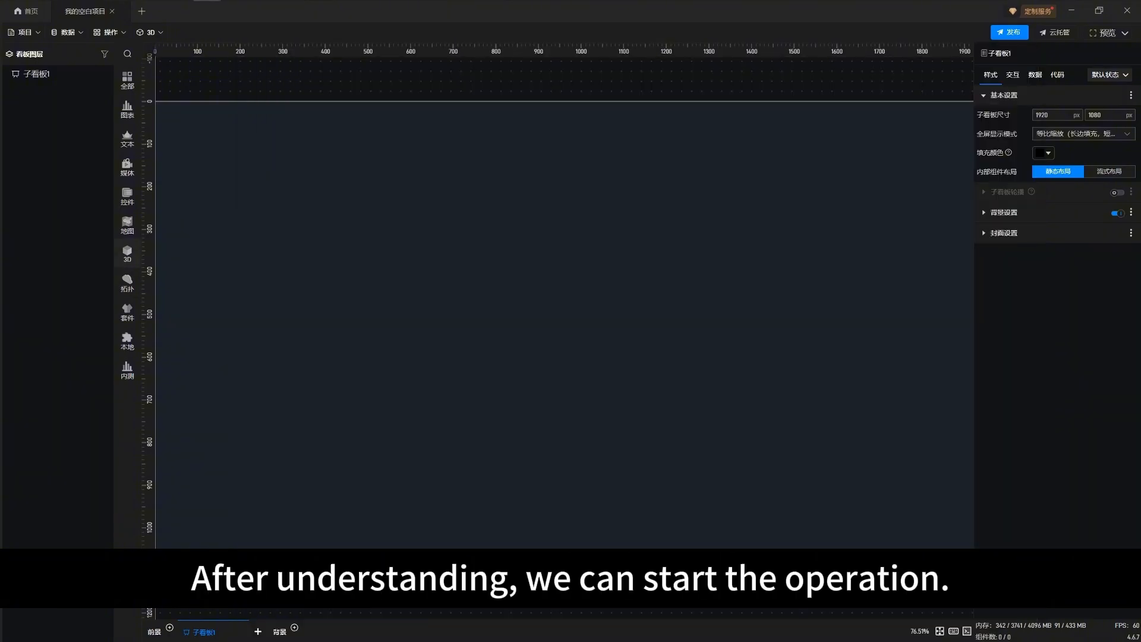
# Return to the dashboard editor, add the GIS卫星地图（卫星） map component to the dashboard and enter its editing mode
pyautogui.click(127, 224)
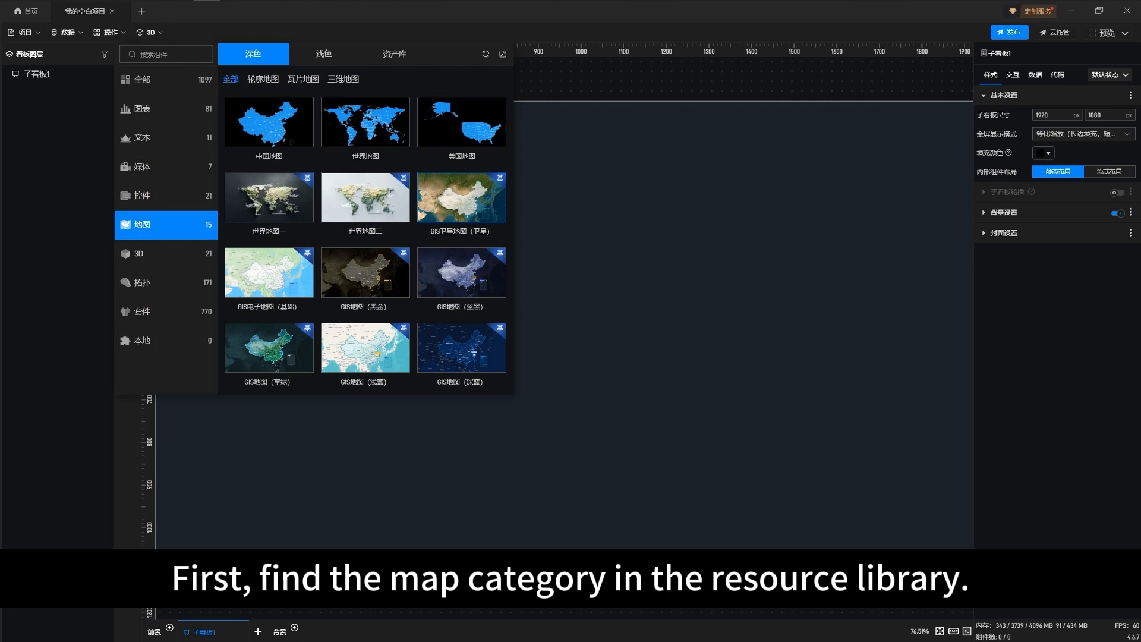
pyautogui.click(462, 197)
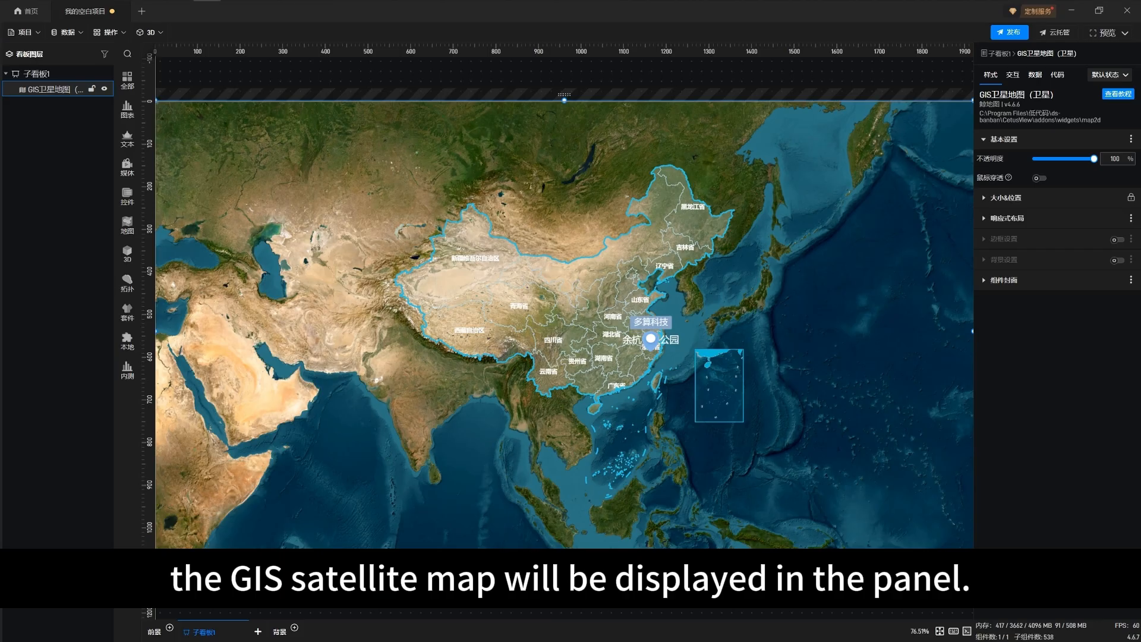
pyautogui.doubleClick(564, 324)
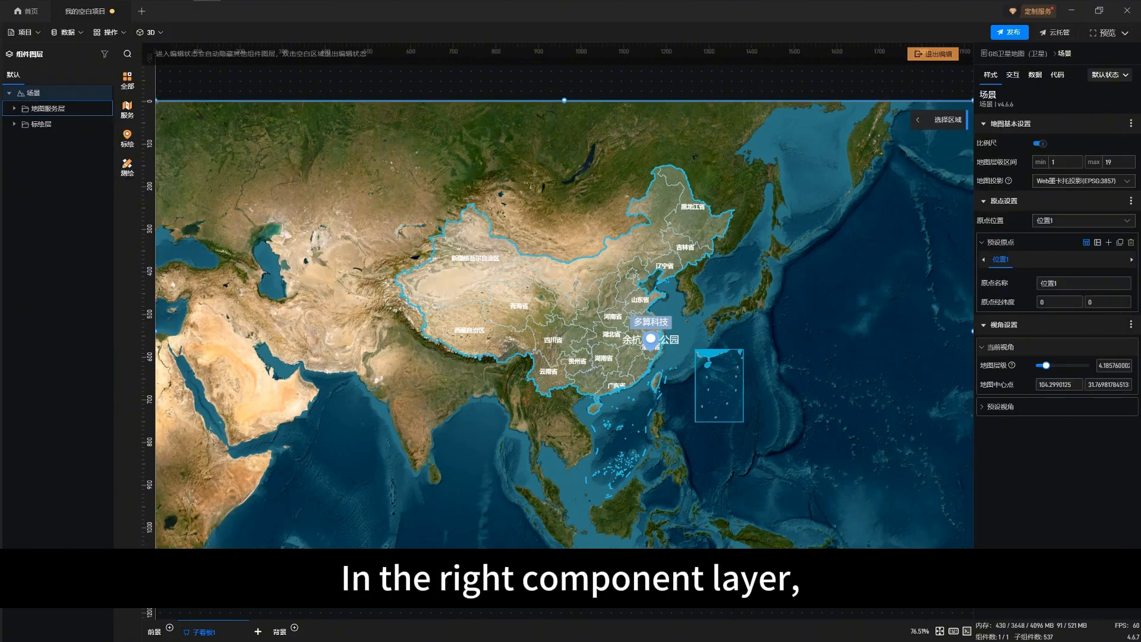
# Expand the 地图服务层 group and select its 中国各省市轮廓 layer
pyautogui.click(14, 109)
pyautogui.click(49, 109)
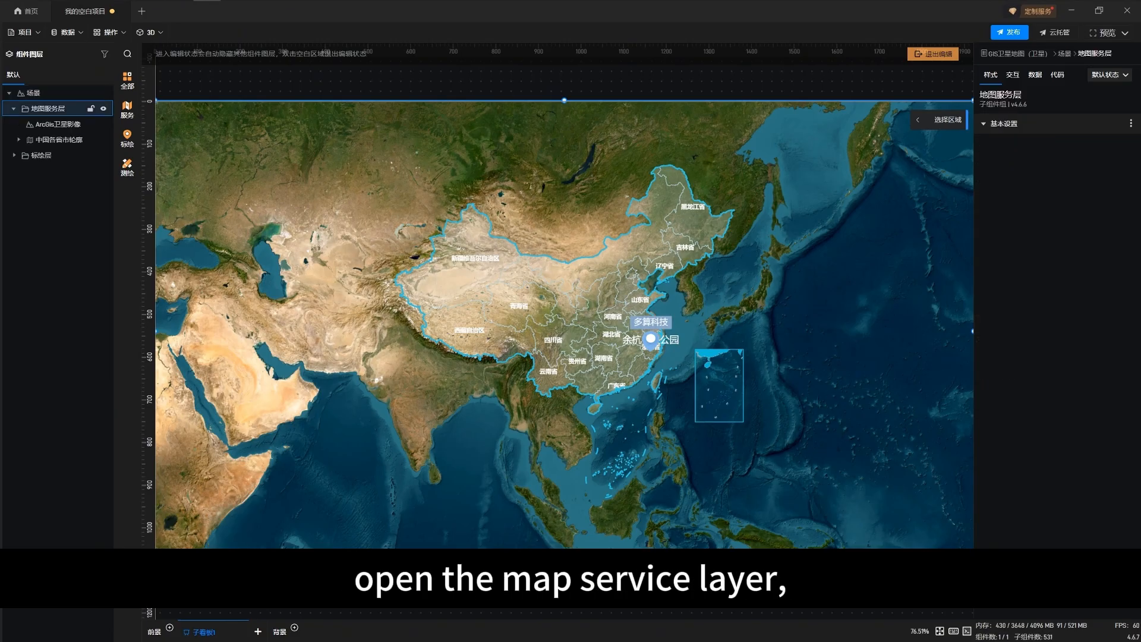
pyautogui.click(58, 141)
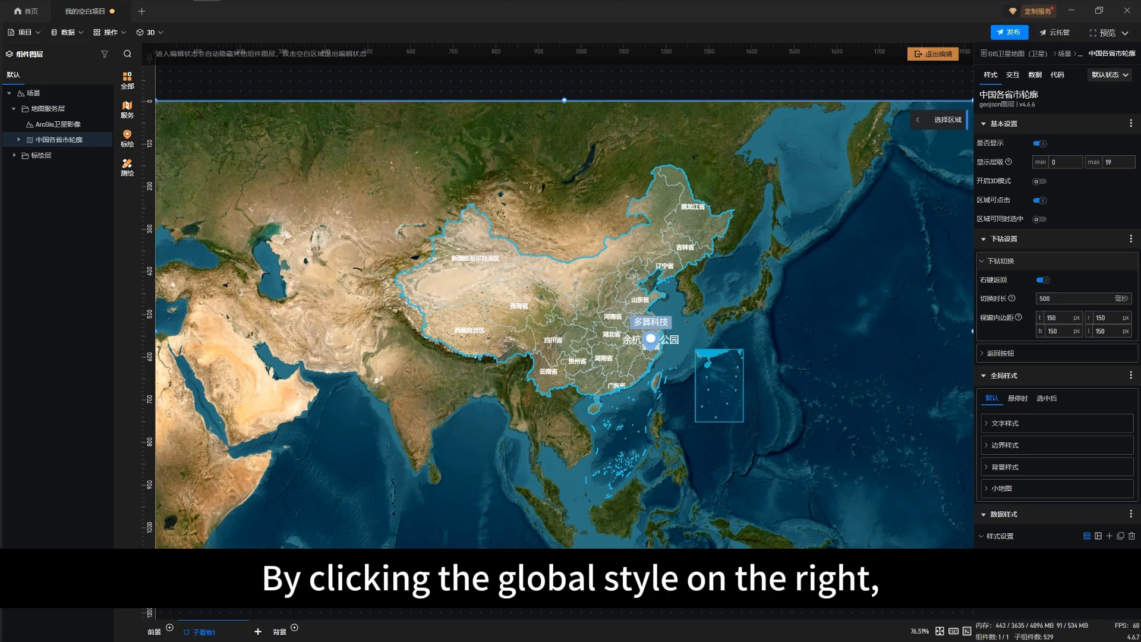
# Set the default text color of the province labels to red #FF0000 in the global style
pyautogui.click(1001, 488)
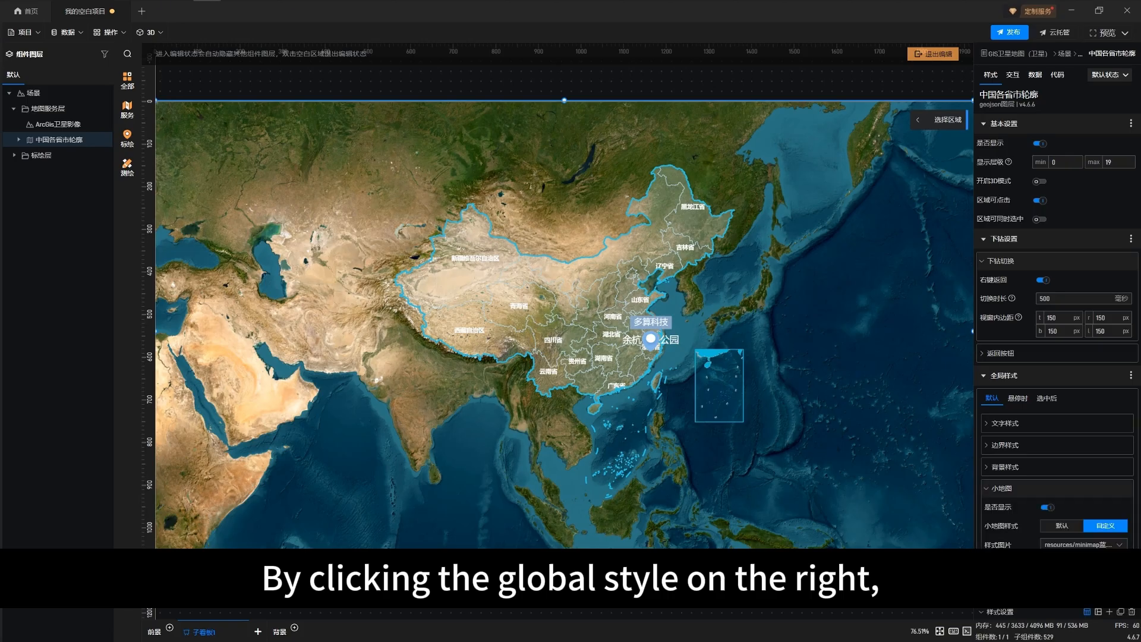
pyautogui.click(1004, 424)
pyautogui.scroll(-1, 1056, 416)
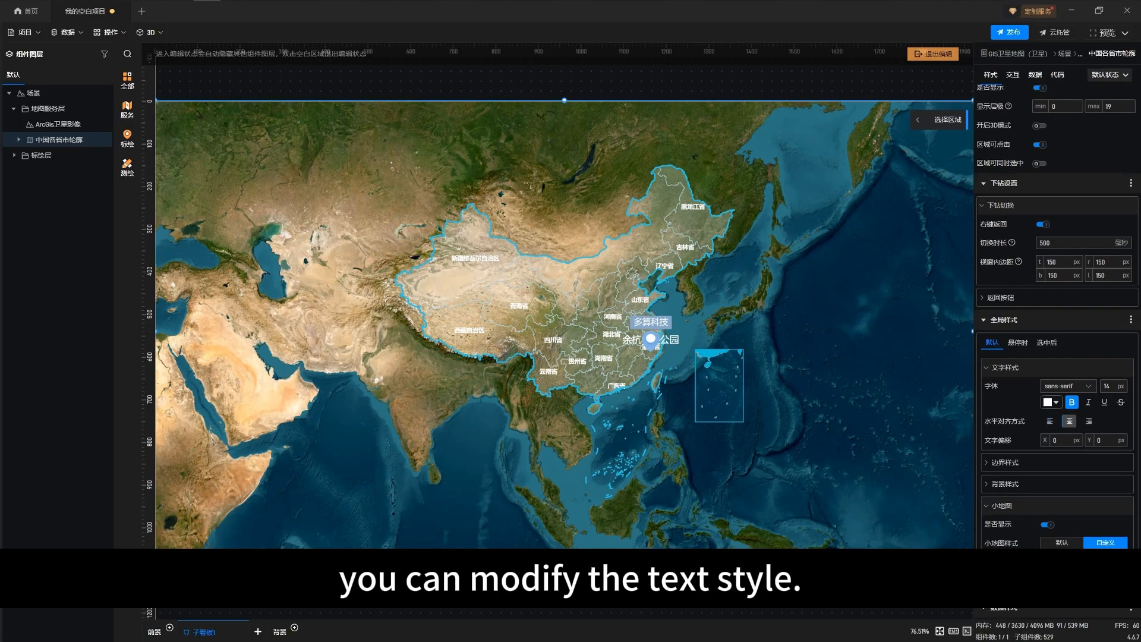
pyautogui.click(1048, 402)
pyautogui.click(533, 318)
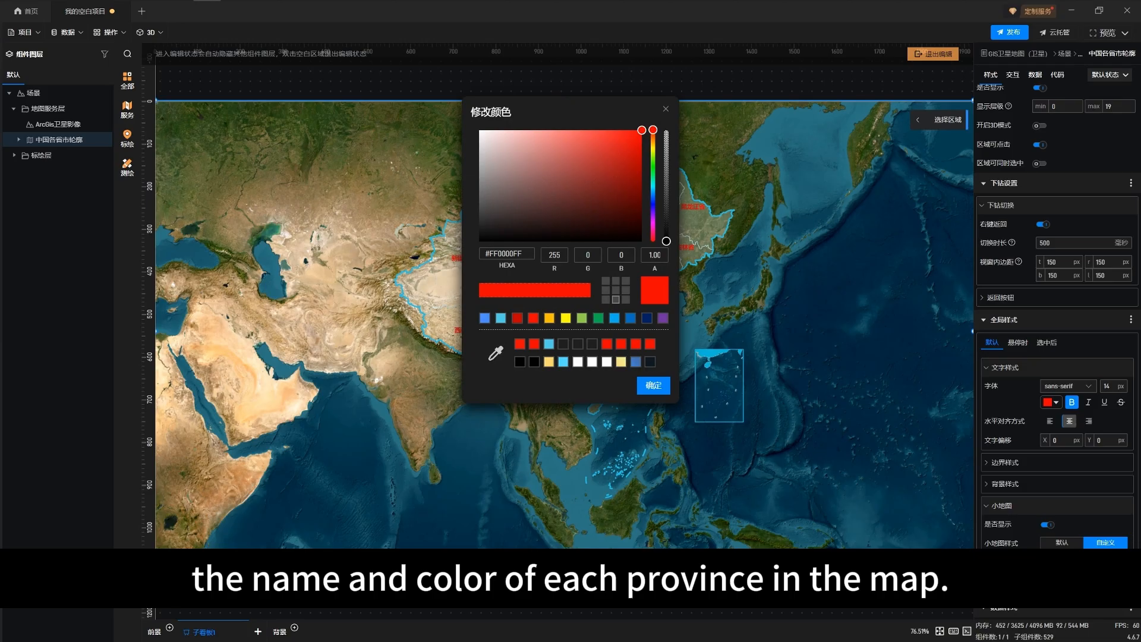
pyautogui.moveTo(570, 112); pyautogui.dragTo(838, 154)
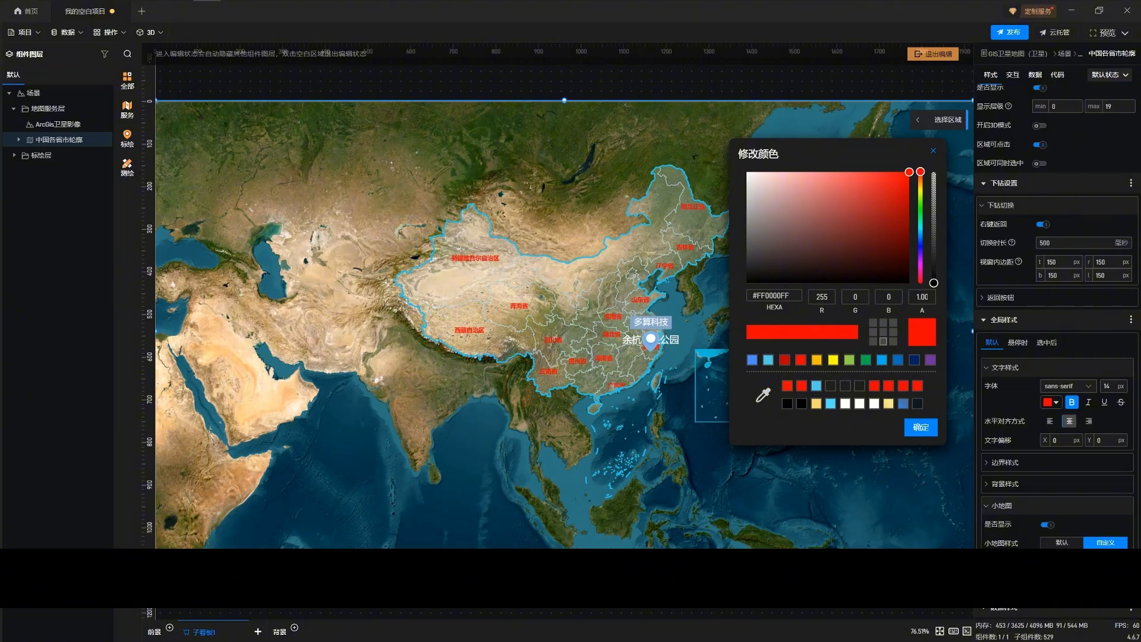
pyautogui.click(933, 151)
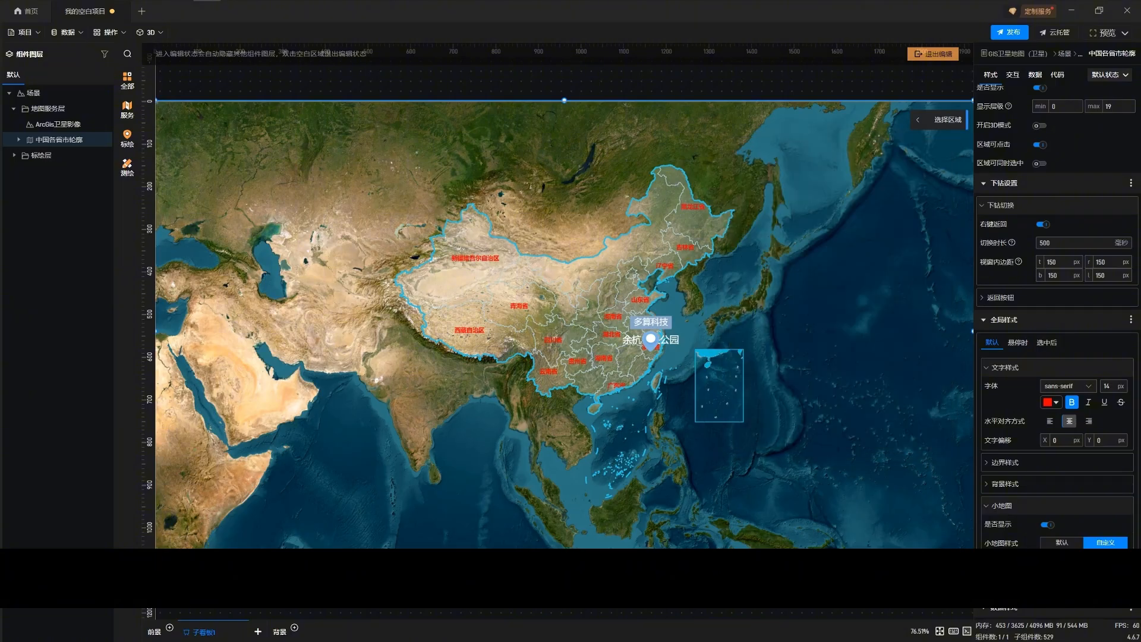
# Expand the border style settings and set the province label text color to white #FFFFFF
pyautogui.click(1005, 462)
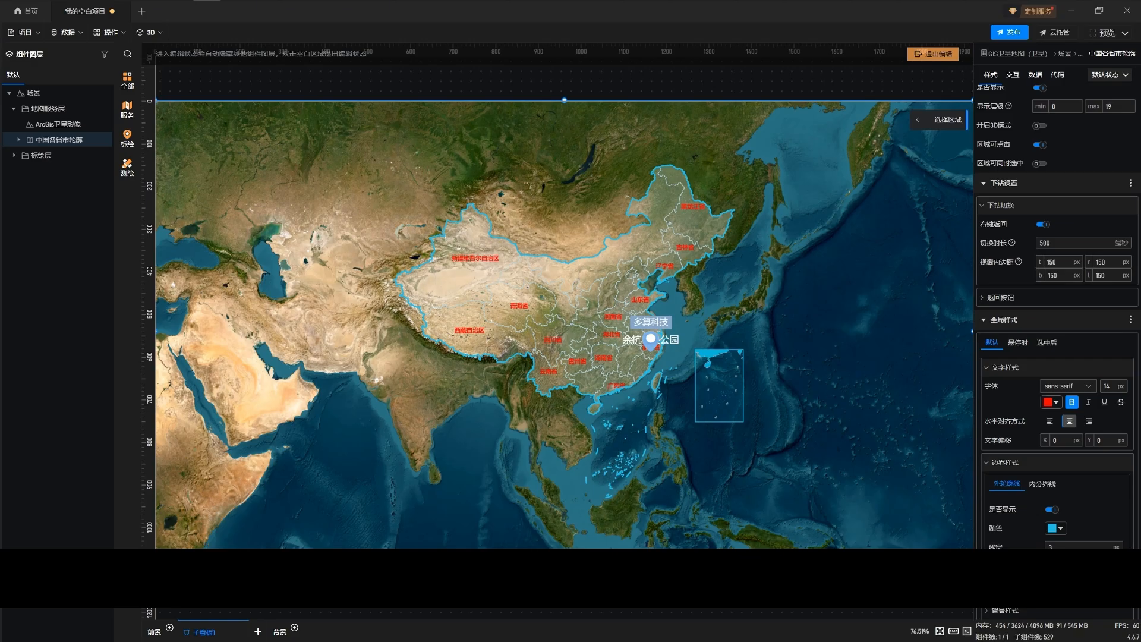
pyautogui.click(1050, 402)
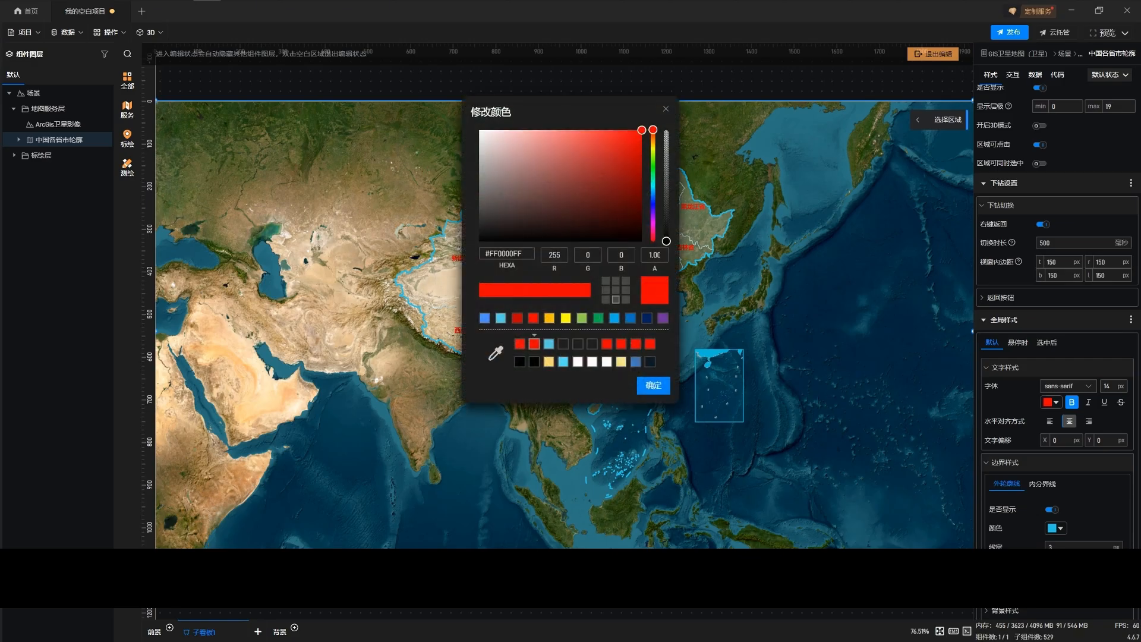
pyautogui.click(494, 146)
pyautogui.moveTo(493, 146); pyautogui.dragTo(479, 130)
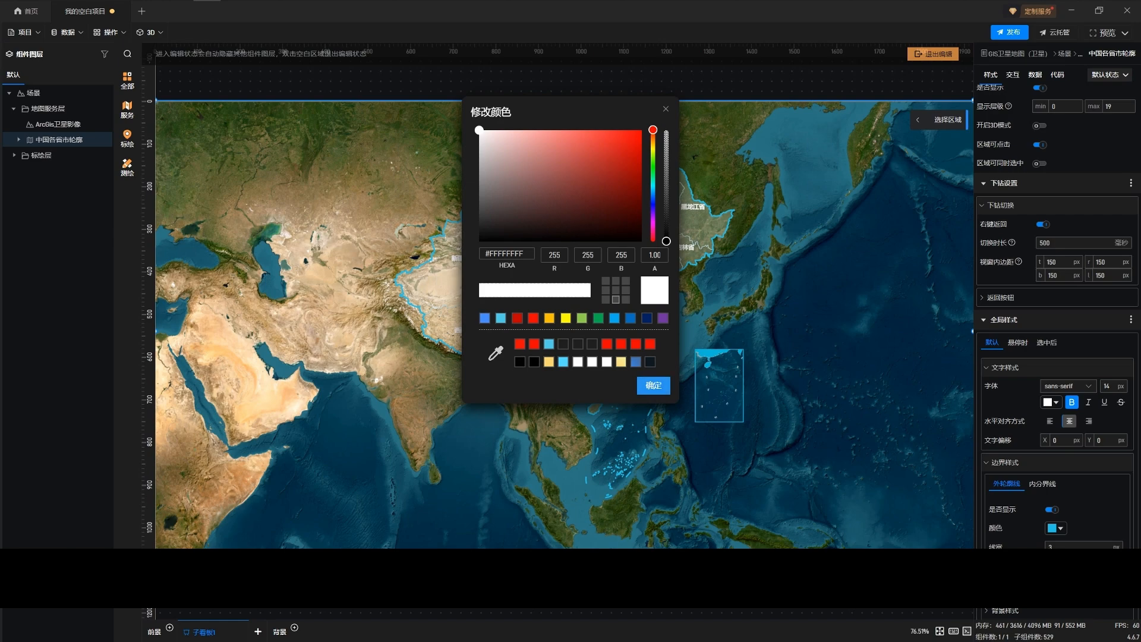
pyautogui.click(653, 385)
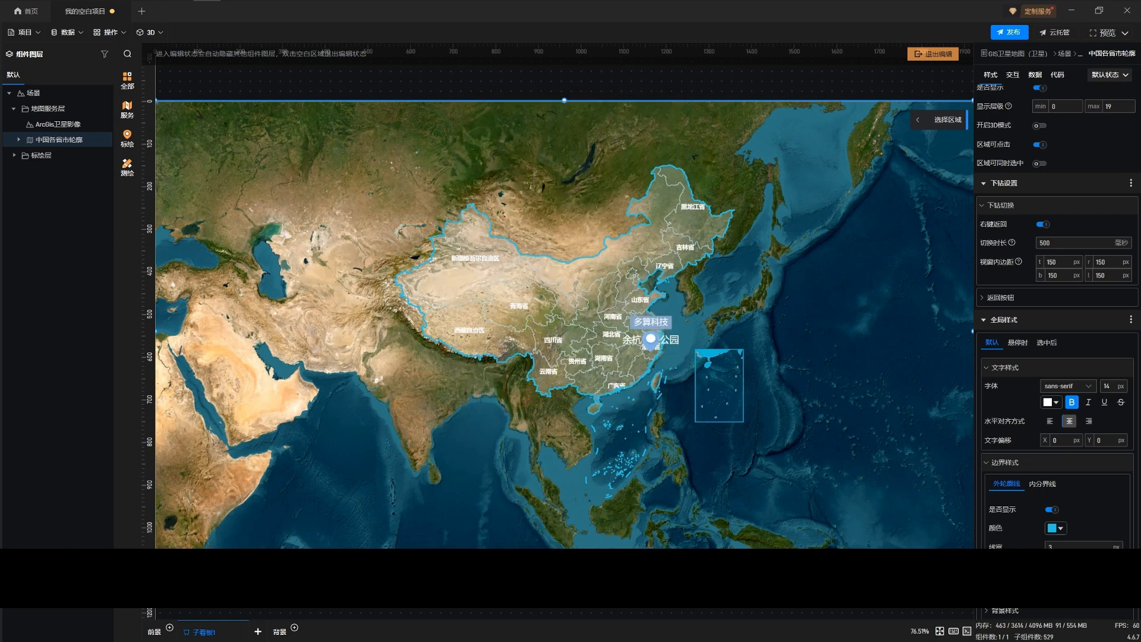
# Try red for the China map's outer outline, then set the outline color to light blue #53CEE6
pyautogui.click(1054, 528)
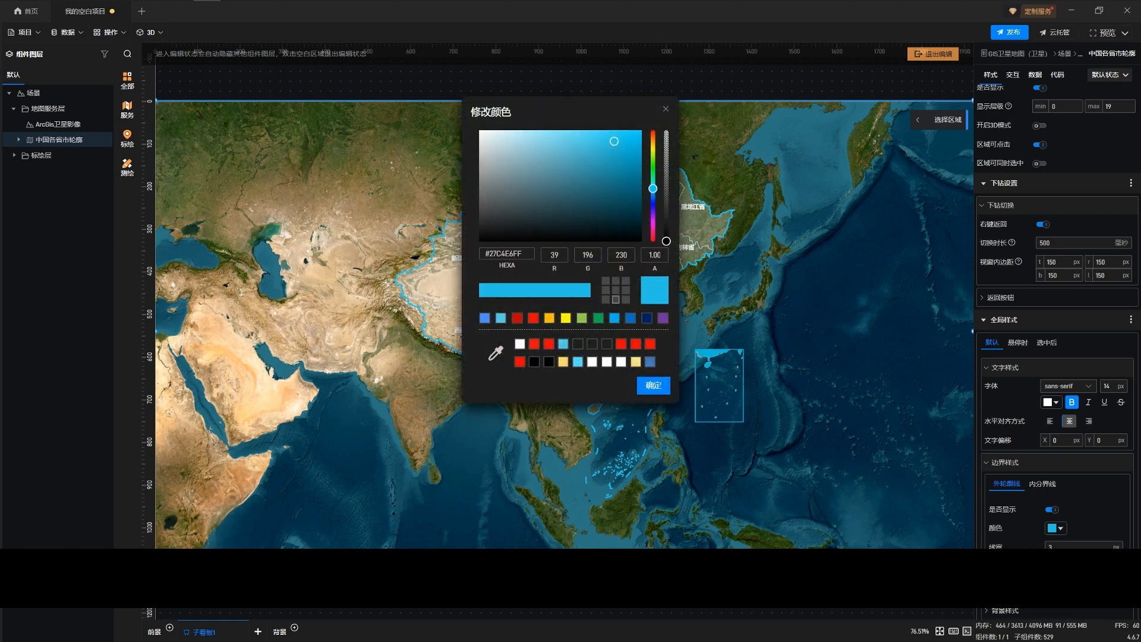
pyautogui.moveTo(565, 112); pyautogui.dragTo(809, 196)
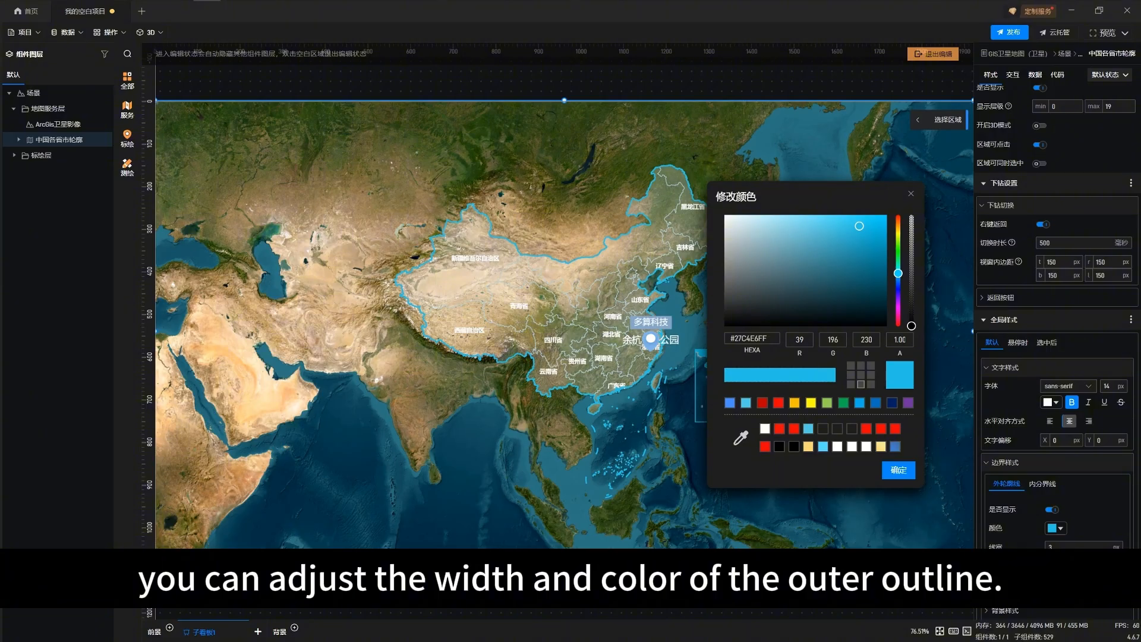
pyautogui.click(779, 429)
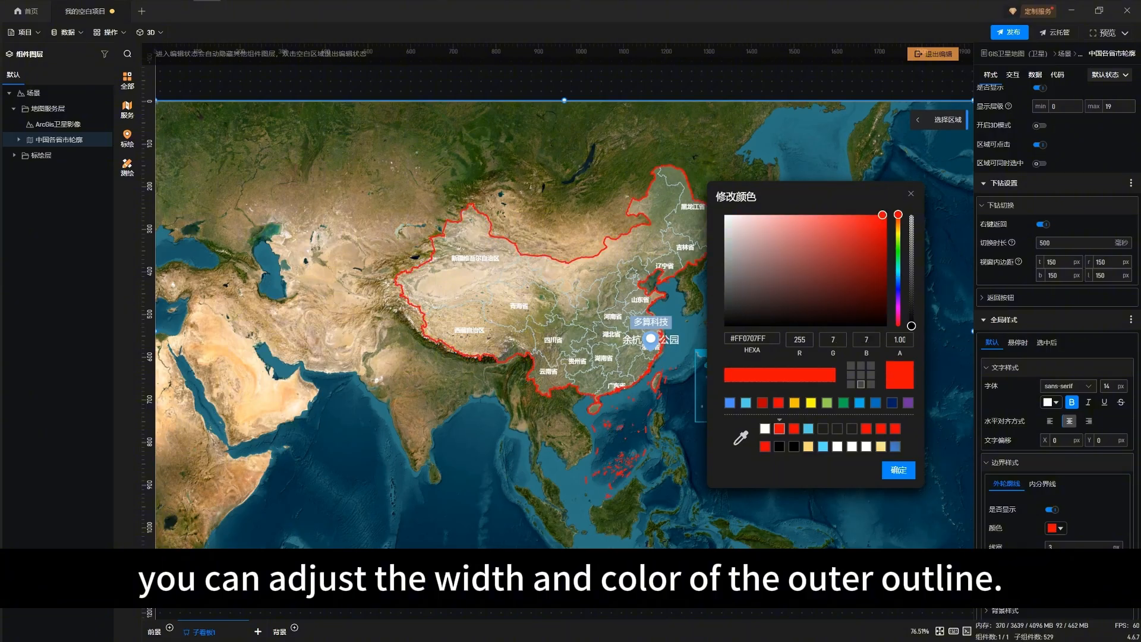
pyautogui.click(808, 429)
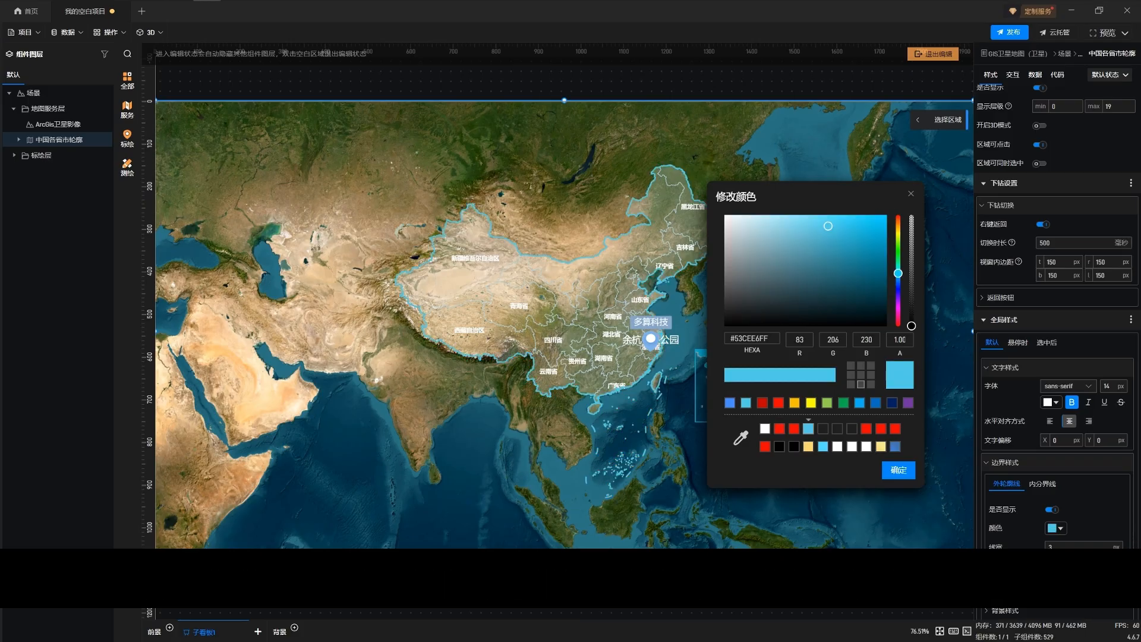
pyautogui.click(899, 470)
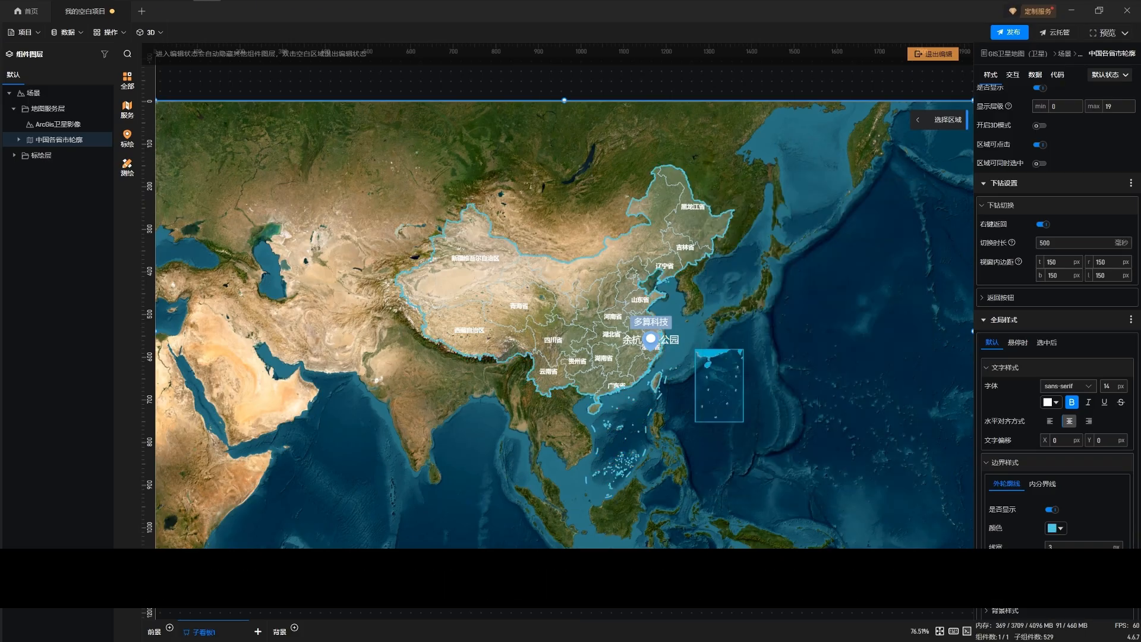
pyautogui.scroll(-4, 1056, 356)
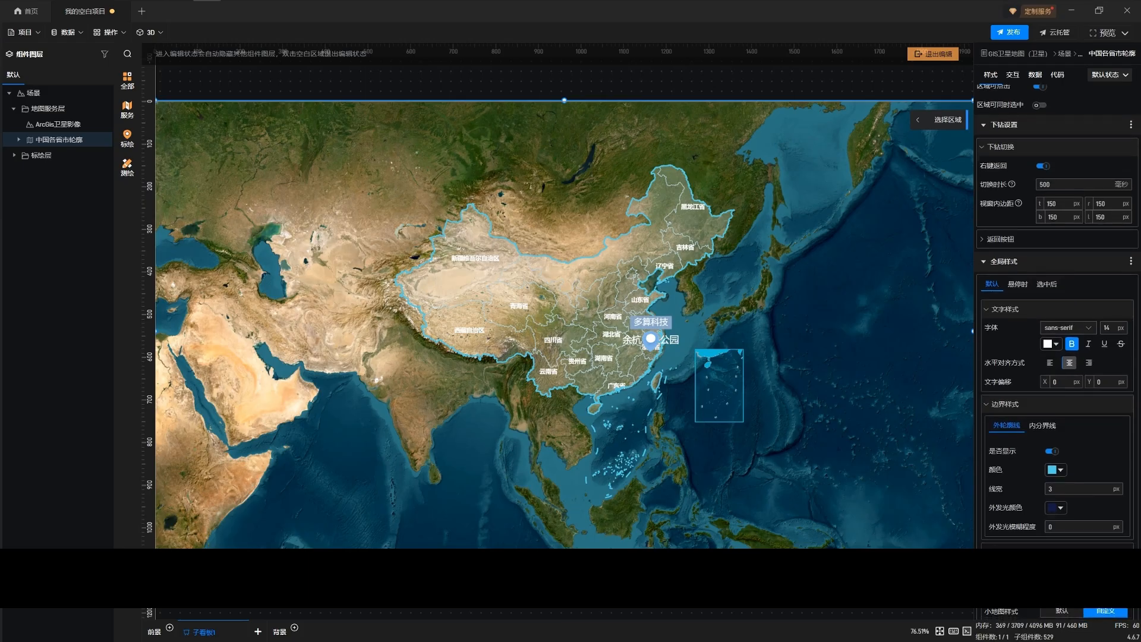
# Try a line width of 14 px for the China map's outer outline, then restore the width to 3 px
pyautogui.click(1078, 436)
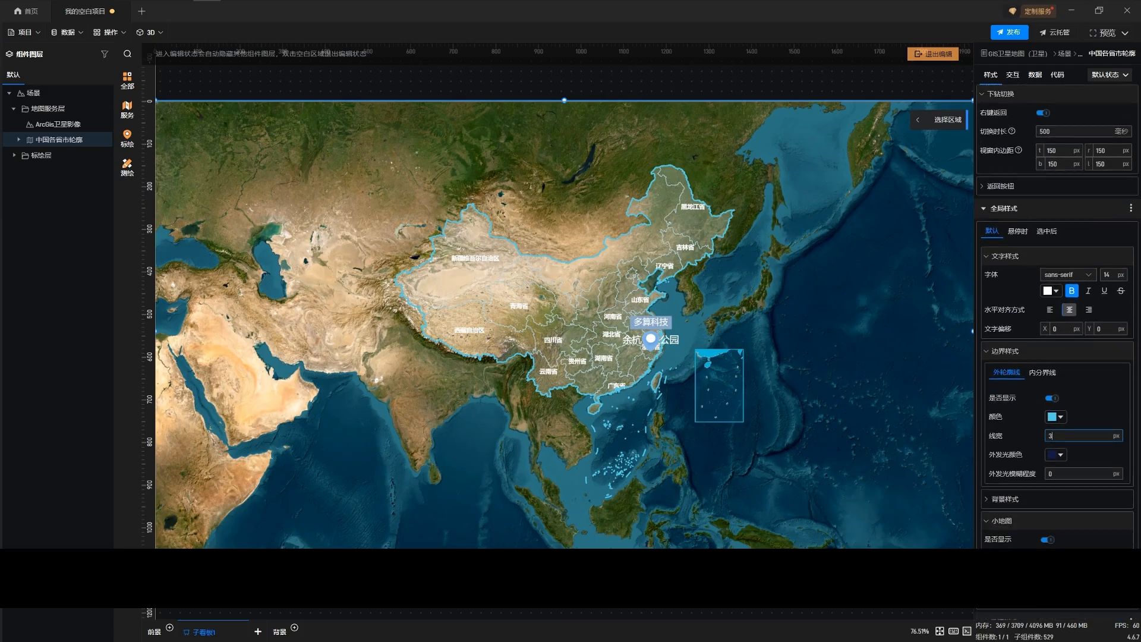
pyautogui.press('BackSpace')
pyautogui.write('4')
pyautogui.press('BackSpace')
pyautogui.write('14')
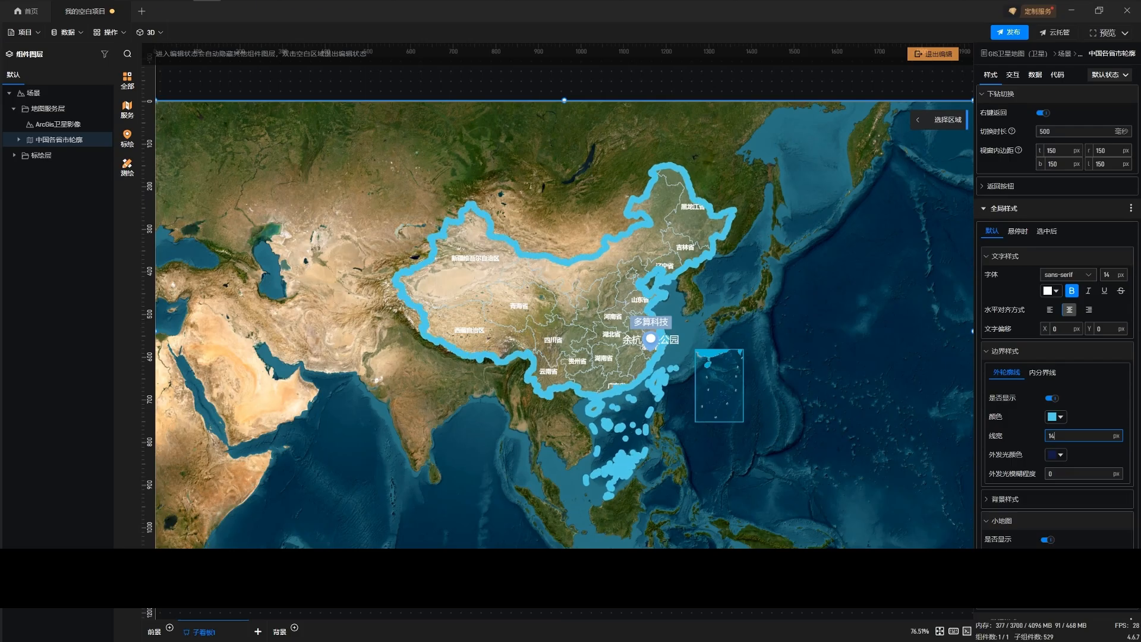
pyautogui.press('BackSpace')
pyautogui.press('BackSpace')
pyautogui.write('3')
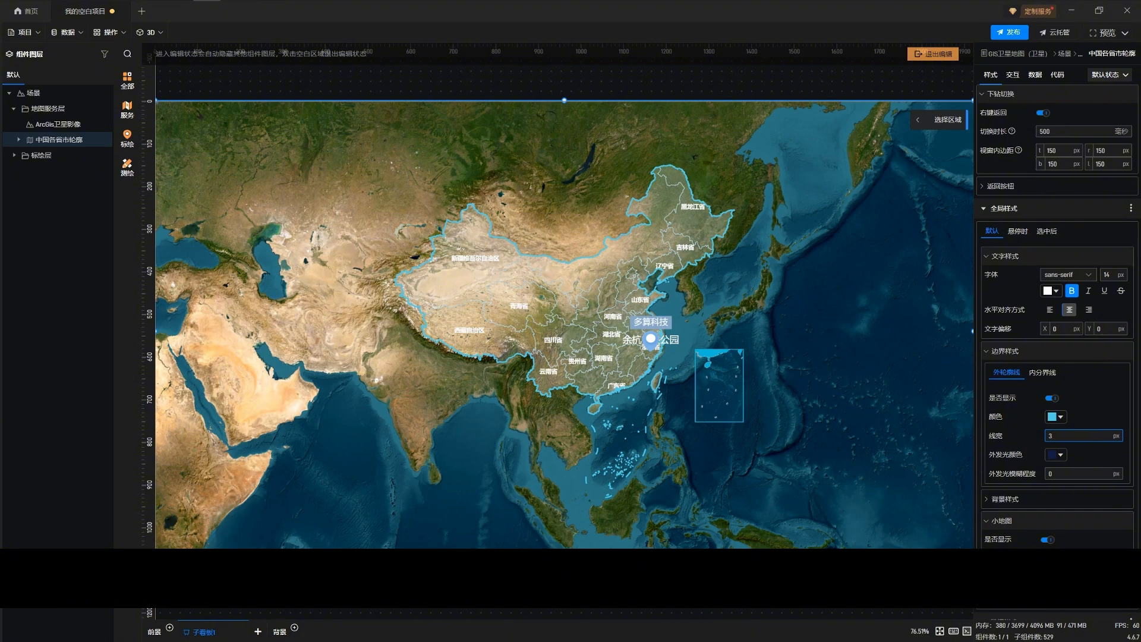
# Try opaque red #FF0000FF as the map regions' default background fill, then set the fill color to transparent #CCCCCC00
pyautogui.scroll(-1, 1057, 315)
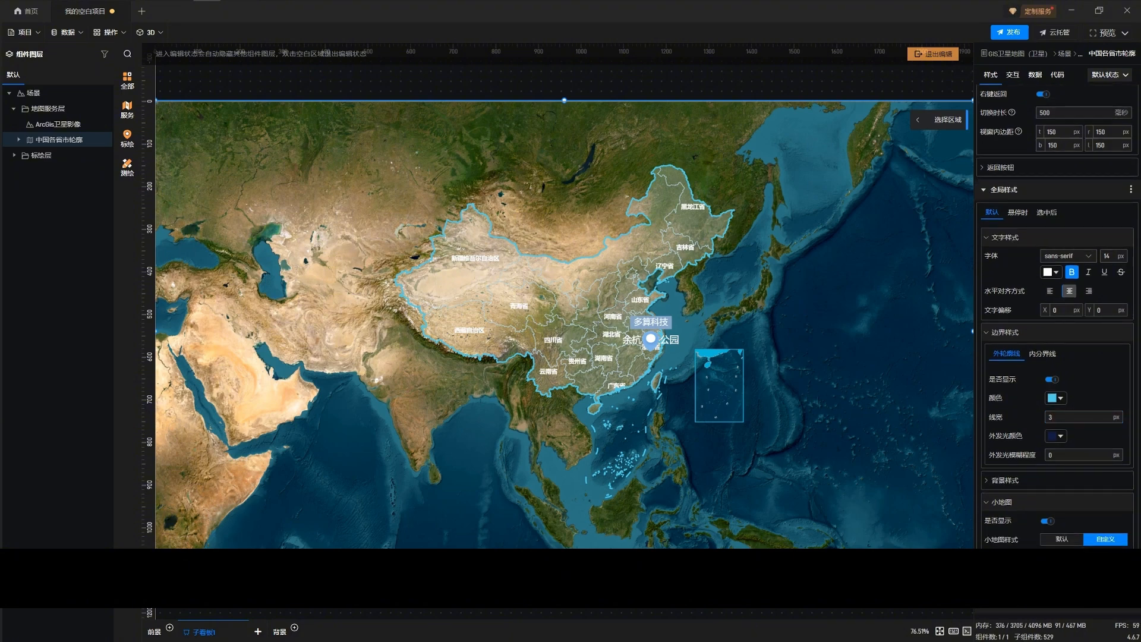
pyautogui.click(1004, 480)
pyautogui.scroll(-2, 1004, 480)
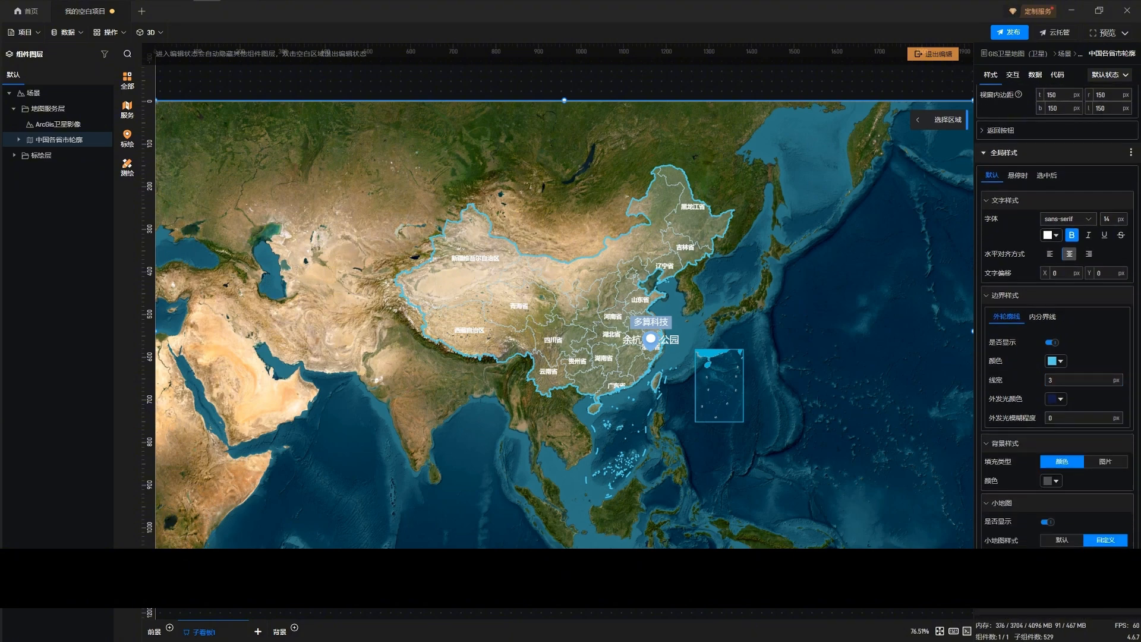
pyautogui.click(1051, 481)
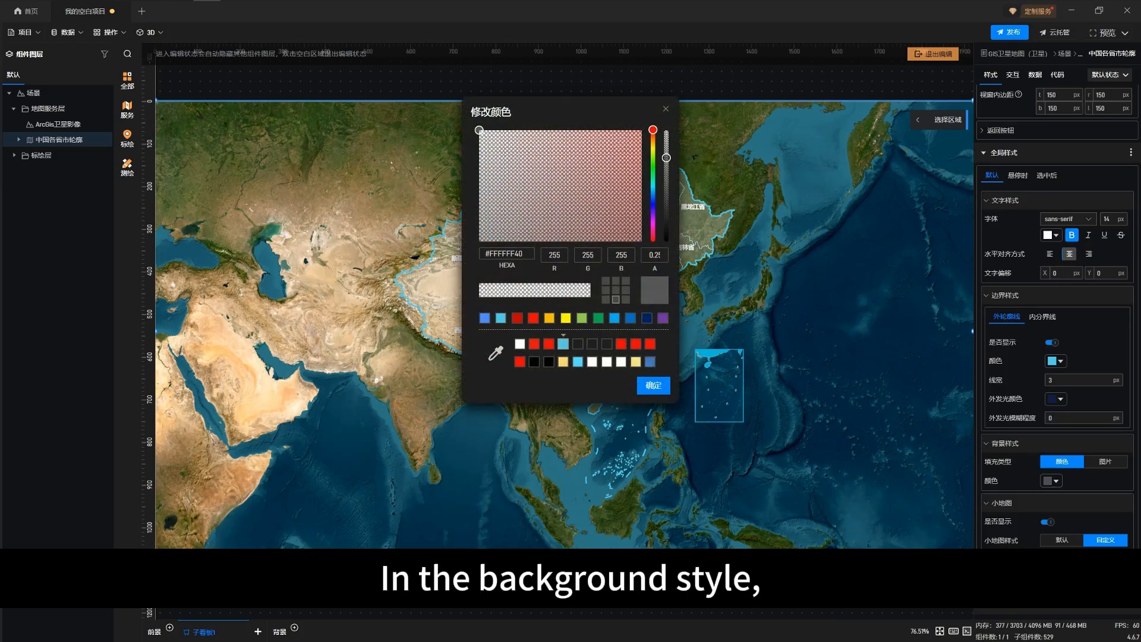
pyautogui.moveTo(666, 157); pyautogui.dragTo(667, 240)
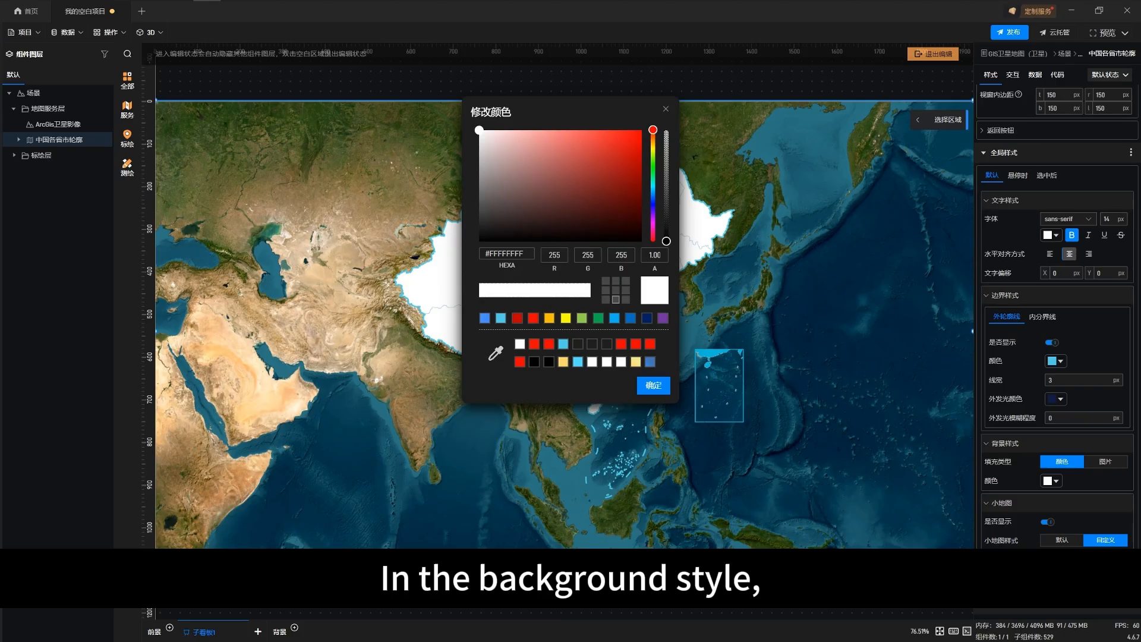
pyautogui.moveTo(571, 112); pyautogui.dragTo(827, 229)
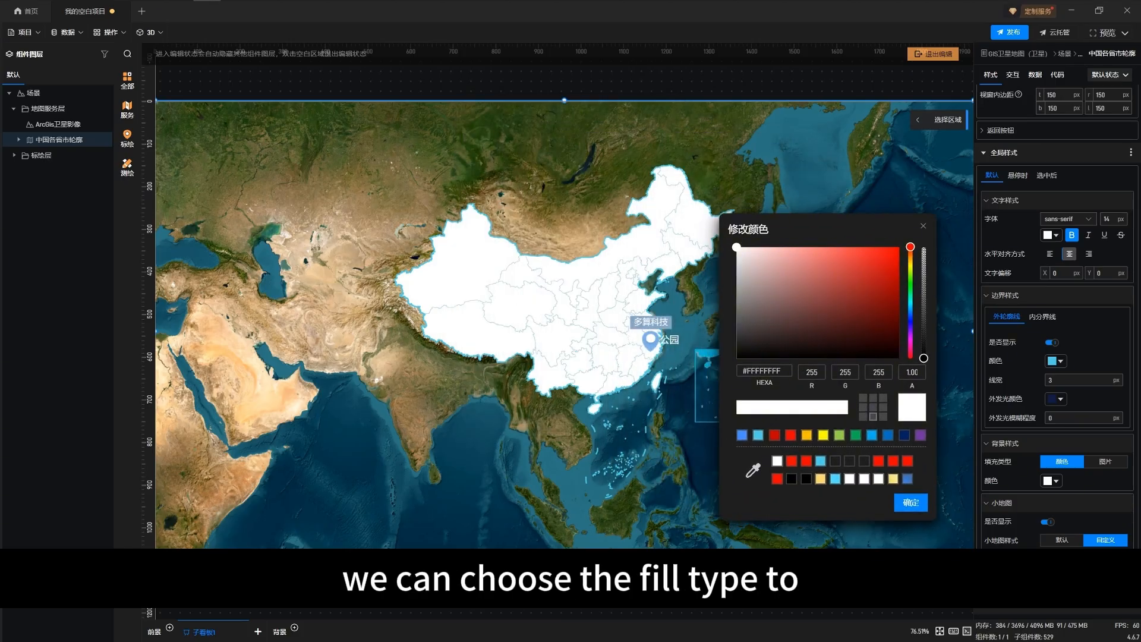
pyautogui.click(896, 247)
pyautogui.moveTo(896, 247)
pyautogui.mouseDown()
pyautogui.moveTo(773, 246)
pyautogui.moveTo(899, 247)
pyautogui.mouseUp()
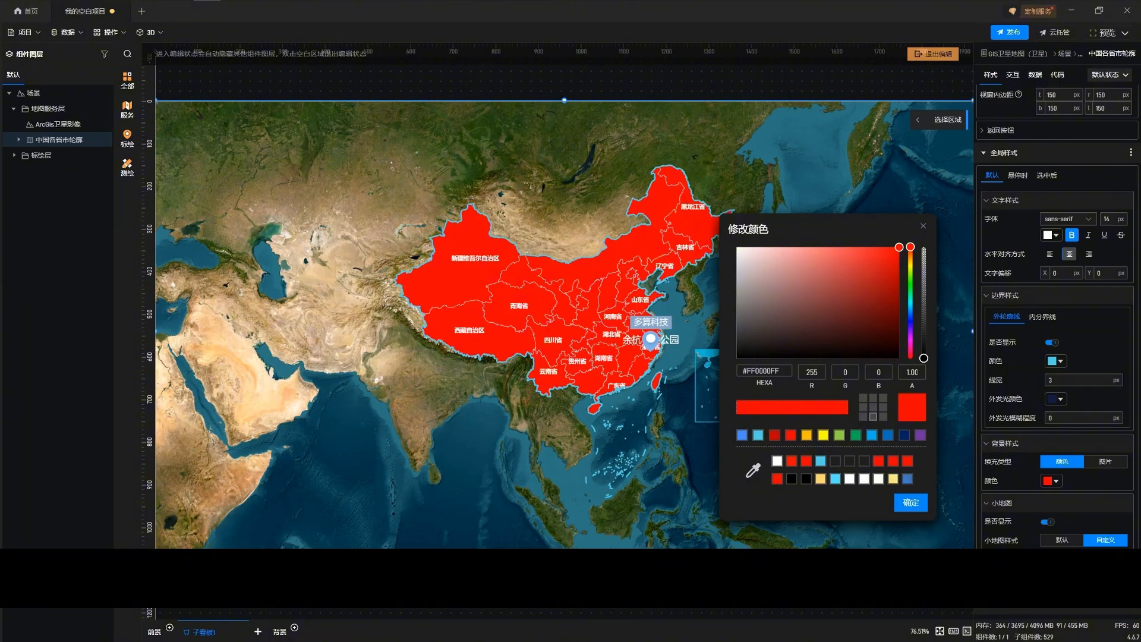
pyautogui.click(835, 461)
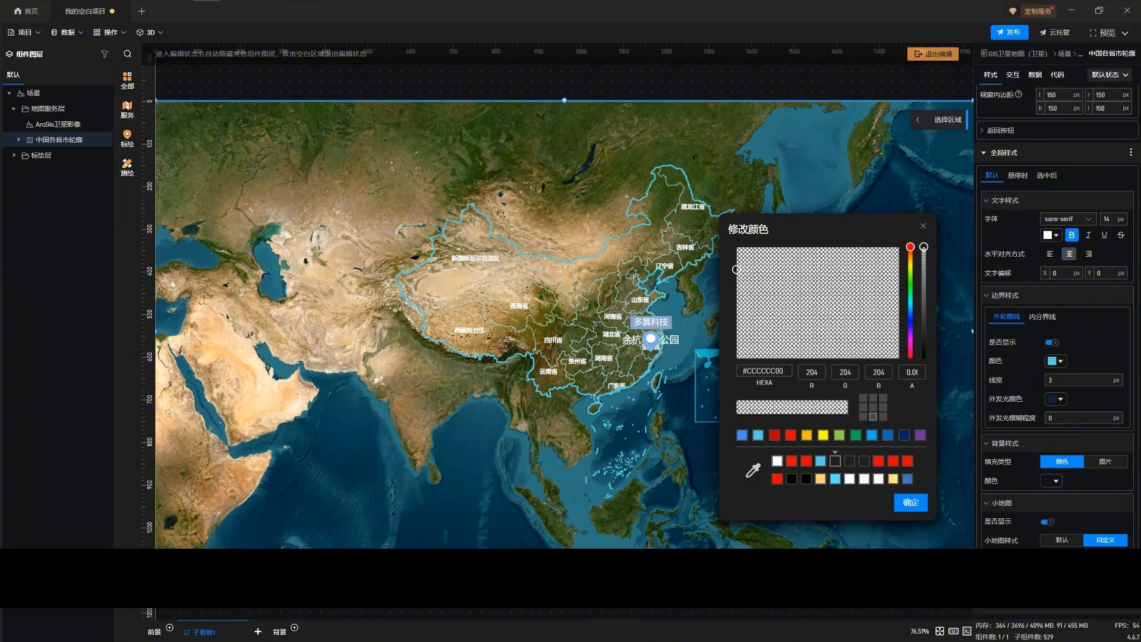
pyautogui.click(911, 502)
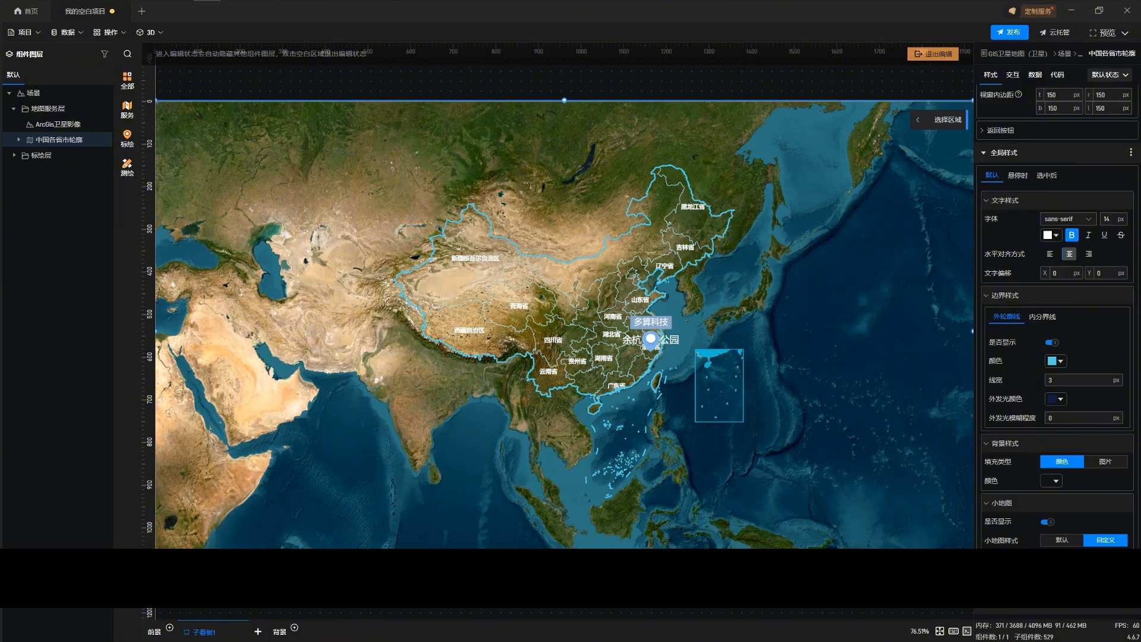
# Adjust the ArcGis卫星影像 layer's map filter to grayscale 100, invert 0, sepia 60, hue rotation 360, saturation 17 and linear multiply 45
pyautogui.click(58, 124)
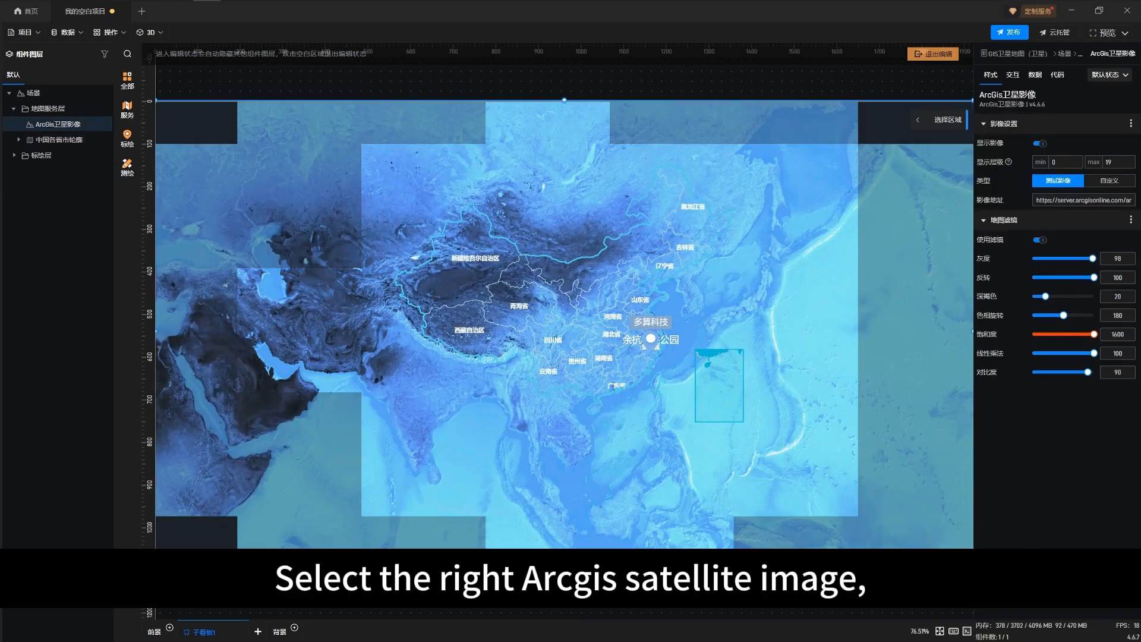
pyautogui.moveTo(1092, 258); pyautogui.dragTo(1091, 276)
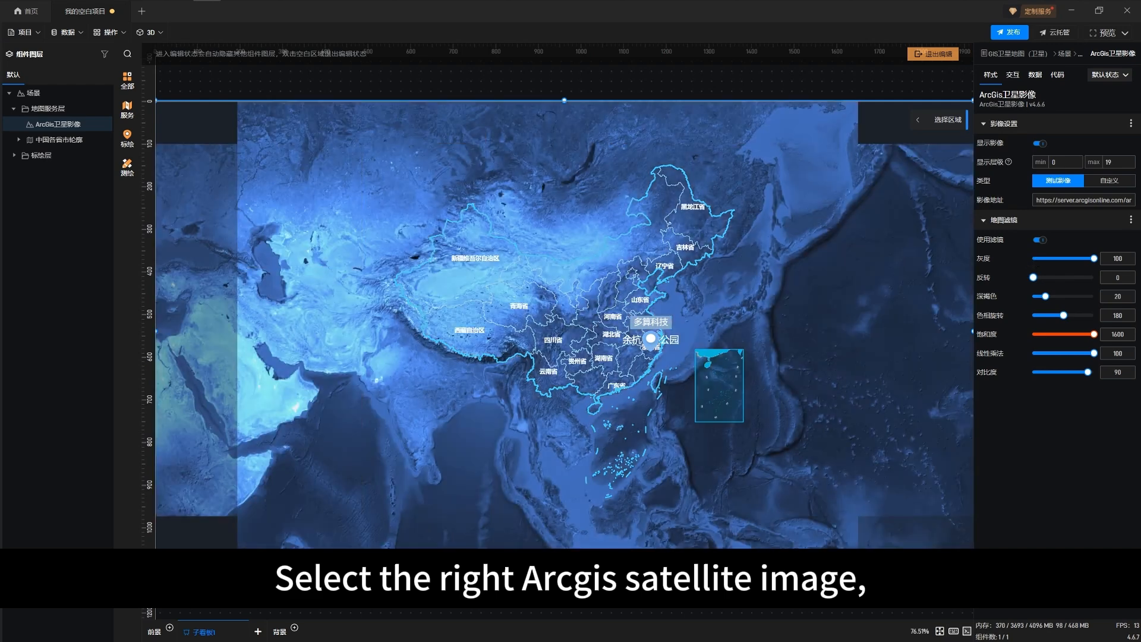
pyautogui.moveTo(1045, 296); pyautogui.dragTo(1060, 353)
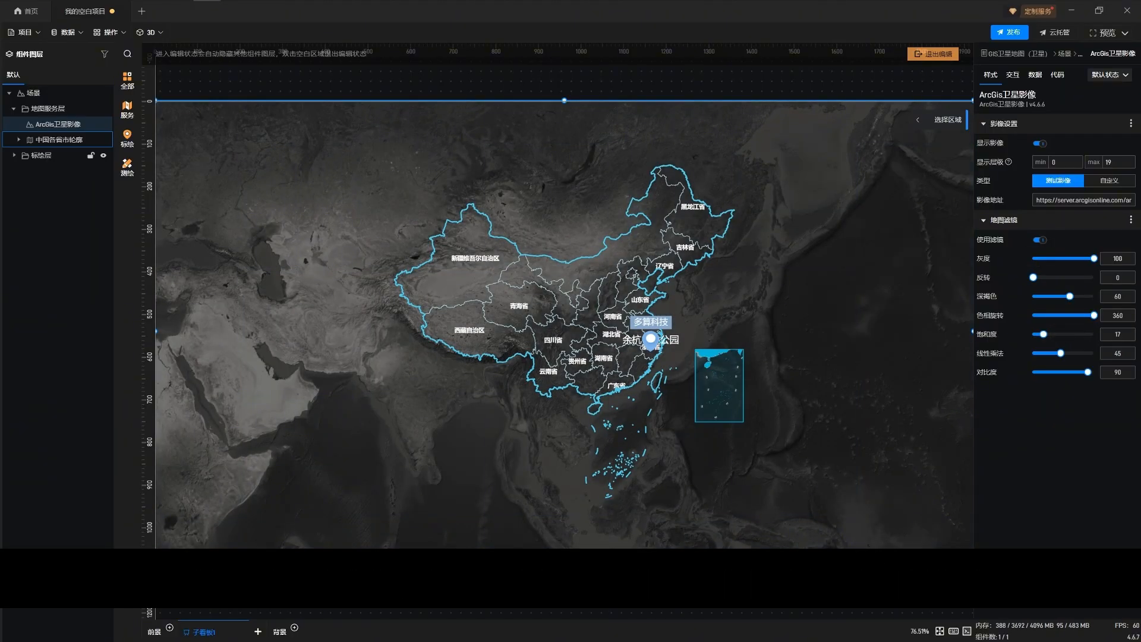
# Fill the default background of the 中国各省市轮廓 layer with the image 中国_卫图_Level_7.png
pyautogui.click(59, 140)
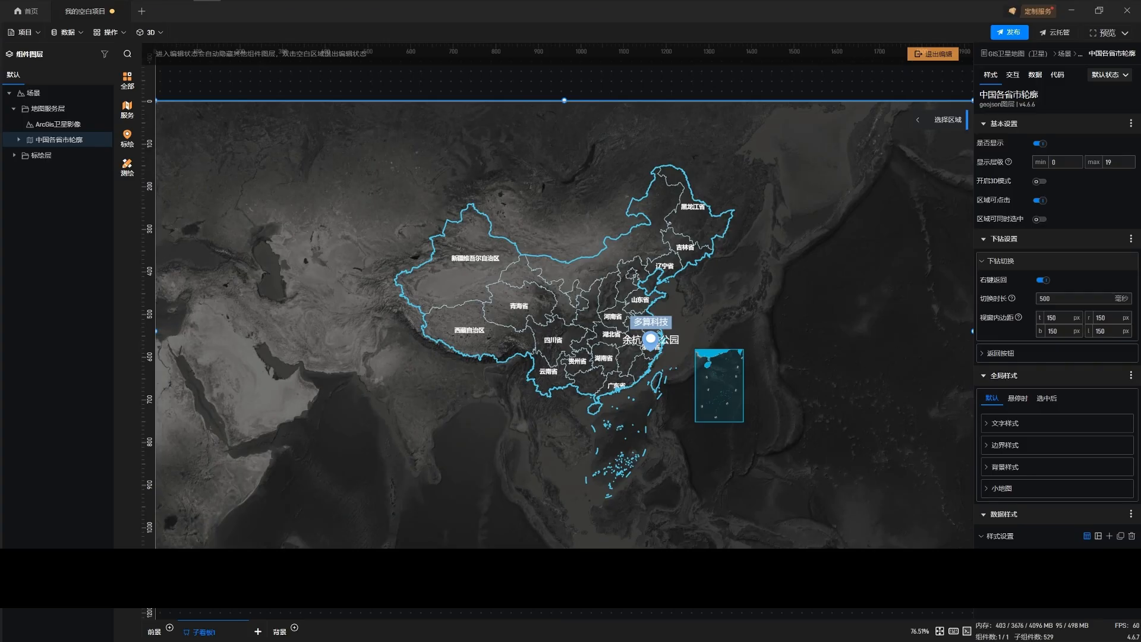
pyautogui.click(1005, 467)
pyautogui.click(1082, 504)
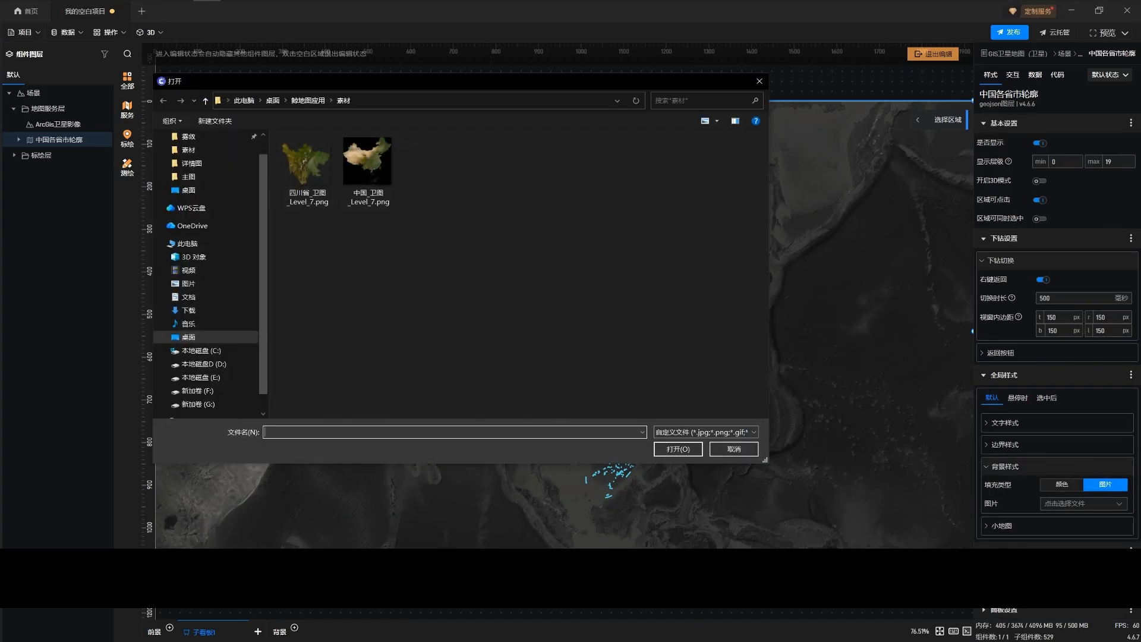
pyautogui.doubleClick(369, 168)
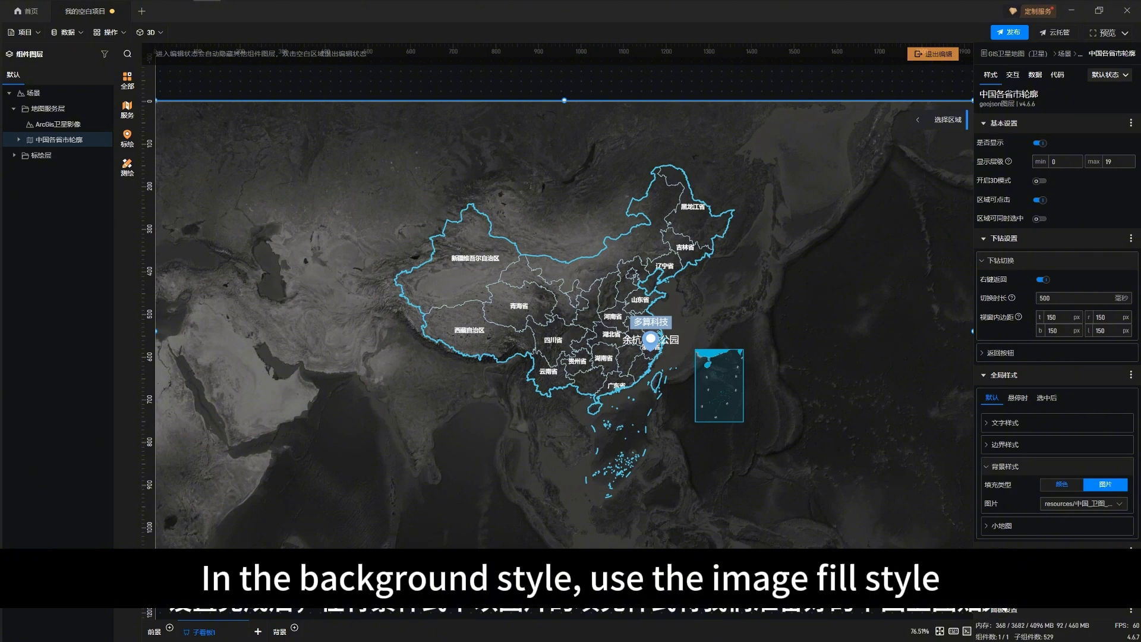
pyautogui.click(1062, 484)
pyautogui.click(1105, 484)
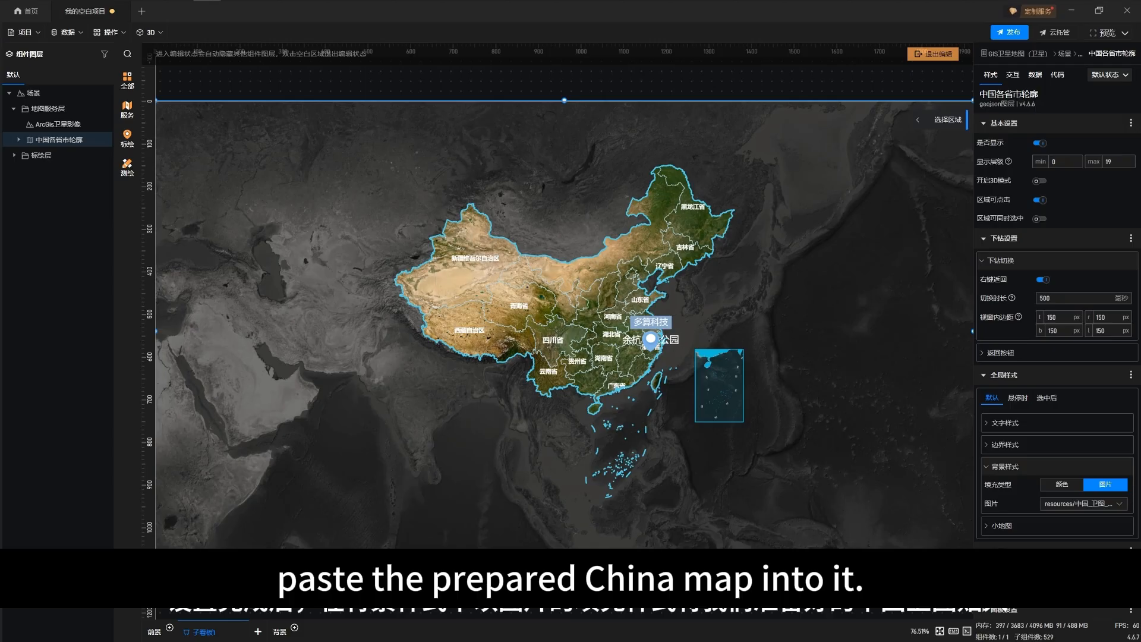
# Set the hover-state background color of the 中国各省市轮廓 regions to light blue #53CEE6
pyautogui.click(1017, 399)
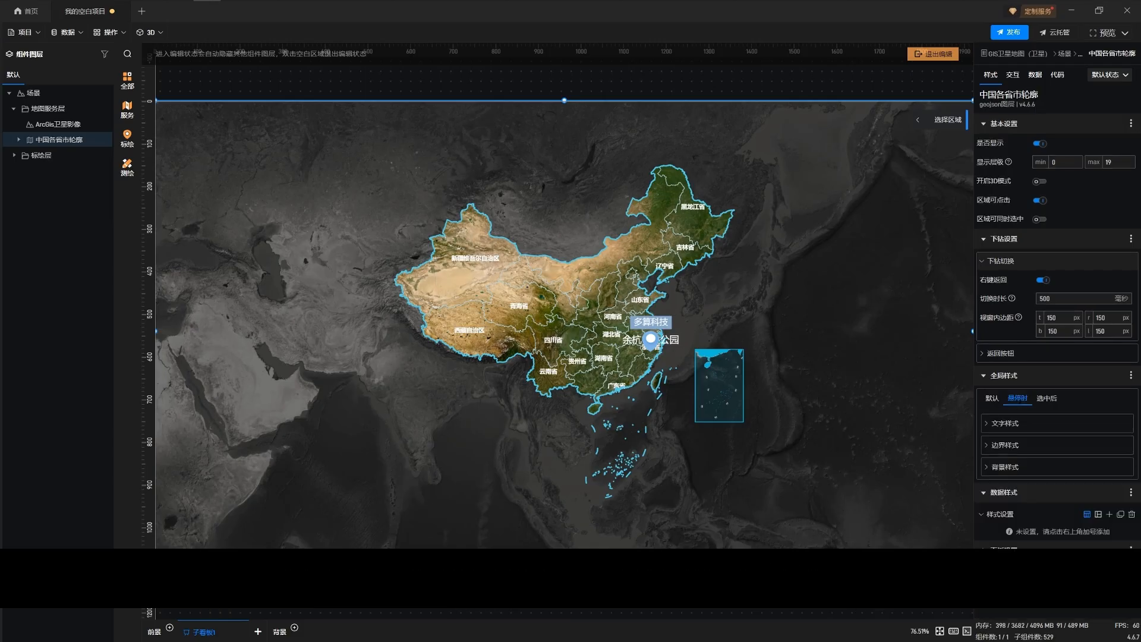
pyautogui.click(1005, 423)
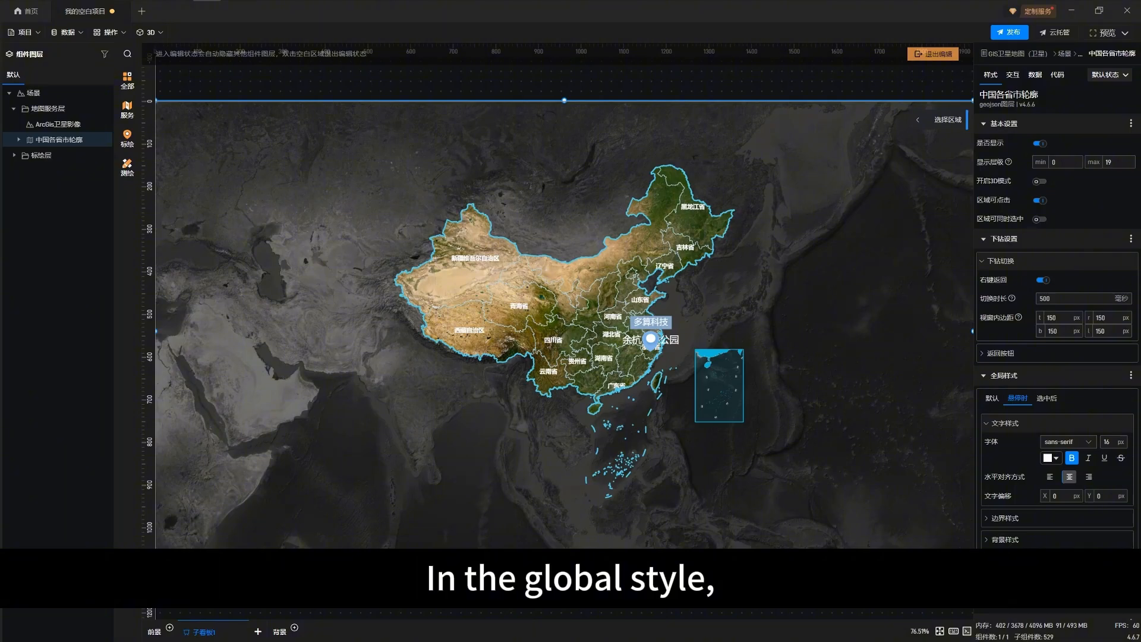
pyautogui.click(1005, 539)
pyautogui.scroll(-1, 1005, 540)
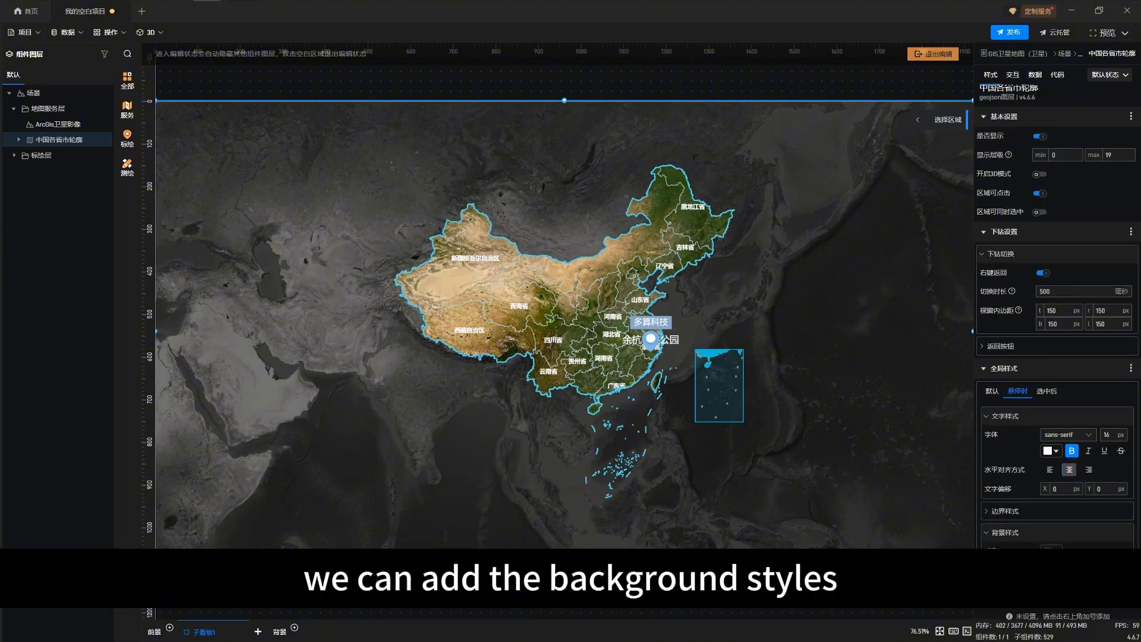
pyautogui.click(1050, 526)
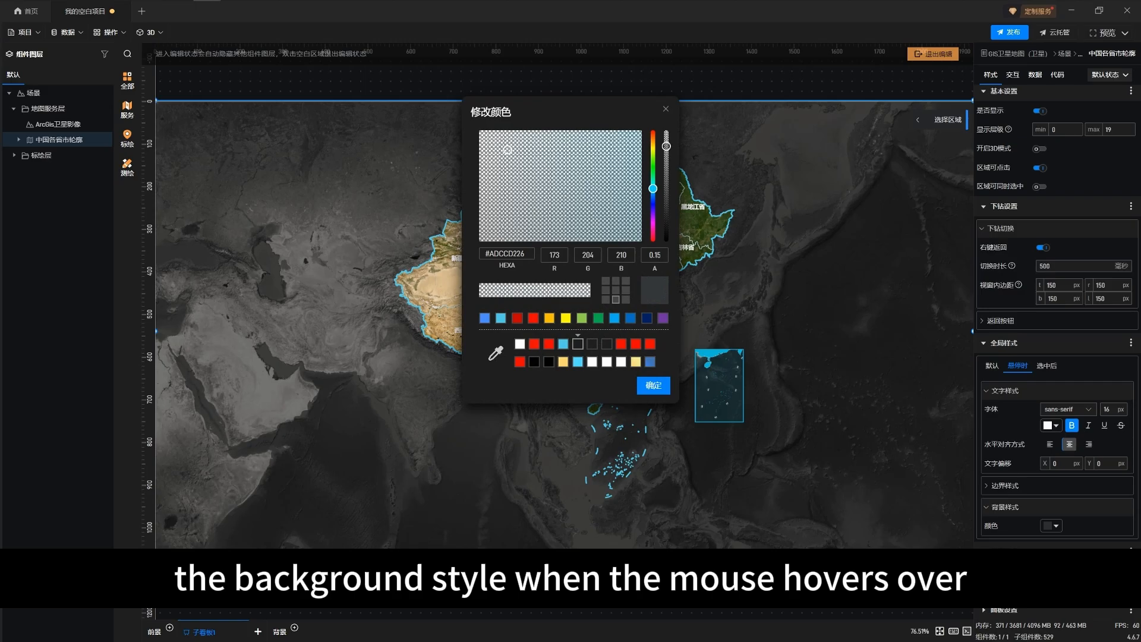
pyautogui.click(653, 385)
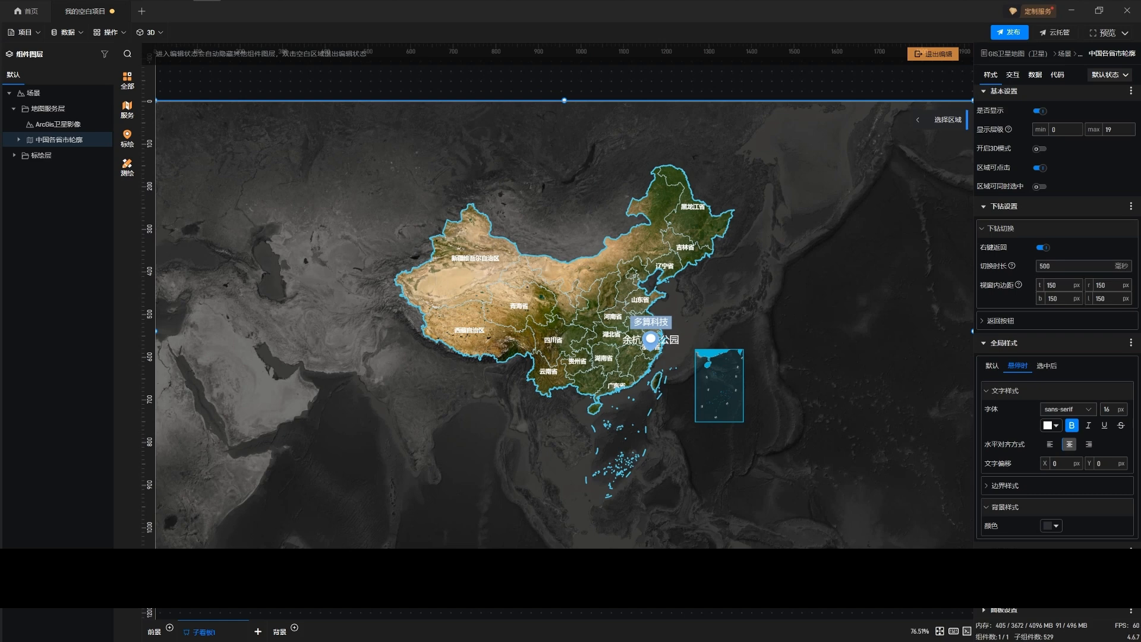
pyautogui.click(1051, 526)
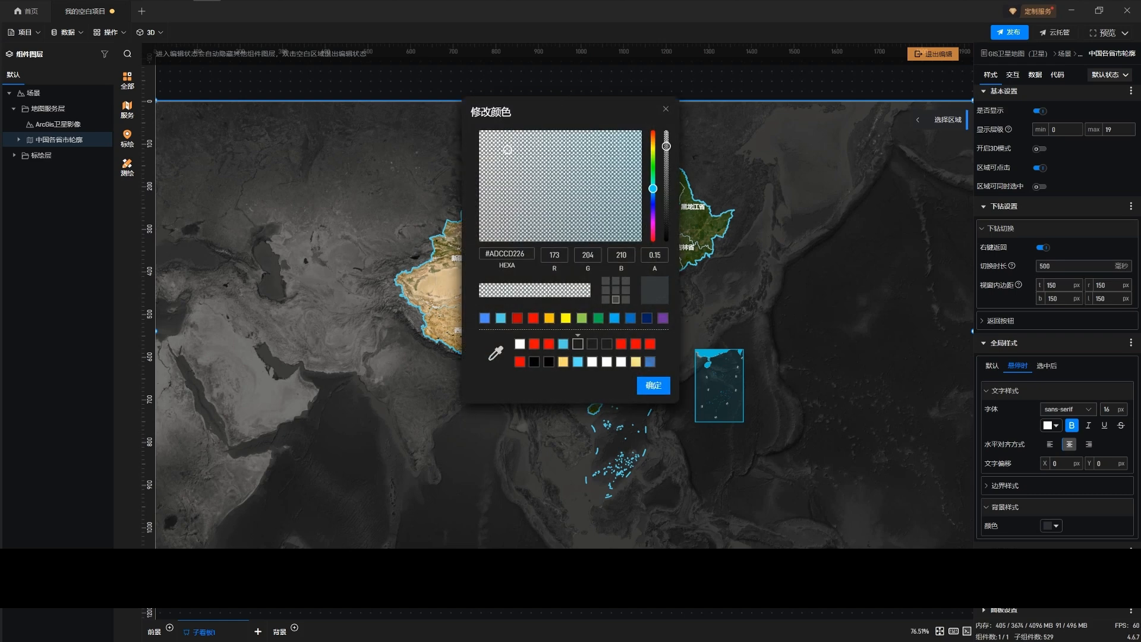
pyautogui.click(563, 344)
pyautogui.click(653, 385)
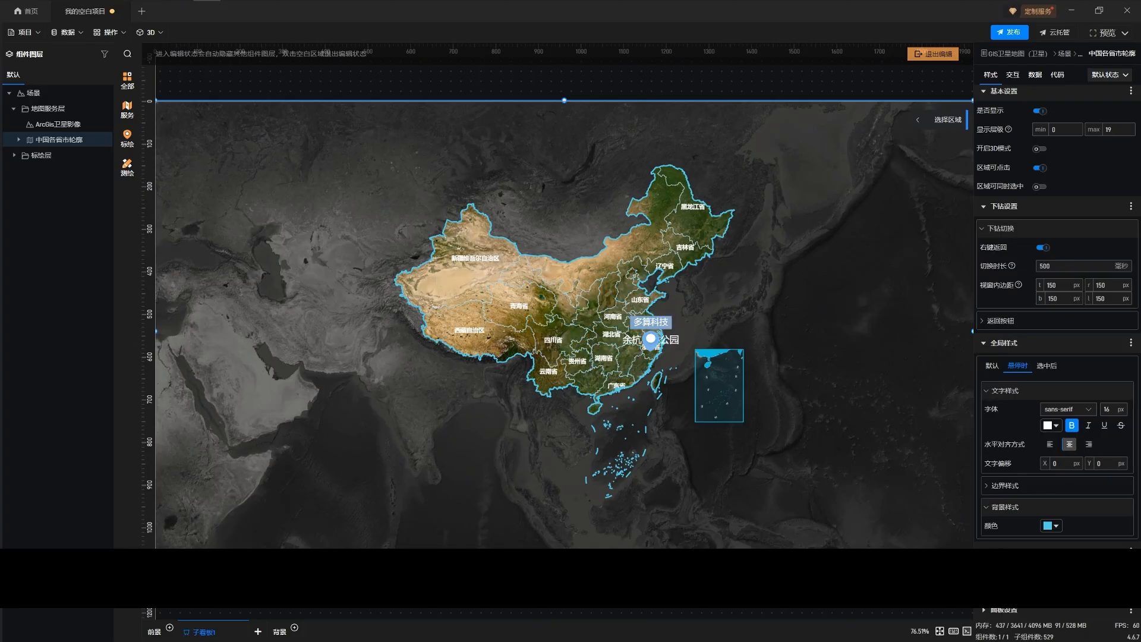
# Set the selected-state background color of the map regions to the same light blue #53CEE6
pyautogui.click(1047, 366)
pyautogui.click(1004, 467)
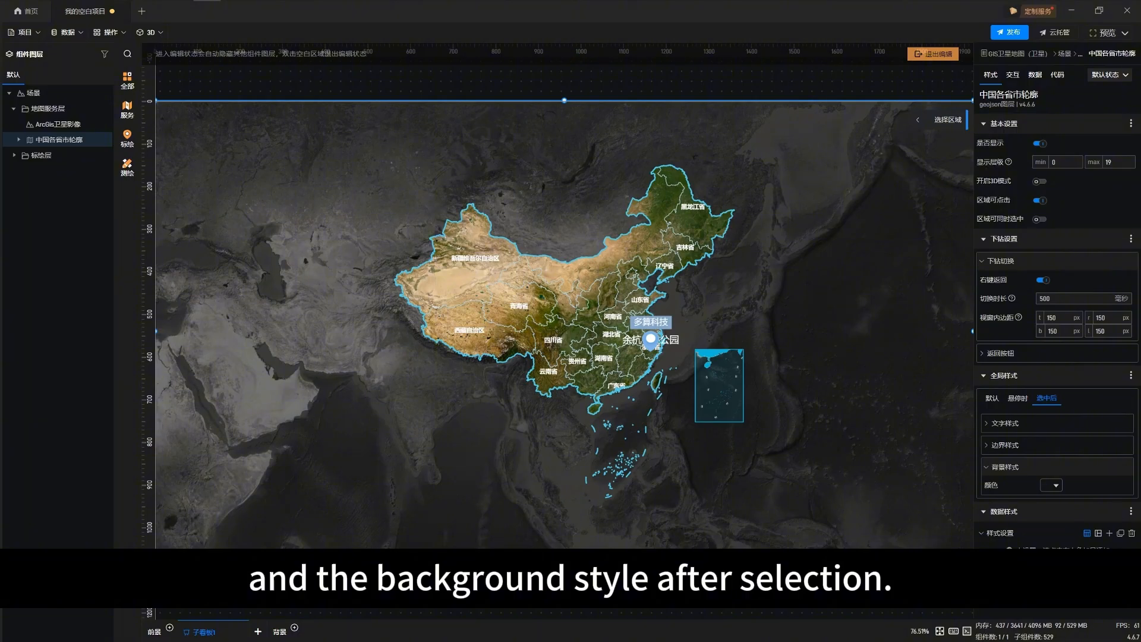
pyautogui.click(1051, 485)
pyautogui.click(564, 344)
pyautogui.click(653, 386)
# Lower the opacity of the regions' hover-state background color to 0.5
pyautogui.click(1017, 398)
pyautogui.click(1051, 558)
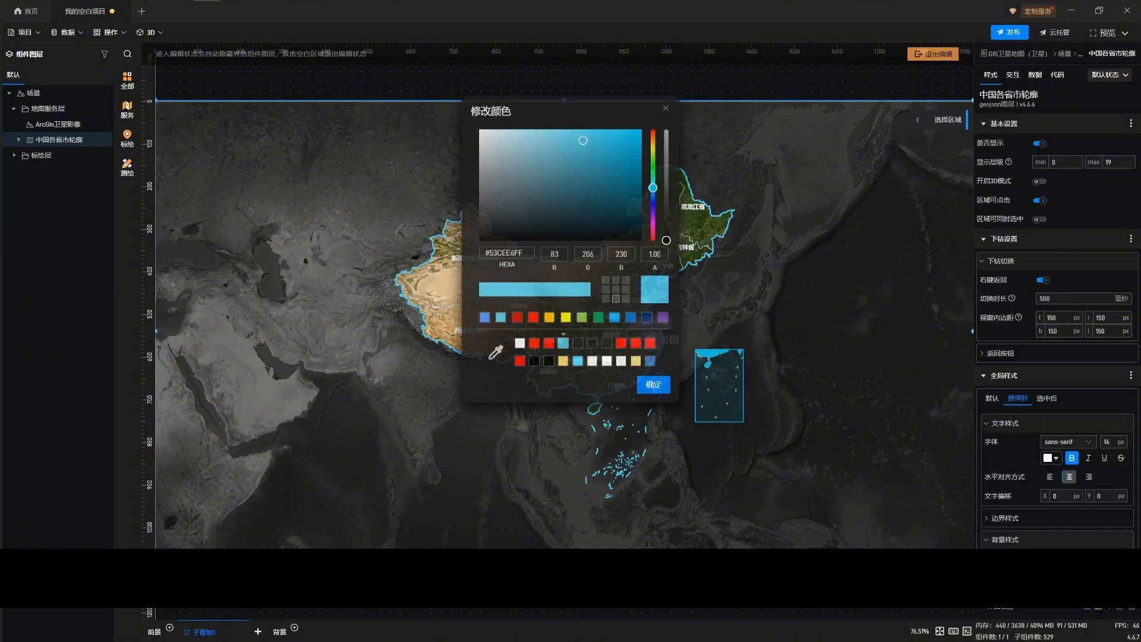
pyautogui.doubleClick(650, 254)
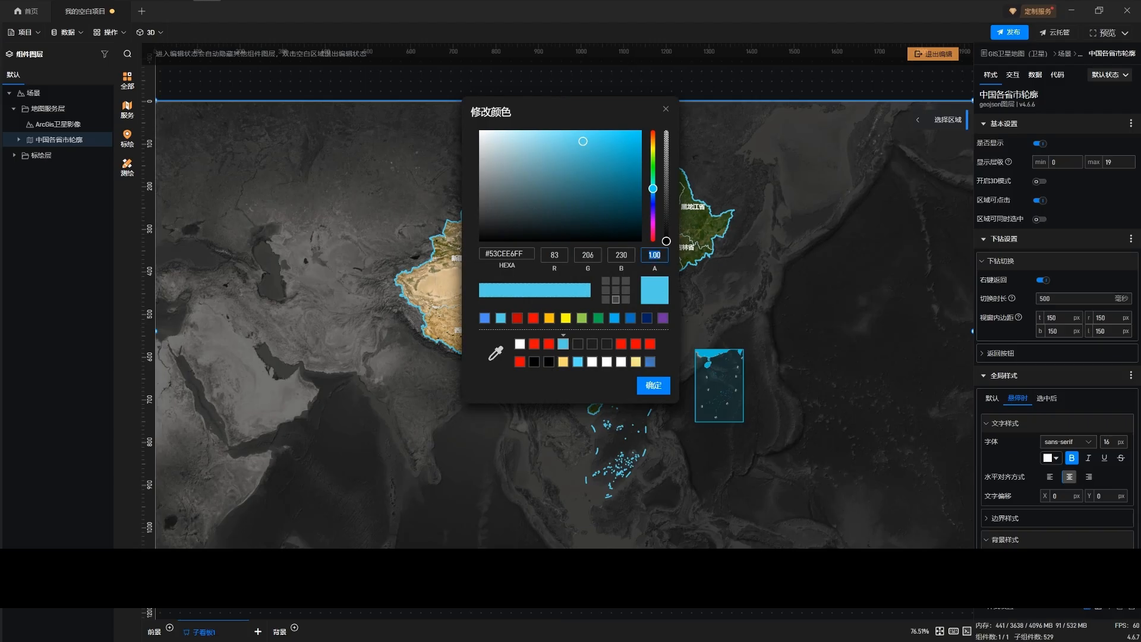
pyautogui.write('0.5')
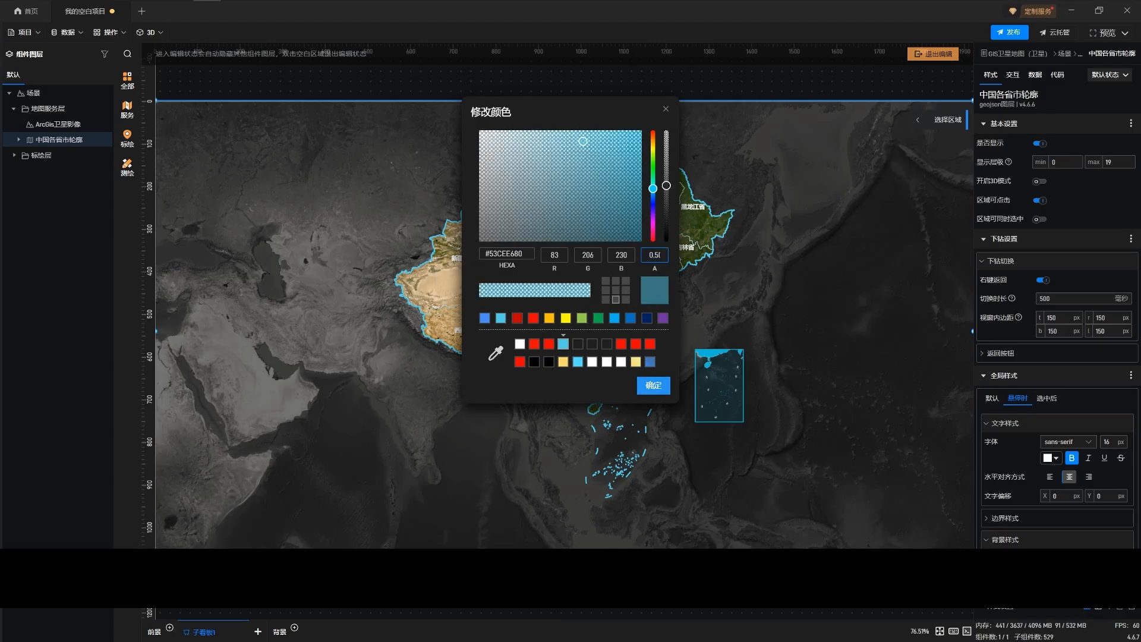
pyautogui.click(653, 386)
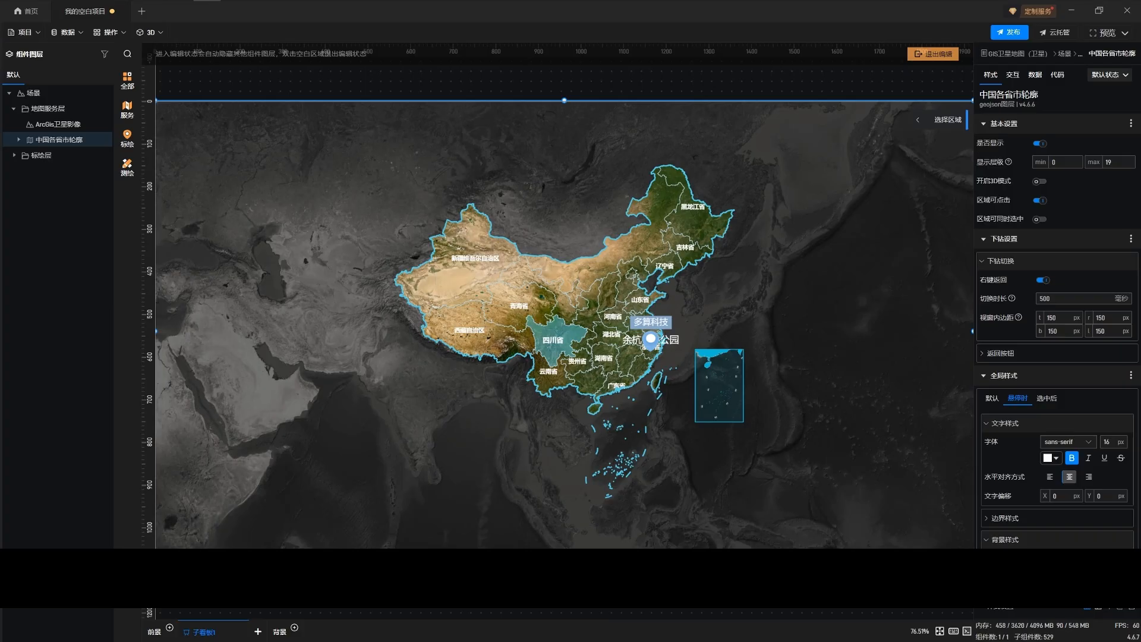
# Select 四川省 on the map, drill down into its outline, and expand its entry in the layer tree
pyautogui.click(553, 341)
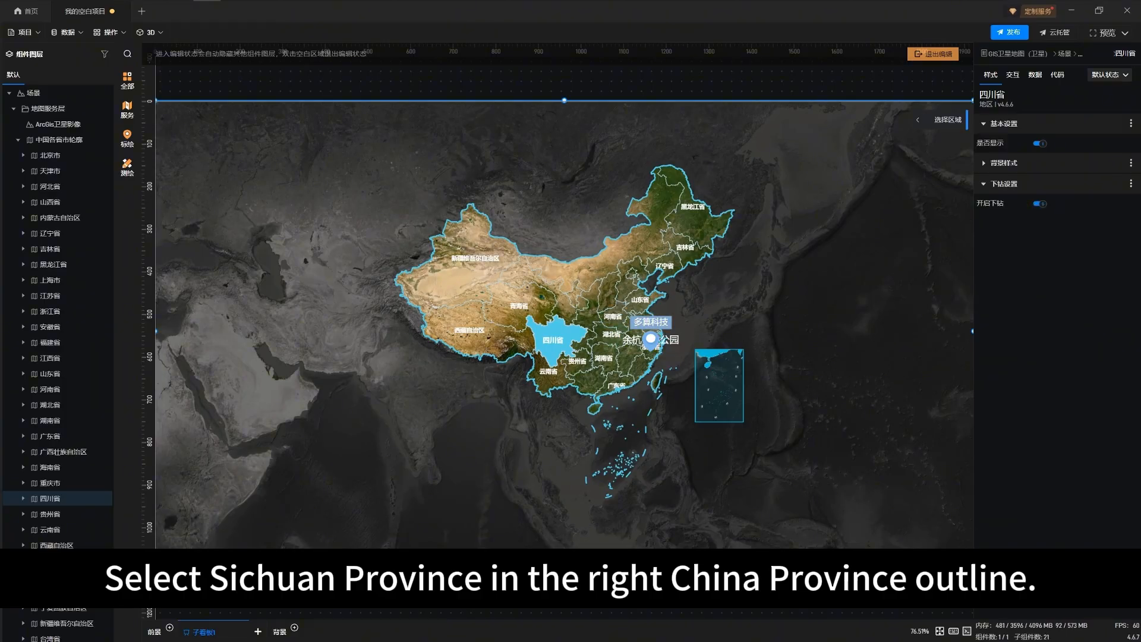
pyautogui.doubleClick(553, 341)
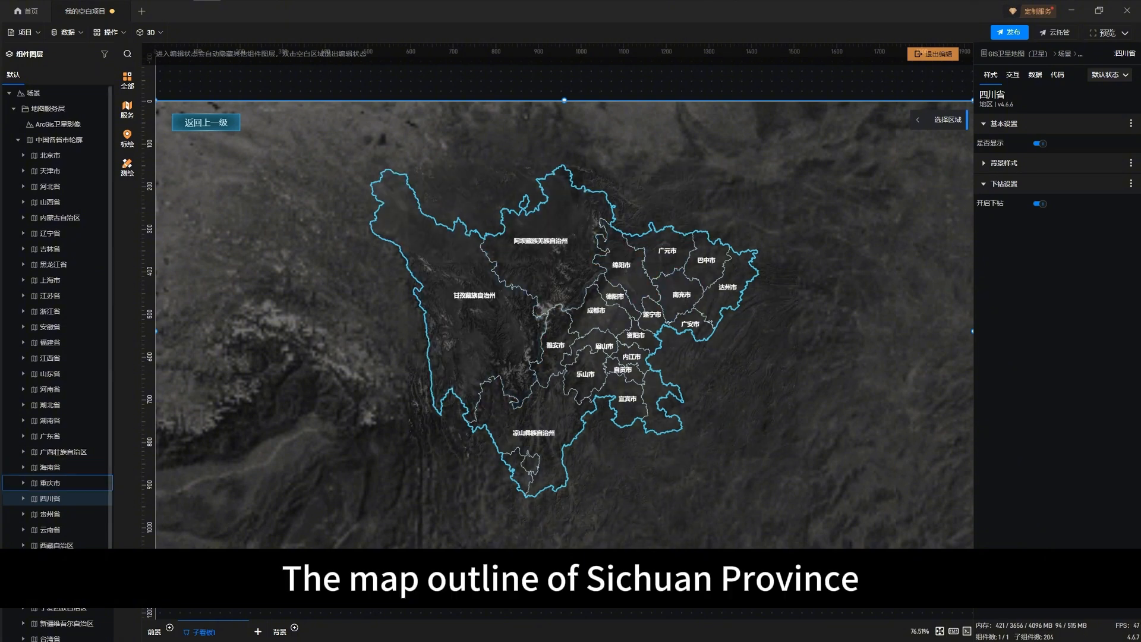
pyautogui.scroll(-1, 71, 469)
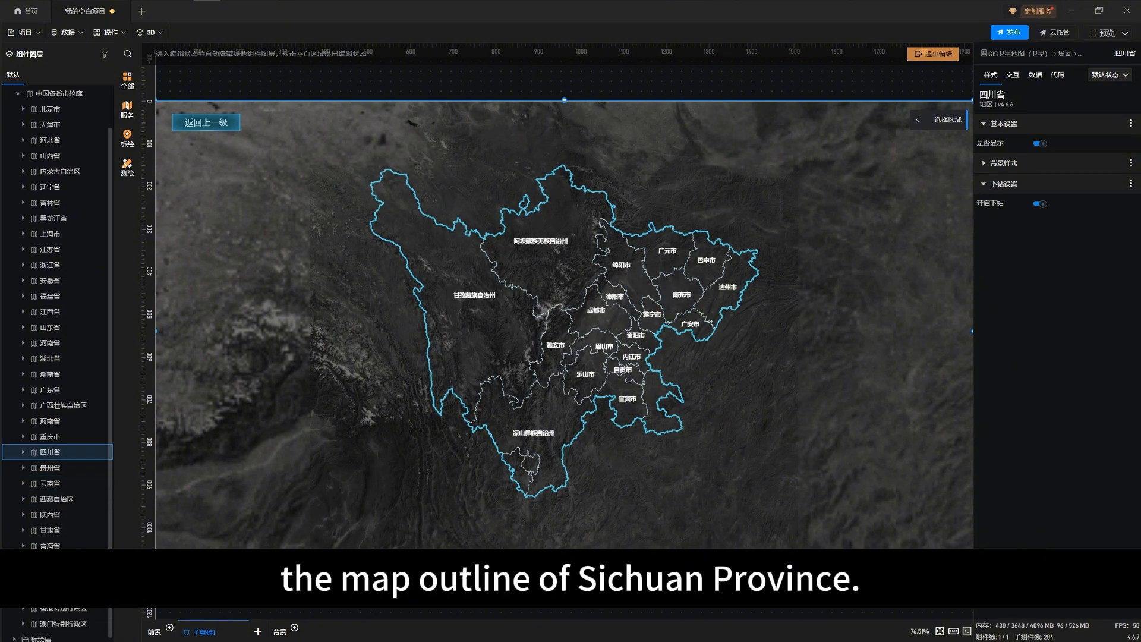
pyautogui.click(23, 452)
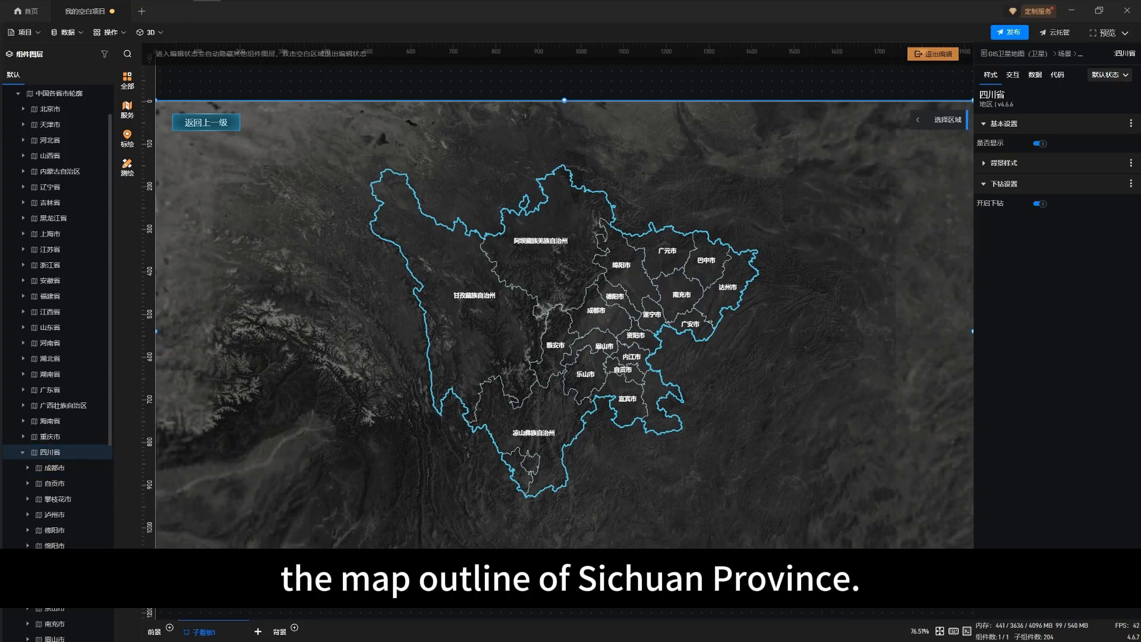
# Set 四川省's background image to 四川省_卫图_Level_7.png and switch the region's display off and on again to refresh it
pyautogui.click(1003, 163)
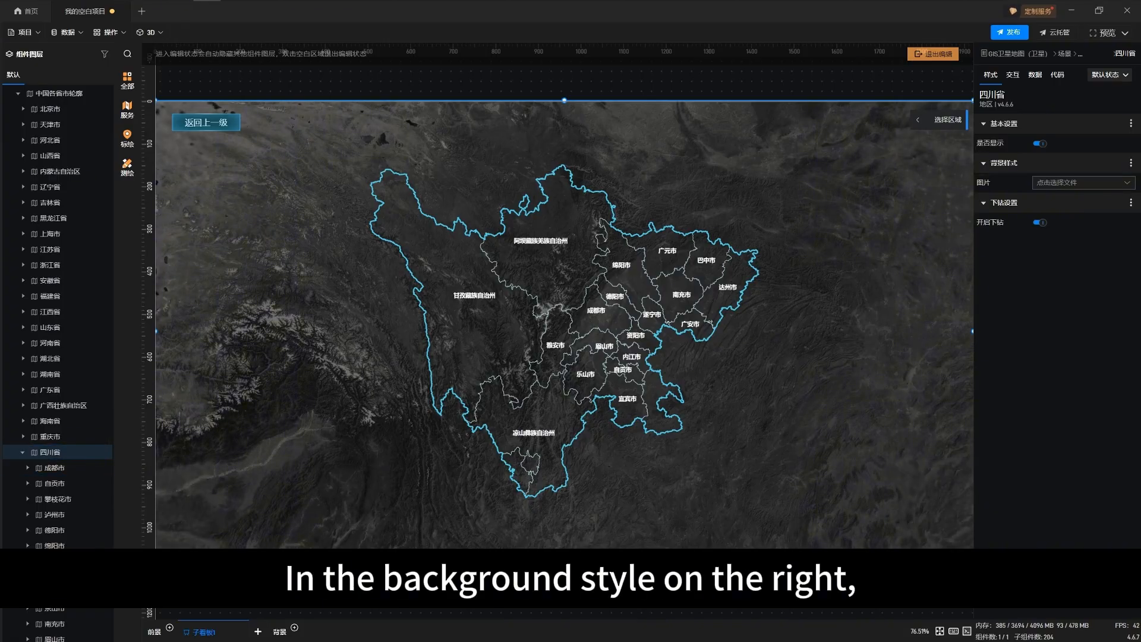
pyautogui.click(1082, 183)
pyautogui.click(367, 170)
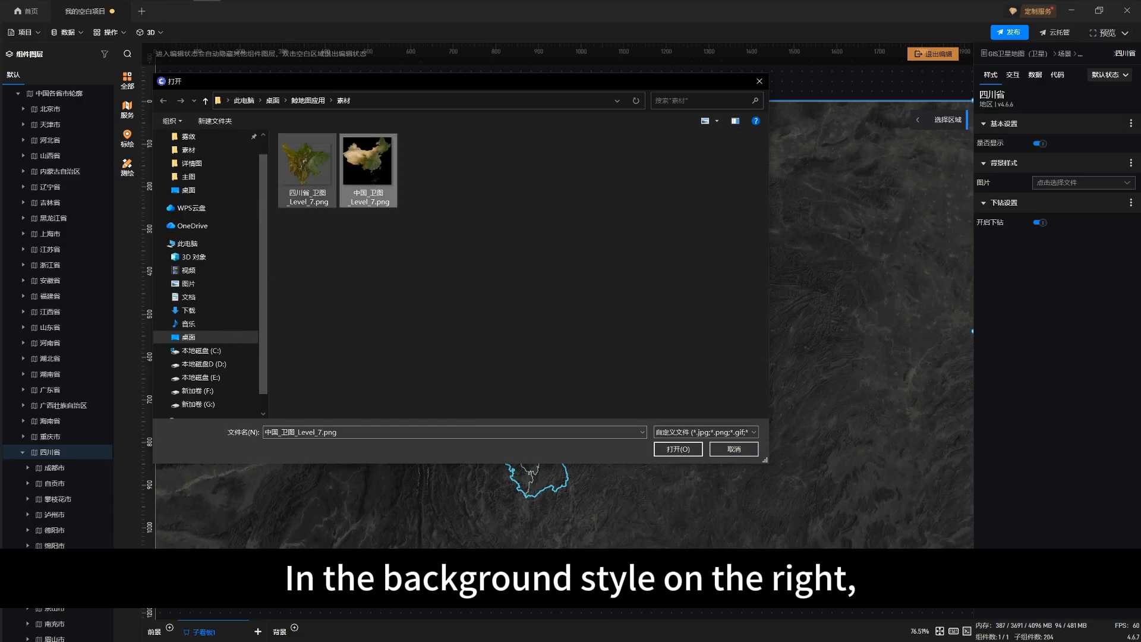
pyautogui.click(307, 170)
pyautogui.click(678, 449)
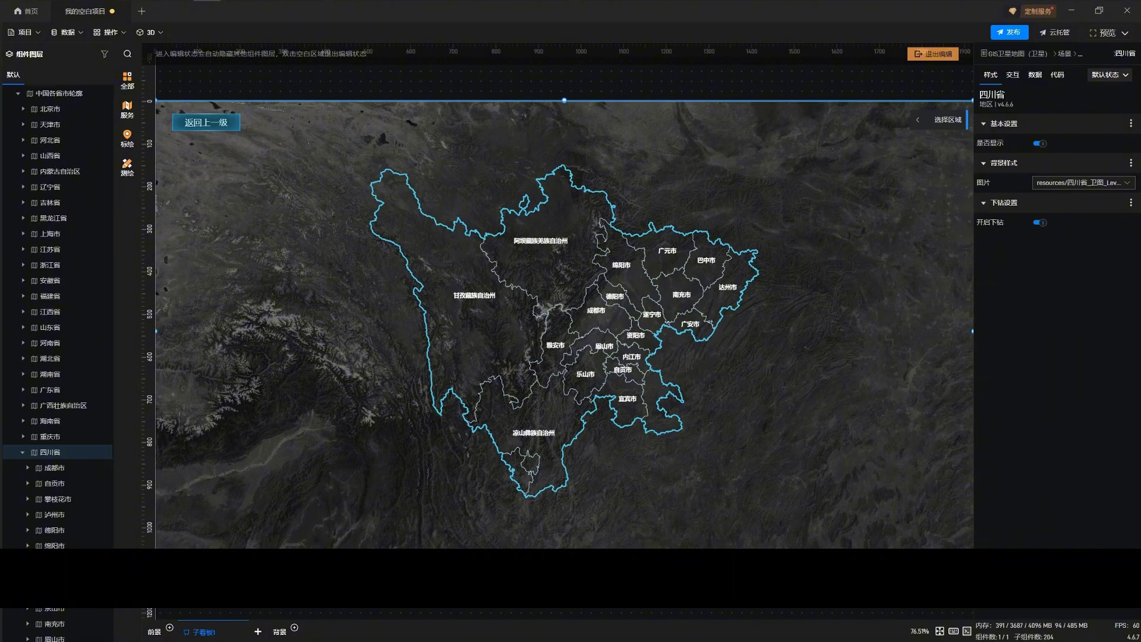
pyautogui.click(1039, 144)
pyautogui.click(1039, 143)
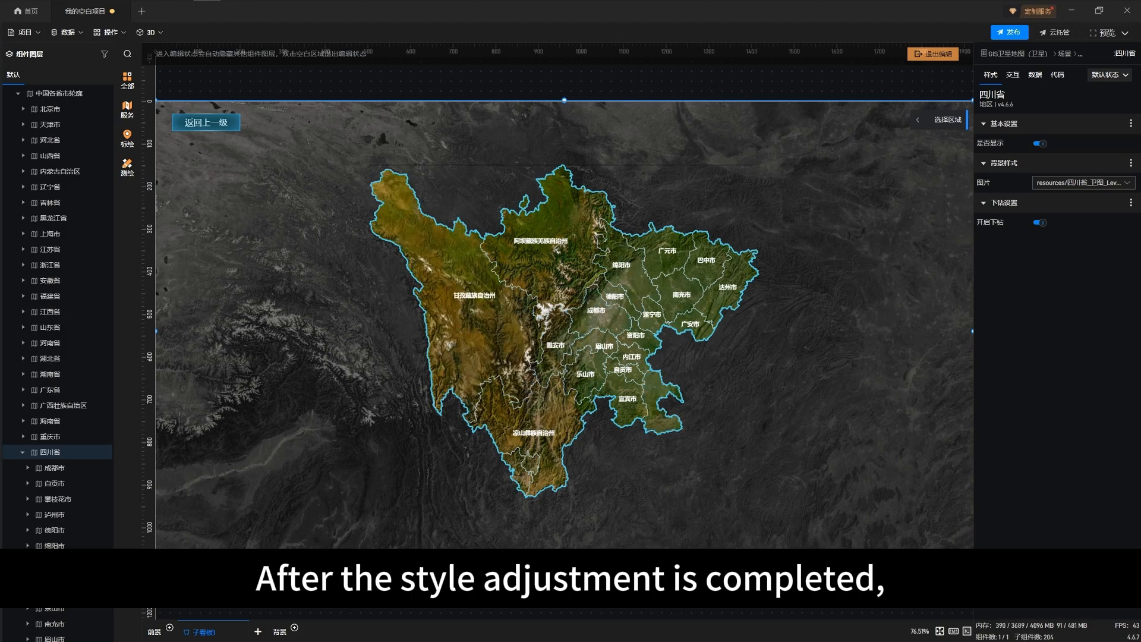
# Select 甘孜藏族自治州 within 四川省, drill down into it, and drill further into 新龙县 to check the selected-state style
pyautogui.scroll(-1, 56, 485)
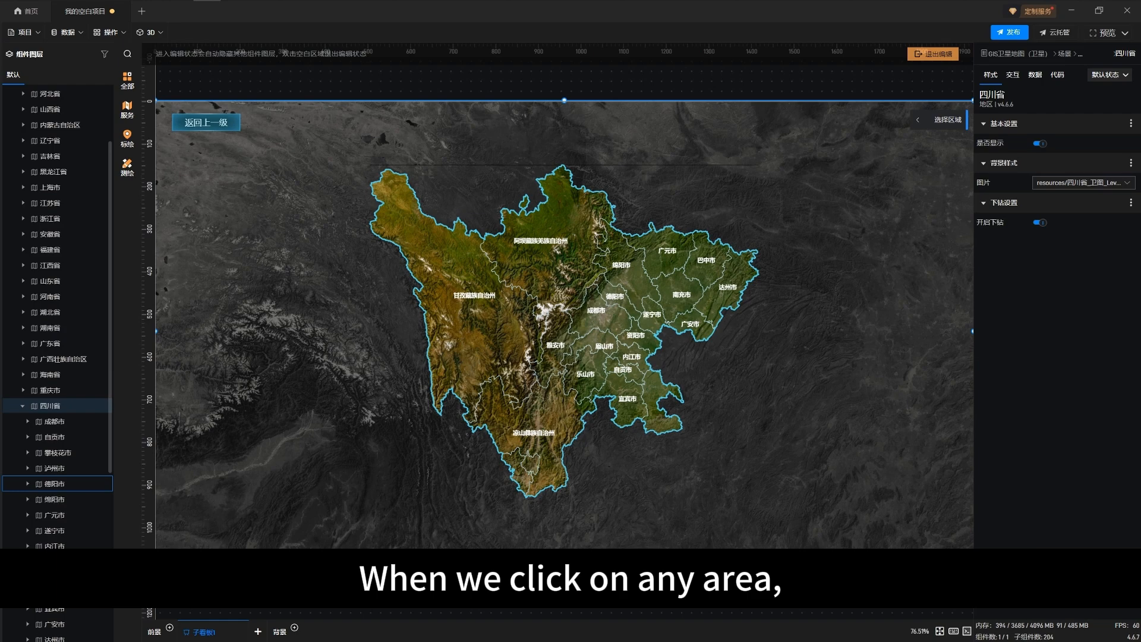
pyautogui.scroll(-2, 57, 437)
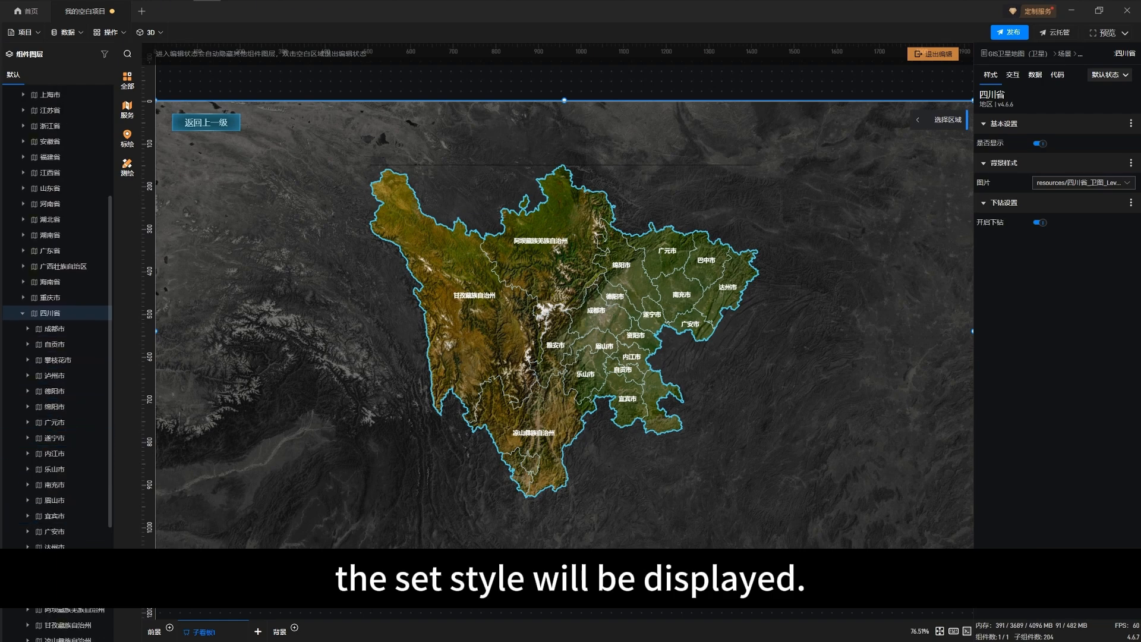
pyautogui.click(70, 610)
pyautogui.click(478, 297)
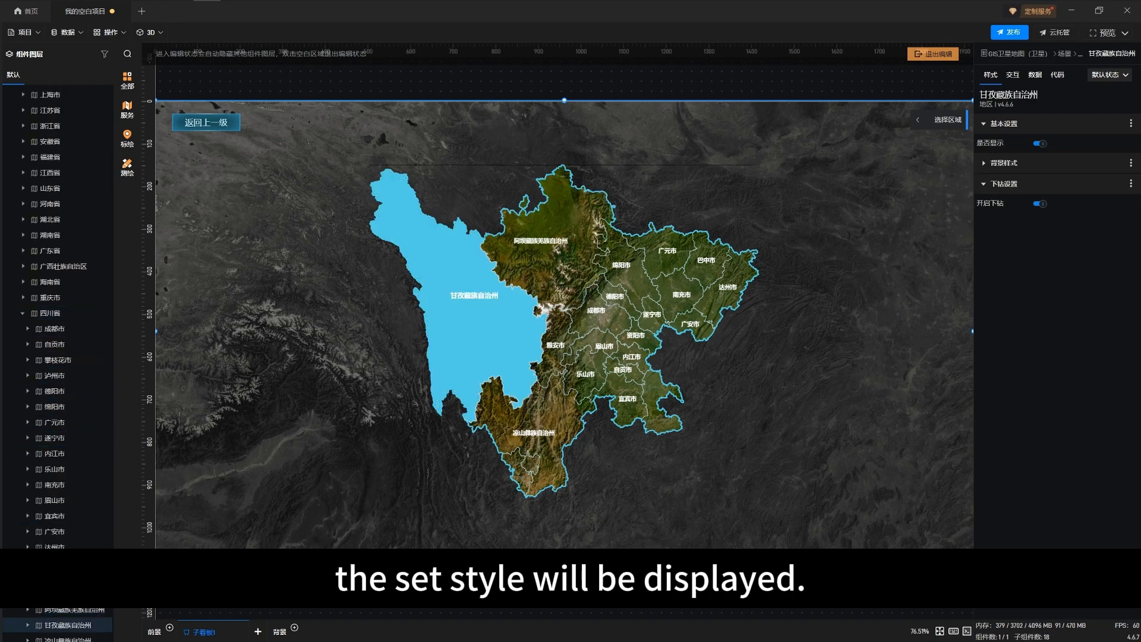
pyautogui.doubleClick(480, 297)
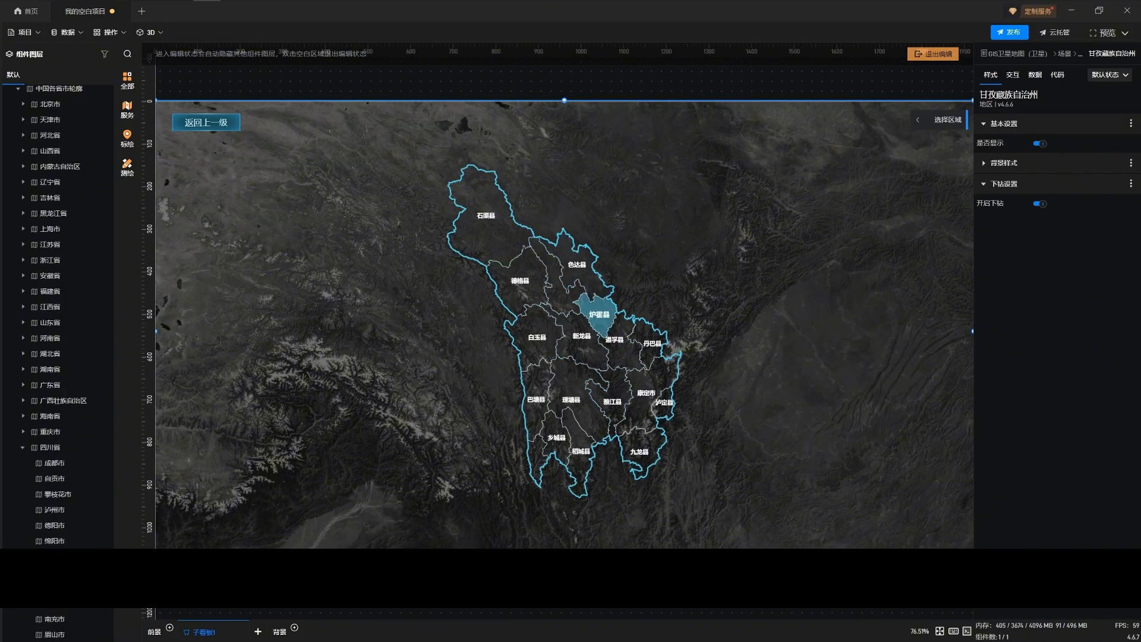
pyautogui.click(579, 342)
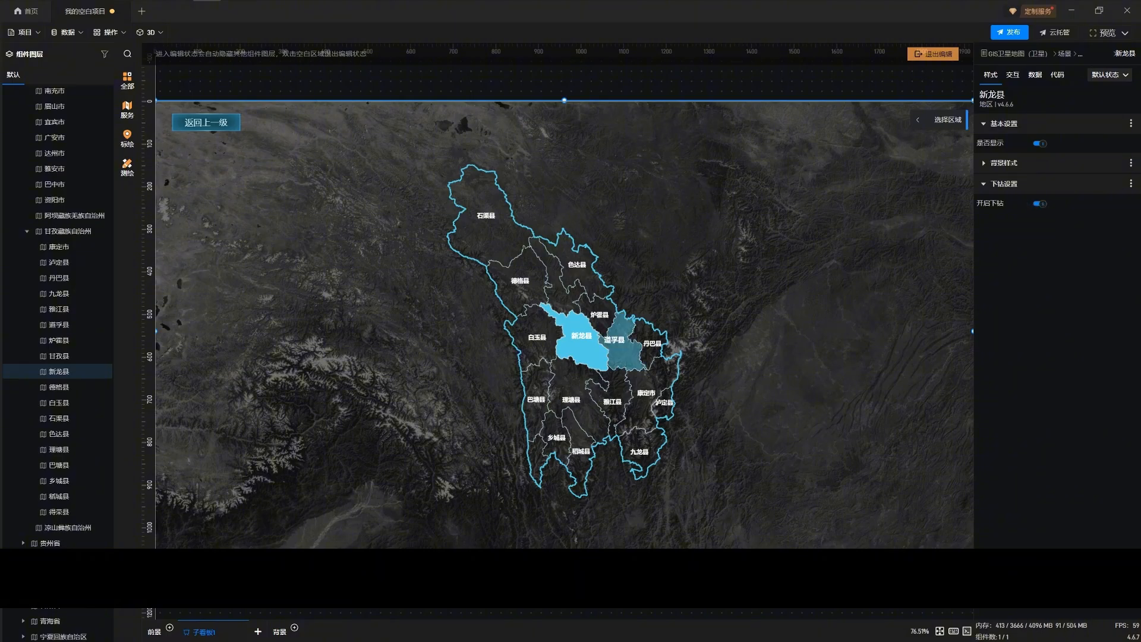
pyautogui.doubleClick(581, 342)
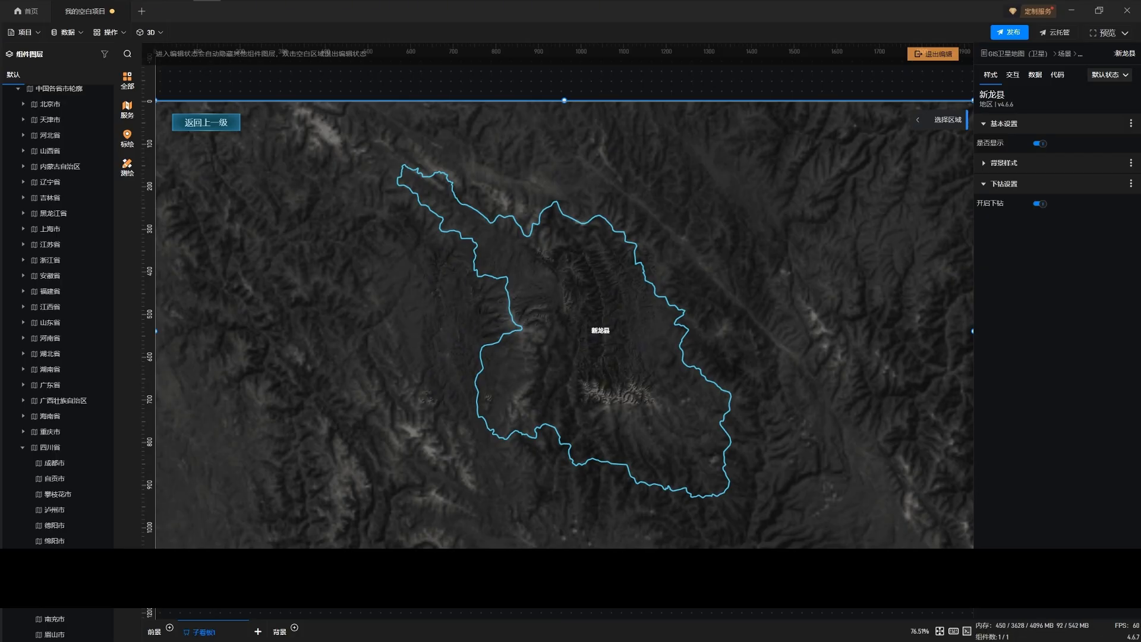
# Return from 新龙县 up through the three drill-down levels to the national map of China
pyautogui.click(206, 122)
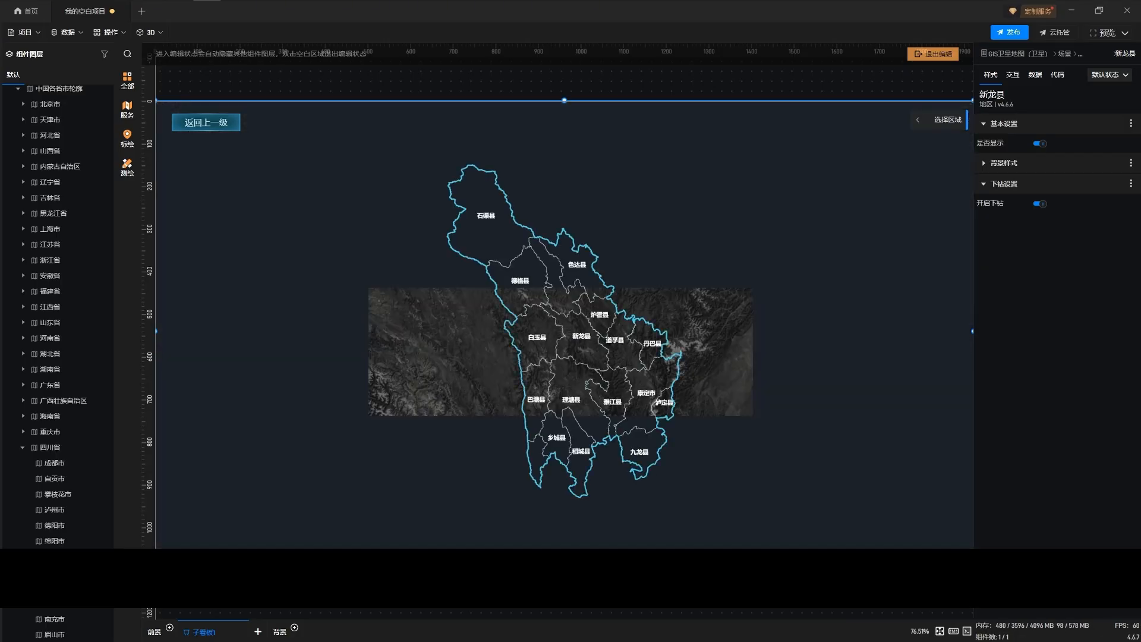
pyautogui.click(206, 122)
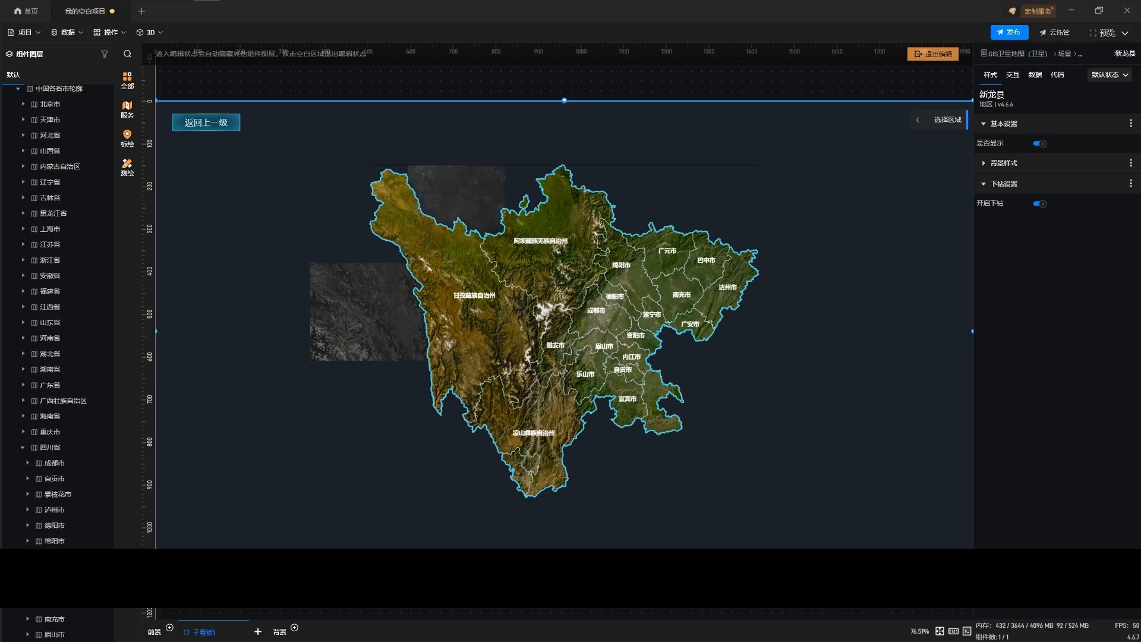
pyautogui.click(206, 123)
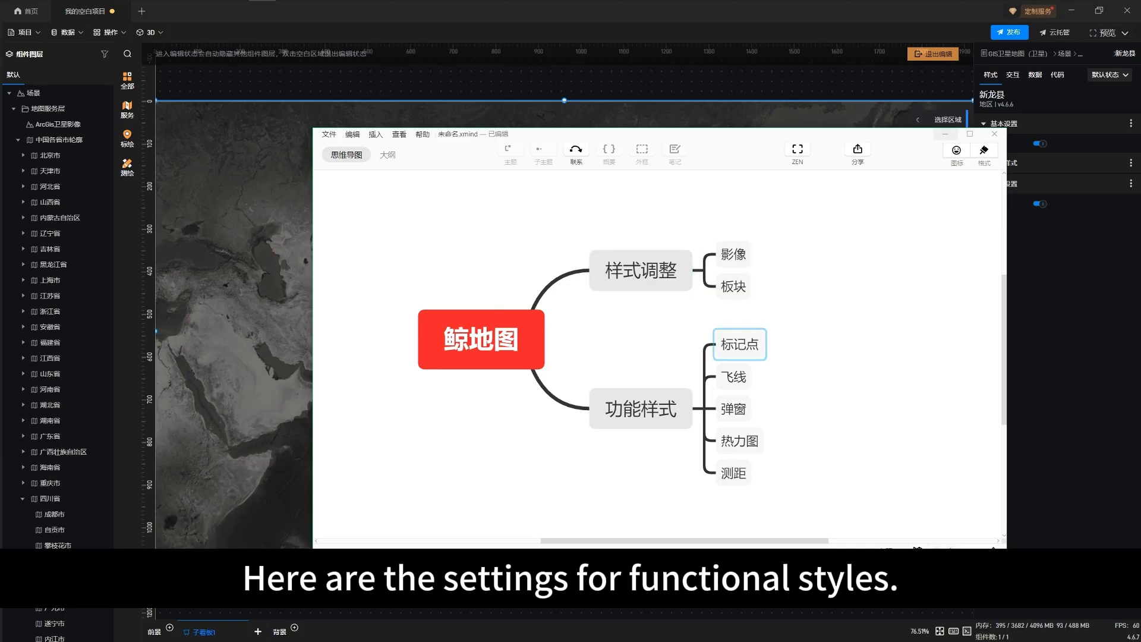
# Highlight the 功能样式 topic in the mind map and minimize the mind map window
pyautogui.click(641, 408)
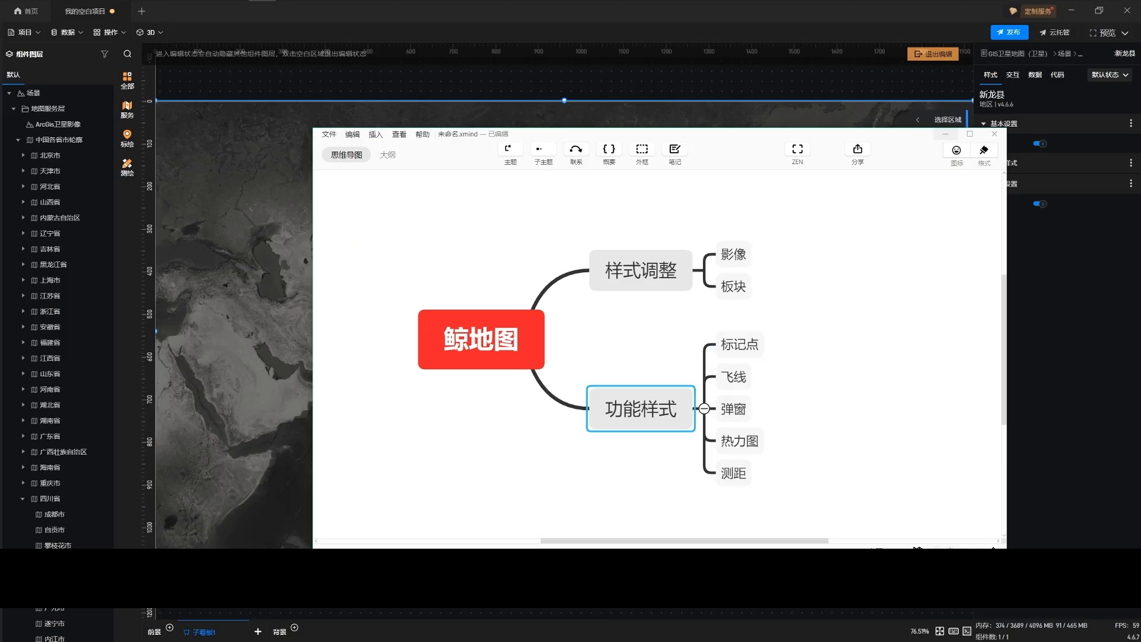
pyautogui.click(946, 134)
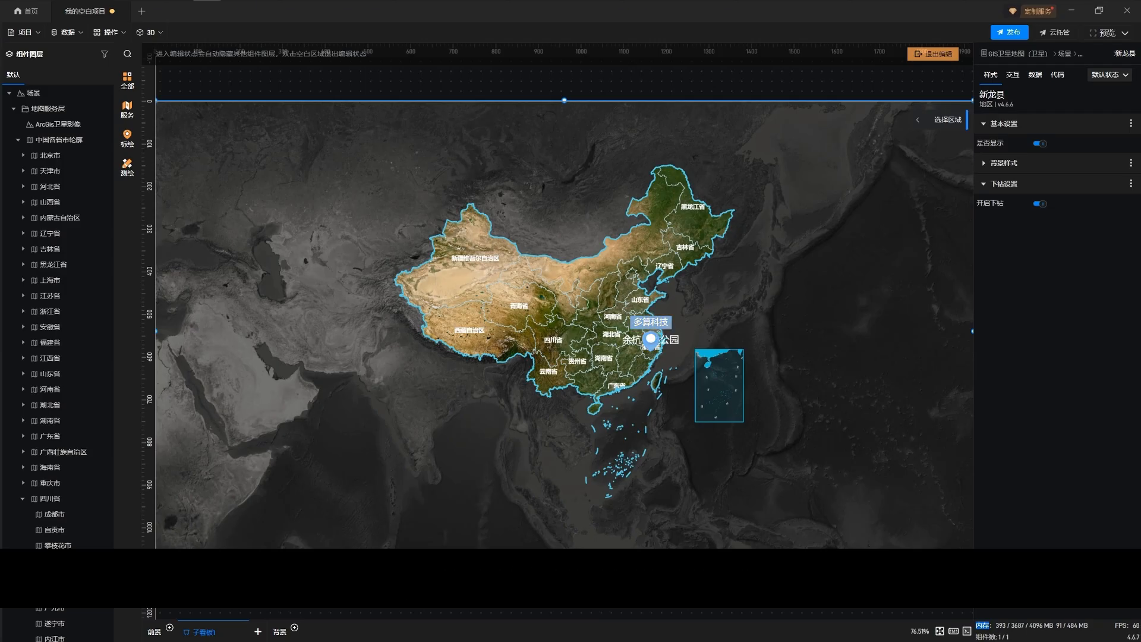
# Add a 基础标记组 with markers in 青海省, in southern 西藏自治区 and near the eastern side of 四川省, and finish the placement
pyautogui.click(127, 138)
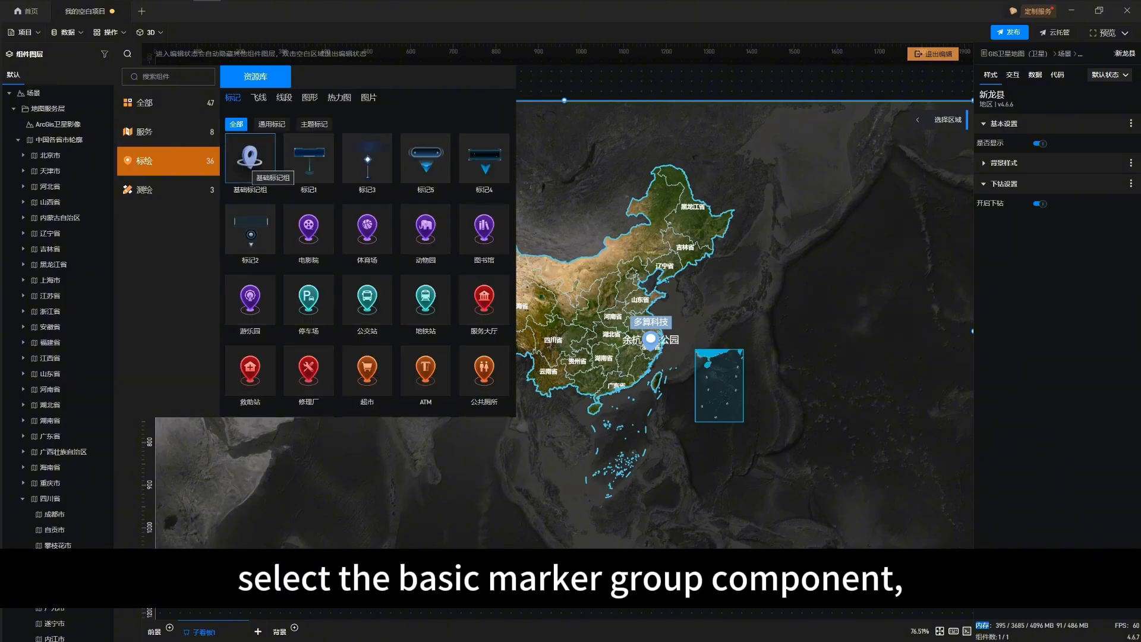
pyautogui.click(251, 160)
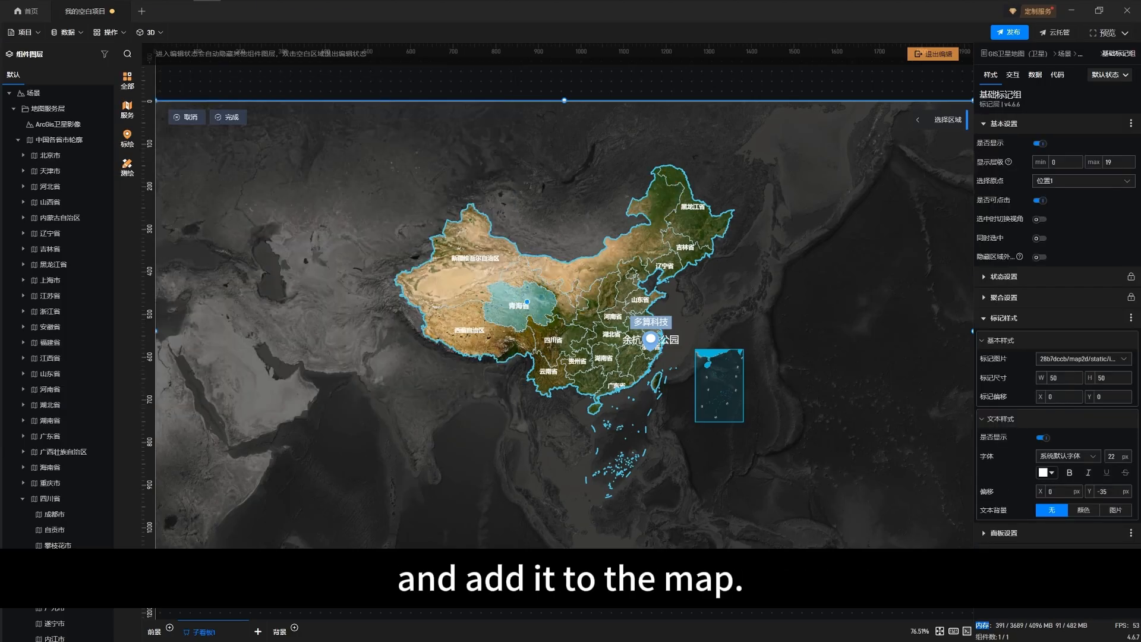
pyautogui.click(528, 304)
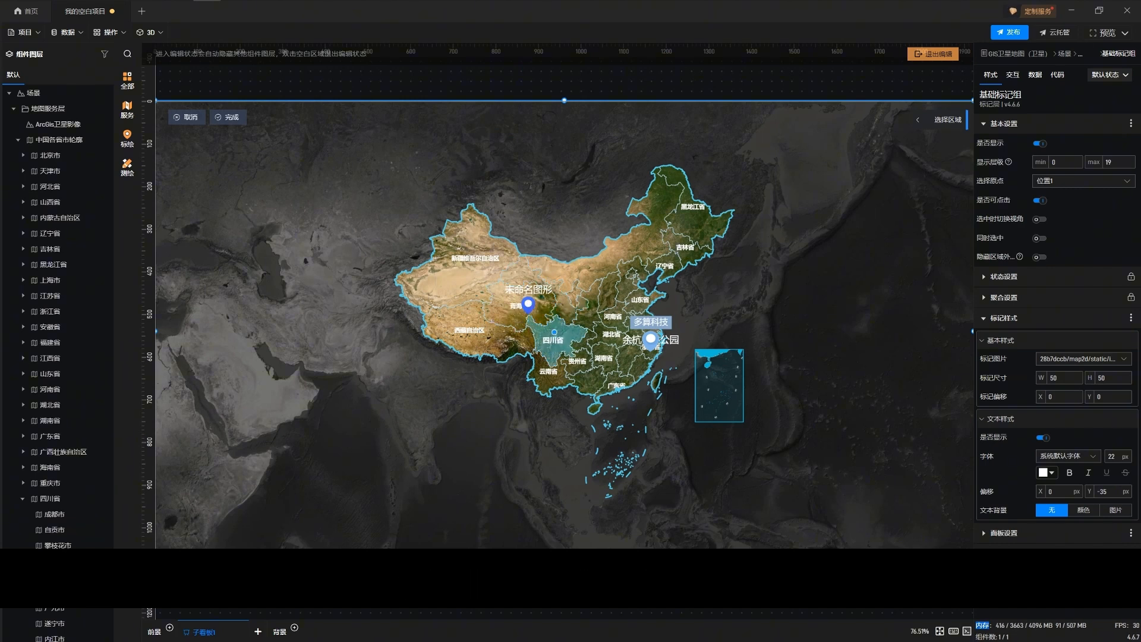
pyautogui.click(554, 340)
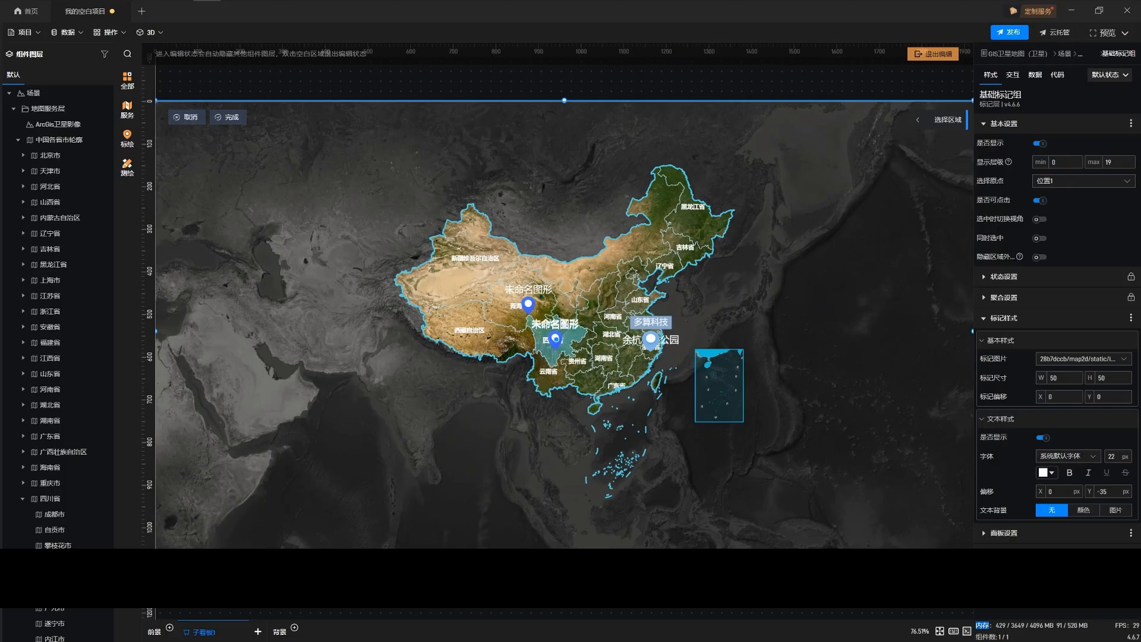
pyautogui.click(575, 336)
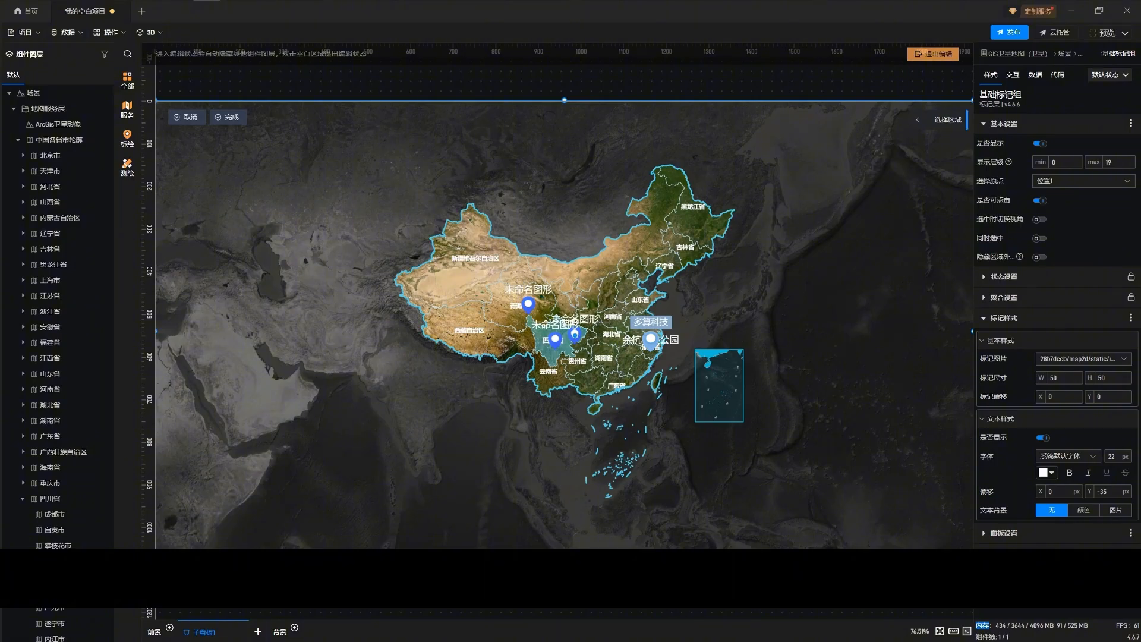
pyautogui.moveTo(554, 340); pyautogui.dragTo(500, 337)
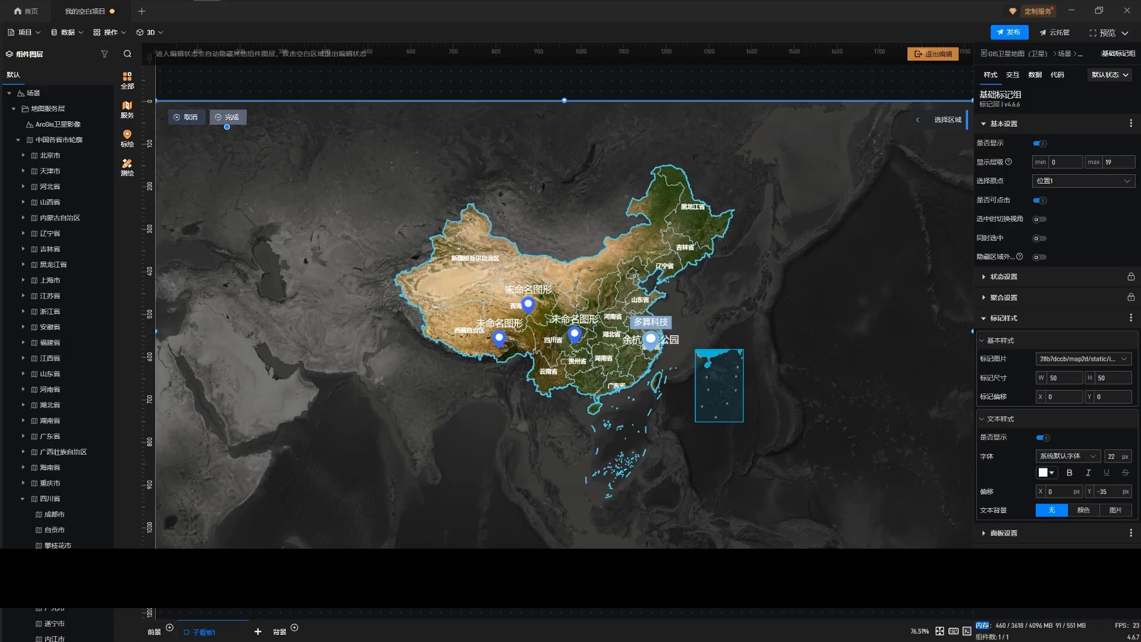
pyautogui.click(227, 122)
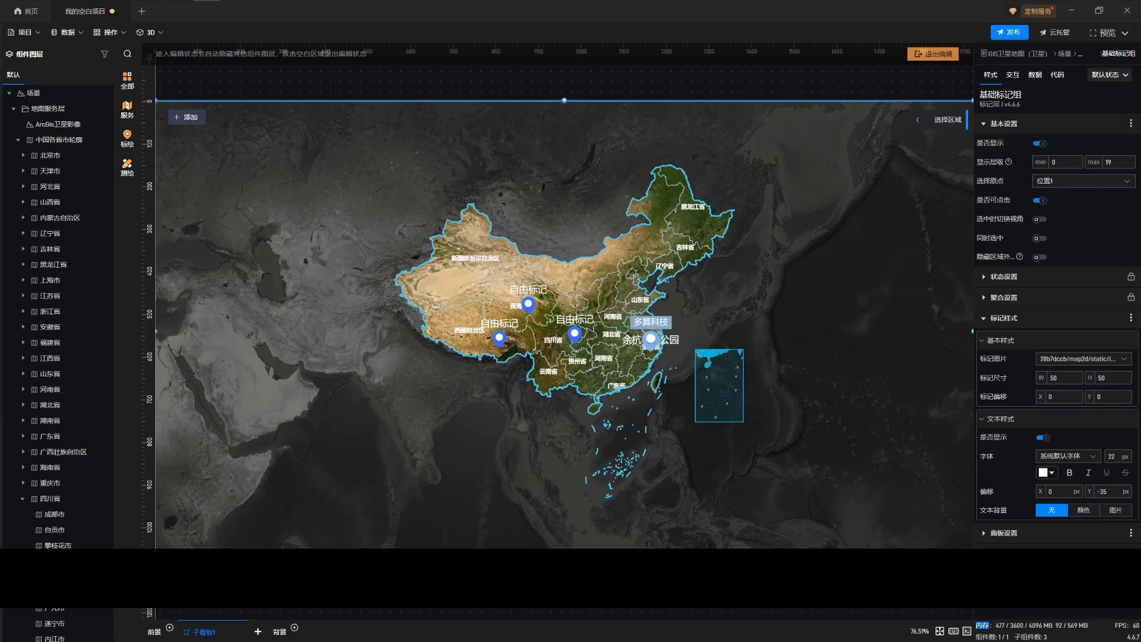
# Collapse the 中国各省市轮廓 layer, select the new marker group, and toggle its visibility off and on to check which markers it holds
pyautogui.click(528, 304)
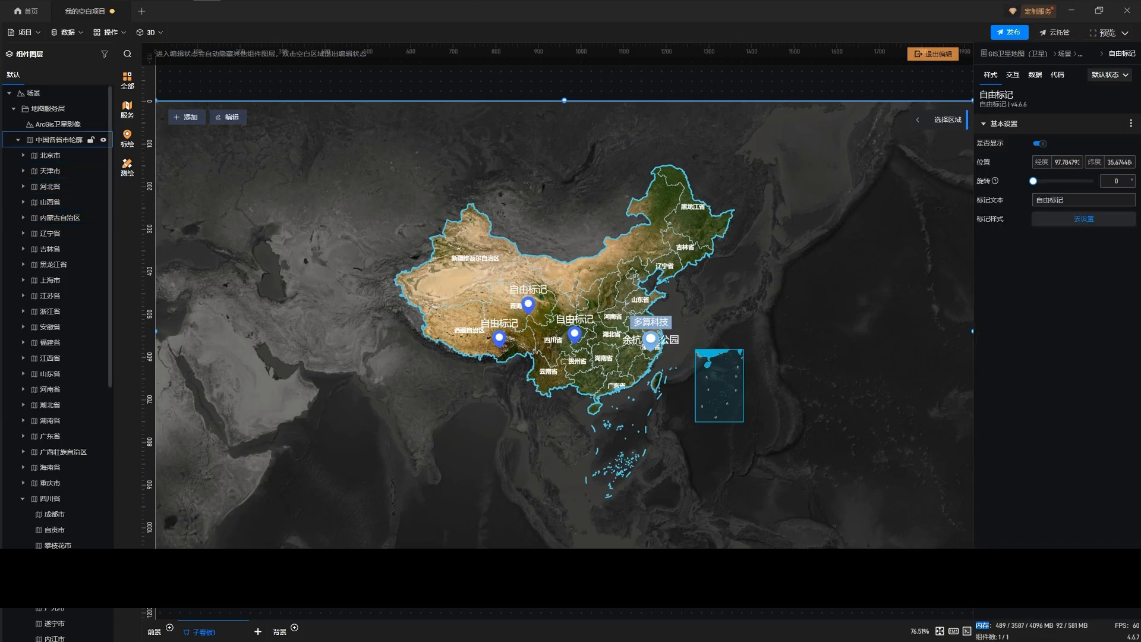
pyautogui.click(17, 140)
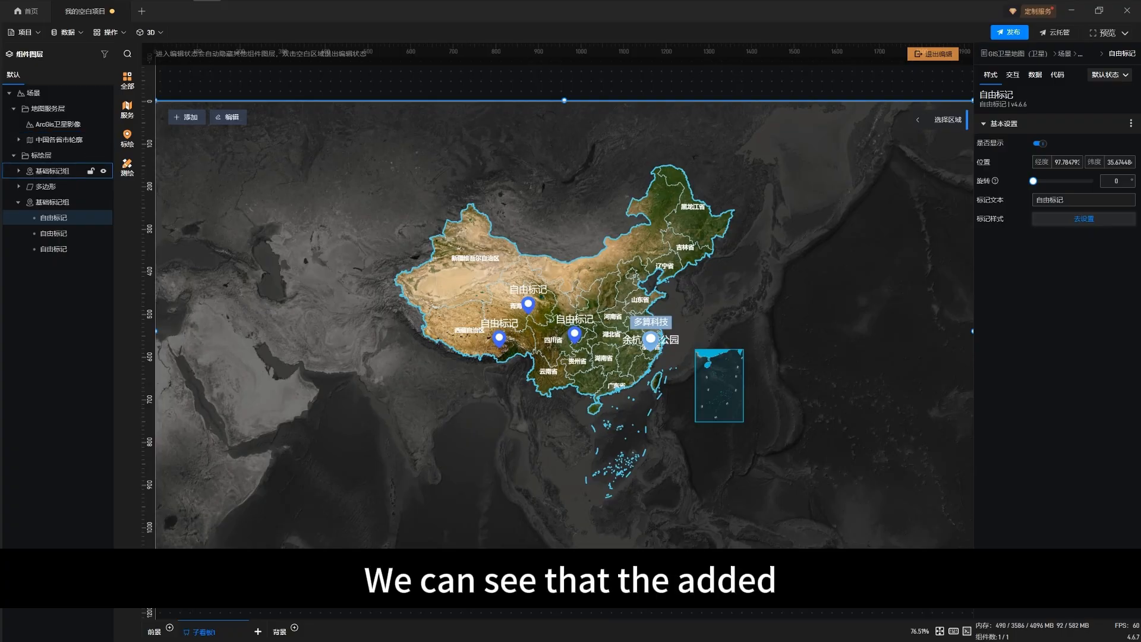
pyautogui.click(52, 202)
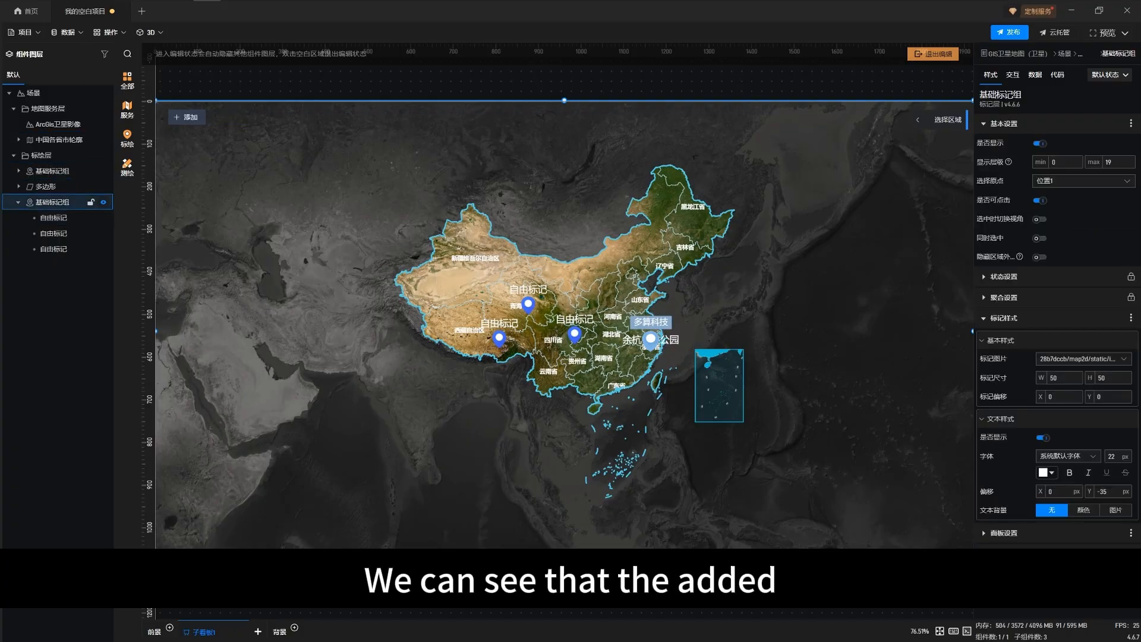
pyautogui.click(103, 202)
pyautogui.click(104, 202)
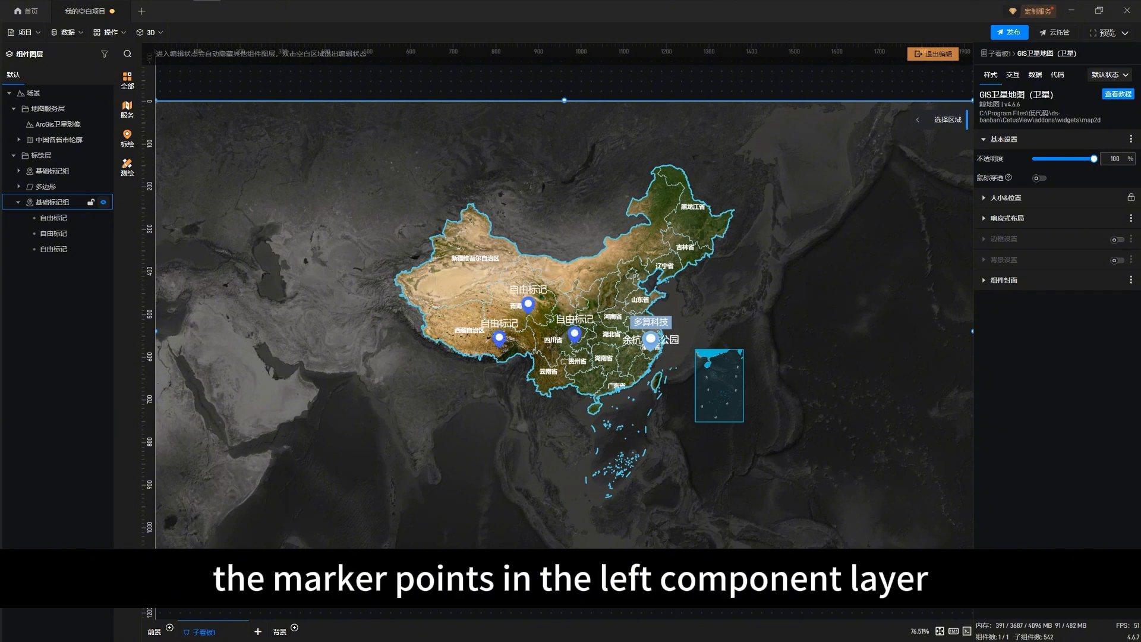
pyautogui.click(59, 202)
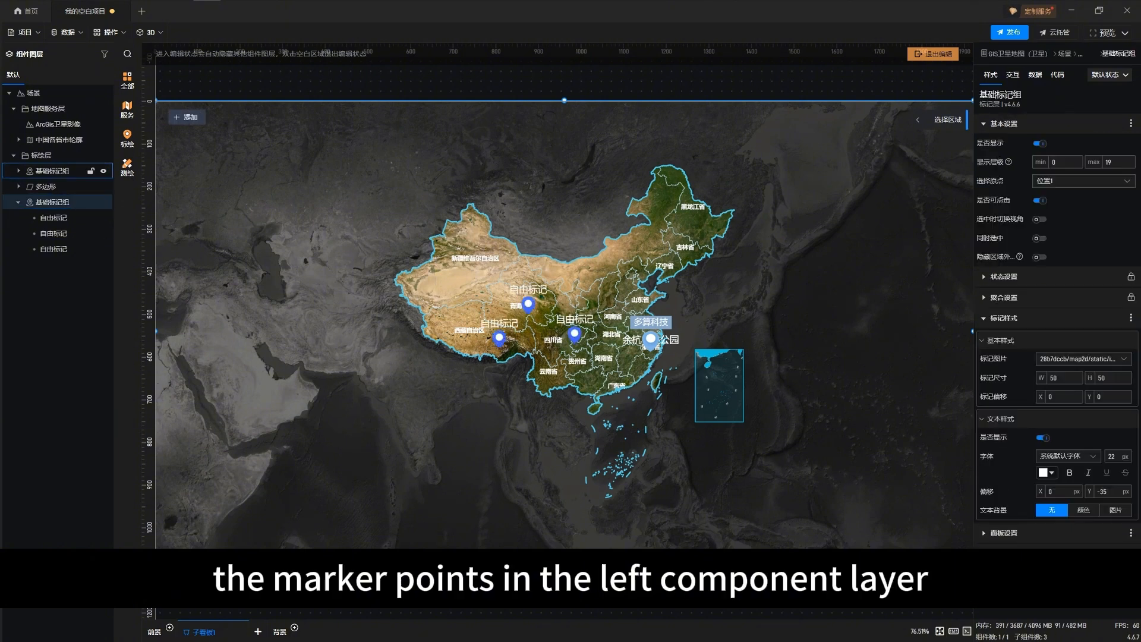
# Hide the older 基础标记组 above 多边形 in the layer tree, and briefly hide and reshow the new marker group
pyautogui.click(59, 172)
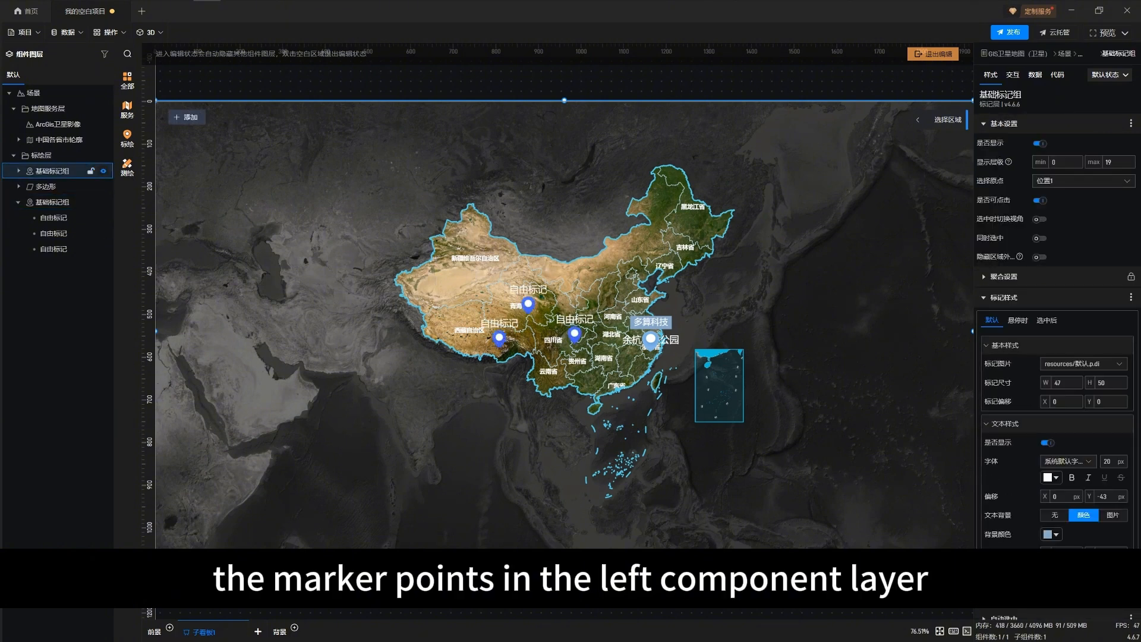
pyautogui.click(104, 171)
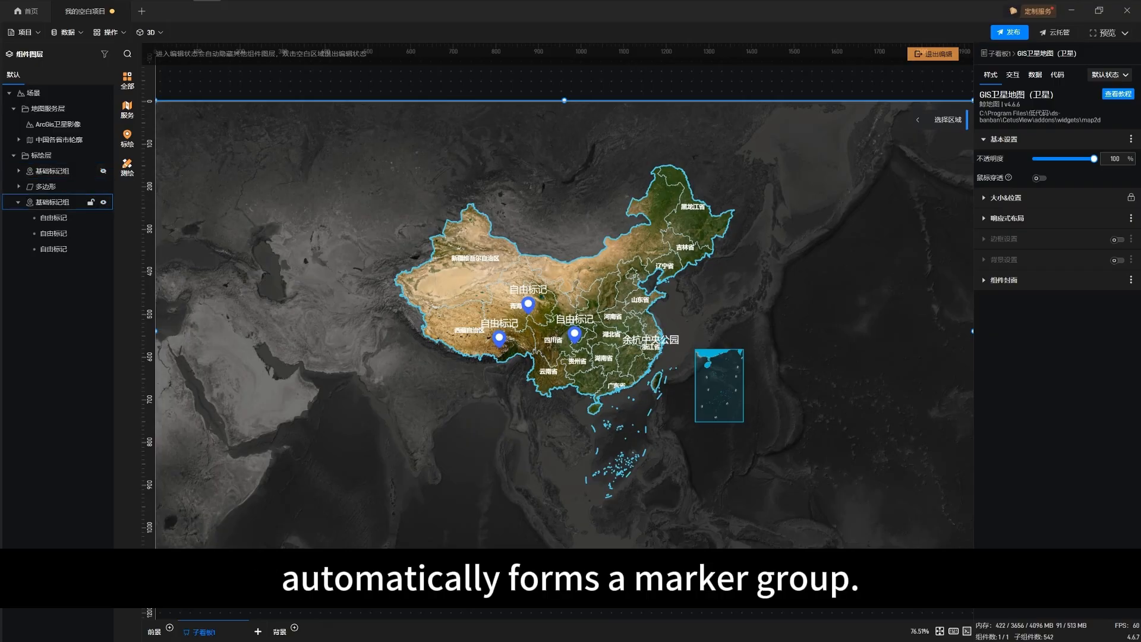
pyautogui.click(90, 202)
pyautogui.click(104, 202)
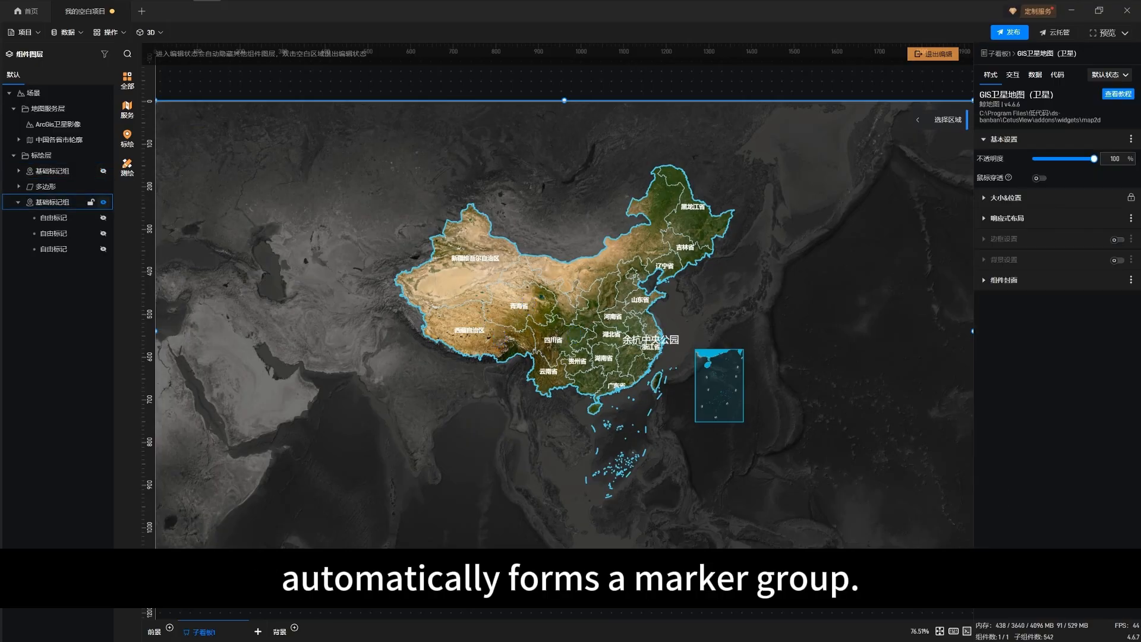
pyautogui.click(104, 202)
# Open the new 基础标记组's data settings and import the Excel file 示例数据.xls as a new data source
pyautogui.click(65, 202)
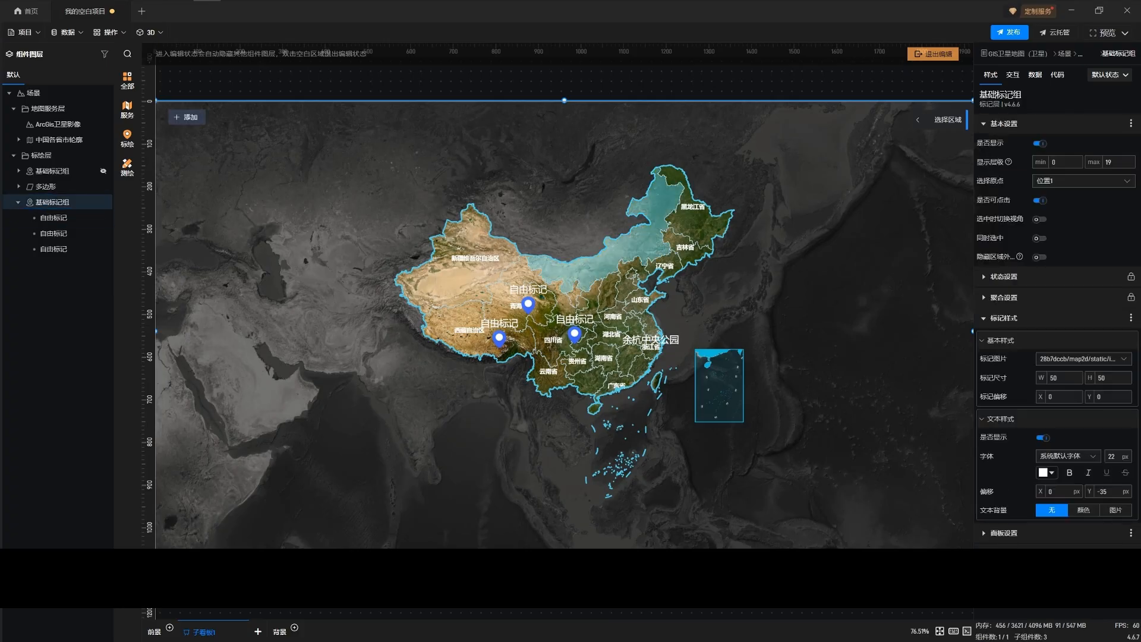
pyautogui.click(1035, 75)
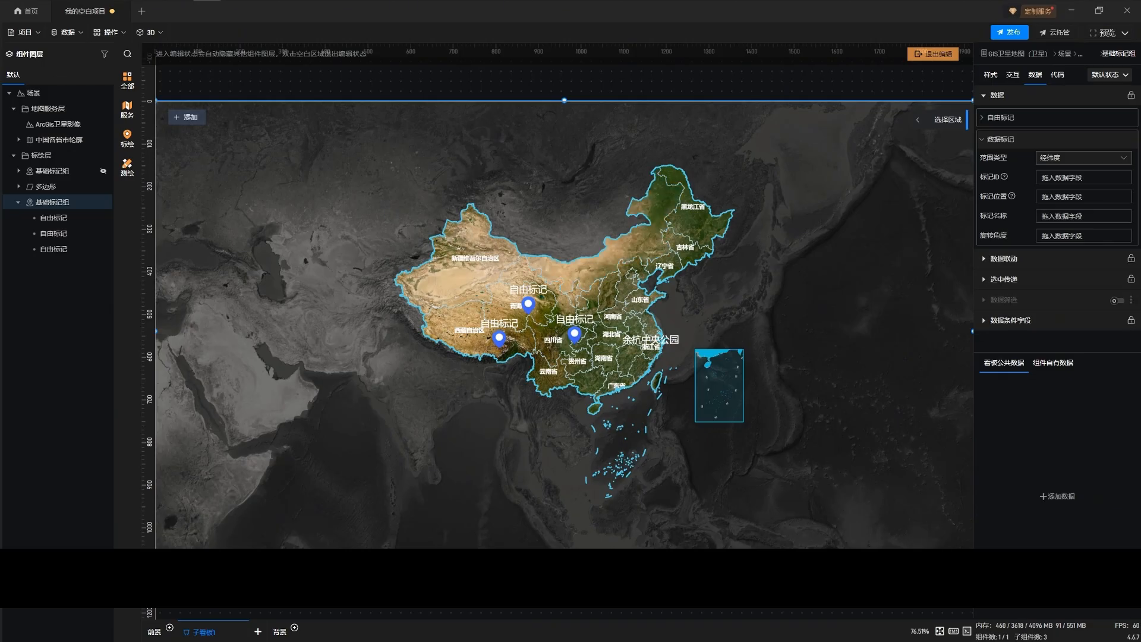
pyautogui.click(67, 32)
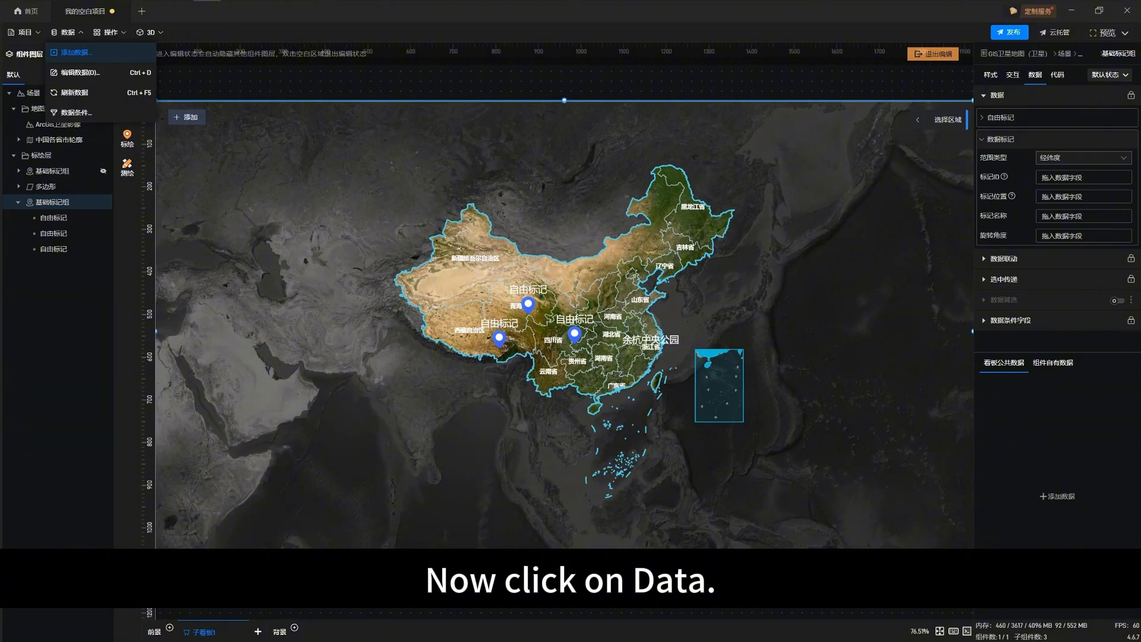
pyautogui.click(75, 53)
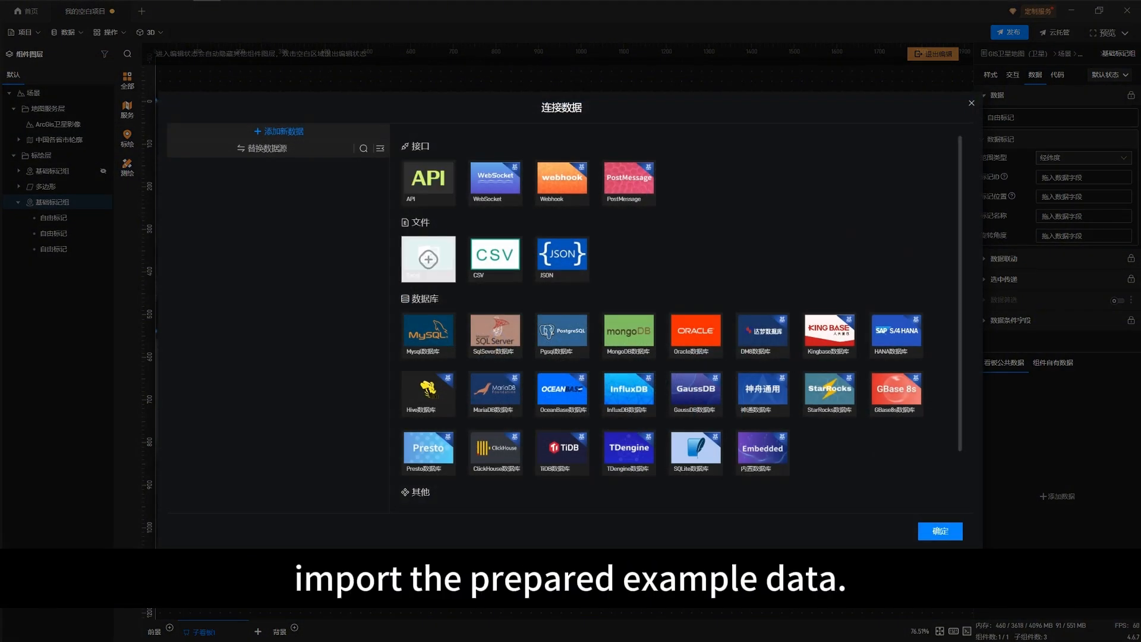
pyautogui.click(428, 259)
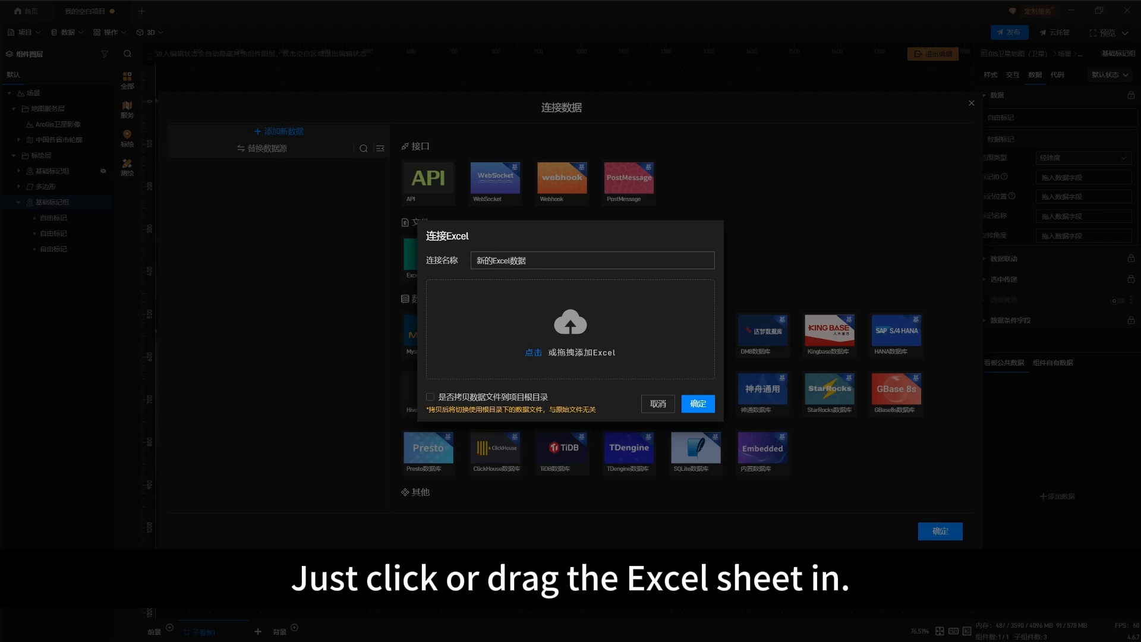
pyautogui.hotkey('alt', 'Tab')
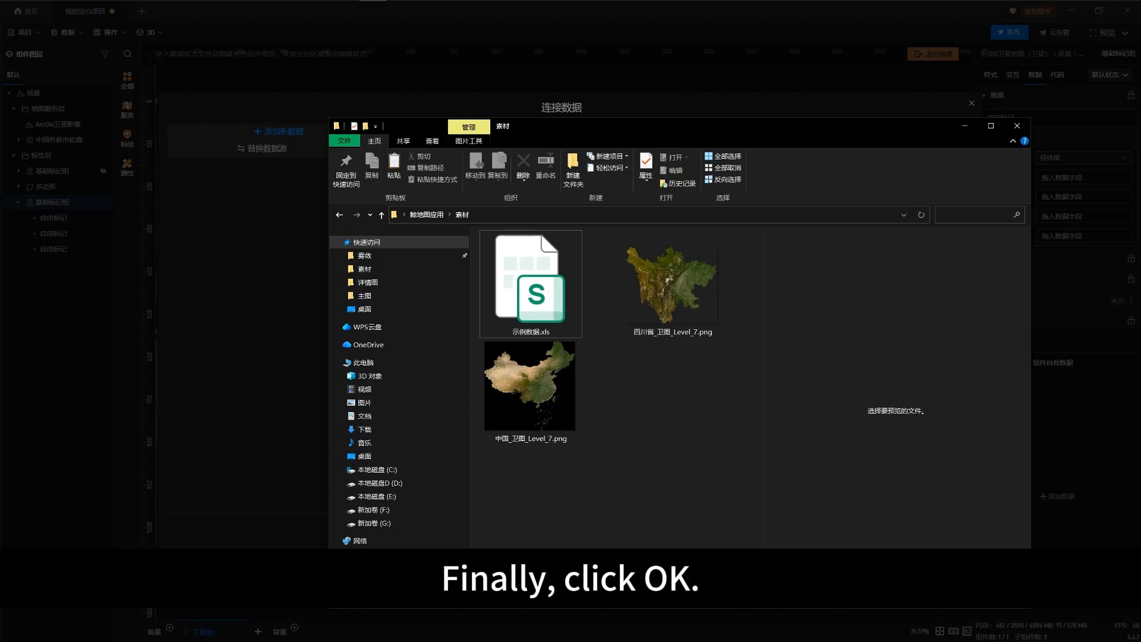
pyautogui.moveTo(769, 126); pyautogui.dragTo(1063, 168)
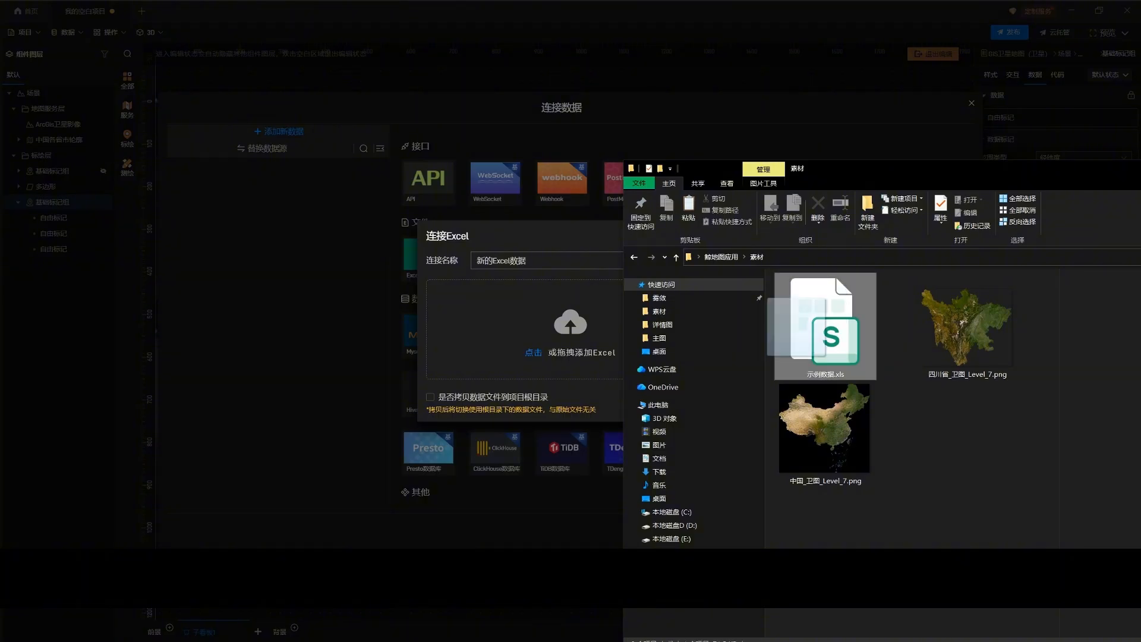
pyautogui.moveTo(824, 324); pyautogui.dragTo(538, 336)
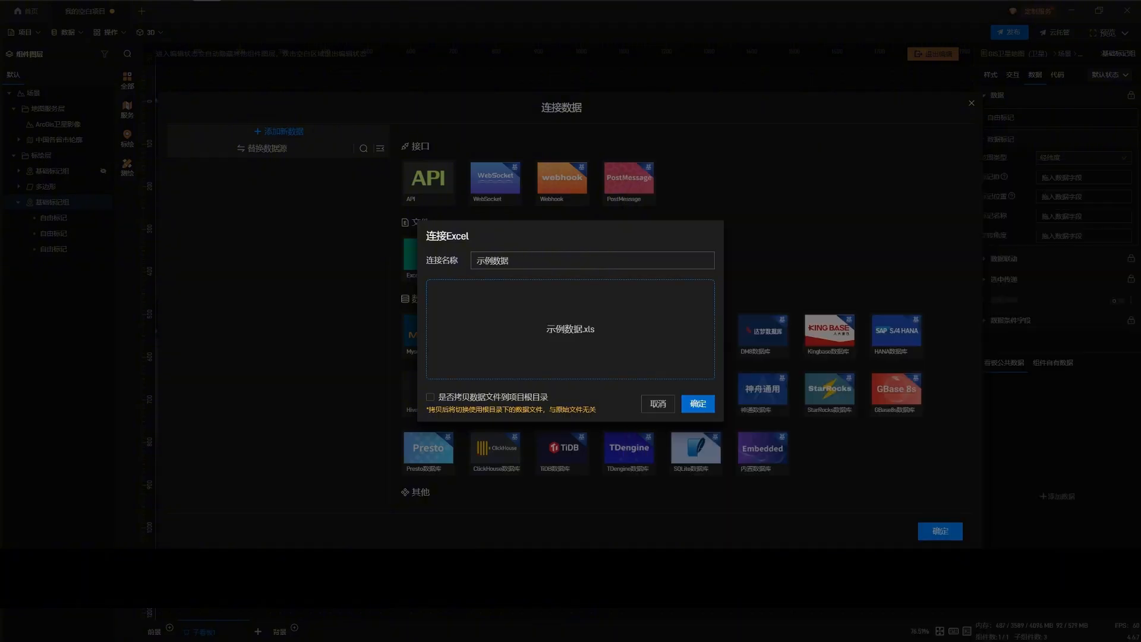
pyautogui.click(697, 403)
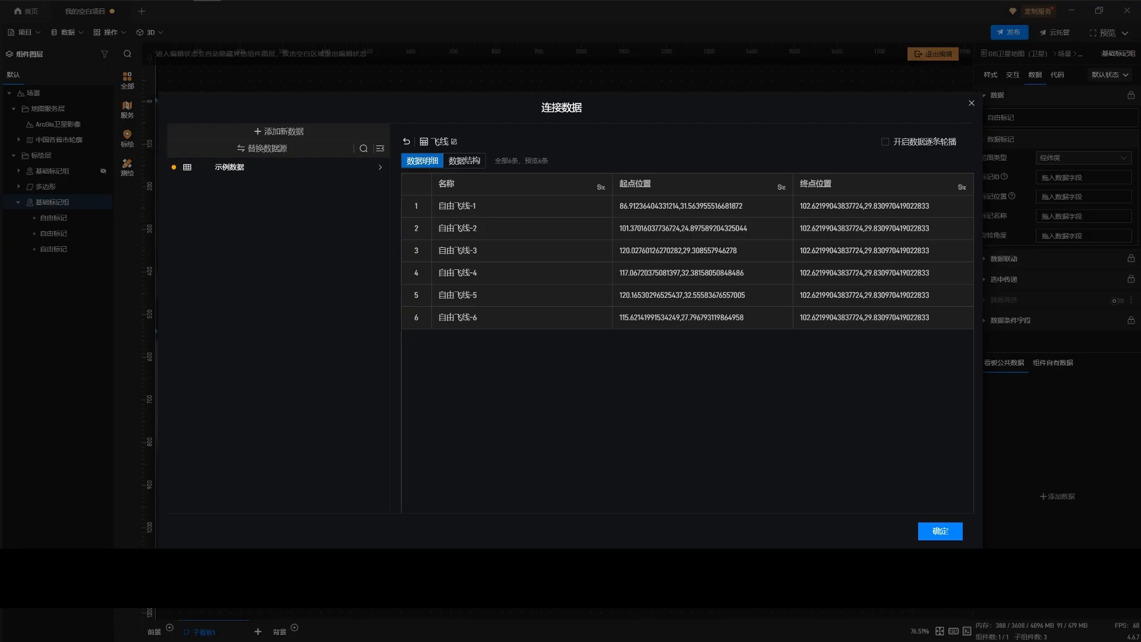
pyautogui.click(940, 530)
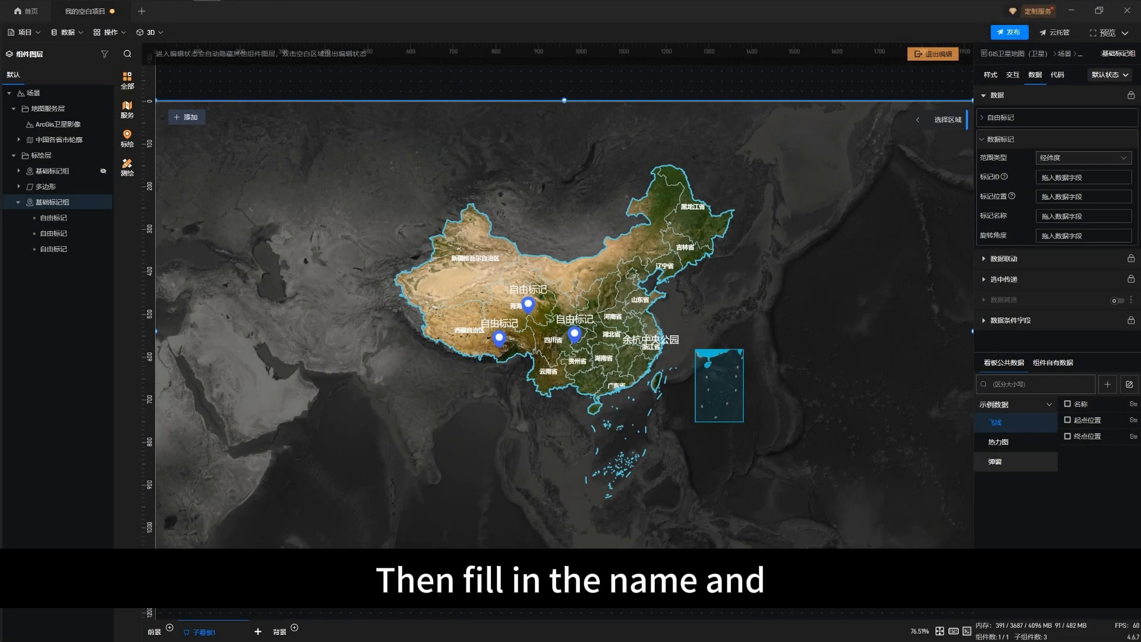
# Bind the 弹窗 sheet's 名称 field to 标记ID and its 位置 field to 标记位置 for the marker group
pyautogui.click(994, 461)
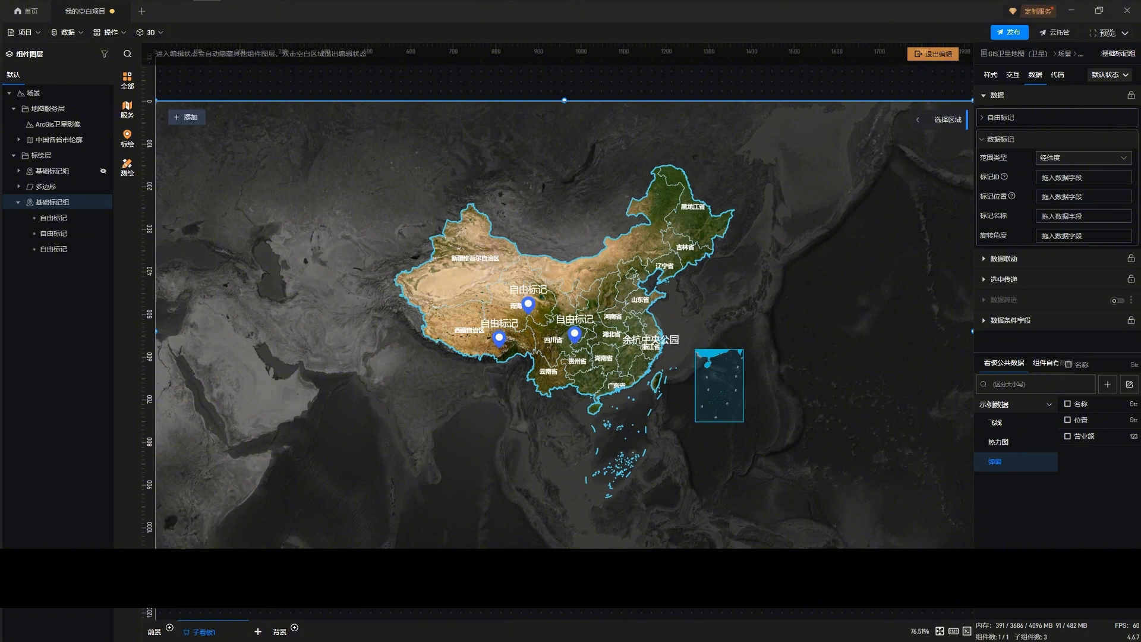
pyautogui.moveTo(1080, 404); pyautogui.dragTo(1065, 179)
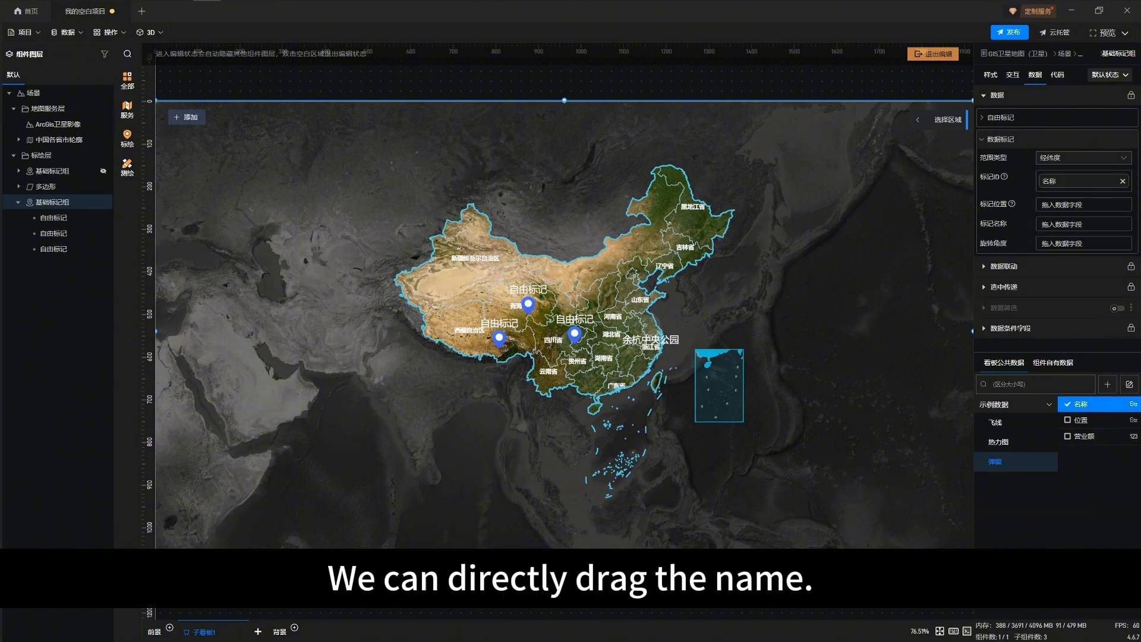
pyautogui.moveTo(1084, 436); pyautogui.dragTo(1076, 208)
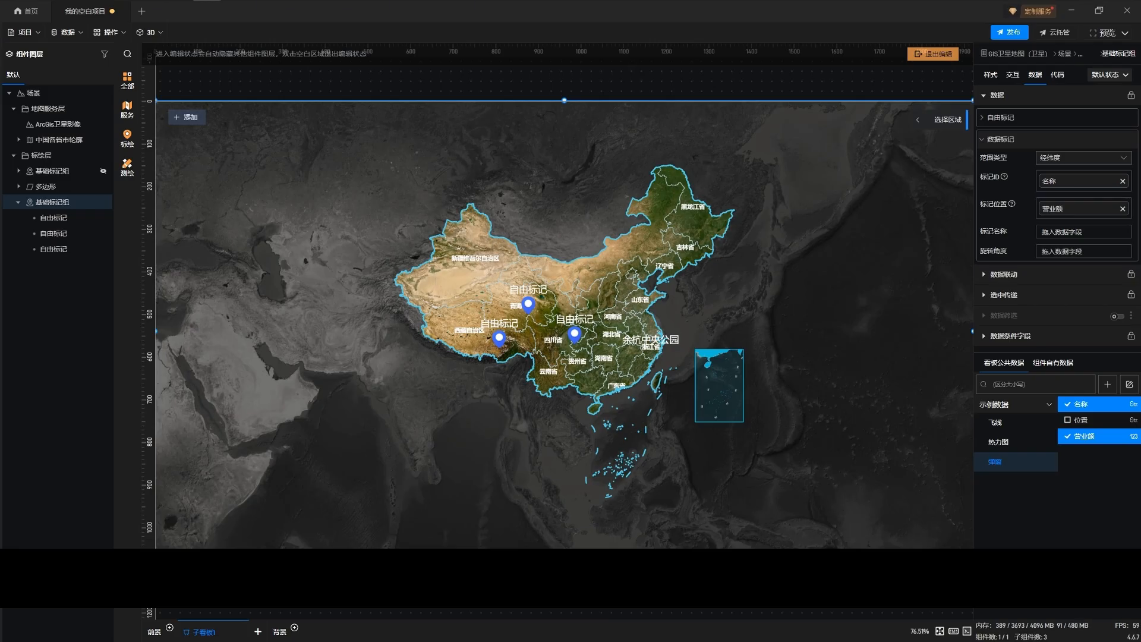
pyautogui.click(1122, 209)
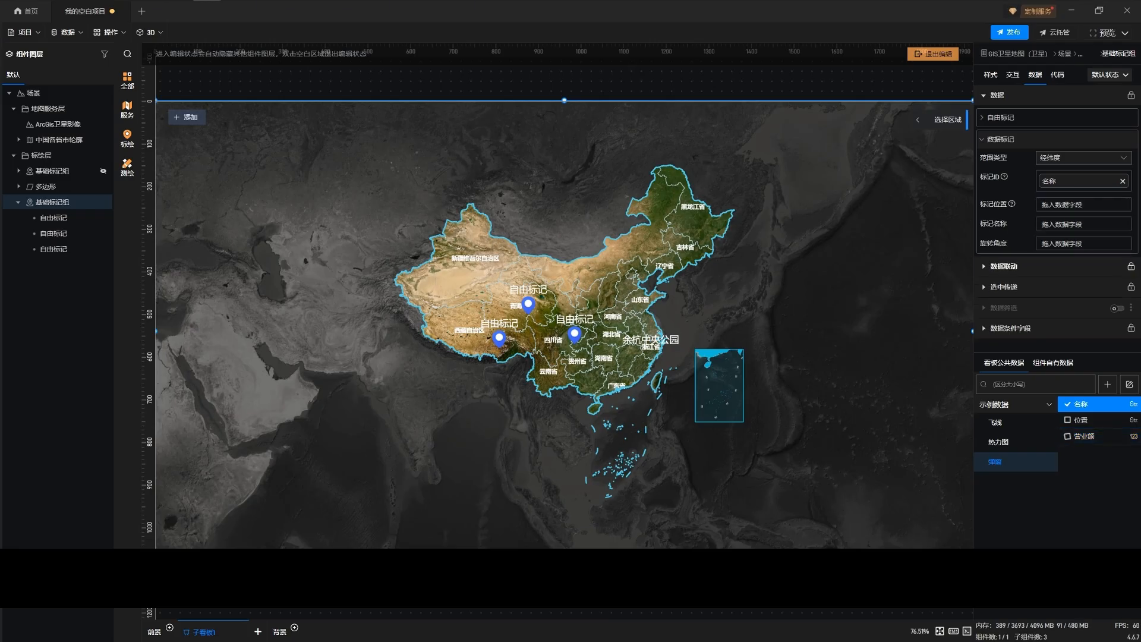
pyautogui.moveTo(1079, 420); pyautogui.dragTo(1063, 206)
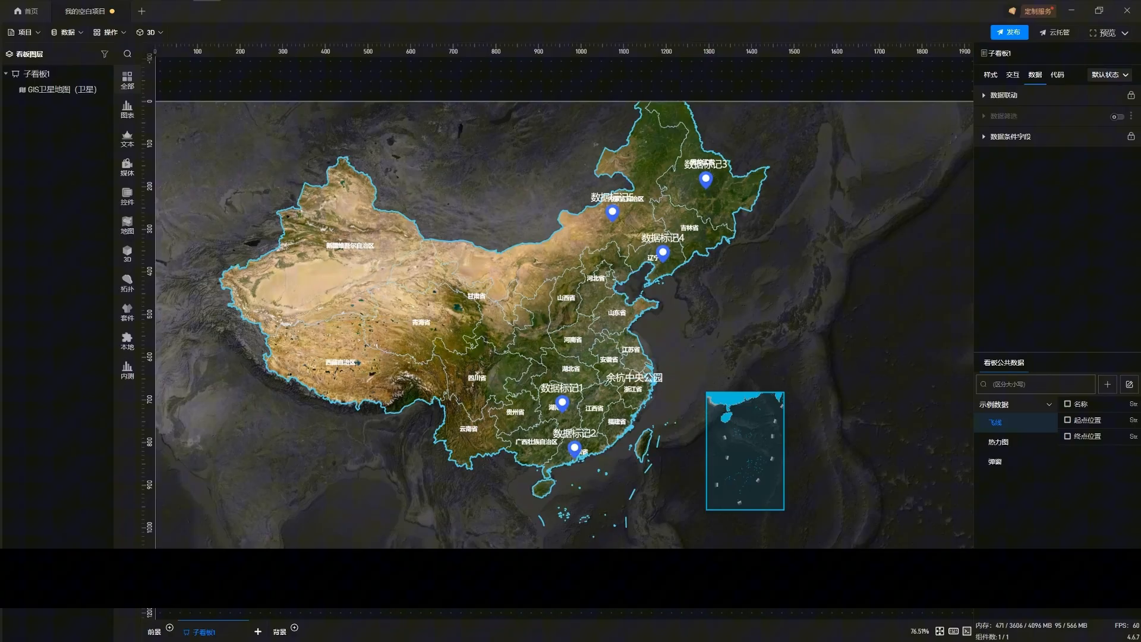
# Search the component library for 弹窗 and add the dark 弹窗 popup to 子看板1
pyautogui.moveTo(127, 109)
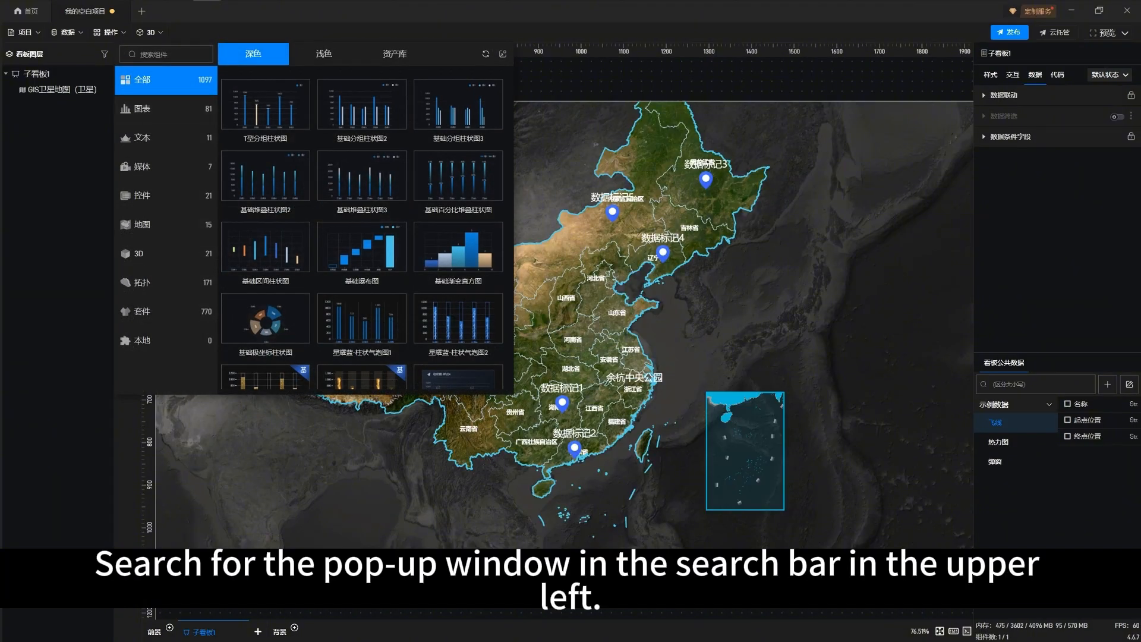
pyautogui.write('弹窗')
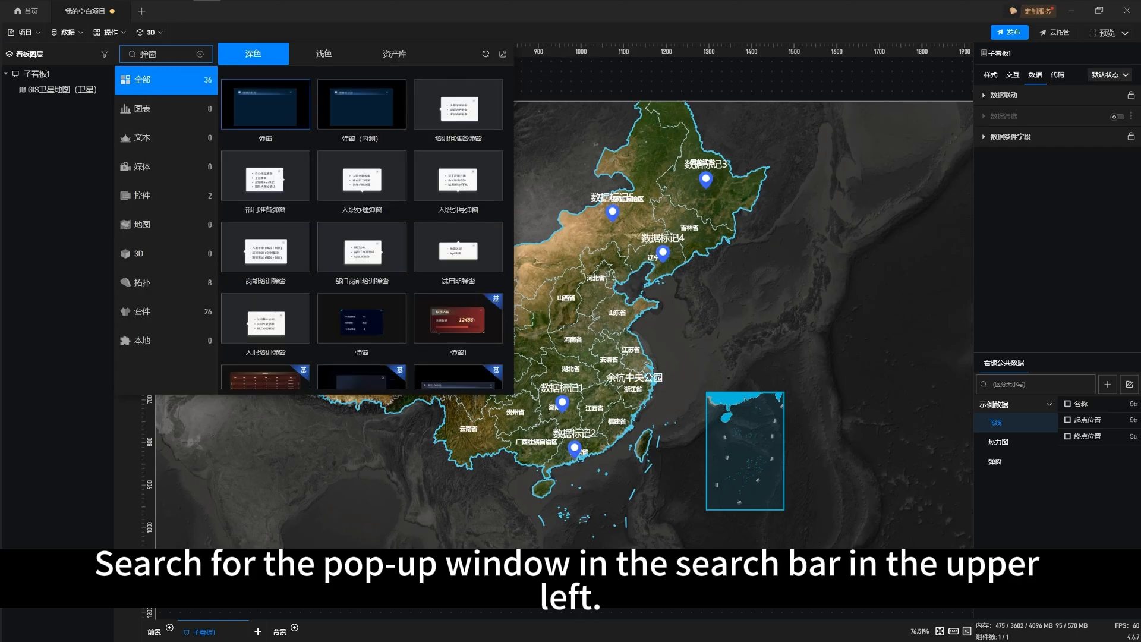
pyautogui.click(265, 104)
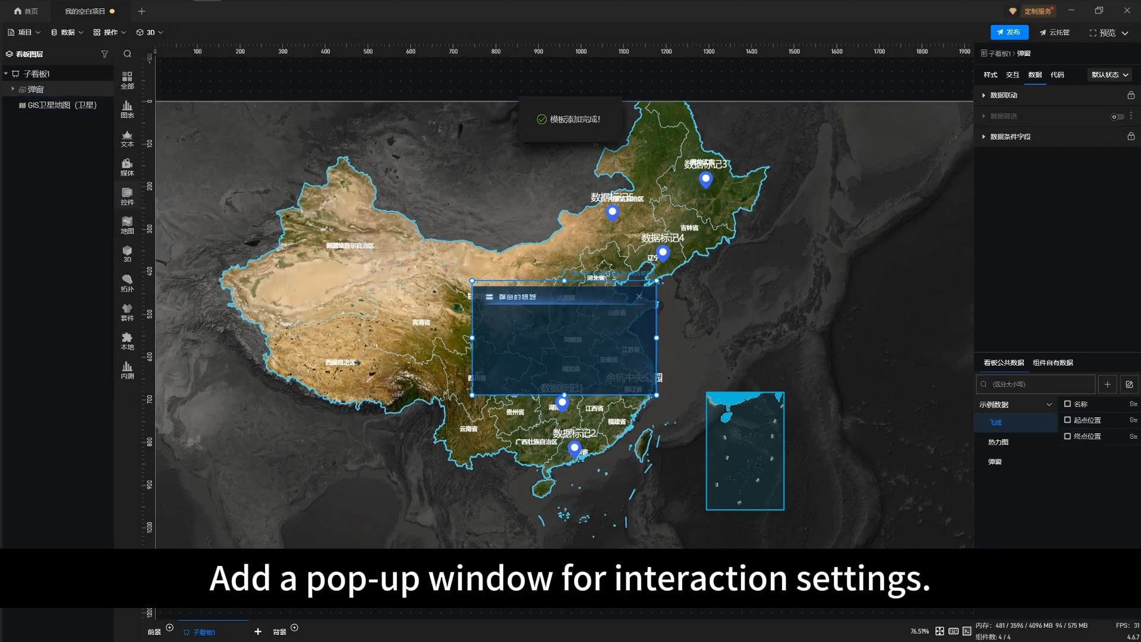
# Add a 基础普通指标卡 and a 翻牌器 from the text components to the popup
pyautogui.moveTo(127, 81)
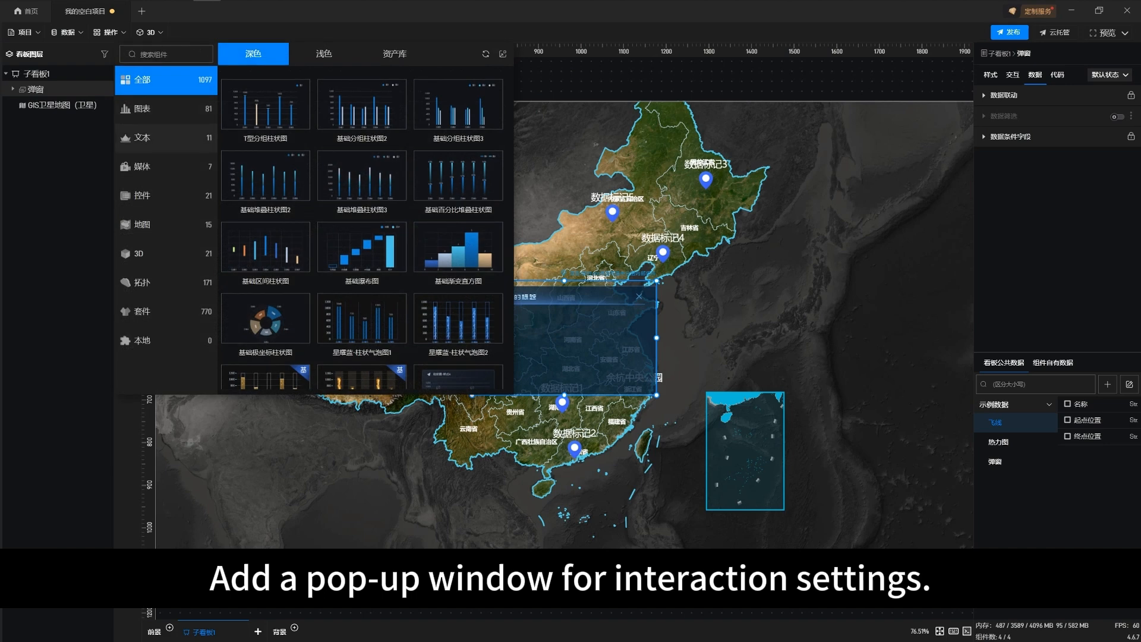
pyautogui.click(144, 137)
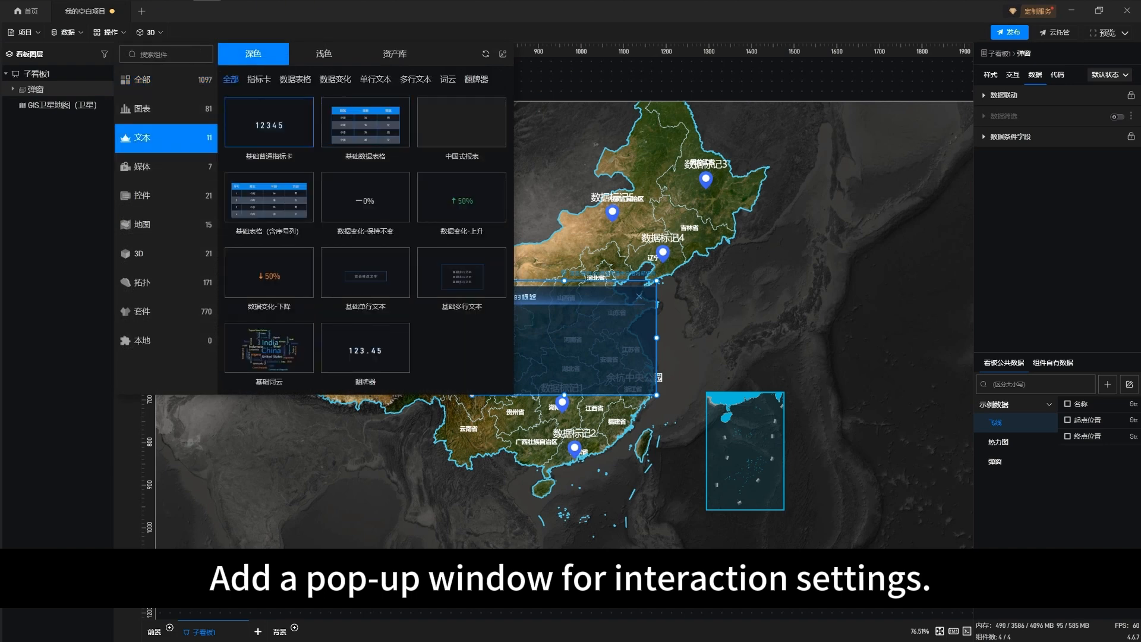
pyautogui.click(268, 122)
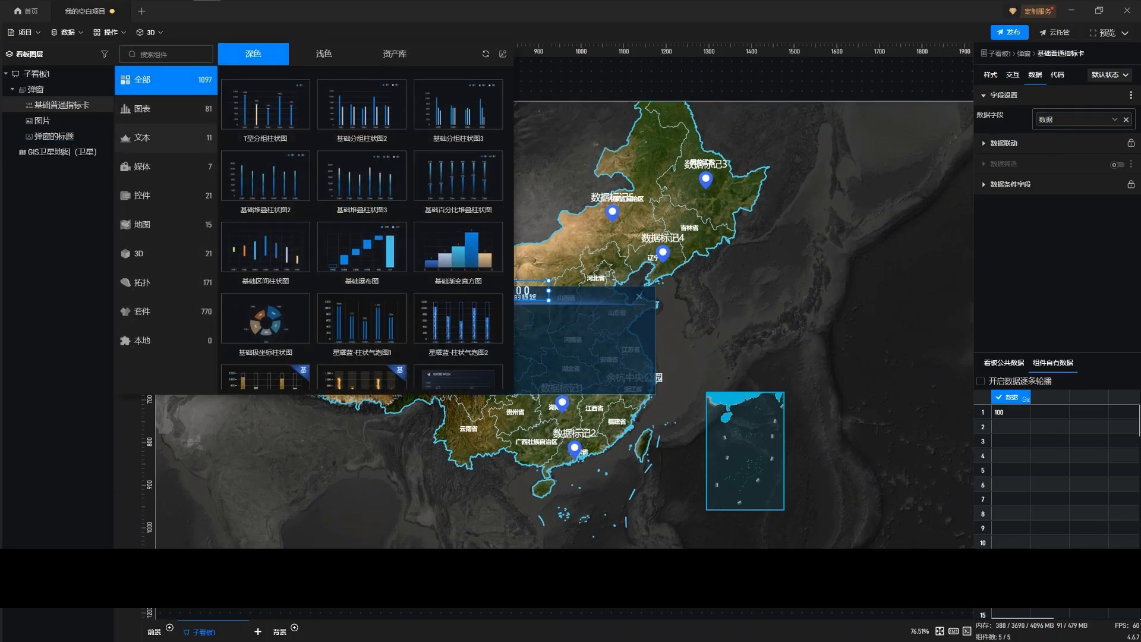
pyautogui.click(142, 138)
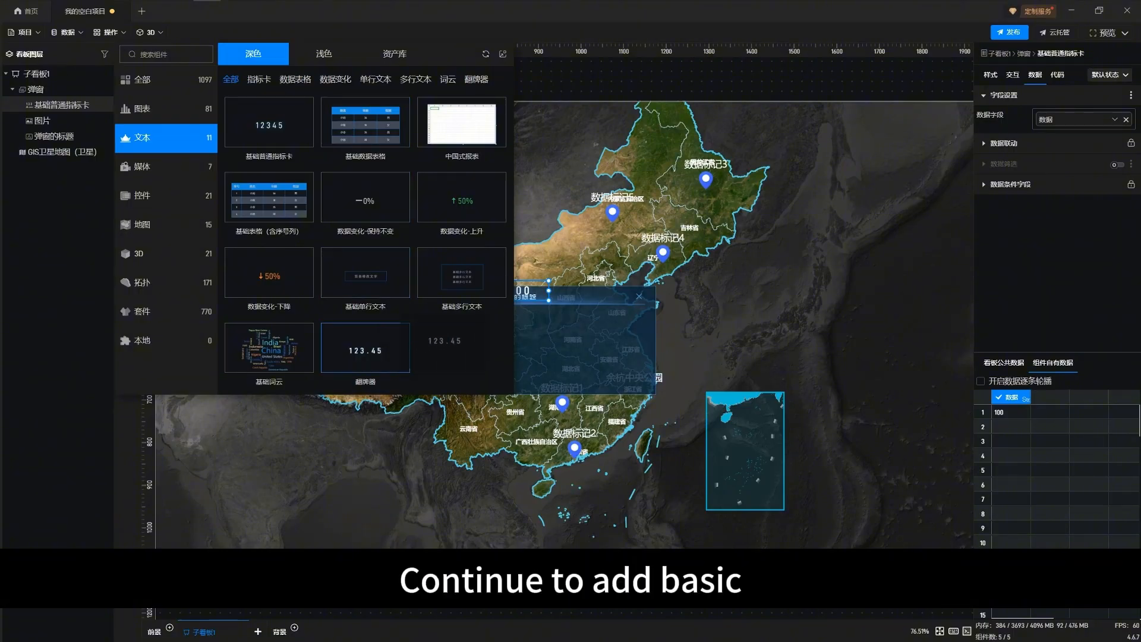
pyautogui.click(461, 272)
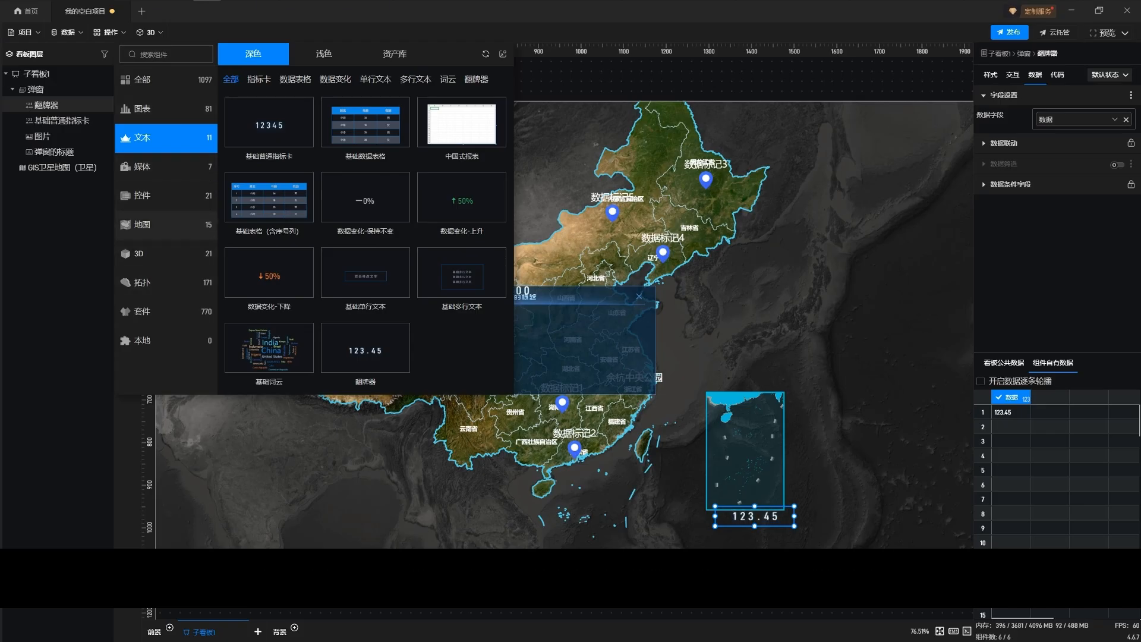
# Browse the 控件 components, and add a 基础单行文本 from the text components to the popup
pyautogui.click(157, 224)
pyautogui.click(156, 196)
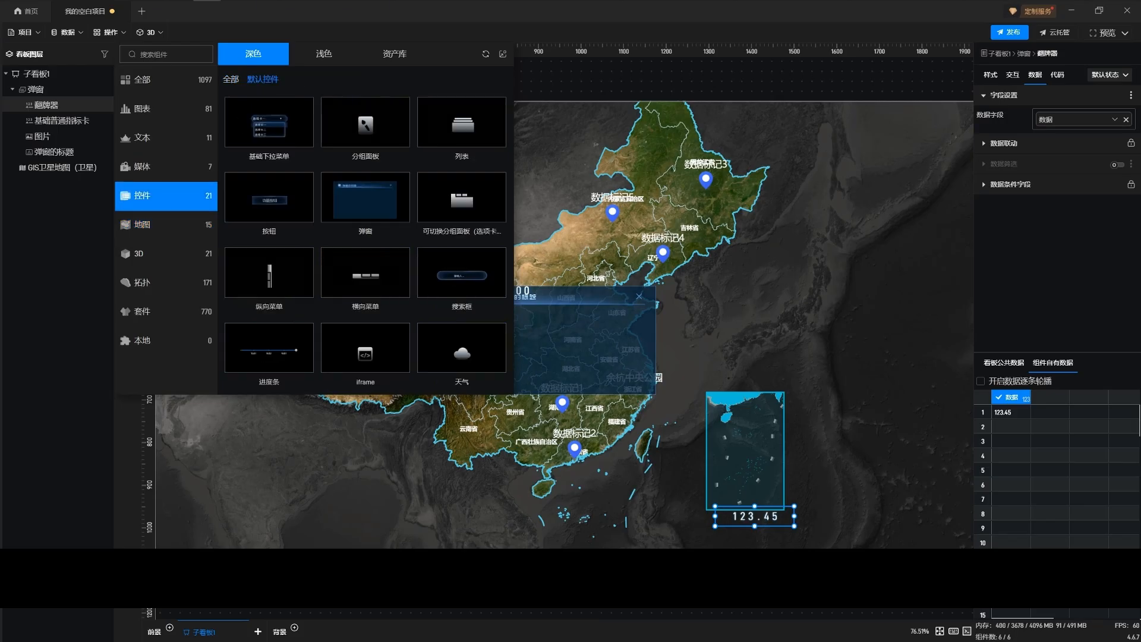
pyautogui.scroll(-5, 269, 297)
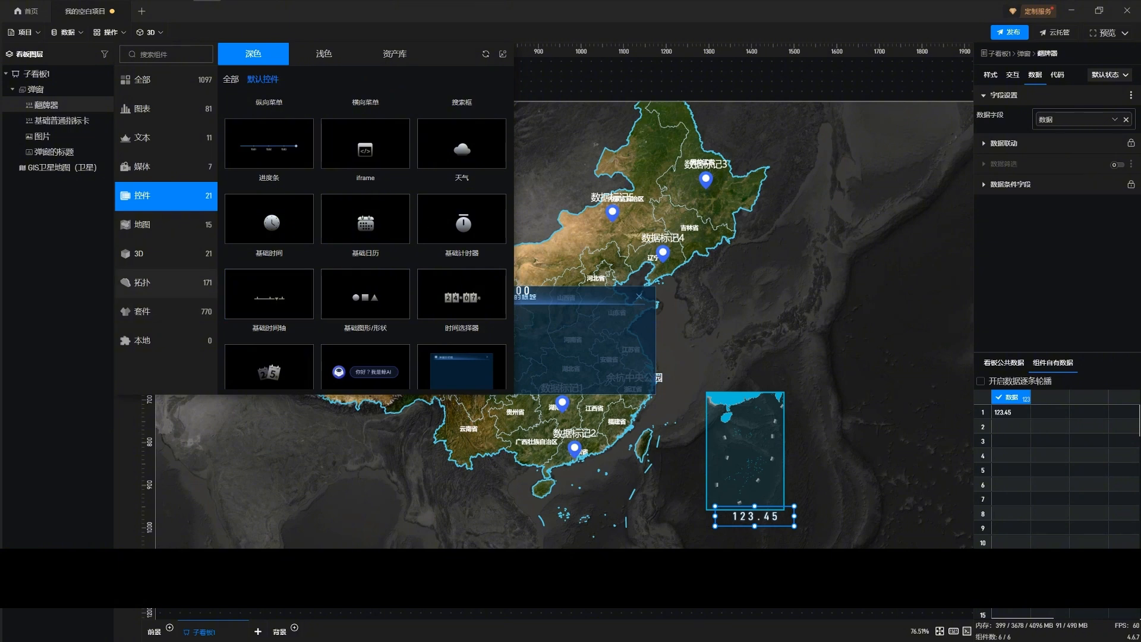
pyautogui.click(154, 137)
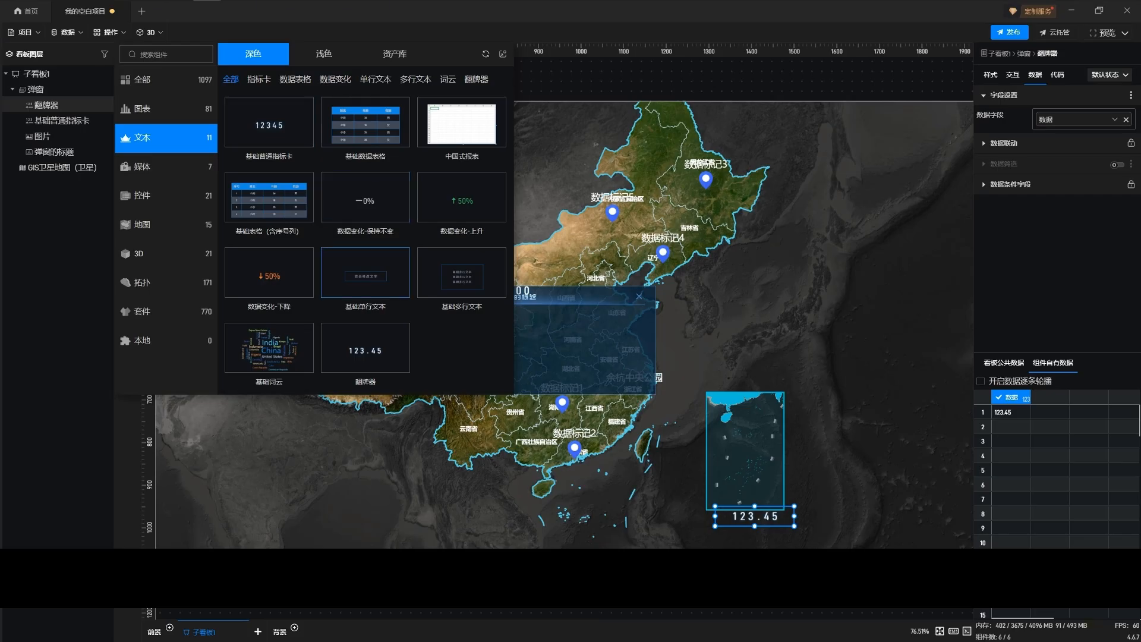
pyautogui.click(365, 273)
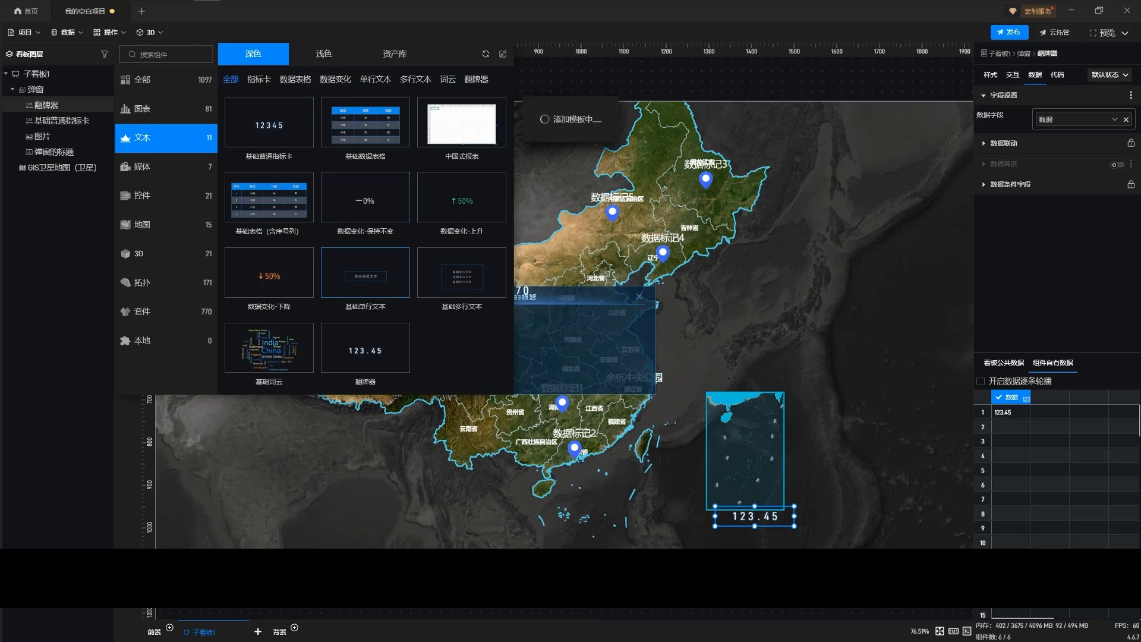
# Centre the single-line text below the popup's title bar and place the 基础普通指标卡 number directly beneath it
pyautogui.moveTo(528, 294); pyautogui.dragTo(566, 325)
pyautogui.click(56, 136)
pyautogui.moveTo(509, 291); pyautogui.dragTo(566, 360)
# Set the text of the 基础单行文本 in the popup to 营业额
pyautogui.click(56, 105)
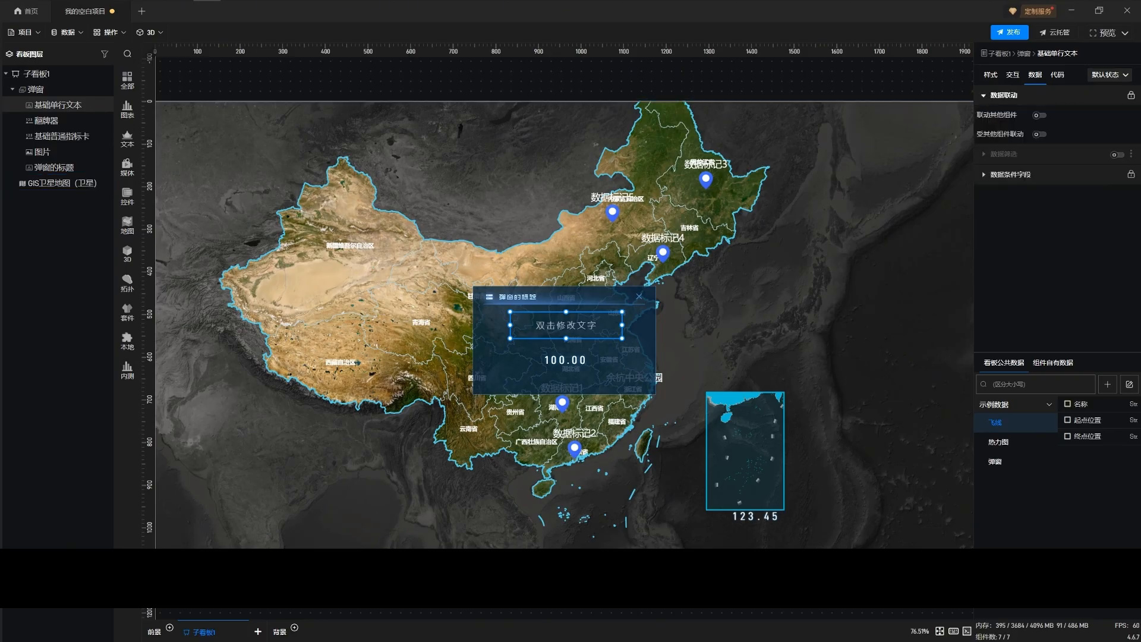
pyautogui.click(990, 75)
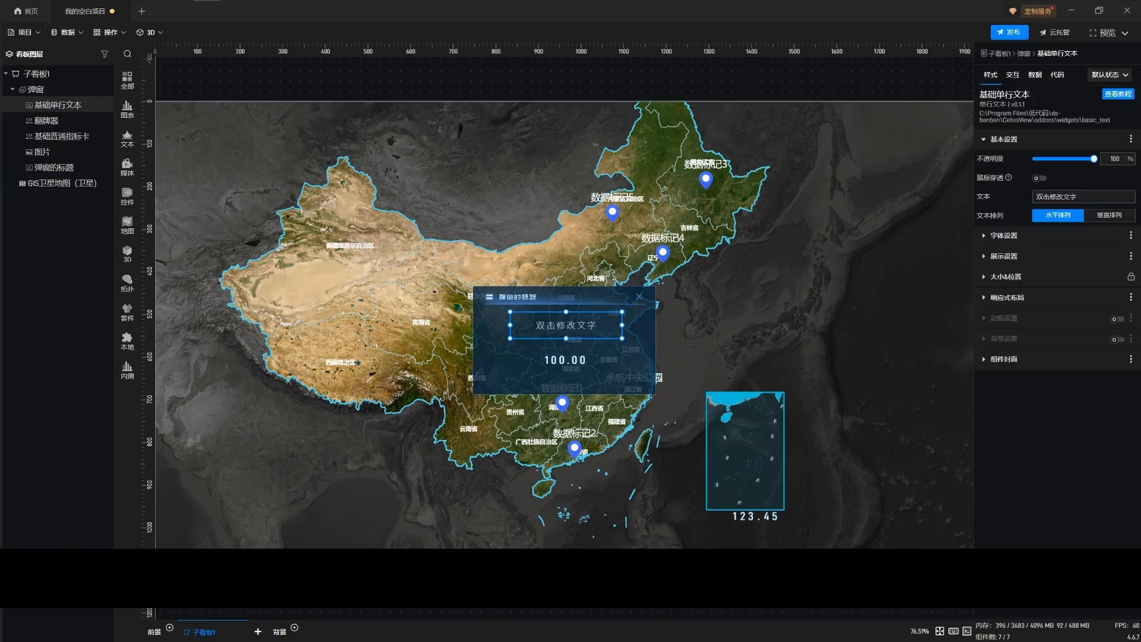
pyautogui.tripleClick(1057, 197)
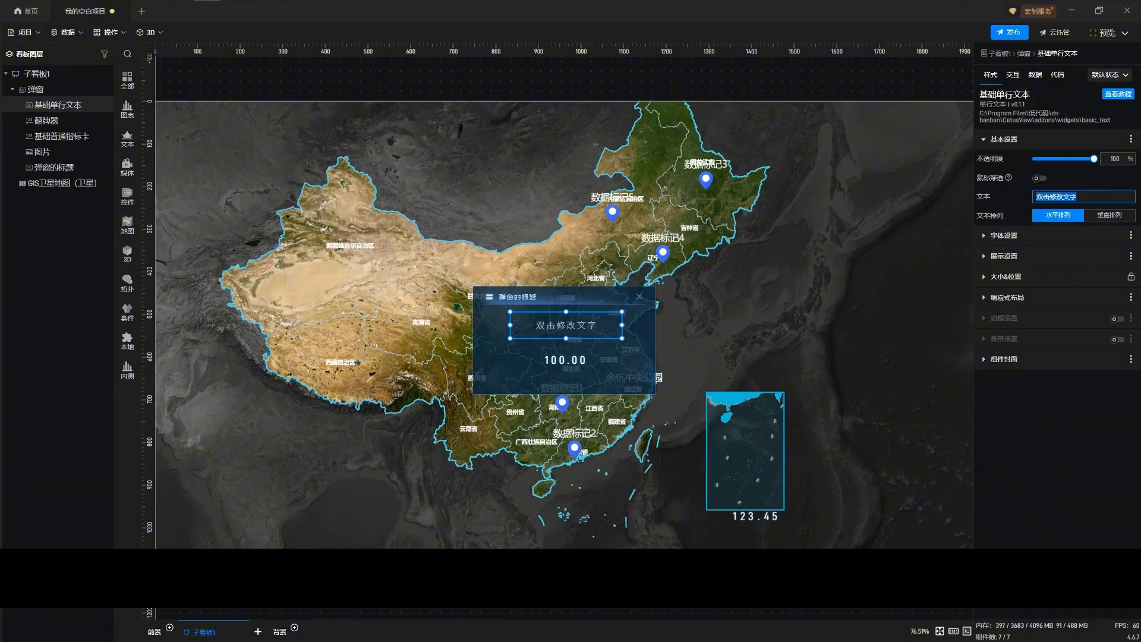
pyautogui.write('yye')
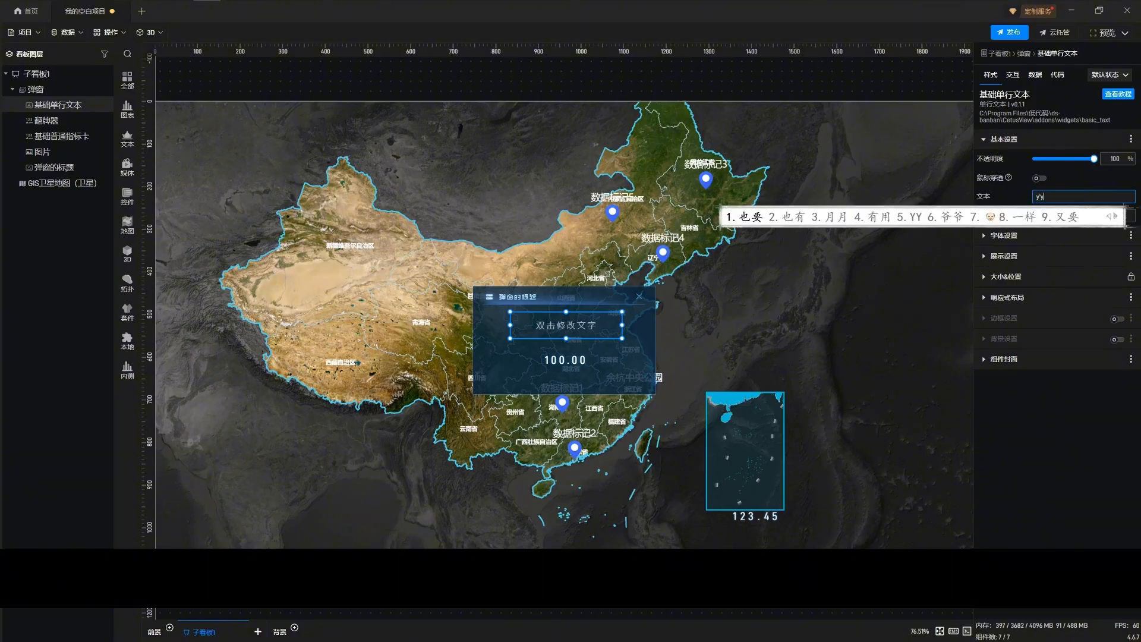
pyautogui.press('BackSpace')
pyautogui.press('BackSpace')
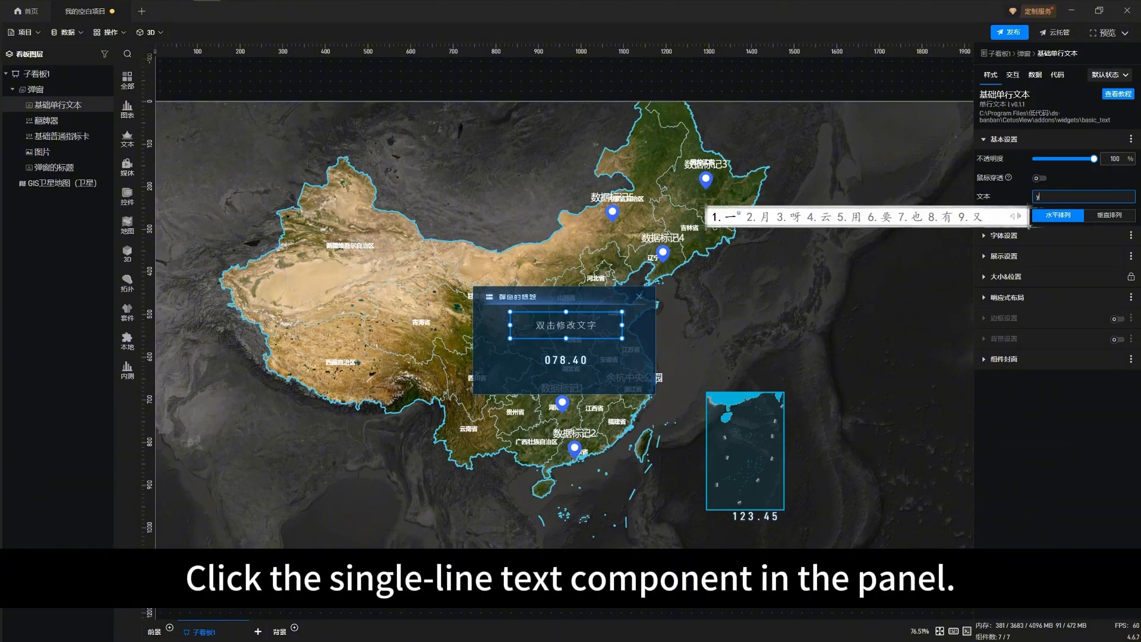
pyautogui.write("in'ye")
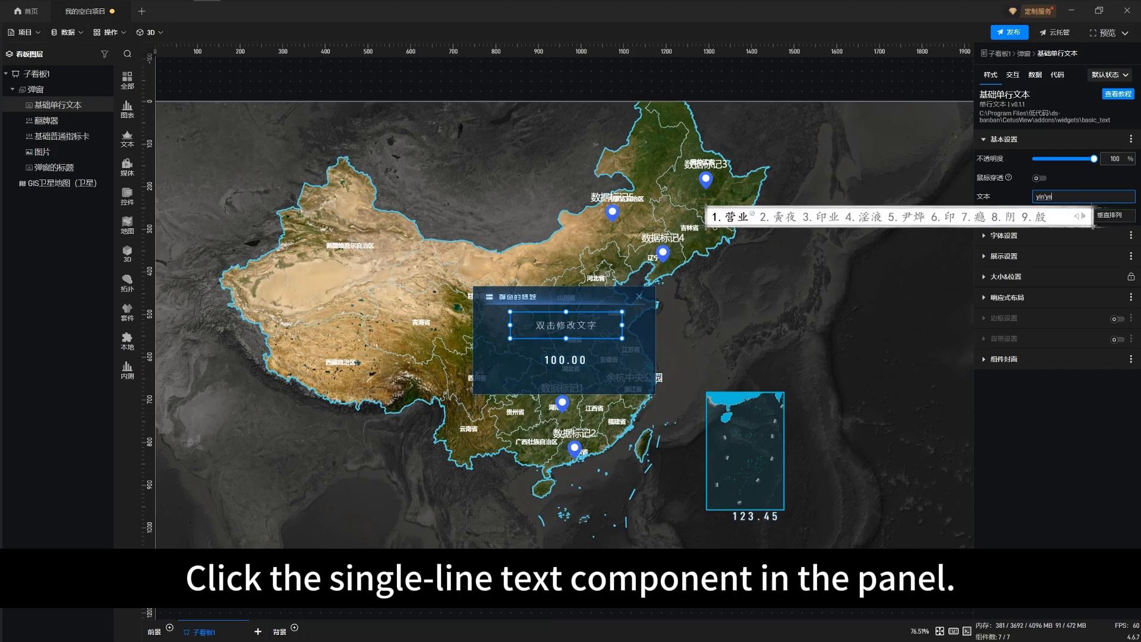
pyautogui.write("'re")
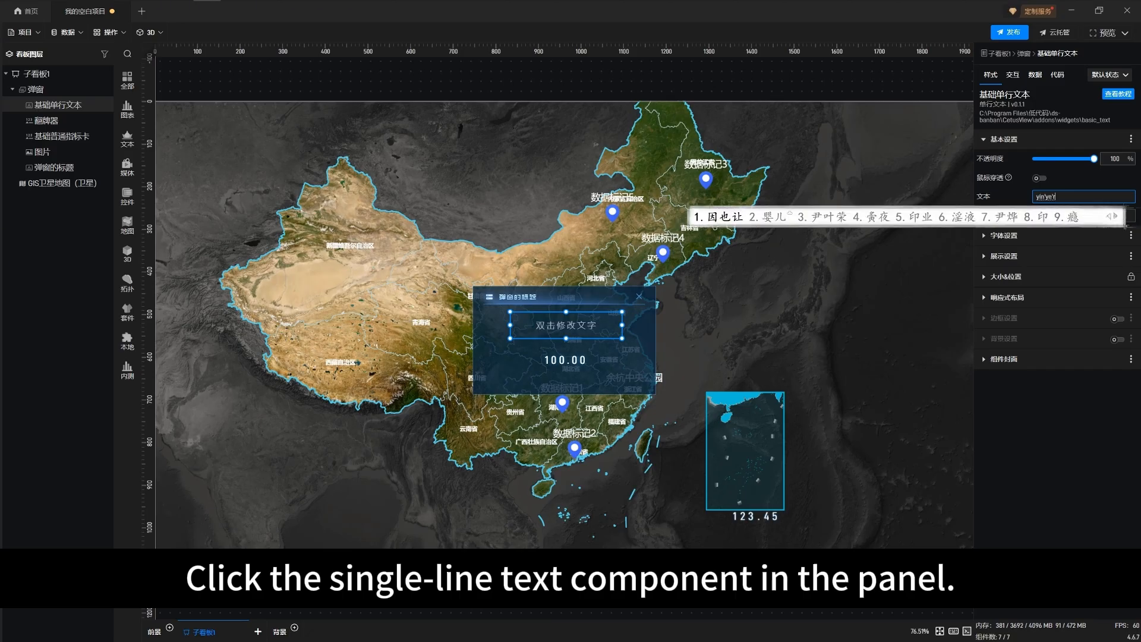
pyautogui.press('BackSpace')
pyautogui.write('e')
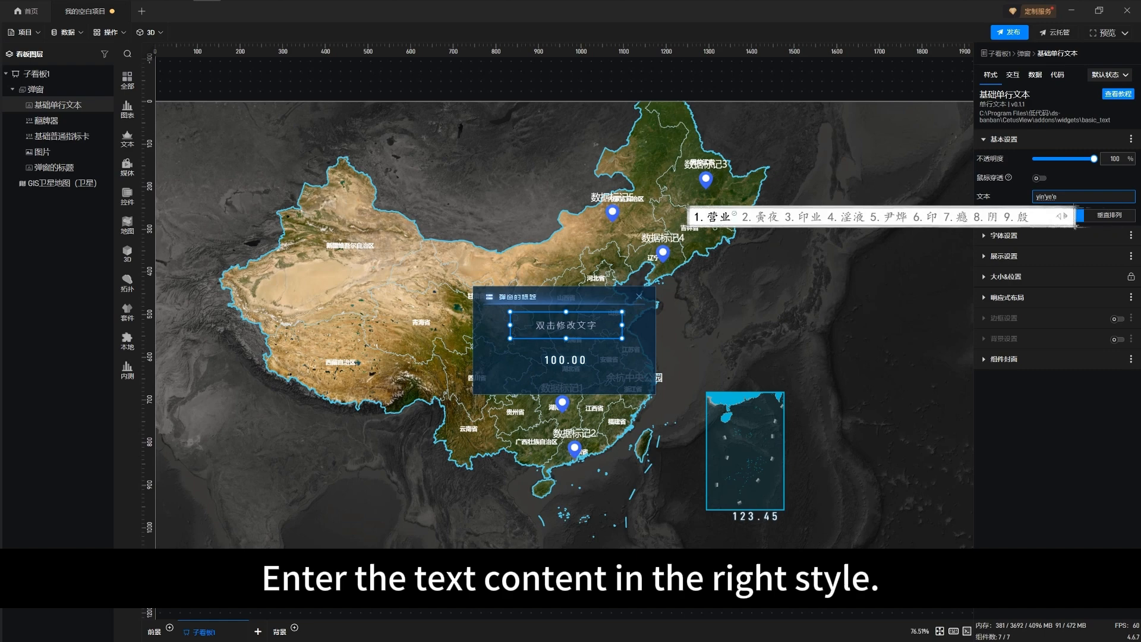
pyautogui.press('space')
pyautogui.write('ee')
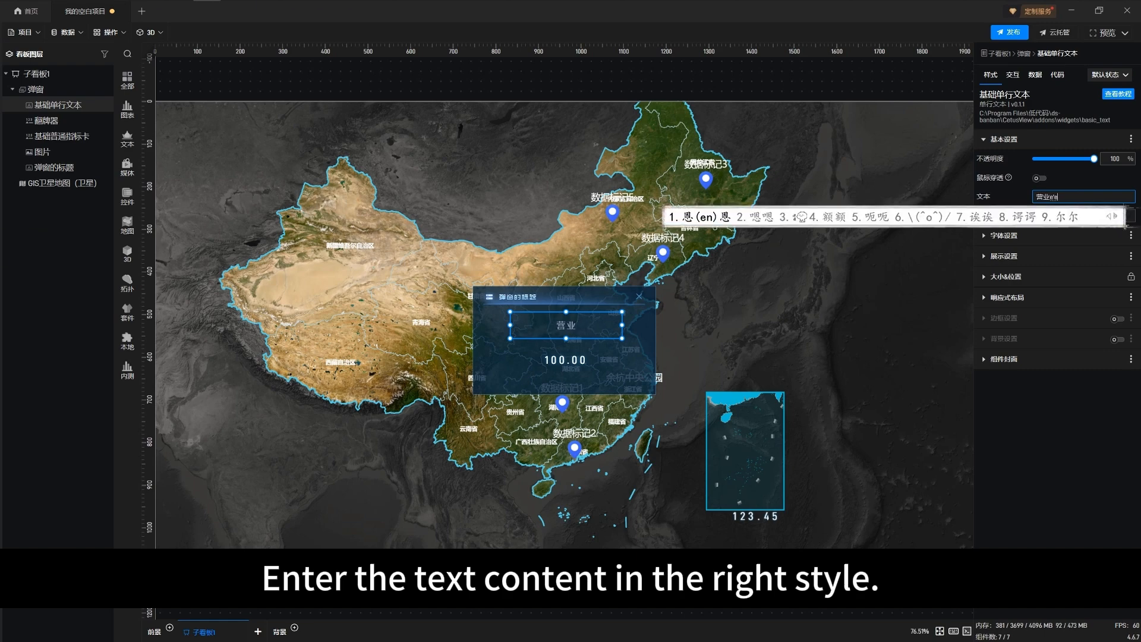
pyautogui.press('BackSpace')
pyautogui.press('space')
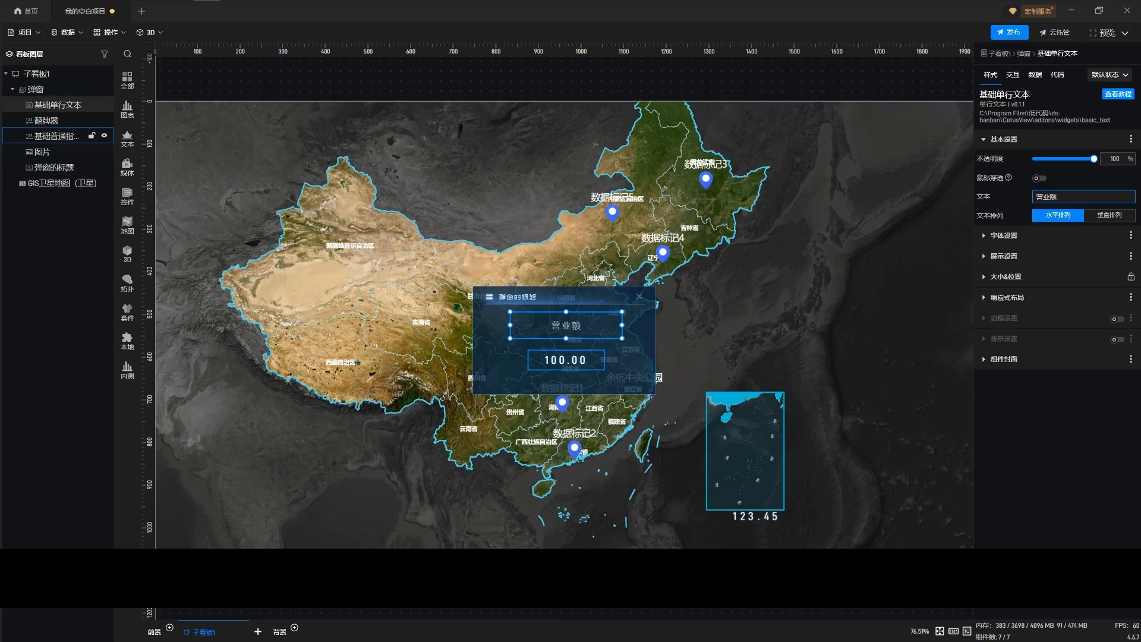
# Bind the 基础普通指标卡's data field to 营业额 from the 弹窗 table and enable 受其他组件联动
pyautogui.click(59, 136)
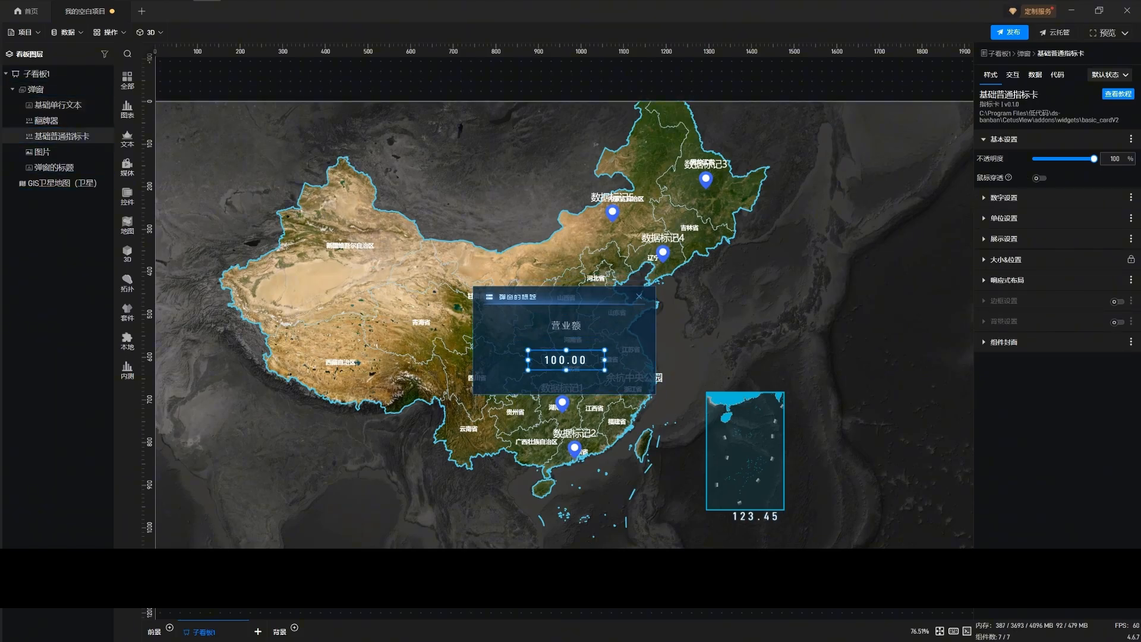
pyautogui.click(1035, 75)
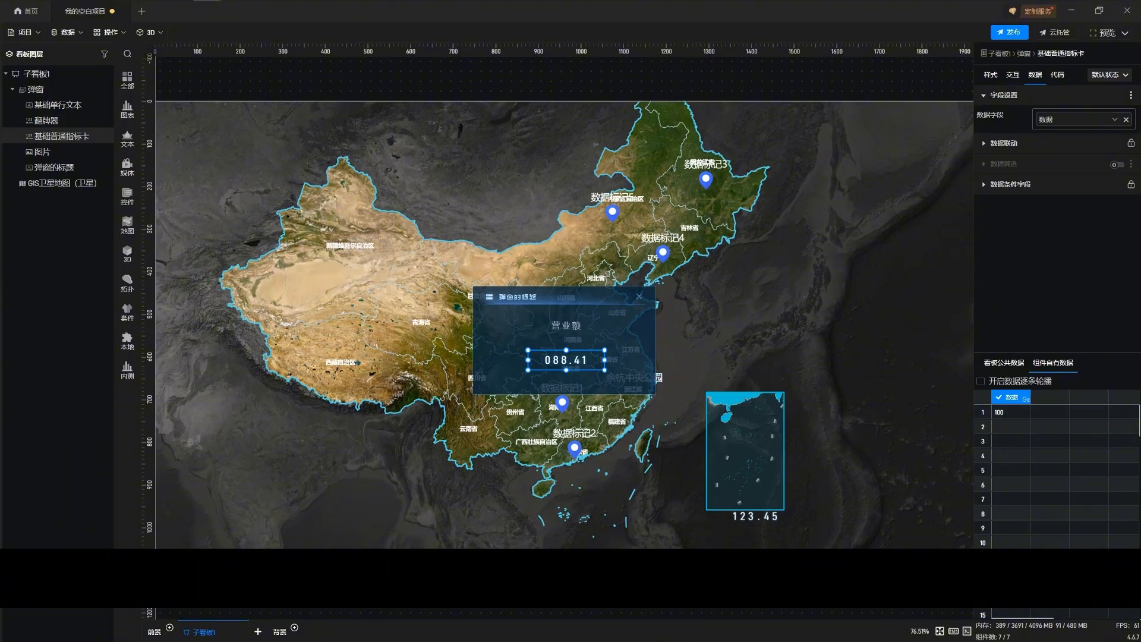
pyautogui.click(1125, 118)
pyautogui.click(1004, 362)
pyautogui.click(995, 462)
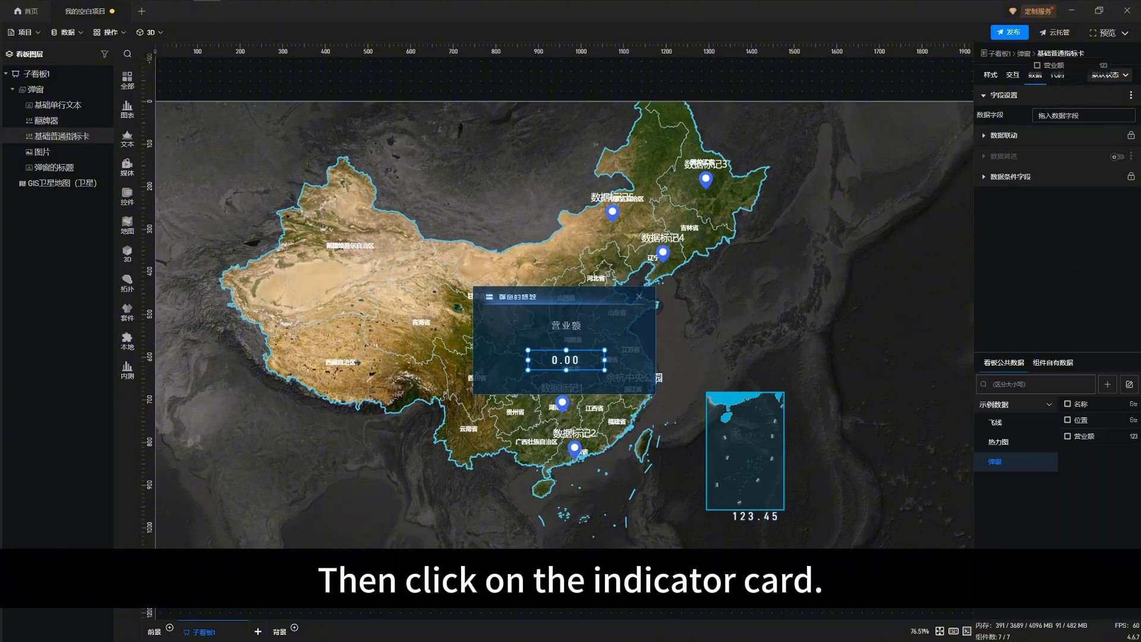
pyautogui.moveTo(1084, 436); pyautogui.dragTo(1064, 117)
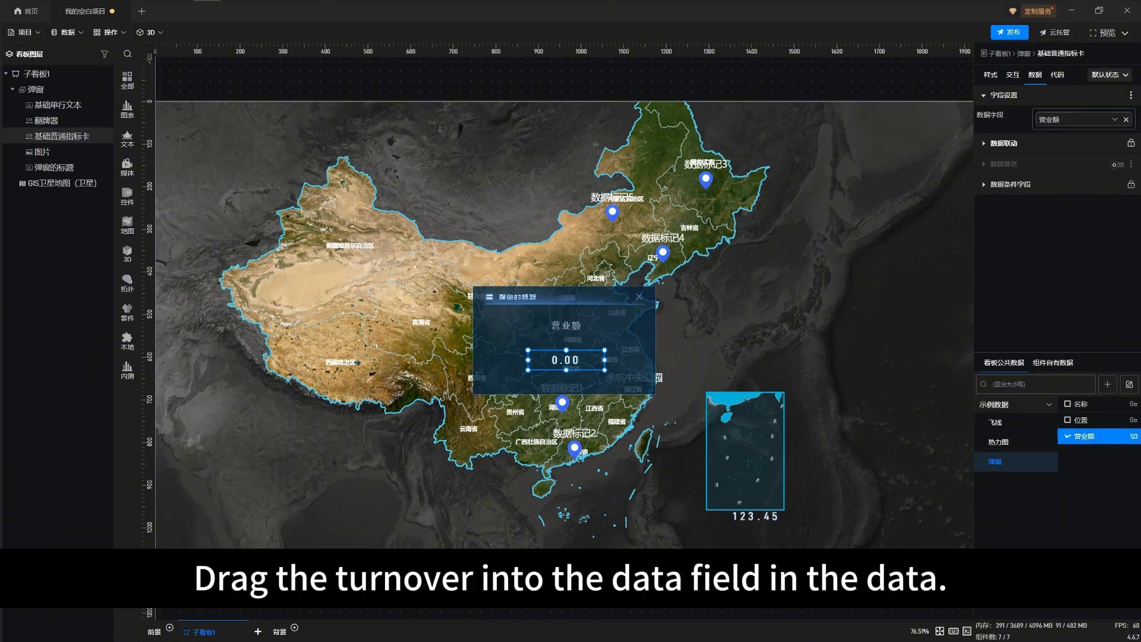
pyautogui.click(1003, 143)
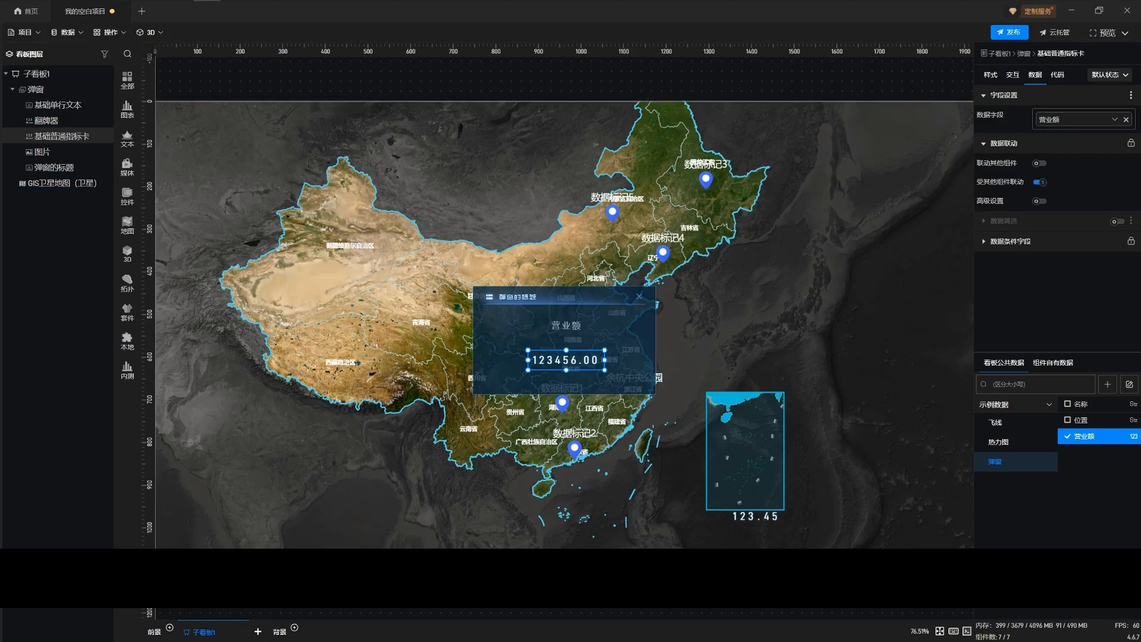
# Open the GIS satellite map for editing and enable 联动其他组件 for the visible 基础标记组 in 标绘层
pyautogui.doubleClick(55, 183)
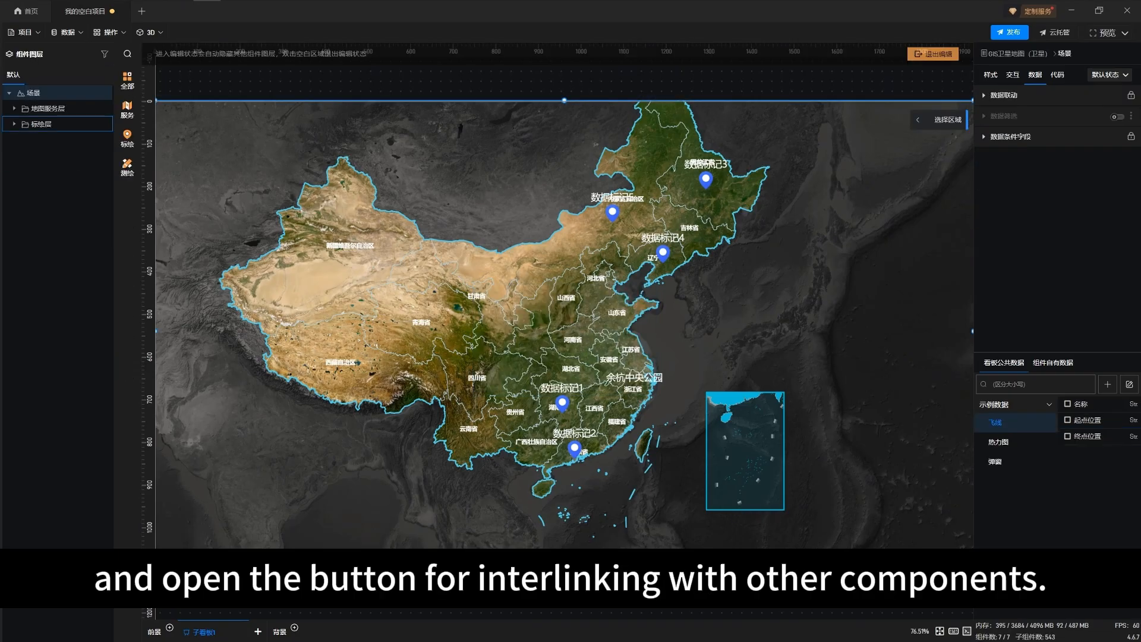
pyautogui.click(14, 124)
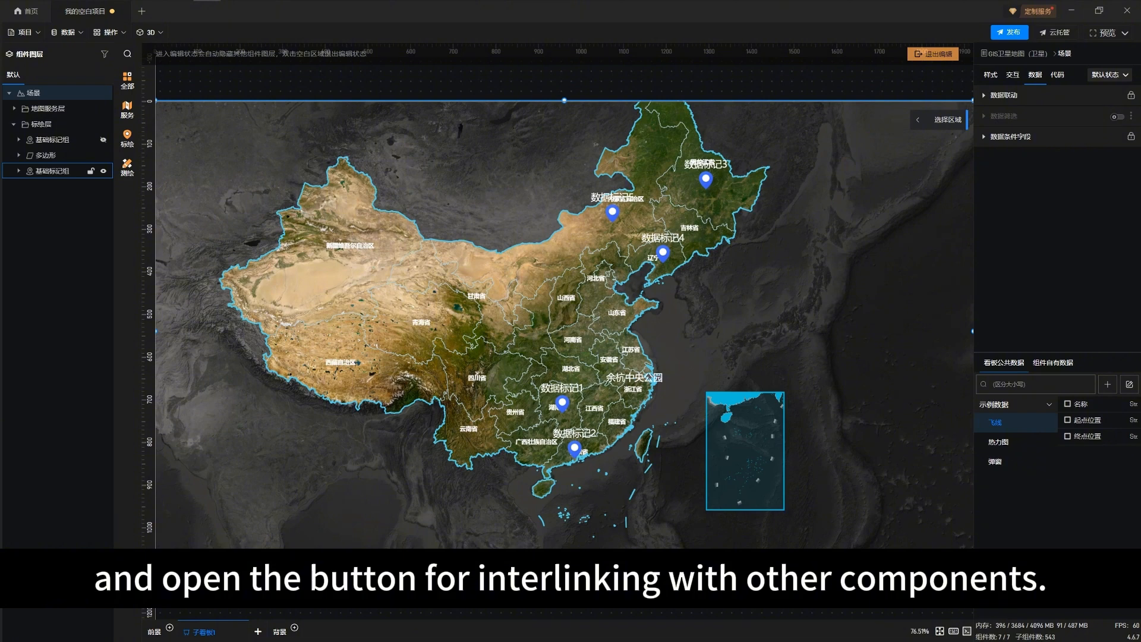
pyautogui.click(55, 170)
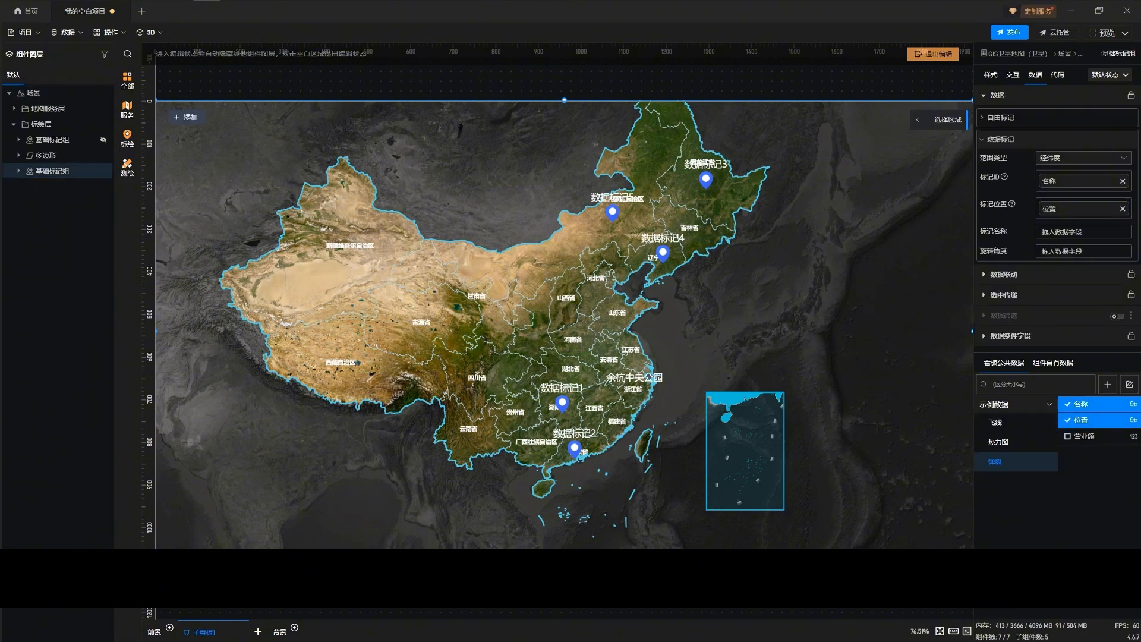
pyautogui.click(1005, 274)
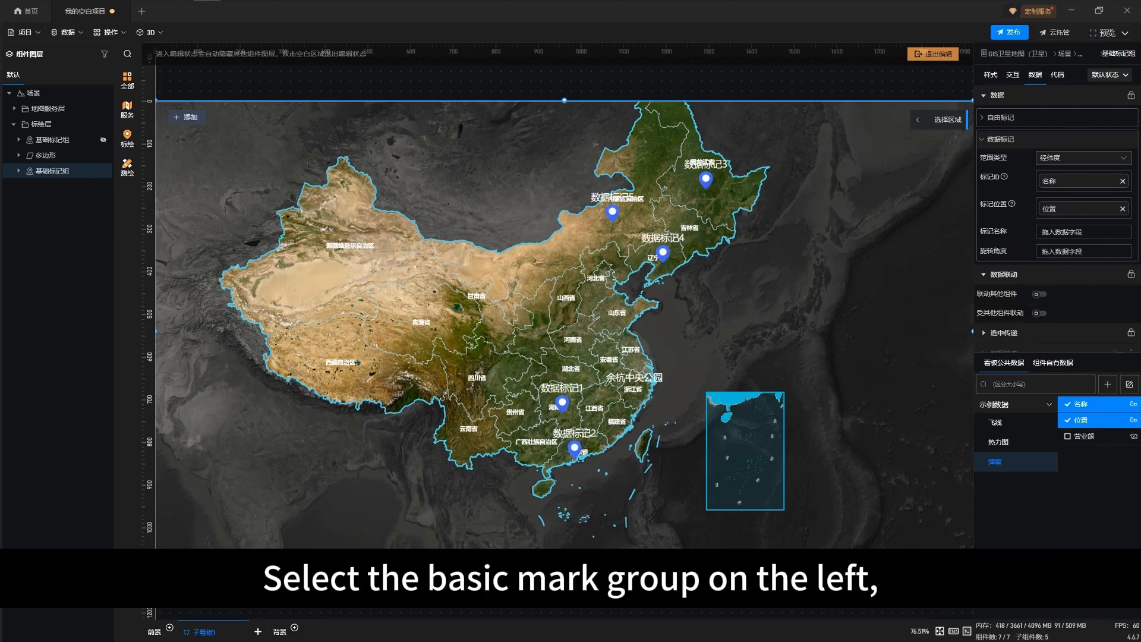
pyautogui.click(1040, 295)
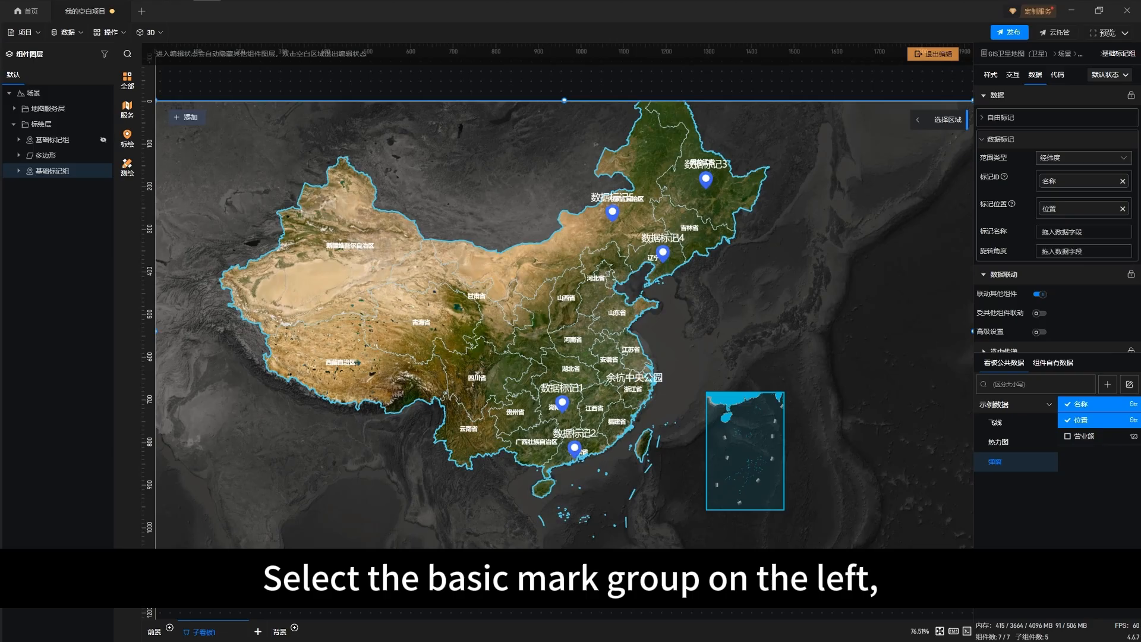
pyautogui.scroll(-2, 1057, 225)
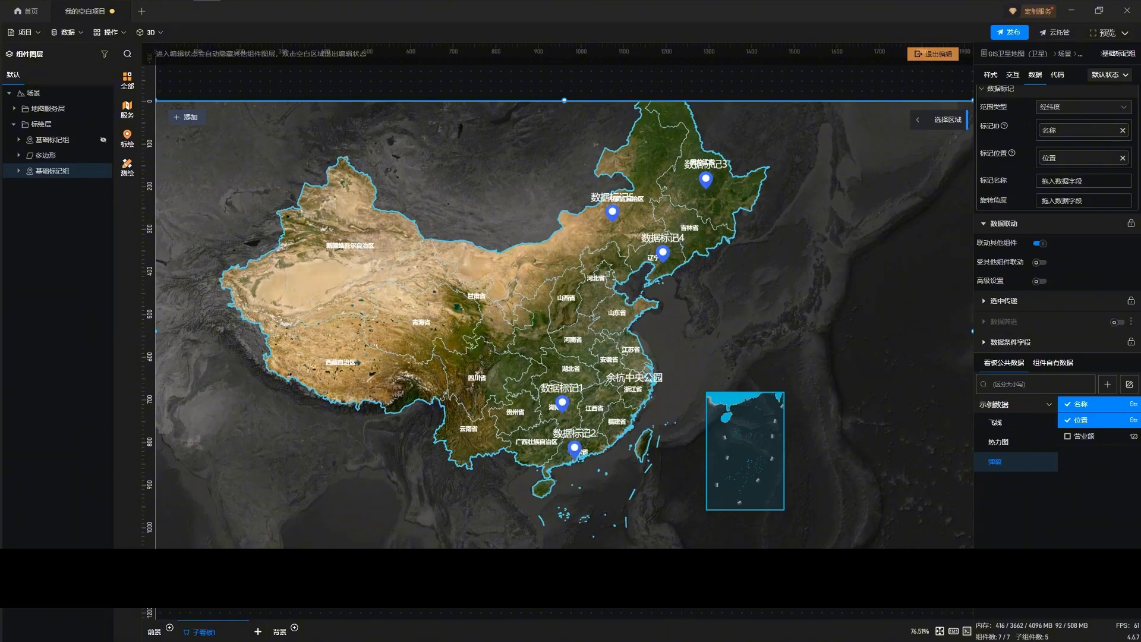
# Assign the 弹窗 popup to the marker group in its 面板设置, and exit map editing
pyautogui.click(990, 75)
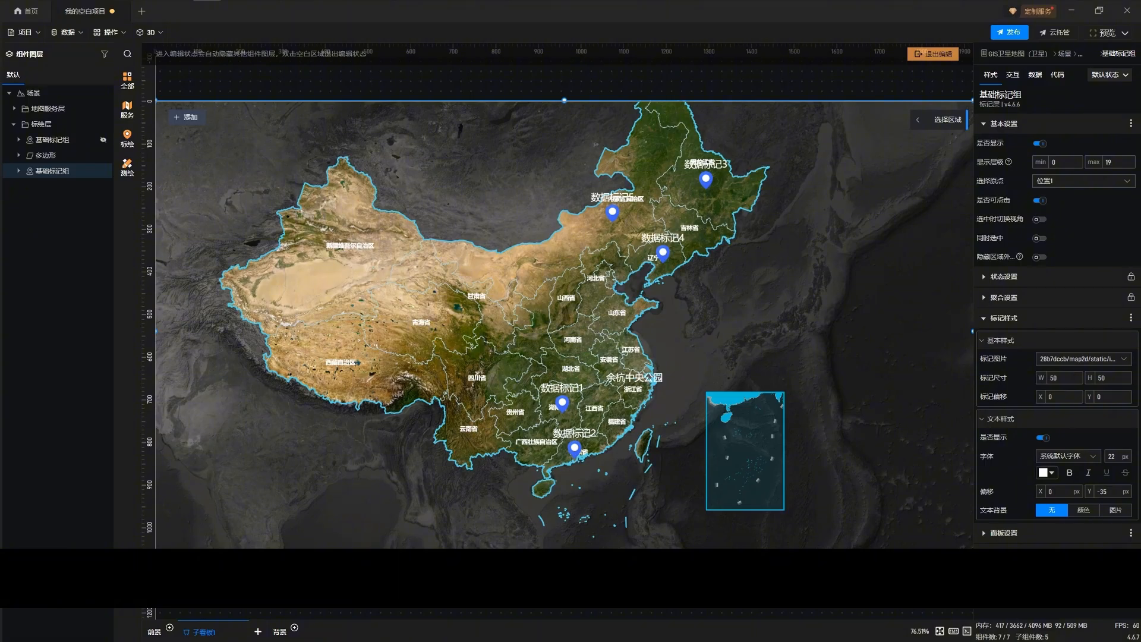
pyautogui.click(999, 419)
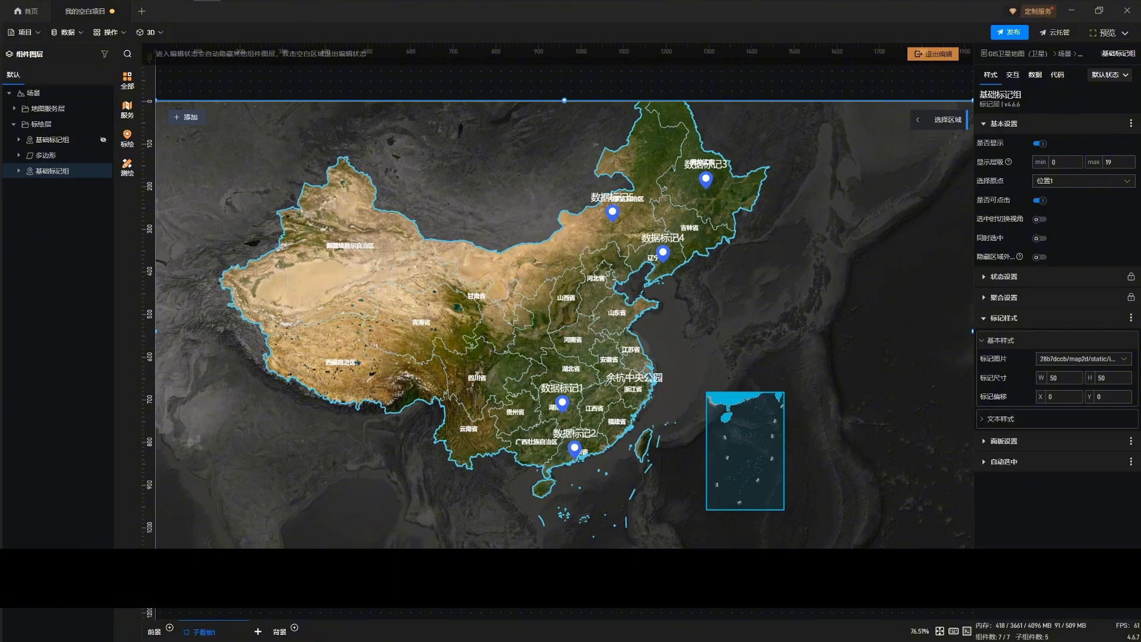
pyautogui.click(1000, 340)
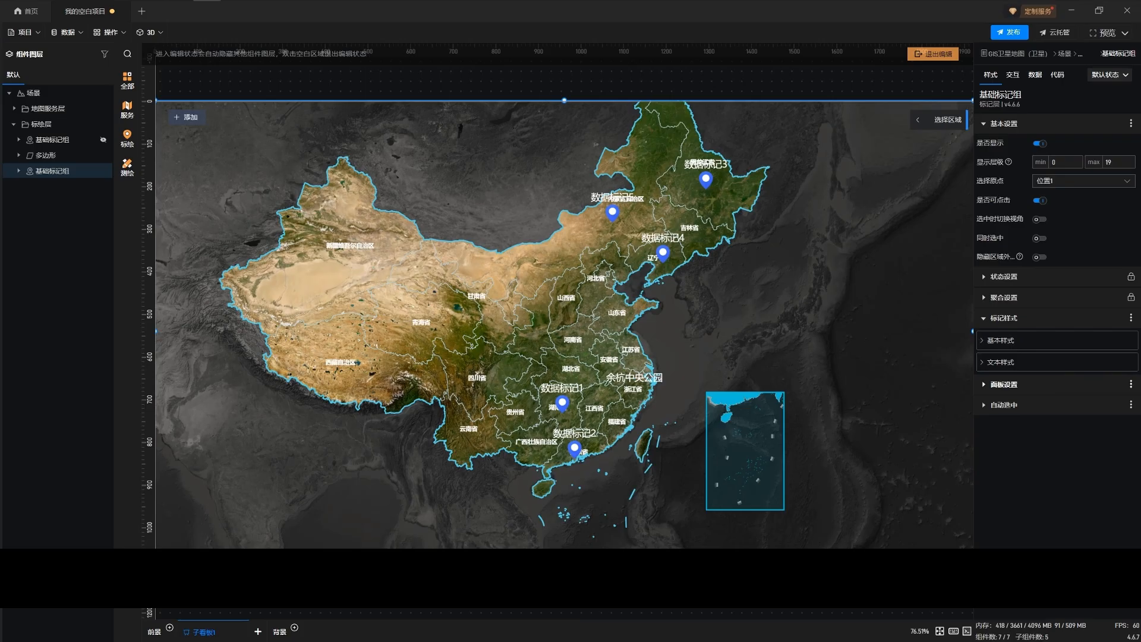
pyautogui.click(1003, 385)
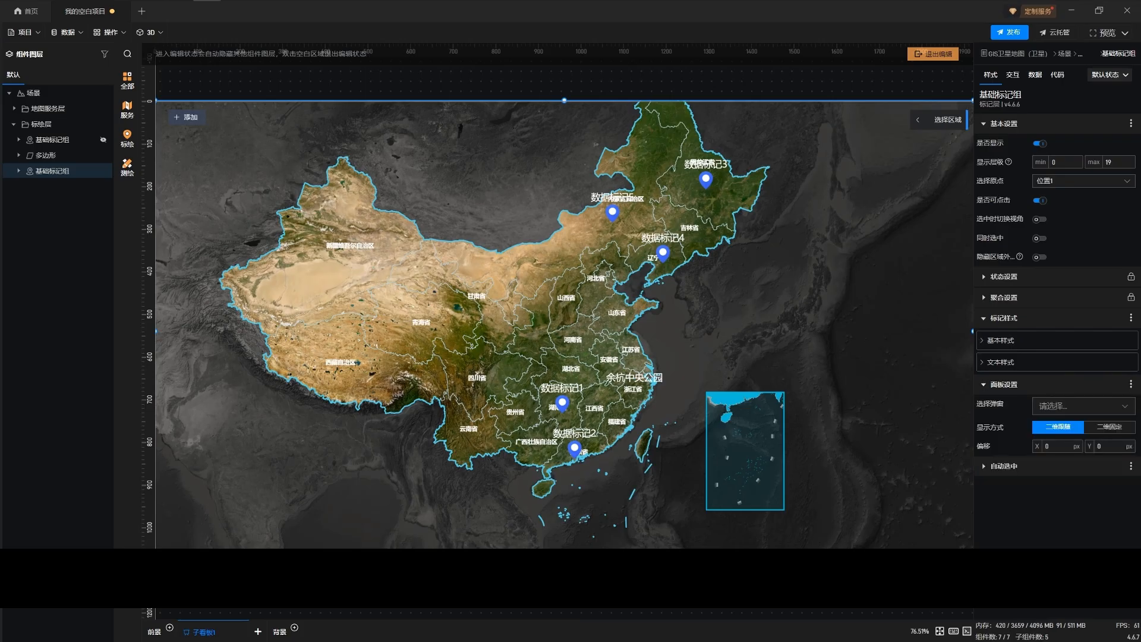
pyautogui.click(1079, 406)
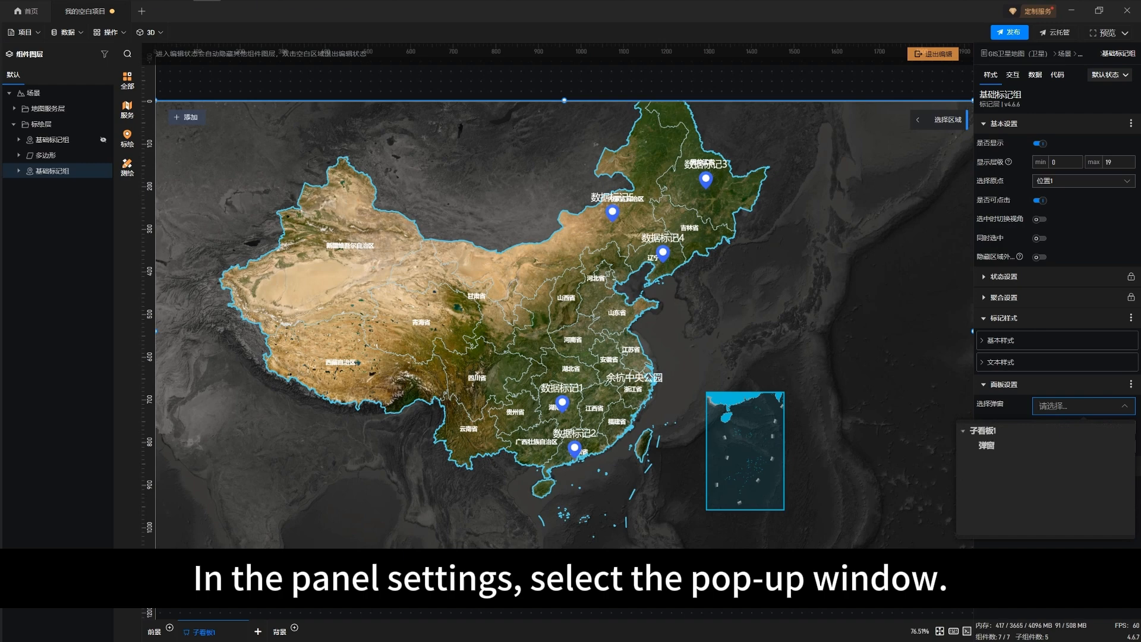
pyautogui.click(986, 446)
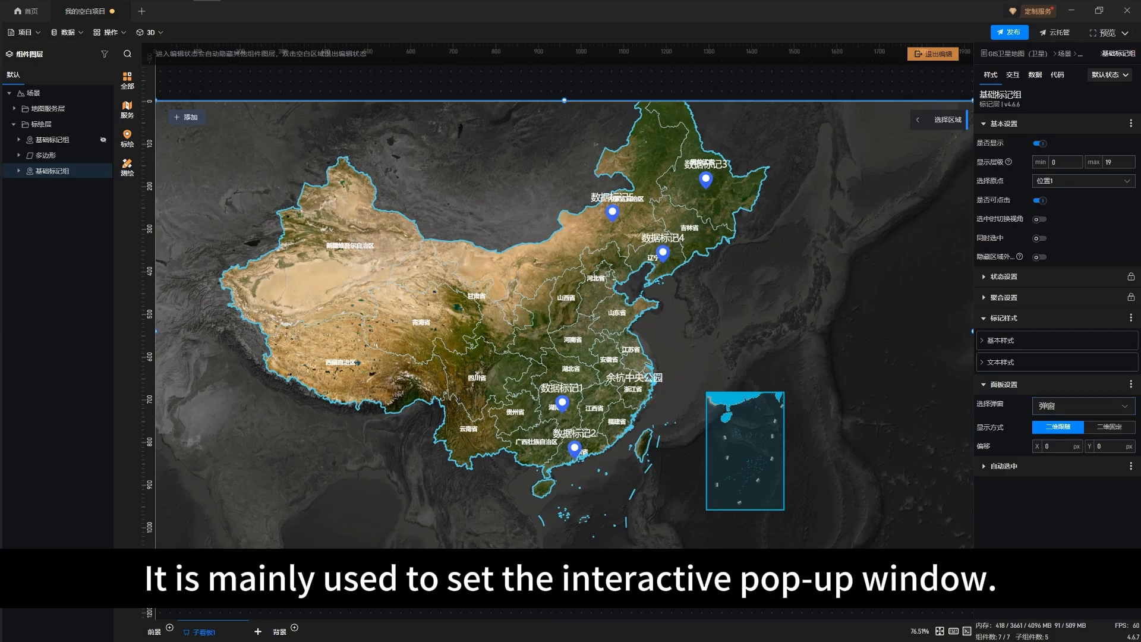
pyautogui.click(933, 54)
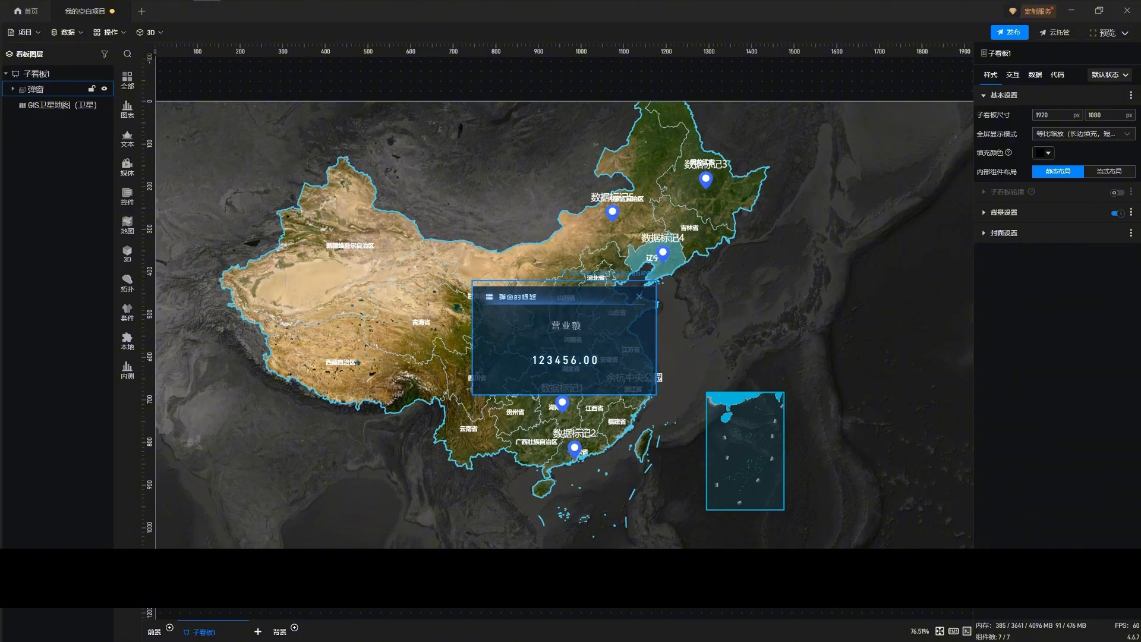
pyautogui.click(36, 88)
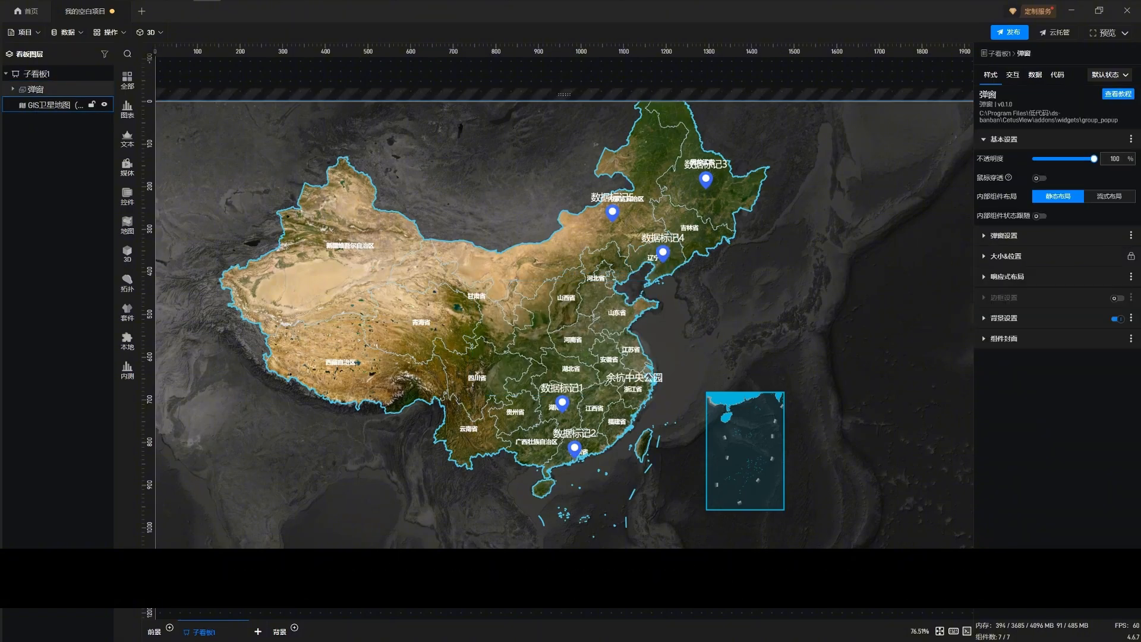
pyautogui.click(50, 105)
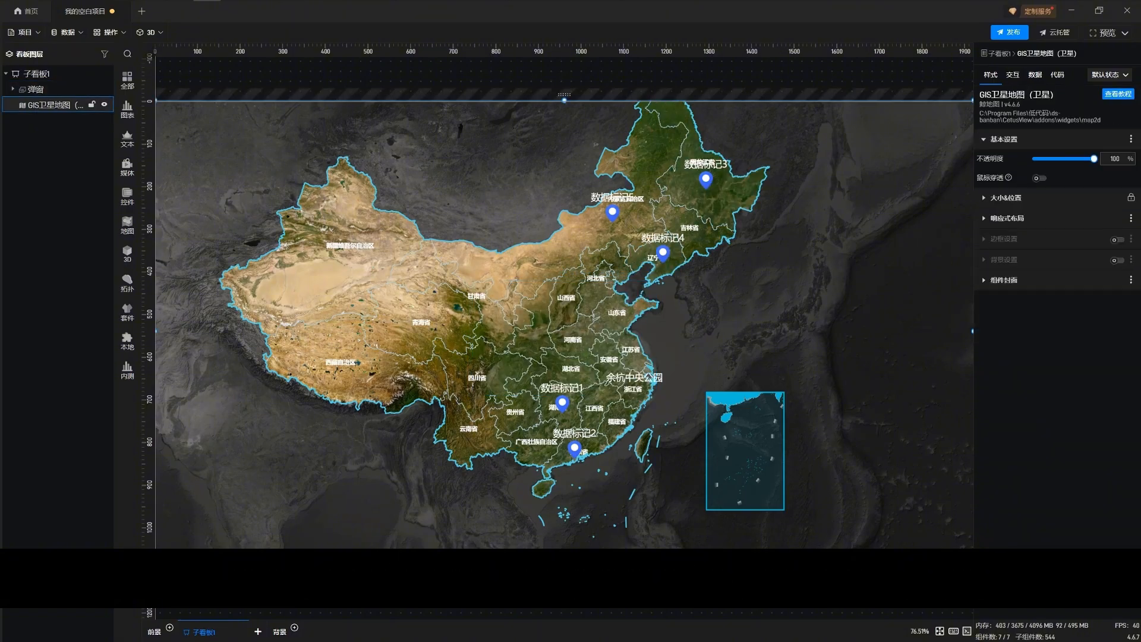
pyautogui.moveTo(694, 229); pyautogui.dragTo(689, 259)
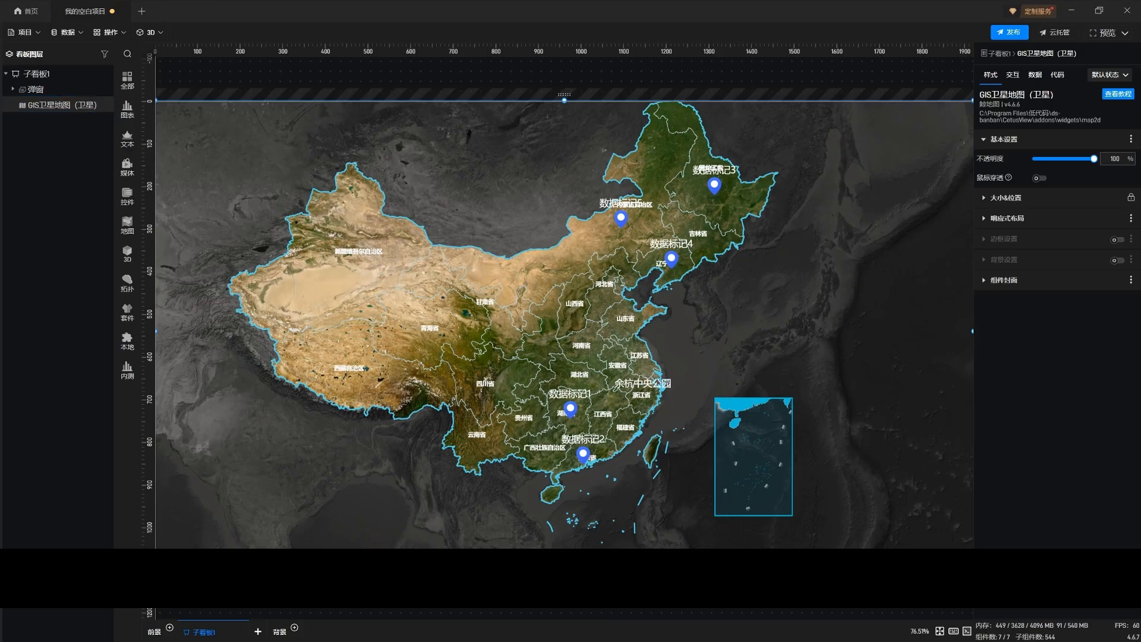
# Switch to the Xmind mind map, go through the 标记点 and 飞线 topics, and return to the dashboard editor
pyautogui.hotkey('alt', 'Tab')
pyautogui.click(740, 345)
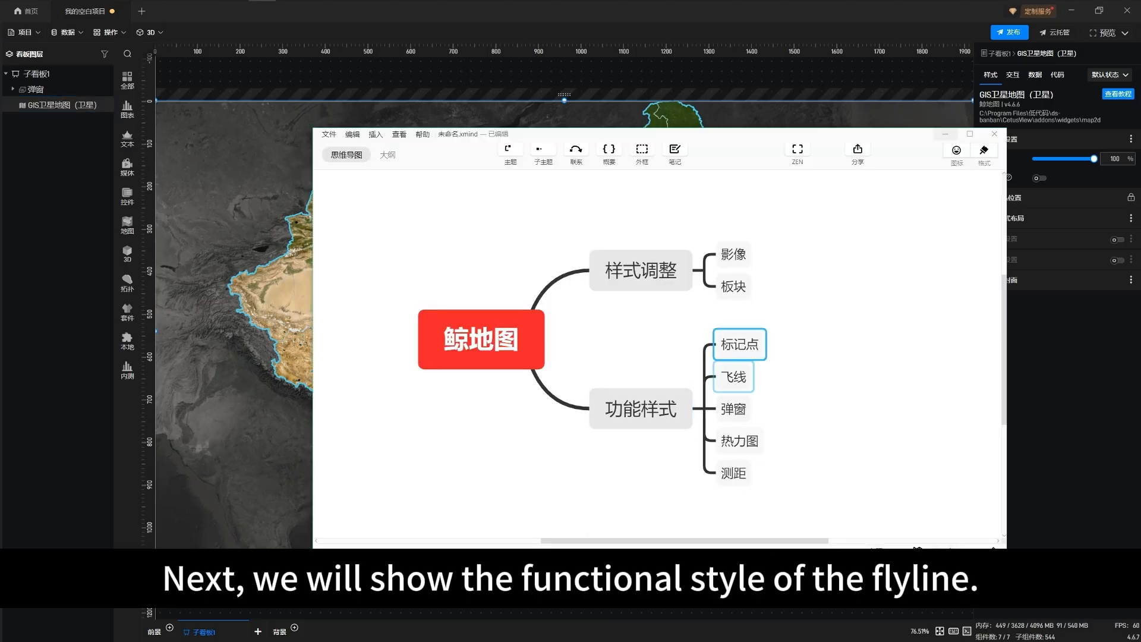
pyautogui.click(733, 377)
pyautogui.hotkey('alt', 'Tab')
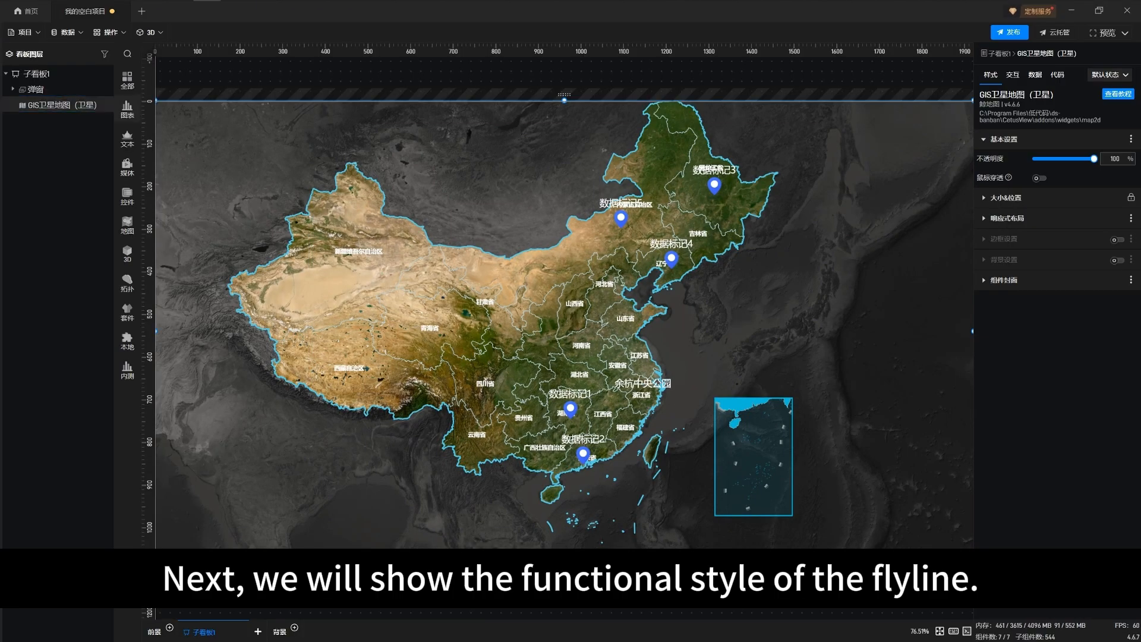
# Open the GIS satellite map for editing and add a 基础飞线组 from the 标绘 flyline resources
pyautogui.doubleClick(47, 105)
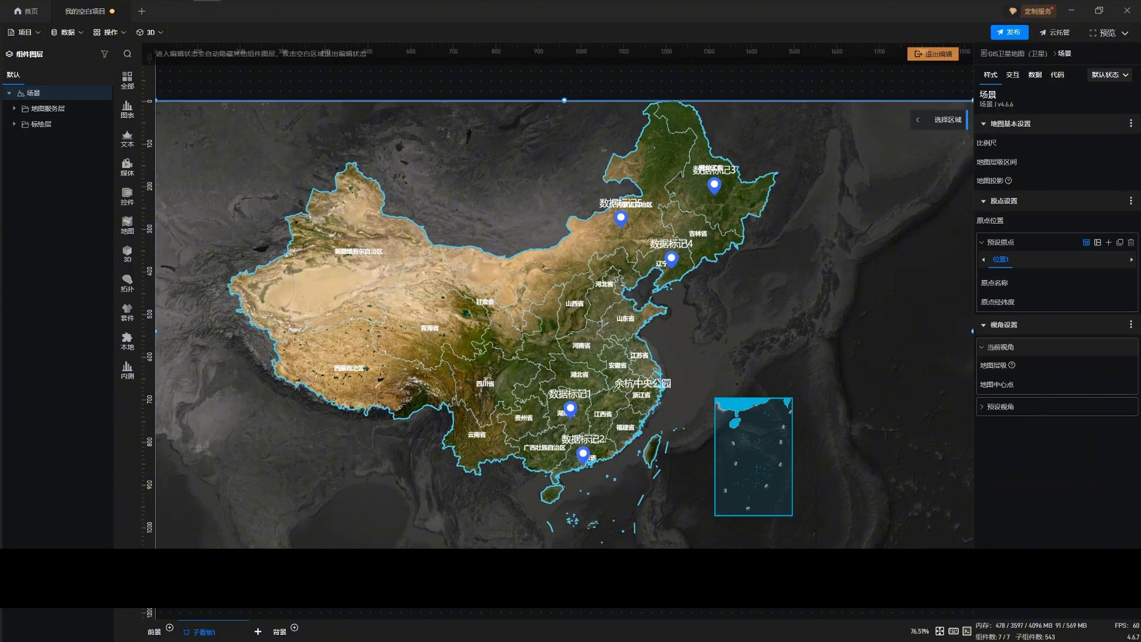
pyautogui.click(14, 125)
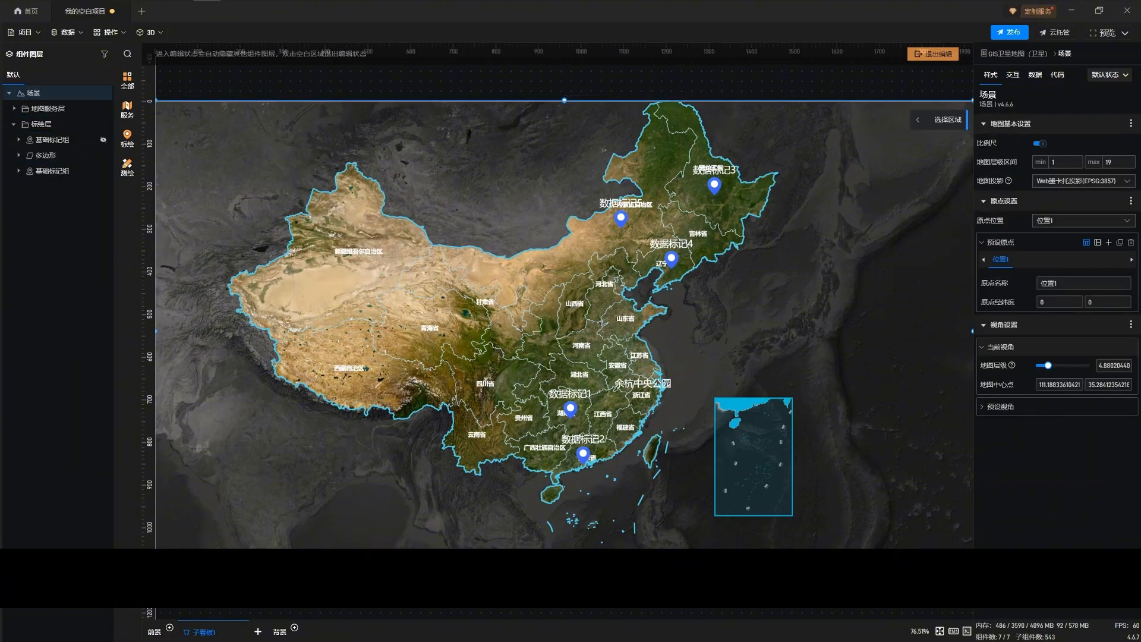
pyautogui.click(127, 109)
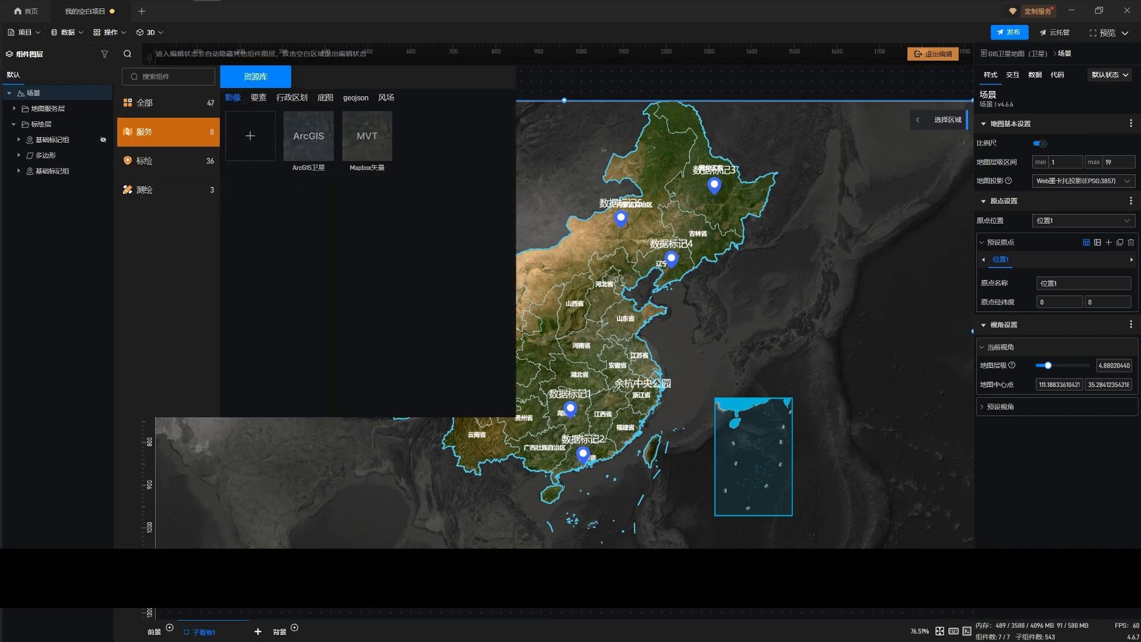
pyautogui.click(156, 161)
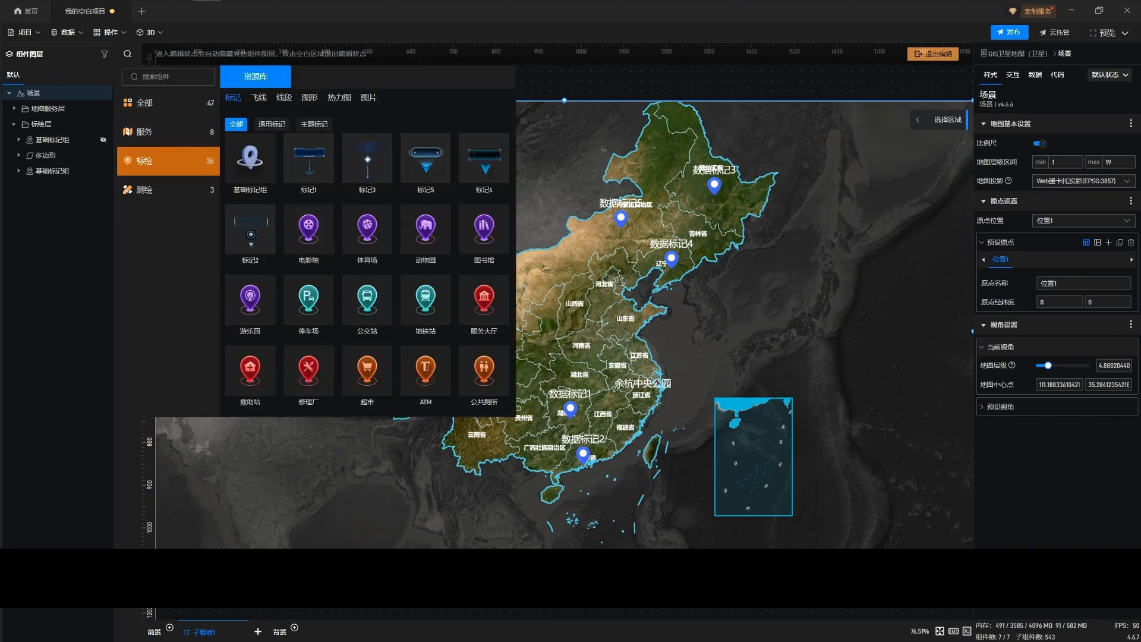
pyautogui.click(259, 98)
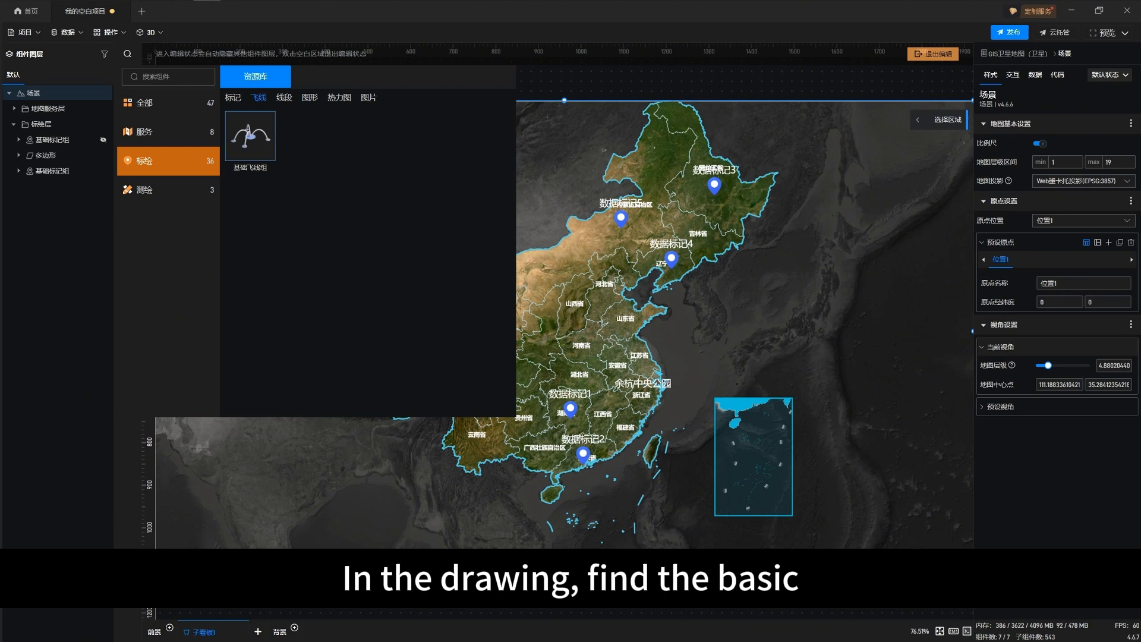
pyautogui.click(260, 145)
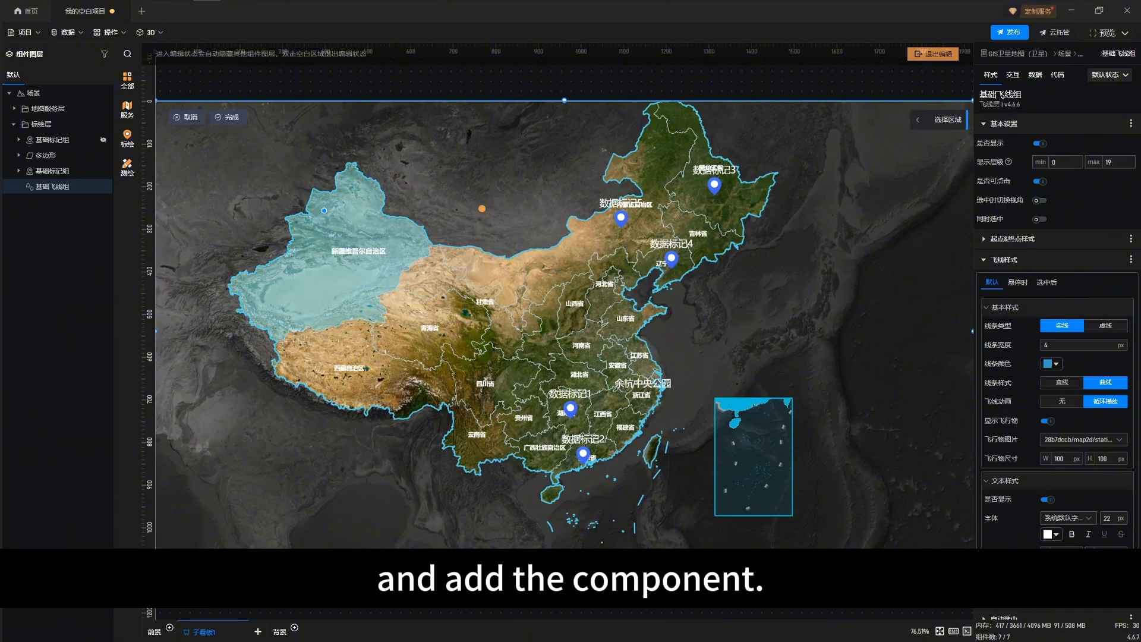
# Try to draw a free flyline by placing its start and end points on the map north of 甘肃省
pyautogui.click(224, 118)
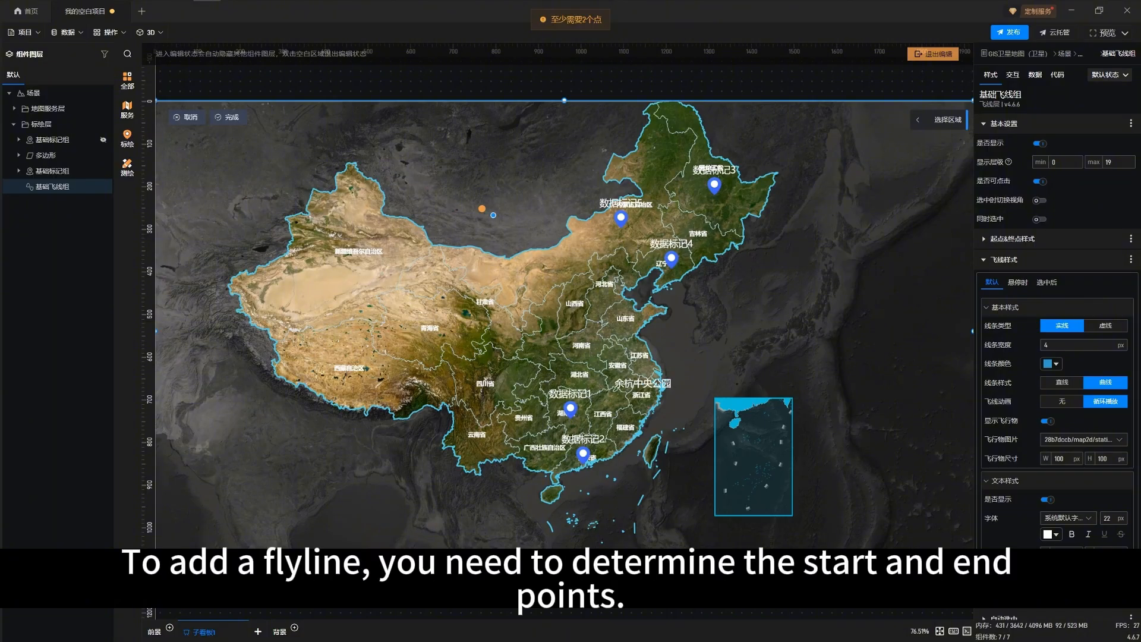
pyautogui.click(505, 214)
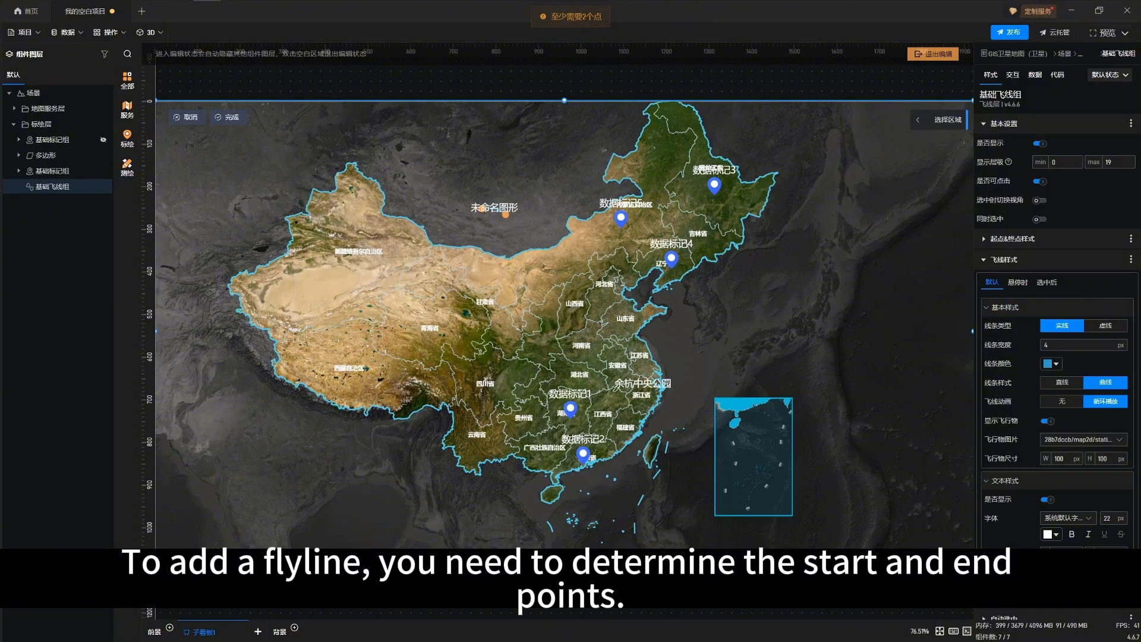
pyautogui.scroll(2, 463, 163)
pyautogui.click(52, 171)
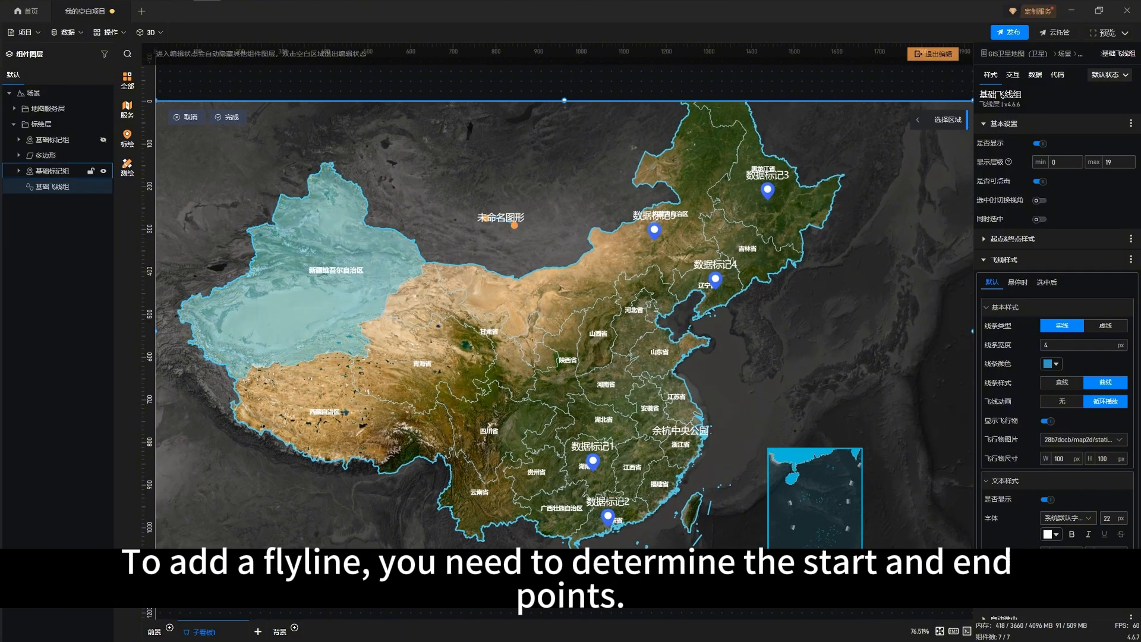
pyautogui.click(53, 186)
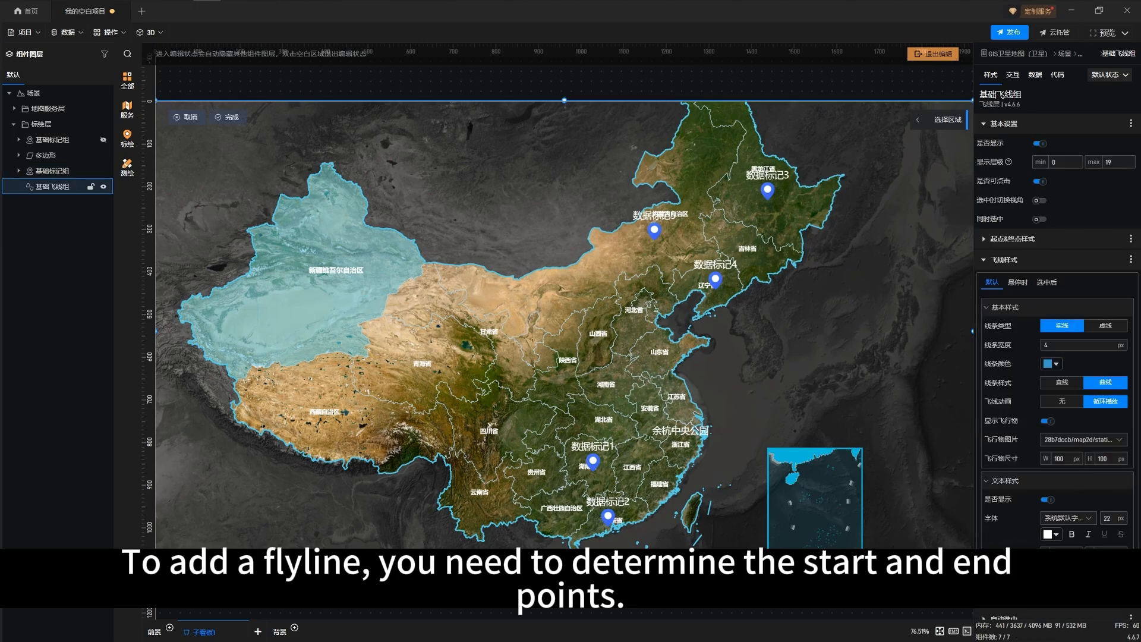
# Bind the 基础飞线组's start, end and name fields to 起点位置, 终点位置 and 名称 from the 飞线 table
pyautogui.click(52, 171)
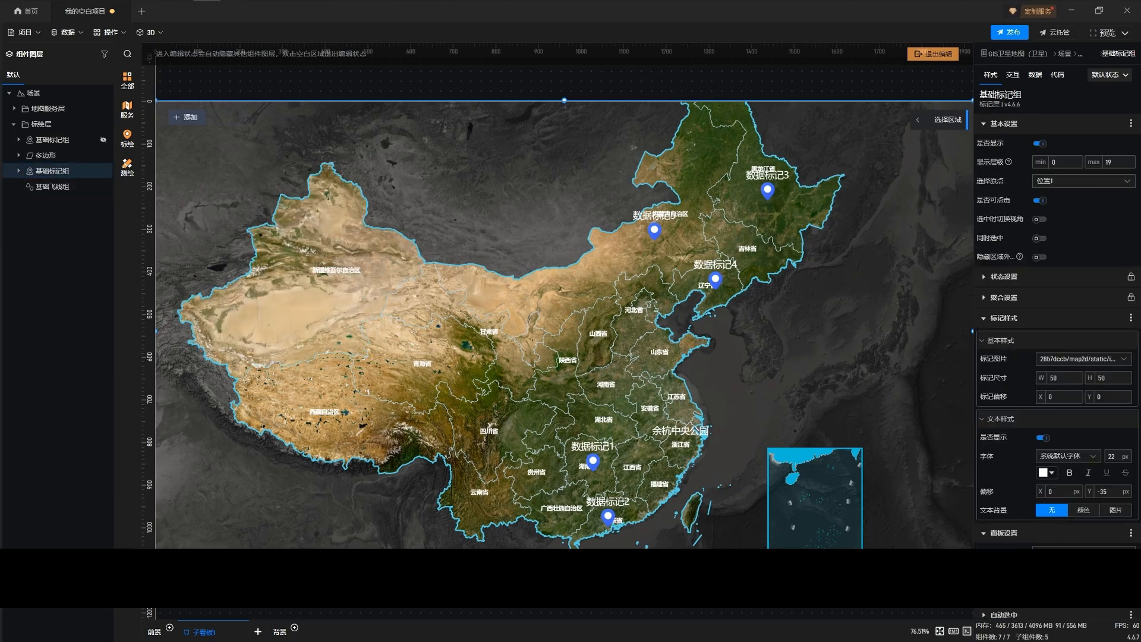
pyautogui.click(1036, 75)
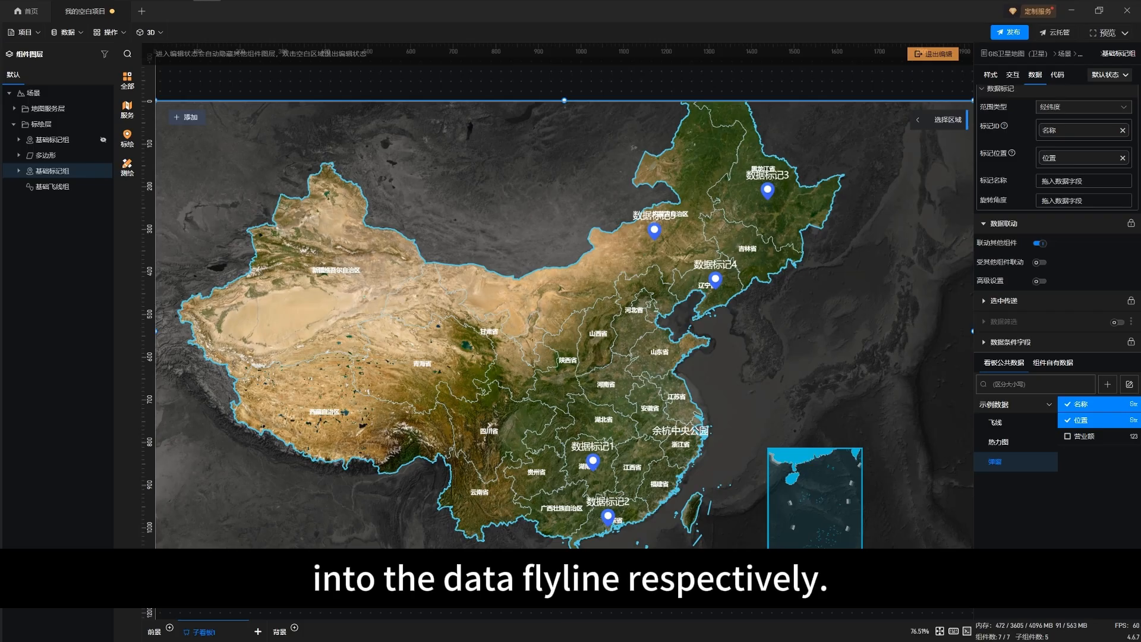
pyautogui.click(56, 186)
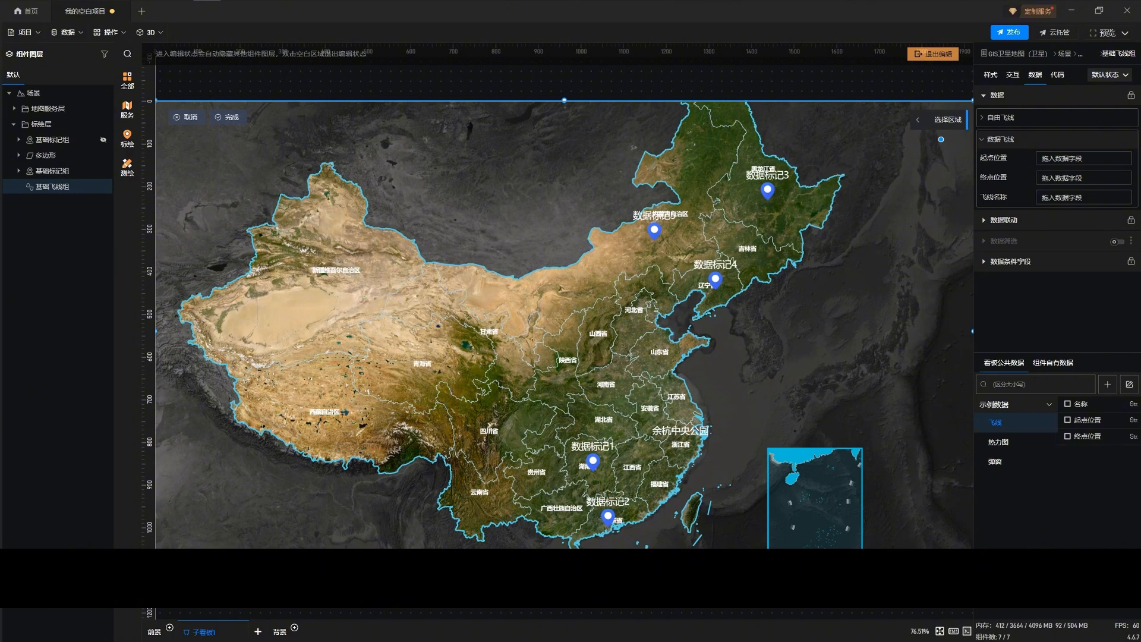
pyautogui.moveTo(1087, 420); pyautogui.dragTo(1052, 161)
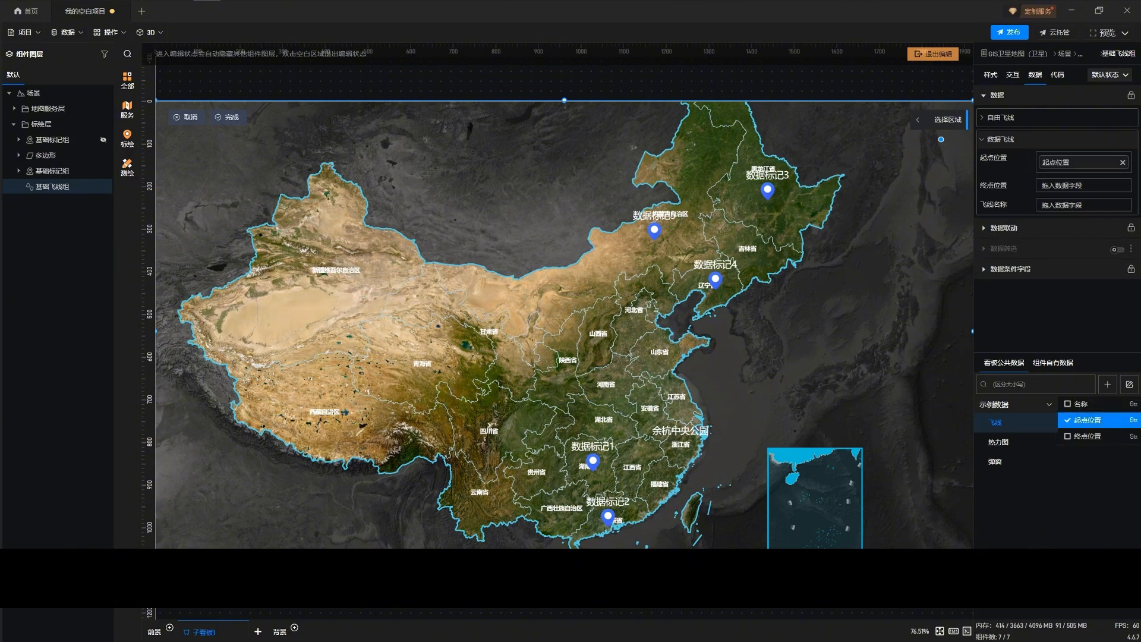
pyautogui.moveTo(1087, 436); pyautogui.dragTo(1052, 182)
pyautogui.moveTo(1080, 403); pyautogui.dragTo(1063, 214)
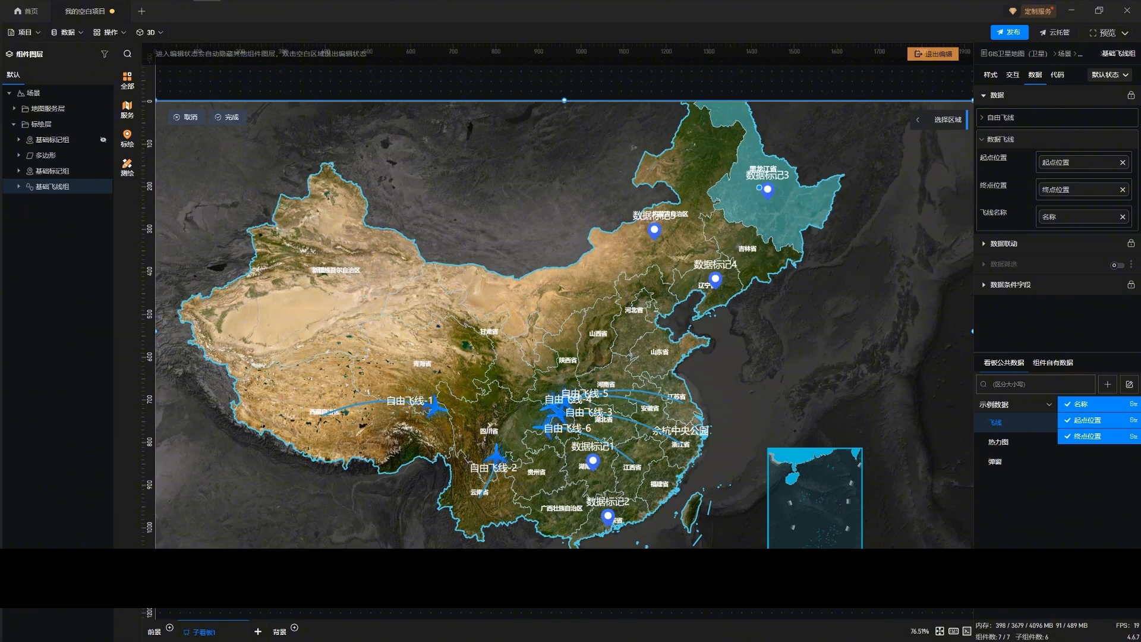
# Cancel manual flyline drawing and set the flyline group's 线条颜色 to red #FF0000FF
pyautogui.click(990, 75)
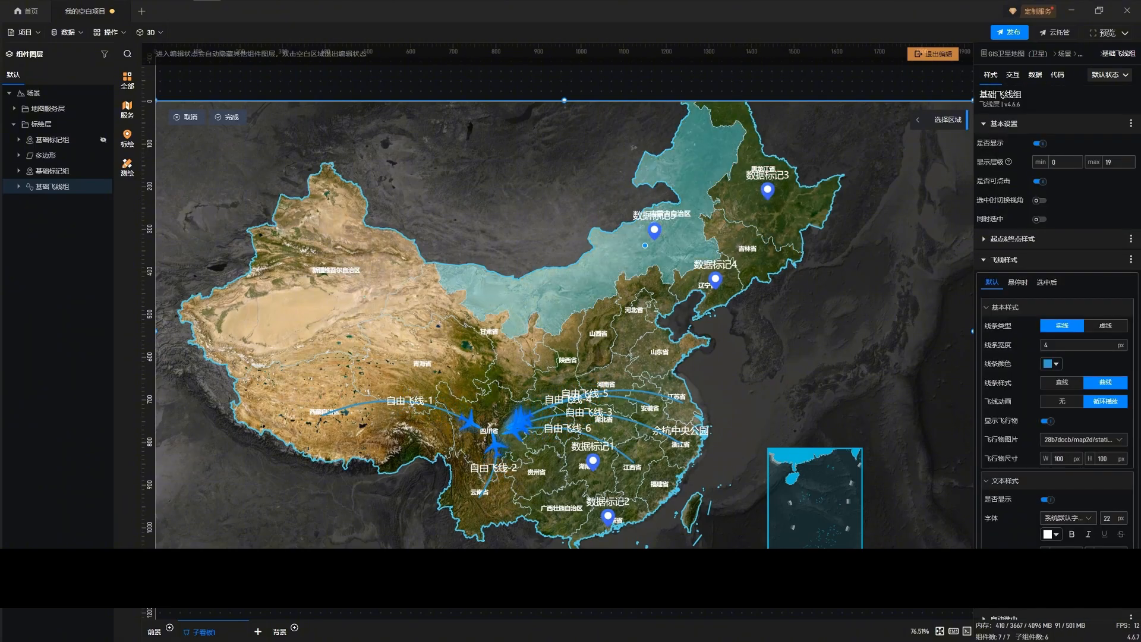
pyautogui.click(228, 117)
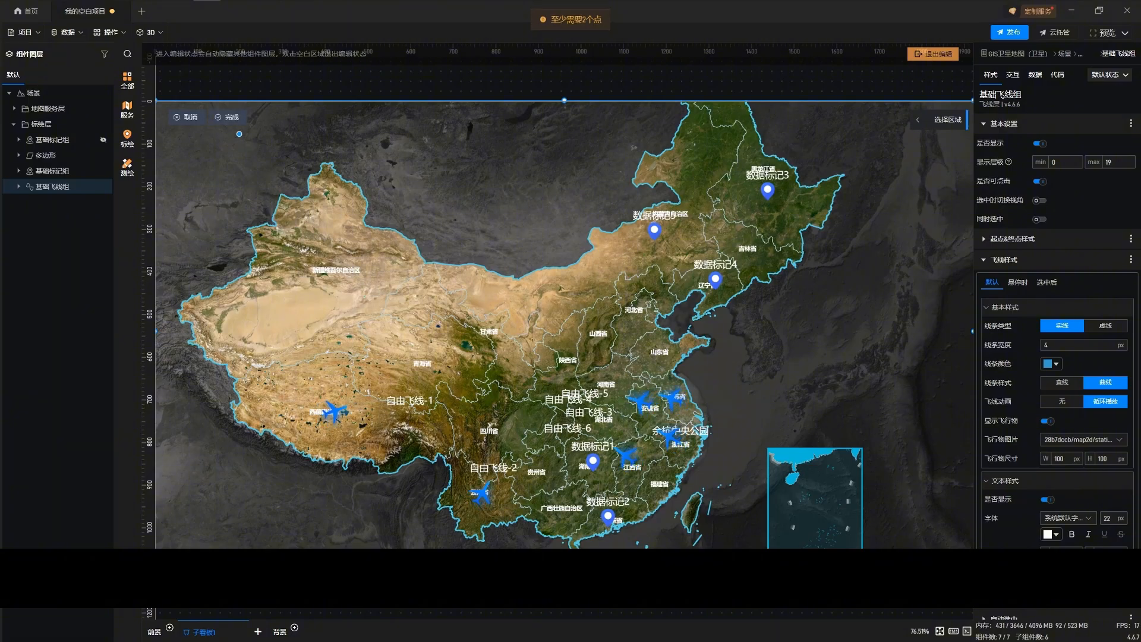
pyautogui.click(187, 117)
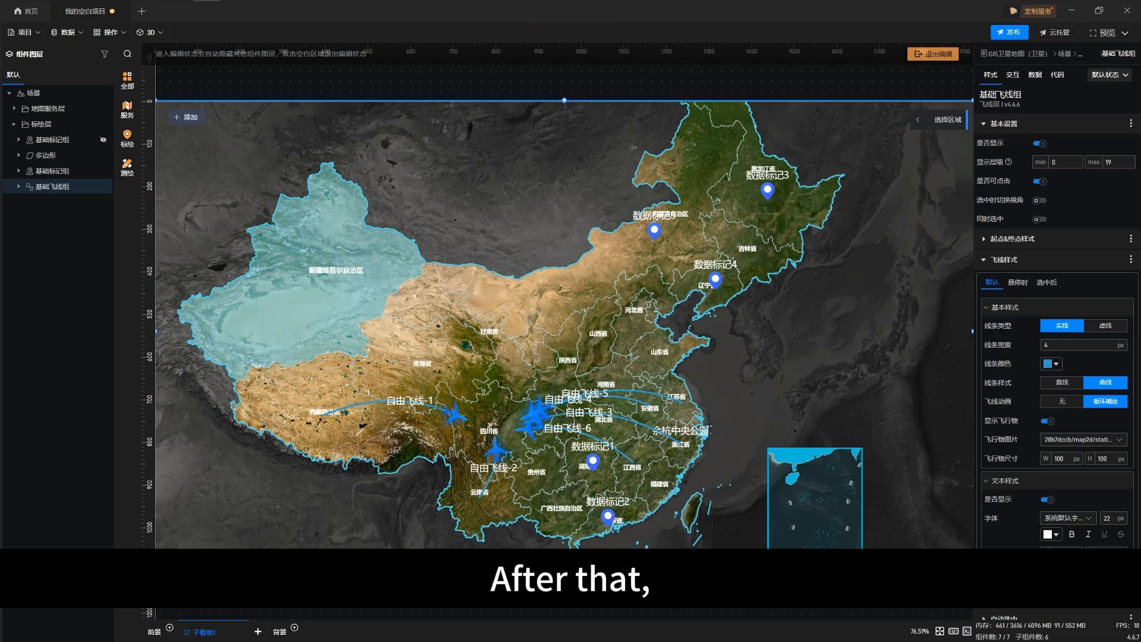
pyautogui.click(1051, 364)
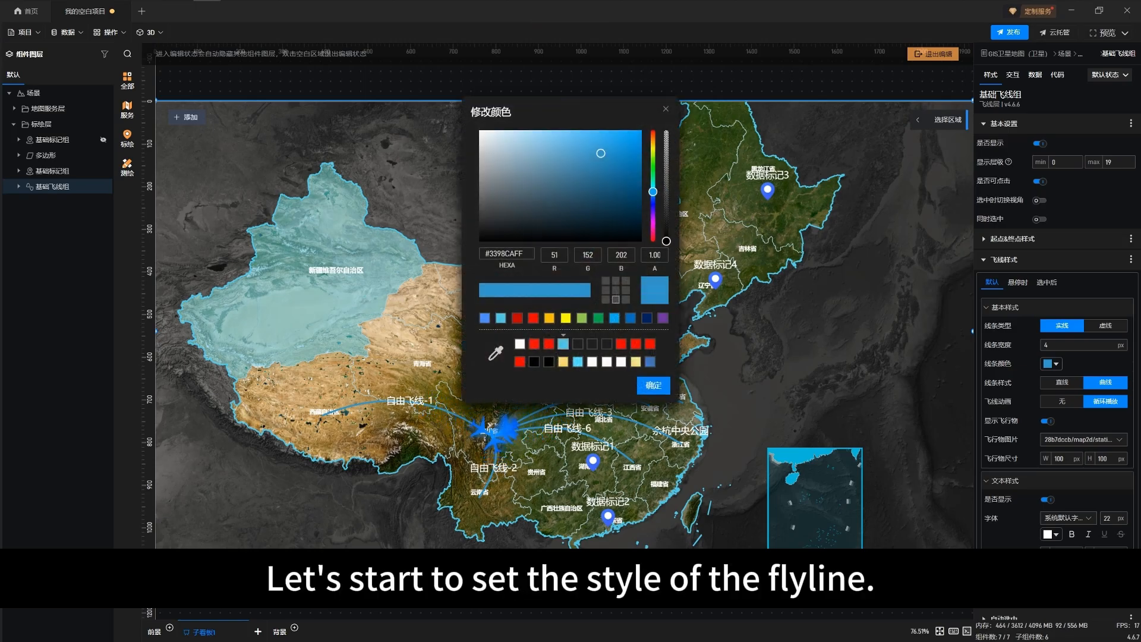
pyautogui.click(635, 343)
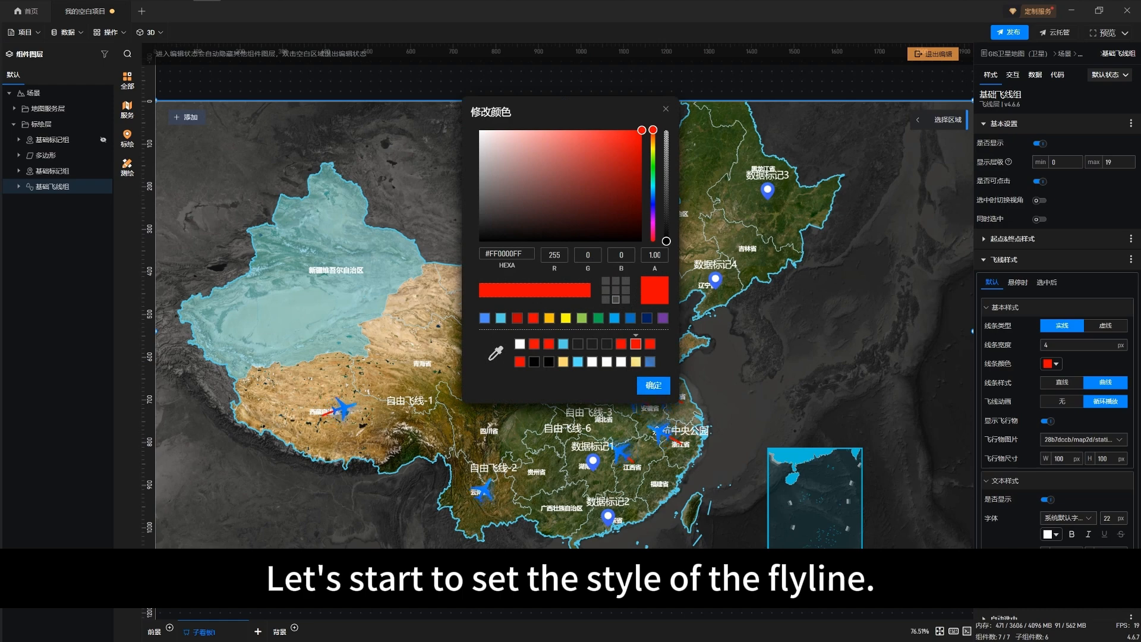
pyautogui.click(654, 386)
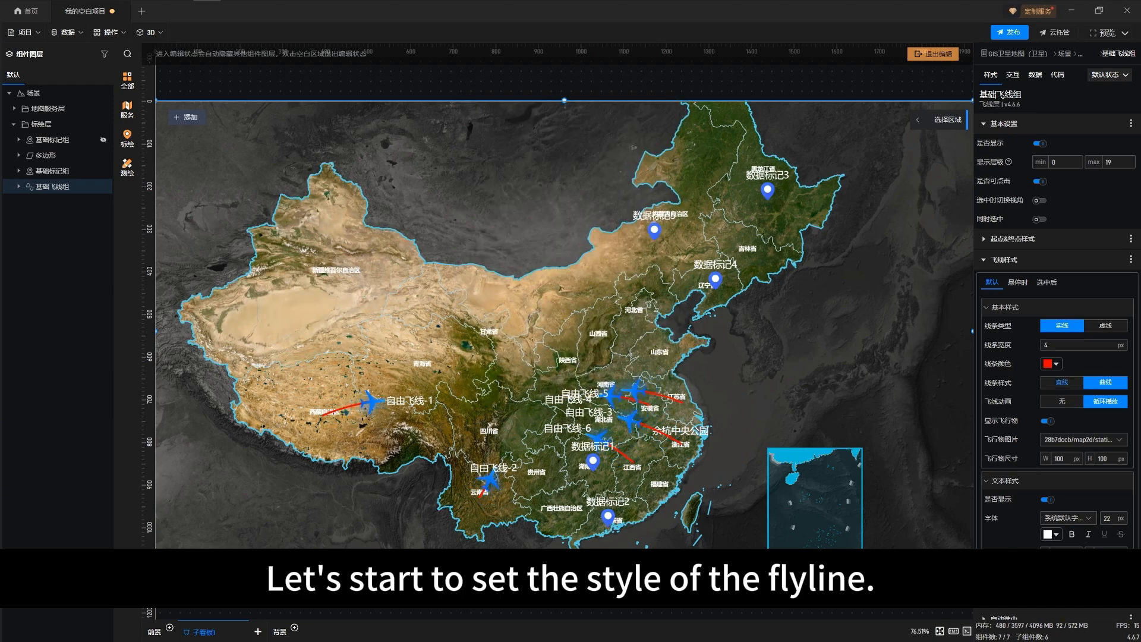
# Try the flyline group's 显示飞行物 option off and on, and look at the image choices for 飞行物图片
pyautogui.scroll(-1, 1055, 356)
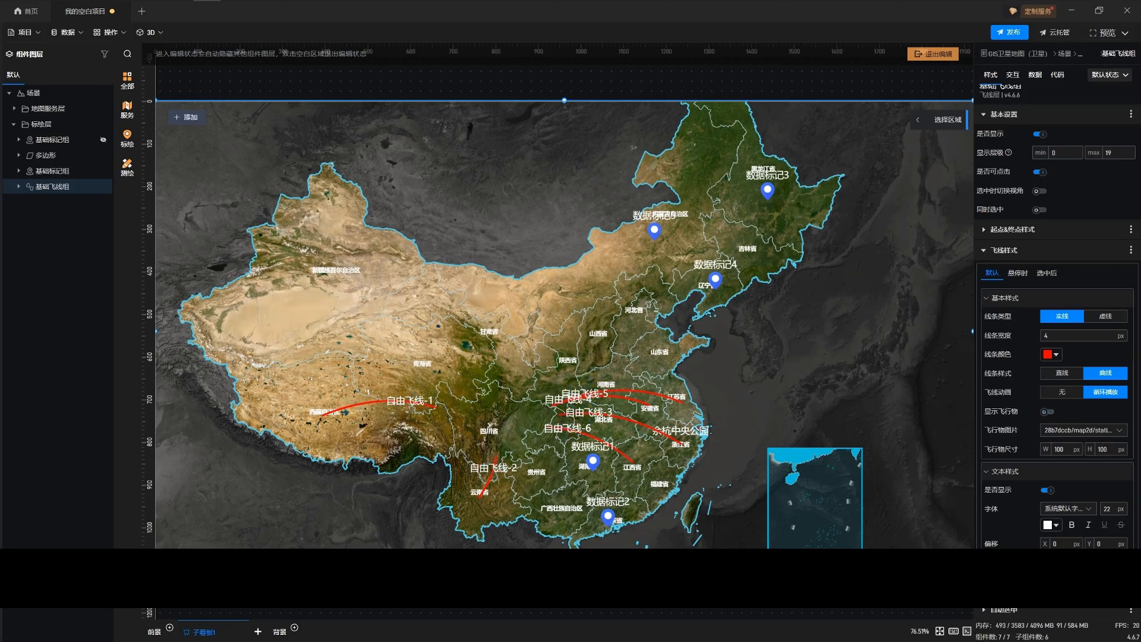
pyautogui.click(1047, 411)
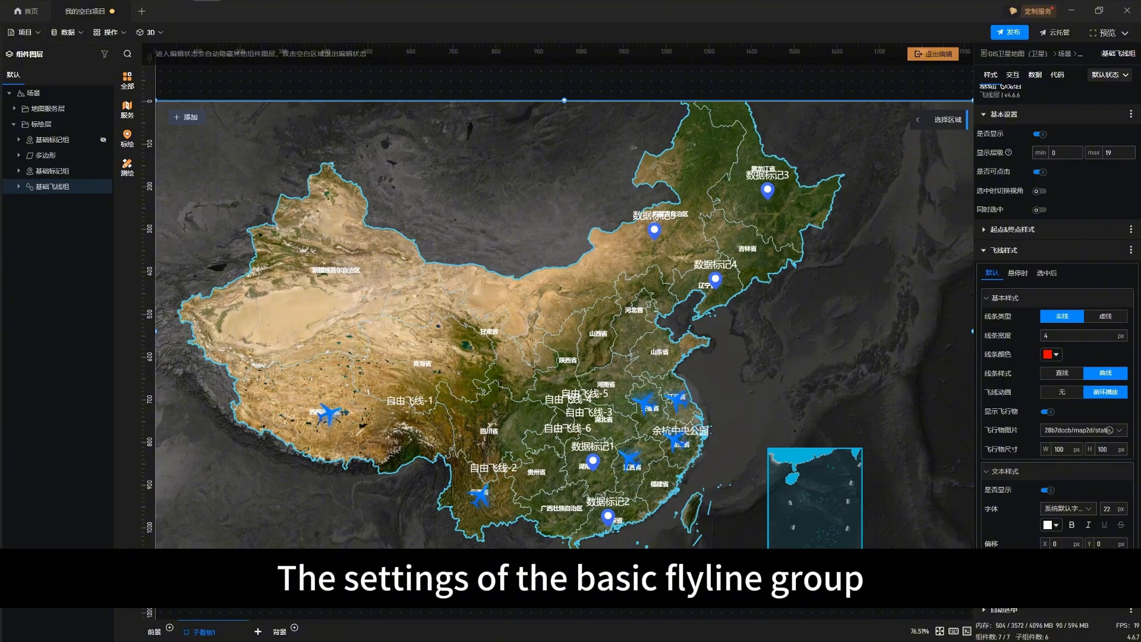
pyautogui.click(1044, 429)
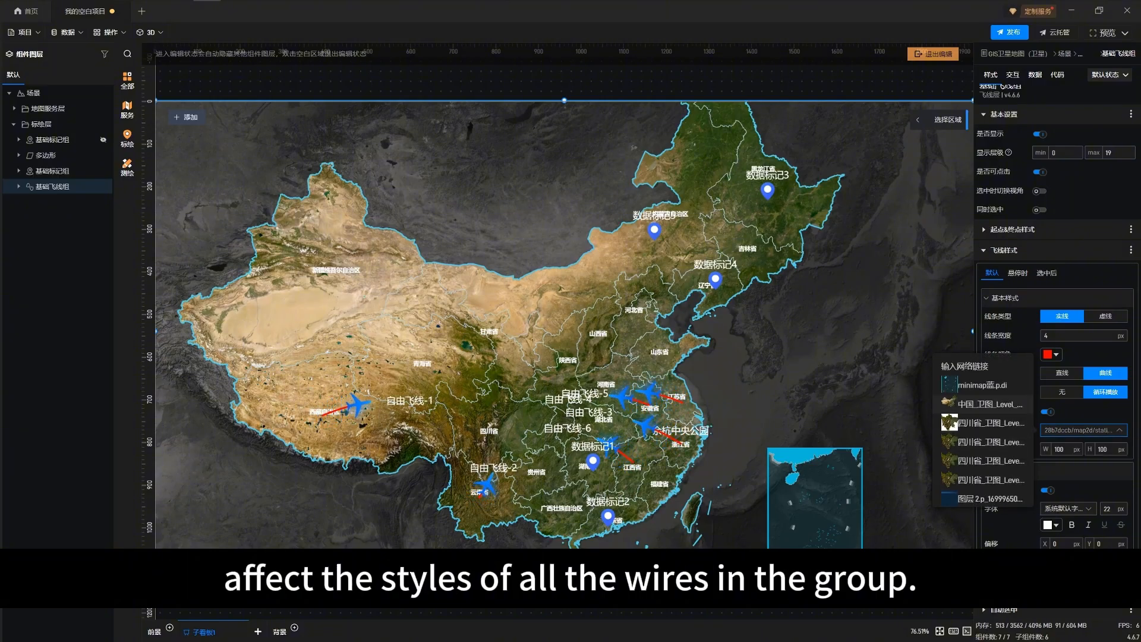
pyautogui.click(1065, 431)
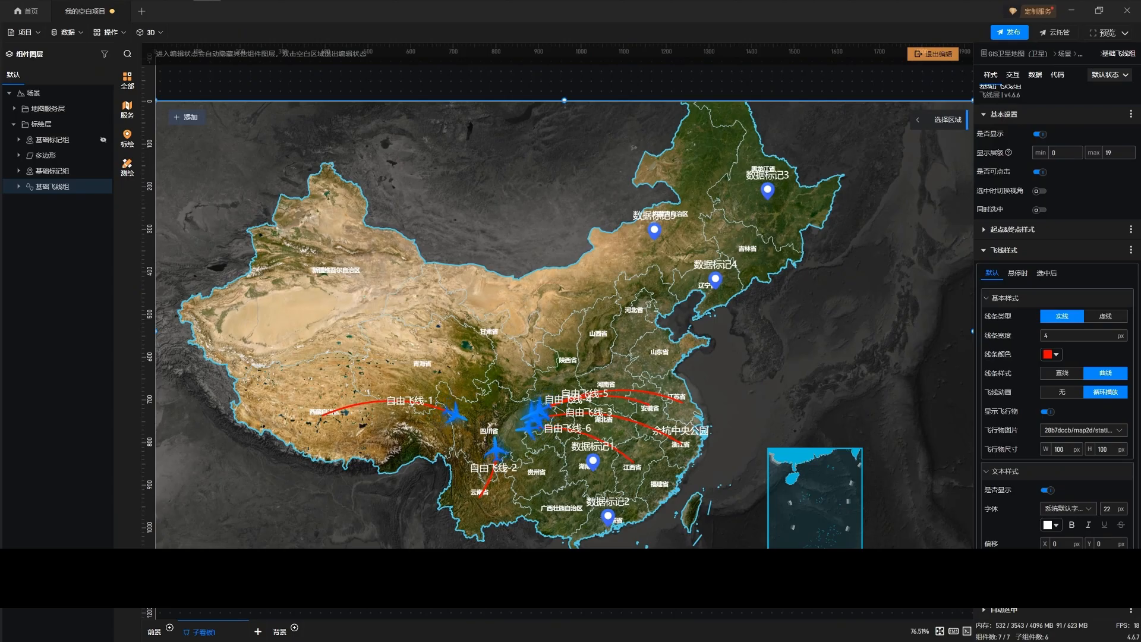
# Set the flyline group's 线条样式 to 直线 and its label text color to red #FF0000FF
pyautogui.click(1062, 373)
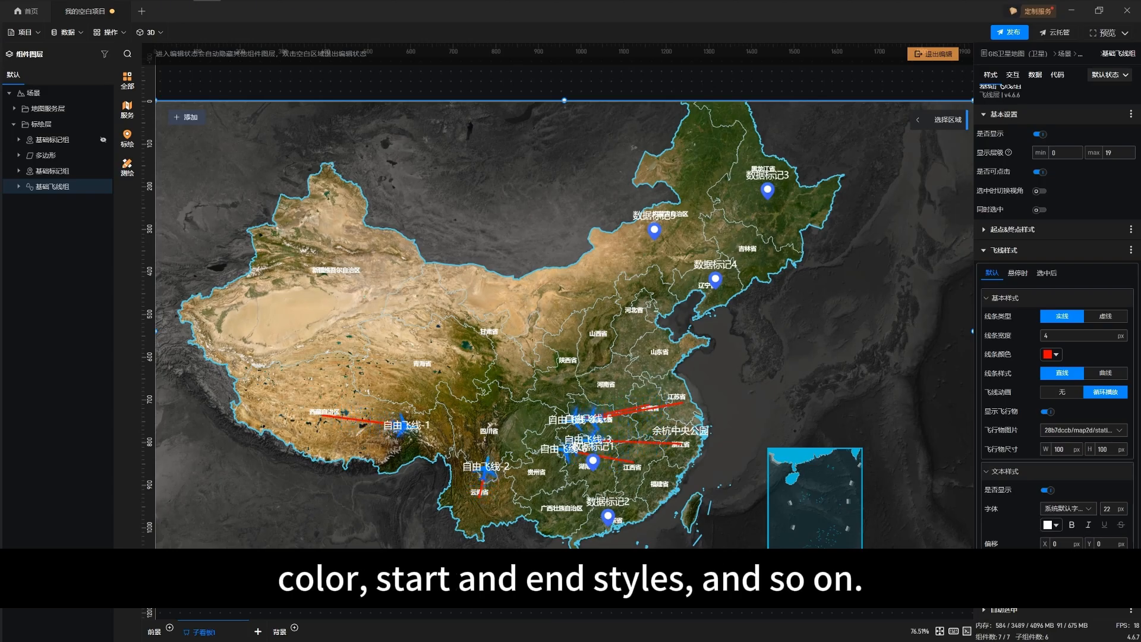
pyautogui.click(1051, 525)
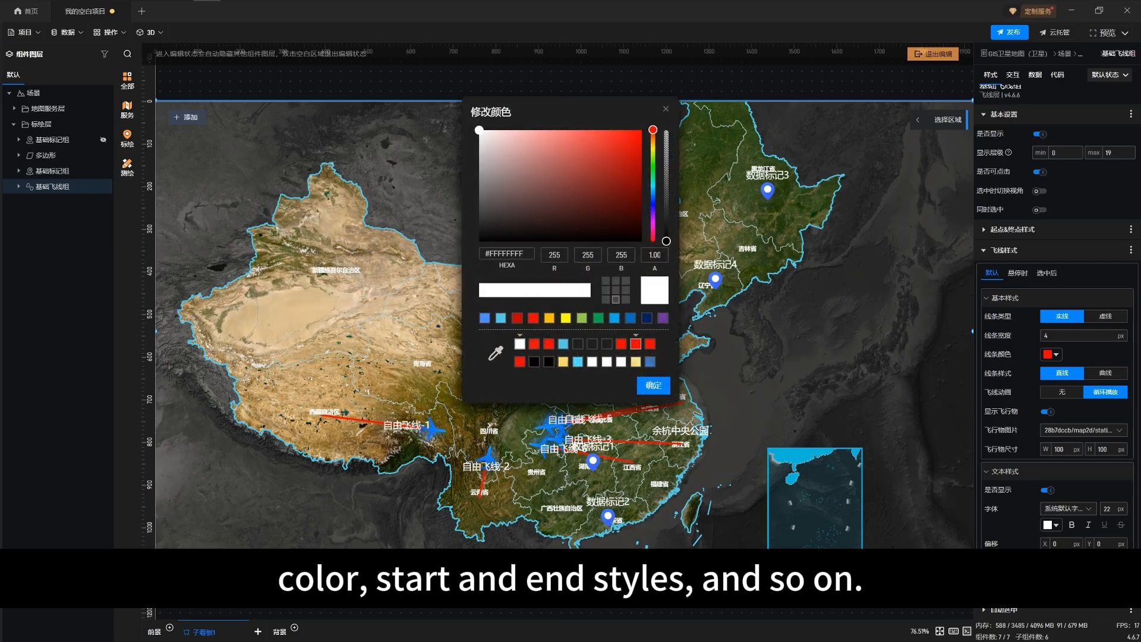
pyautogui.click(533, 318)
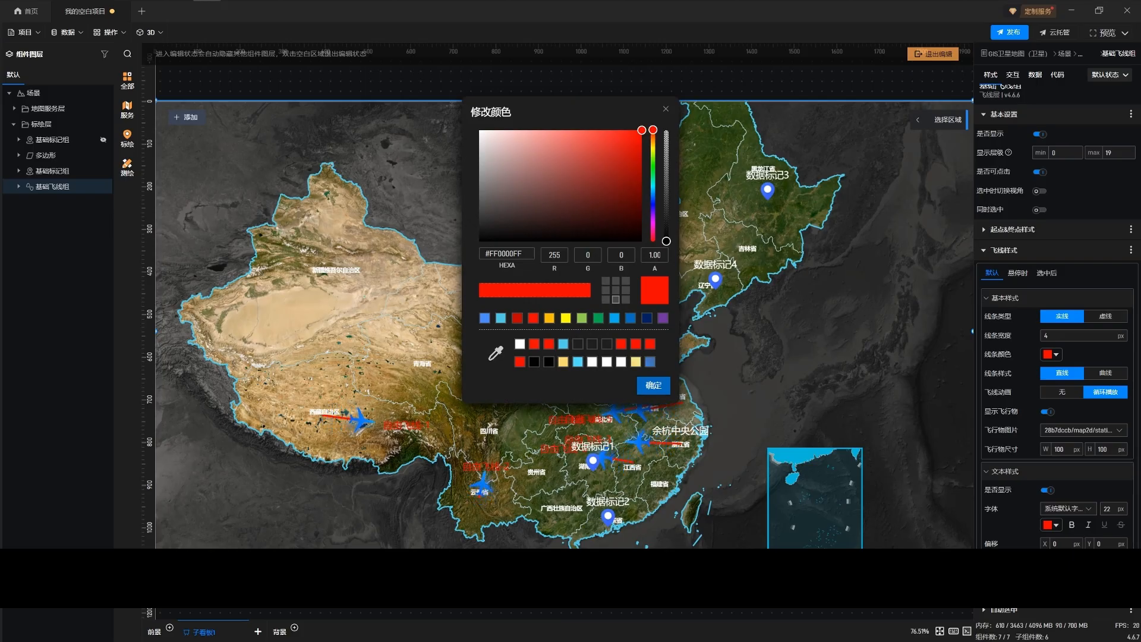
pyautogui.click(653, 386)
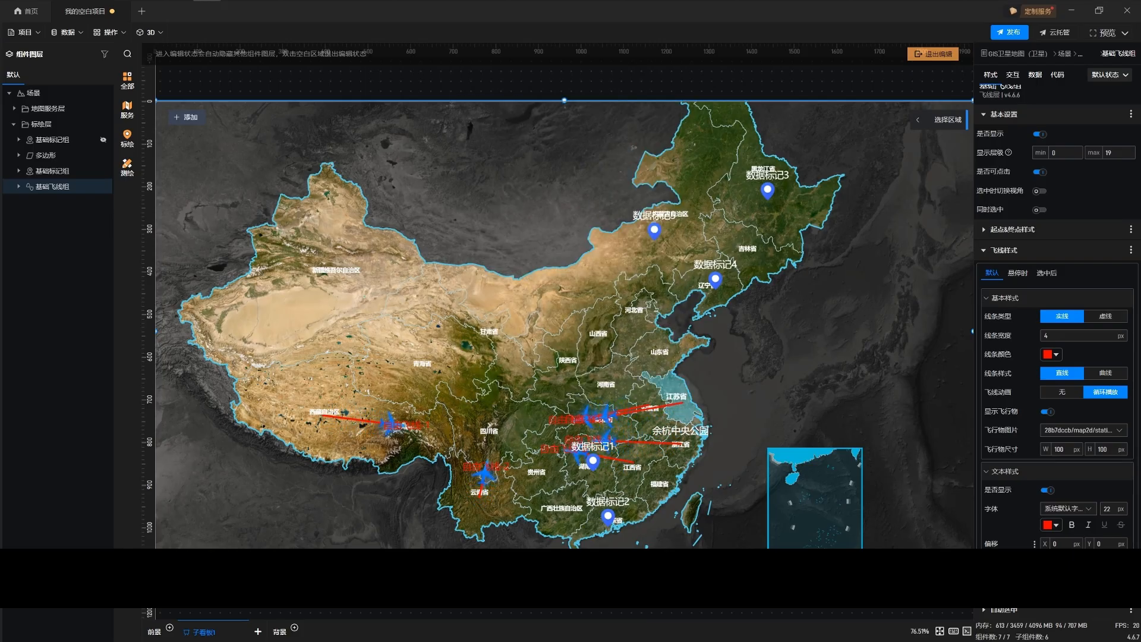
# Collapse the flyline group's 文本样式, expand its 面板设置, and exit map editing
pyautogui.click(1004, 472)
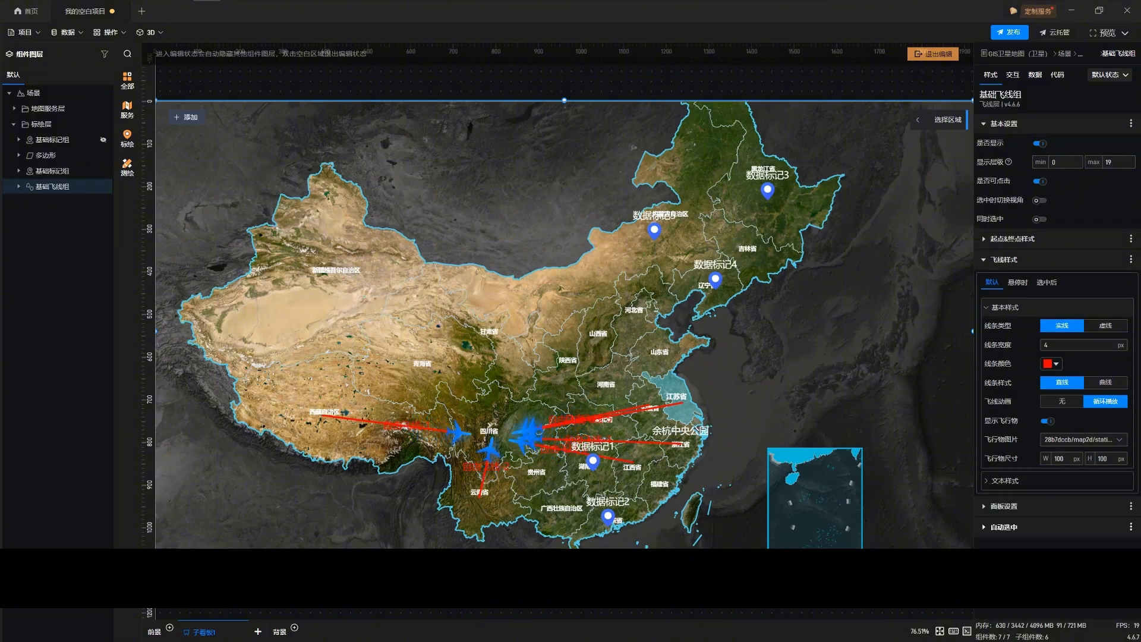
pyautogui.click(1003, 507)
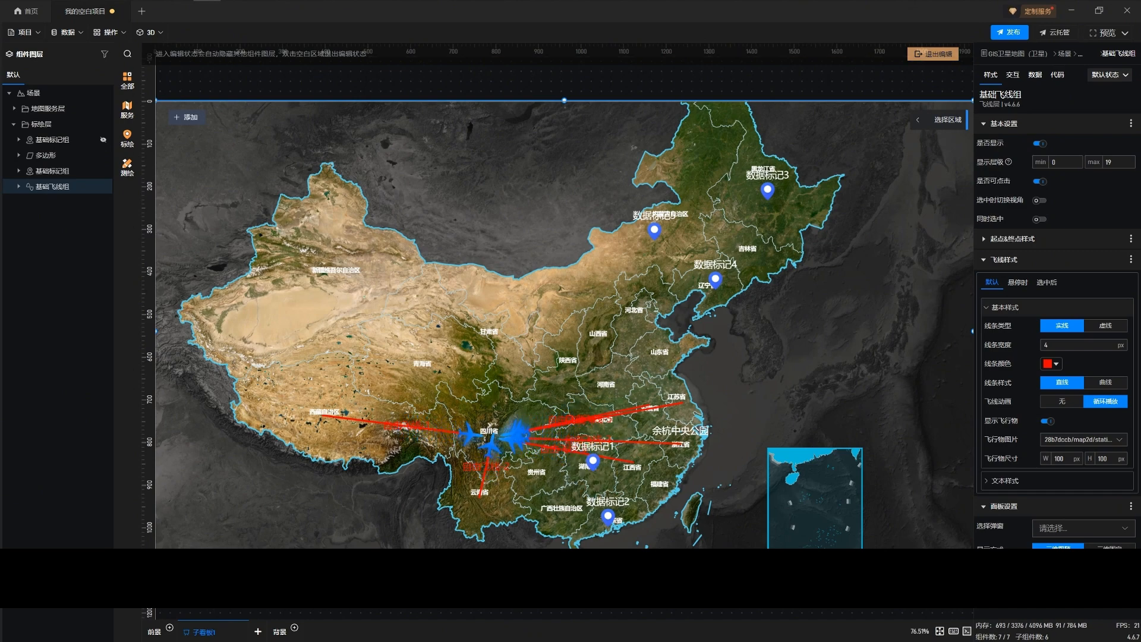
pyautogui.click(933, 54)
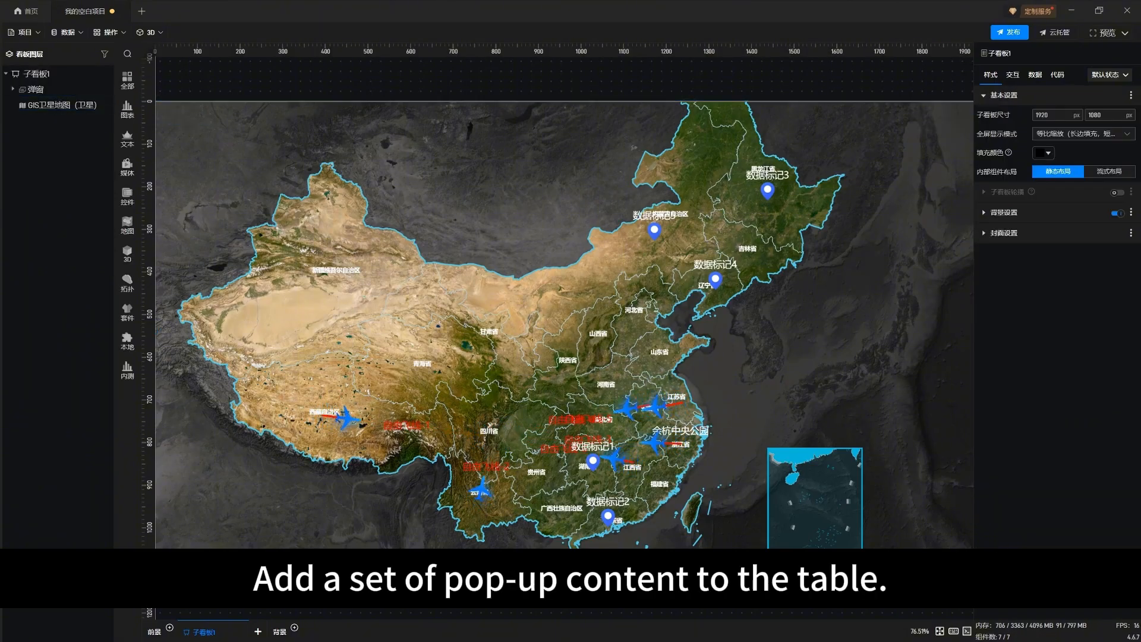
# Switch to the 示例数据.xls workbook and add the column header 弹窗内容 in cell D1 of the 飞线 sheet
pyautogui.hotkey('alt', 'Tab')
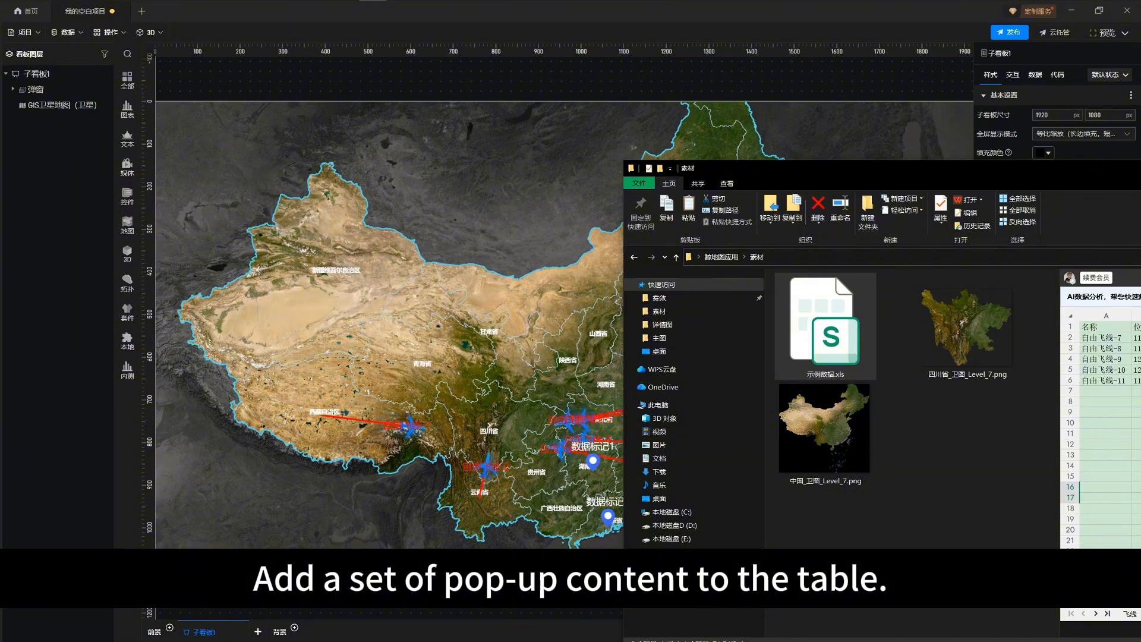
pyautogui.hotkey('alt', 'Tab')
pyautogui.moveTo(1140, 339); pyautogui.dragTo(617, 210)
pyautogui.click(474, 528)
pyautogui.moveTo(771, 339); pyautogui.dragTo(958, 338)
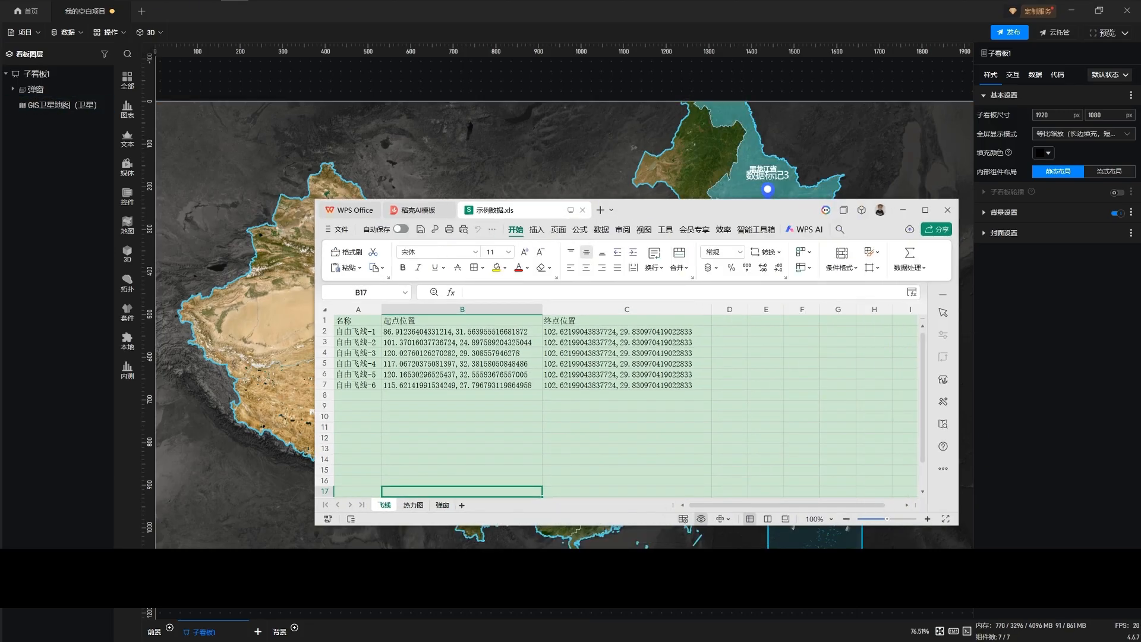
pyautogui.click(730, 320)
pyautogui.write('t弹窗内容')
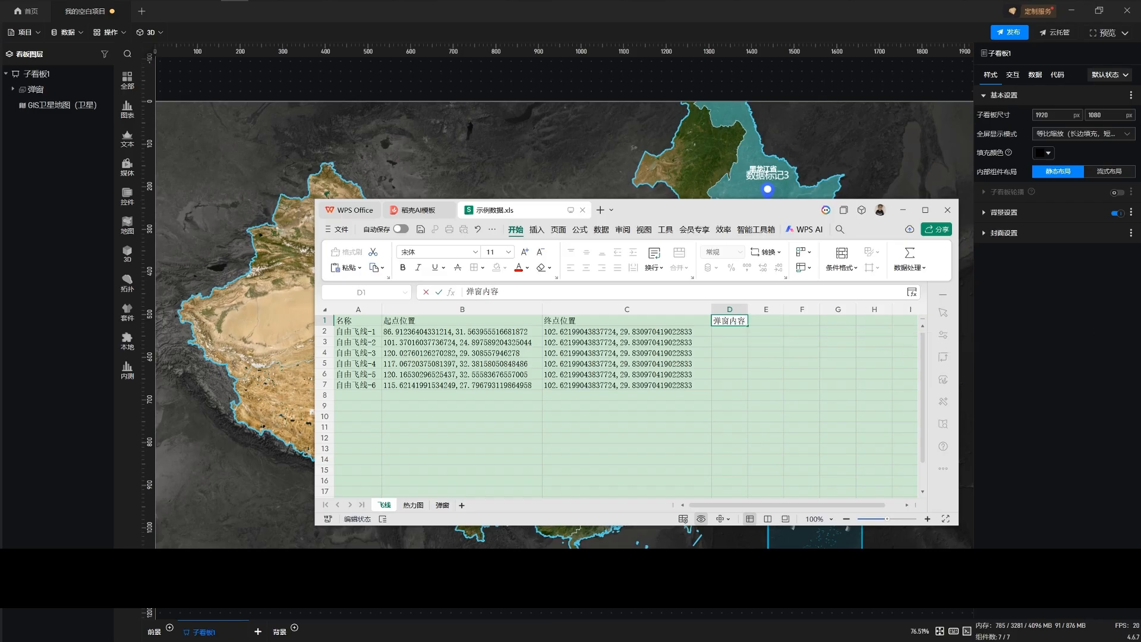
pyautogui.press('Return')
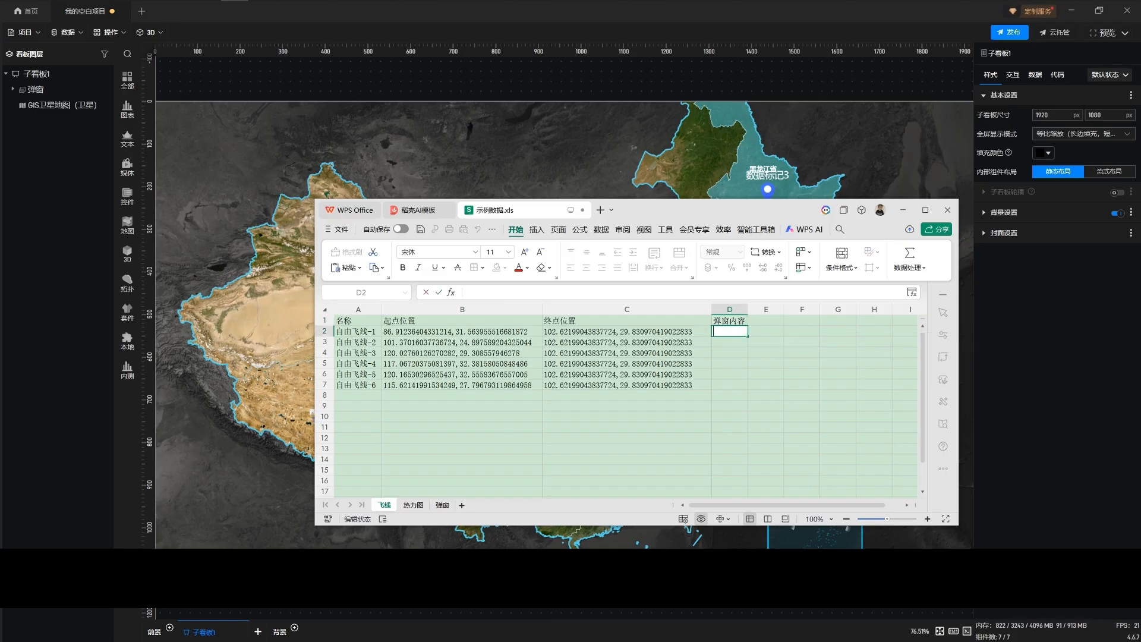
# Enter 内容1 in cell D2 and fill the series through 内容6 in D7
pyautogui.write('内容1')
pyautogui.press('Return')
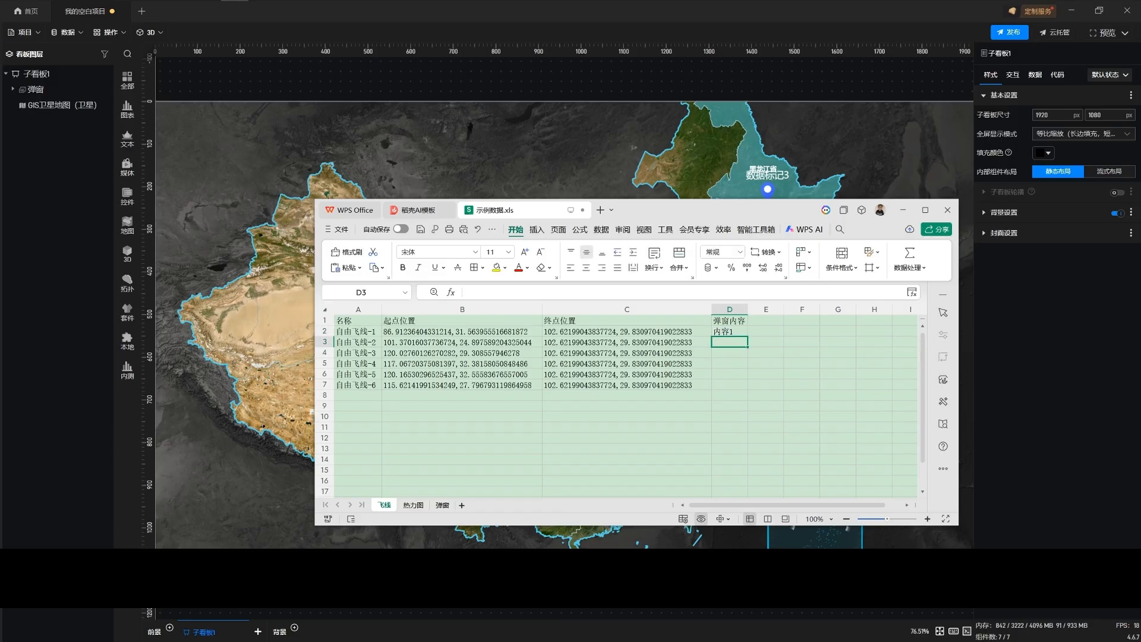
pyautogui.press('Up')
pyautogui.moveTo(748, 336); pyautogui.dragTo(747, 387)
pyautogui.click(802, 374)
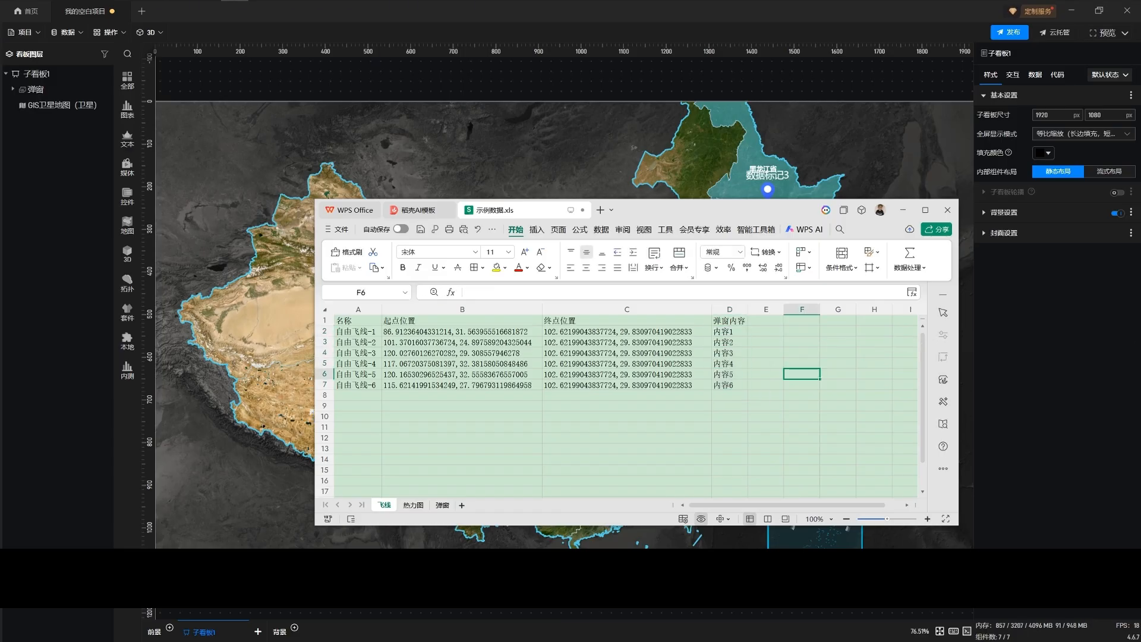
# Switch back to the dashboard project, save it, and refresh its data
pyautogui.click(788, 158)
pyautogui.hotkey('ctrl', 's')
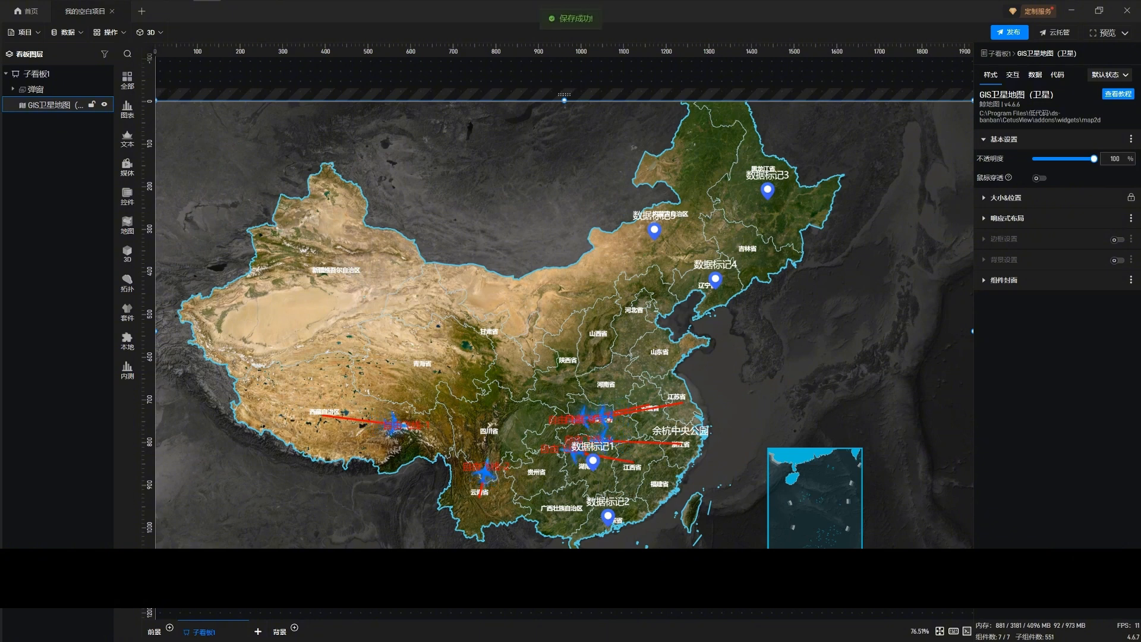
pyautogui.hotkey('ctrl', 'F5')
pyautogui.click(67, 33)
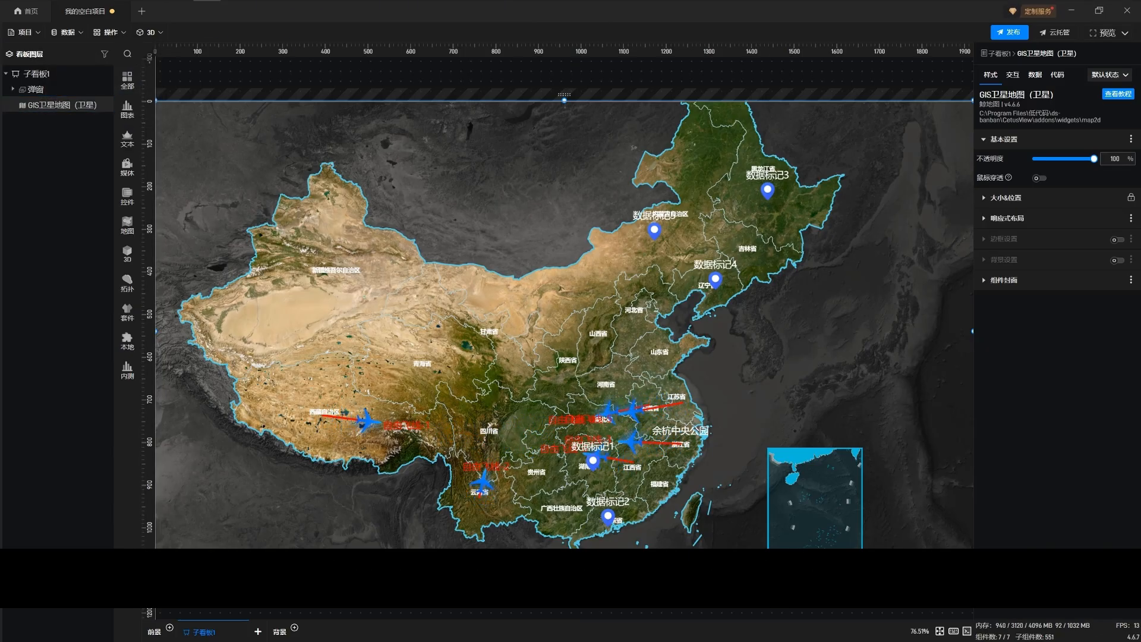
# Search the component library for 弹窗, add the first 弹窗 component, and place it over the centre of the map
pyautogui.moveTo(127, 110)
pyautogui.click(167, 55)
pyautogui.write('tc')
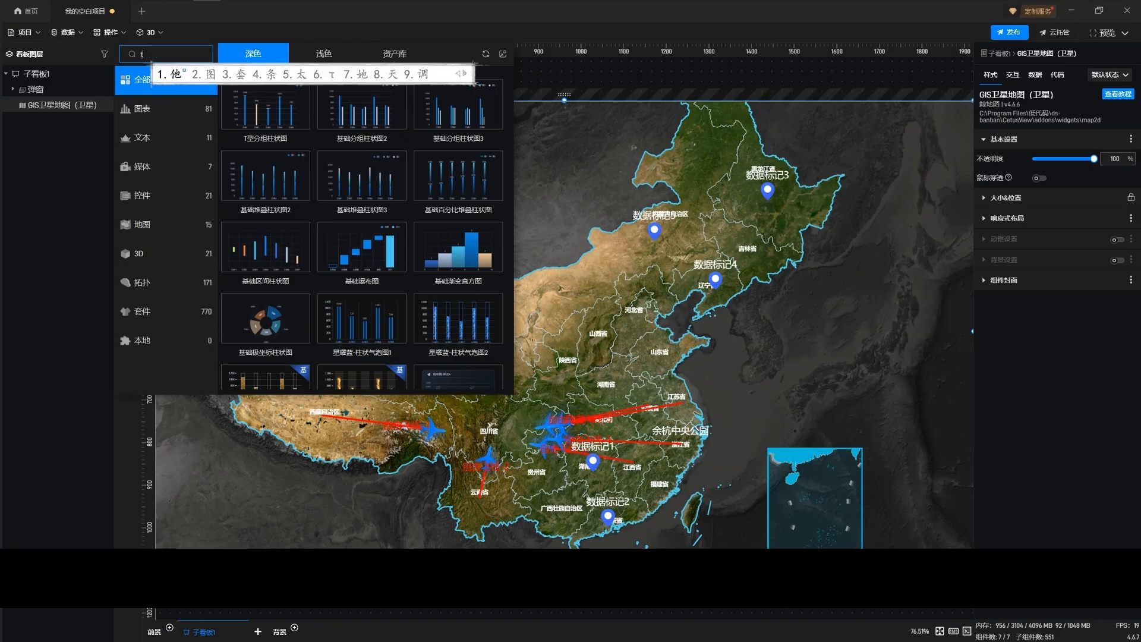
pyautogui.press('space')
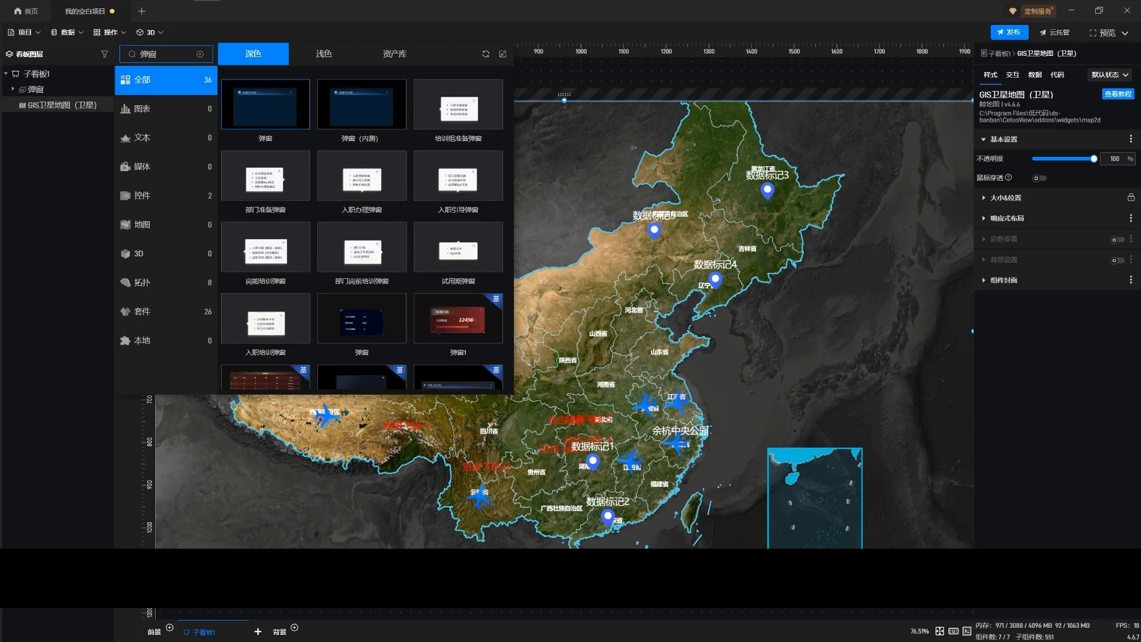
pyautogui.click(266, 105)
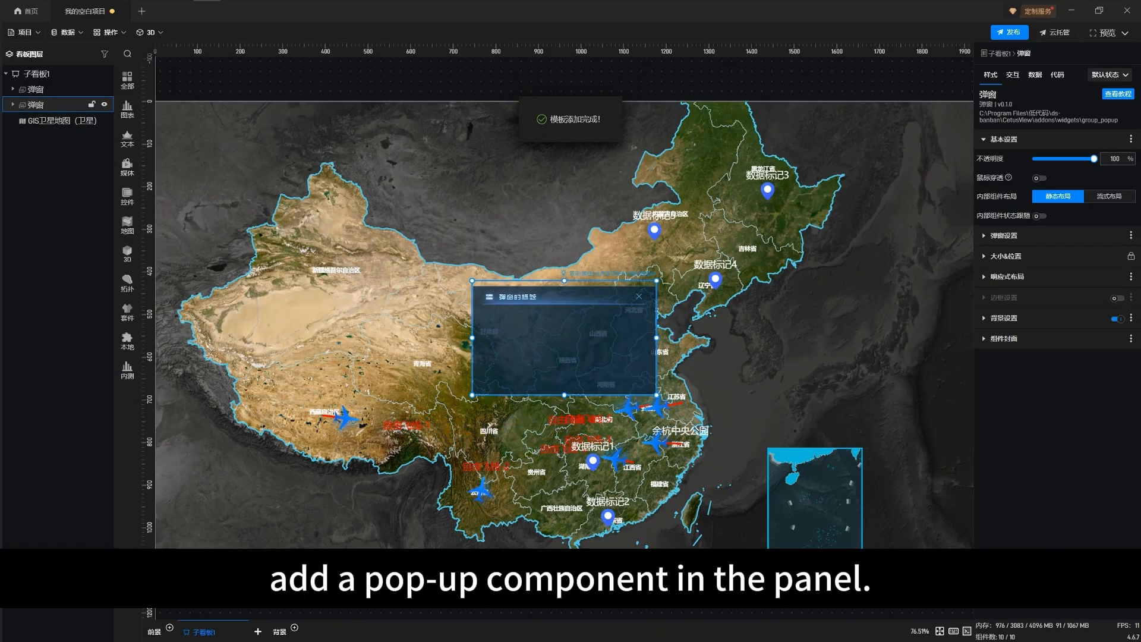
pyautogui.moveTo(570, 358); pyautogui.dragTo(564, 331)
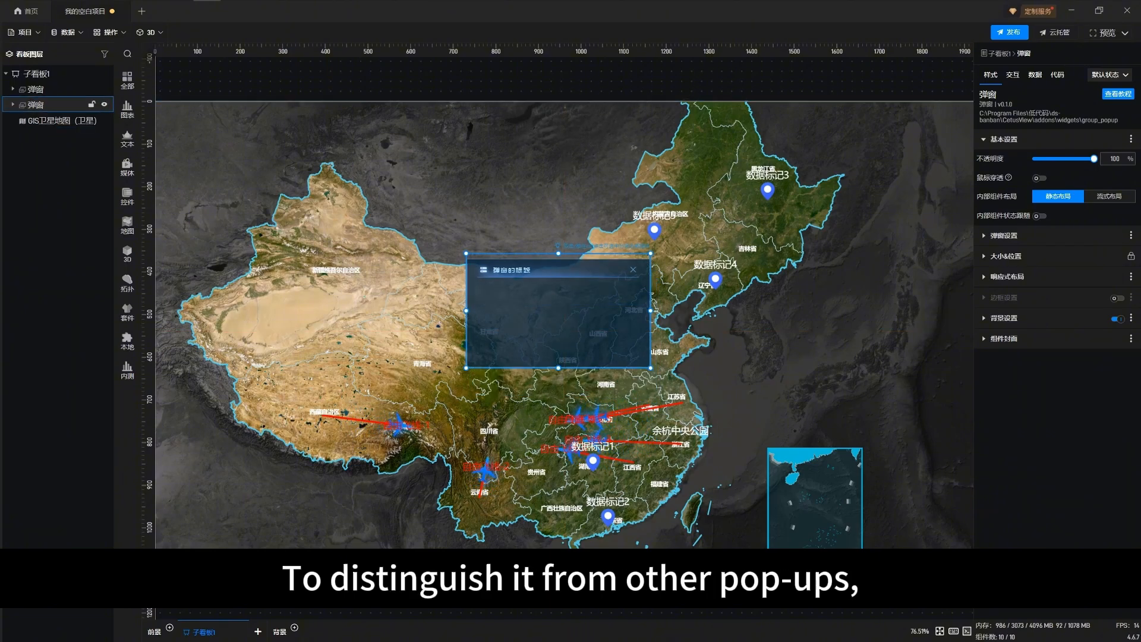
# Rename the newly added 弹窗 layer as 飞线弹窗
pyautogui.rightClick(35, 105)
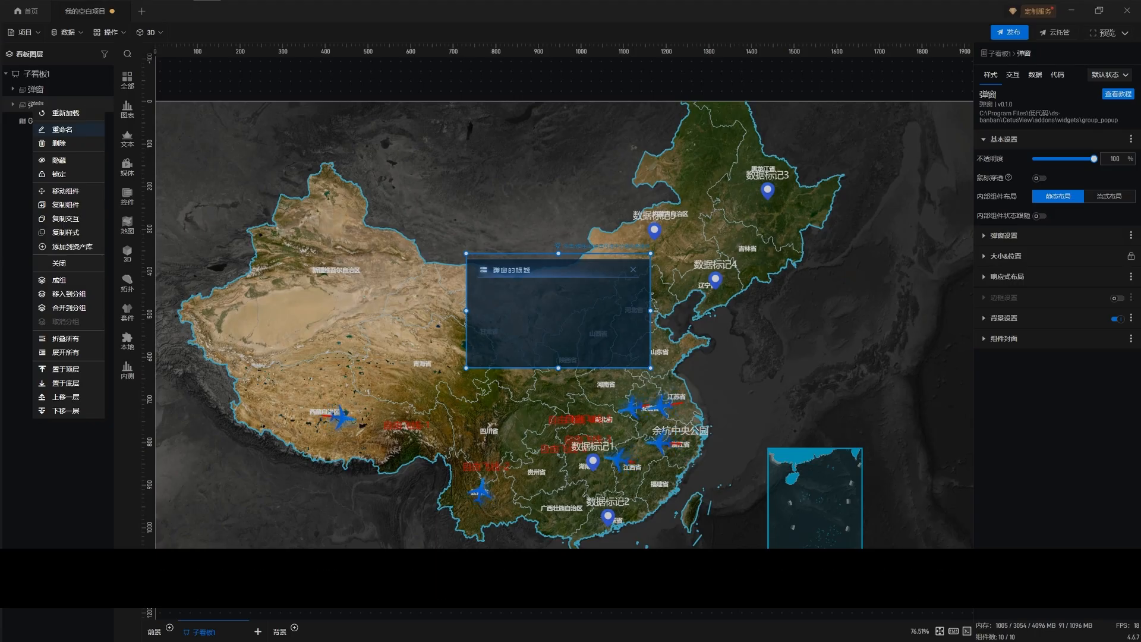
pyautogui.click(62, 129)
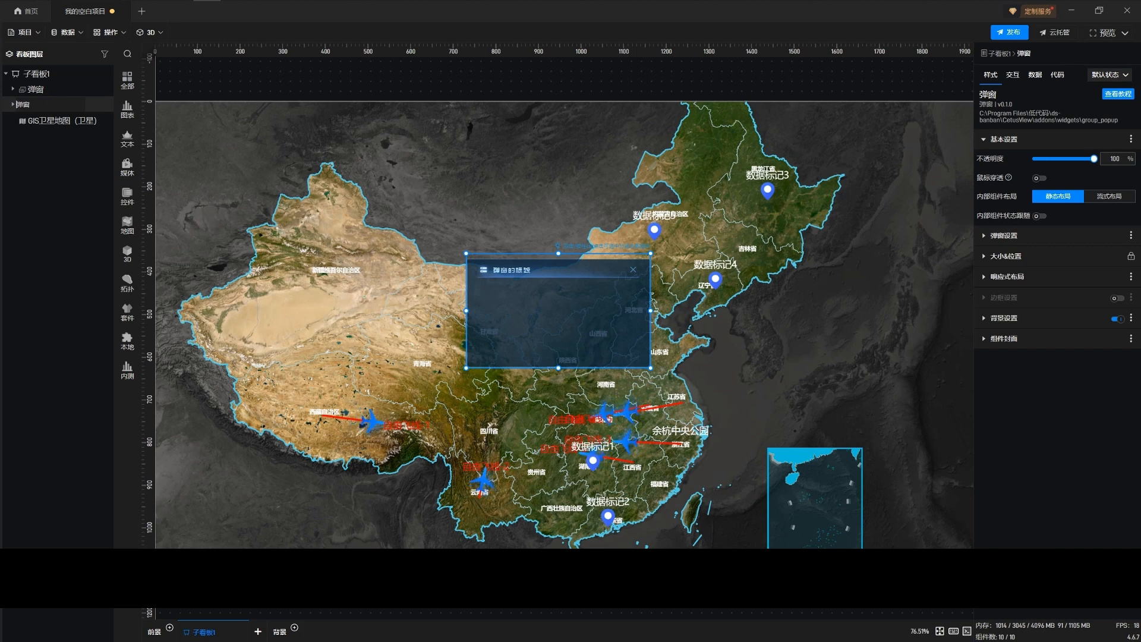
pyautogui.write('f')
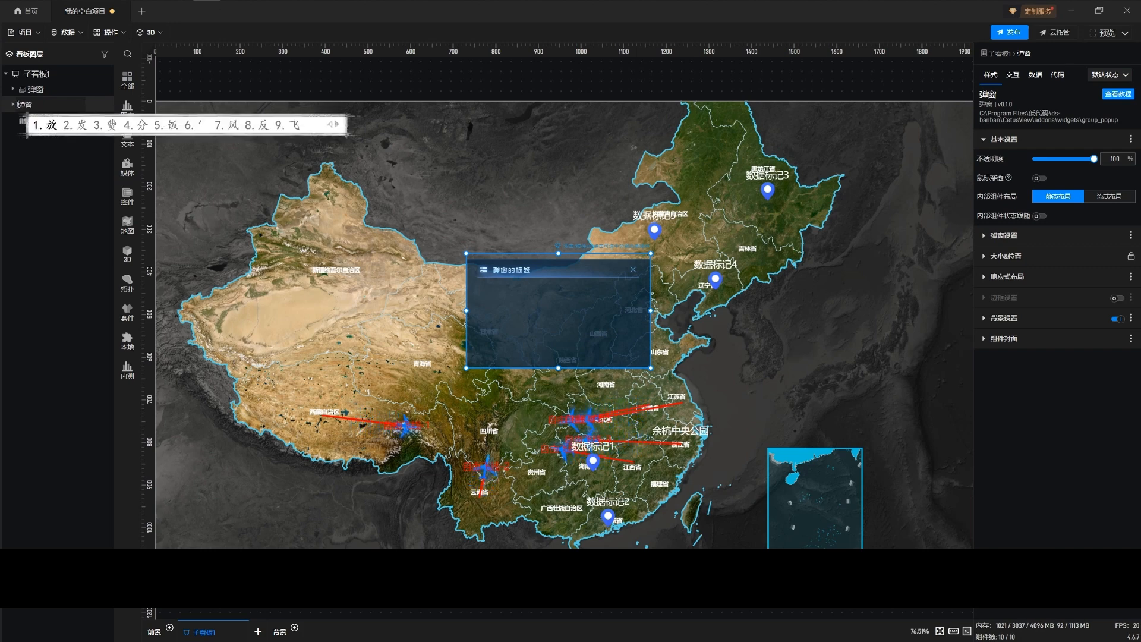
pyautogui.write('ei')
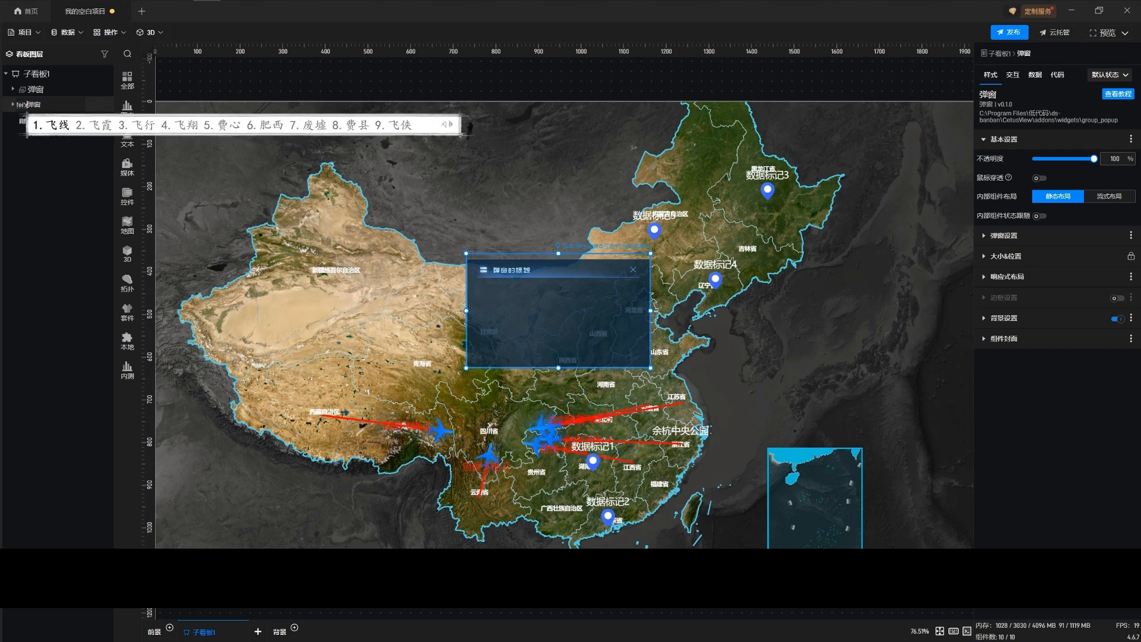
pyautogui.press('space')
pyautogui.press('Return')
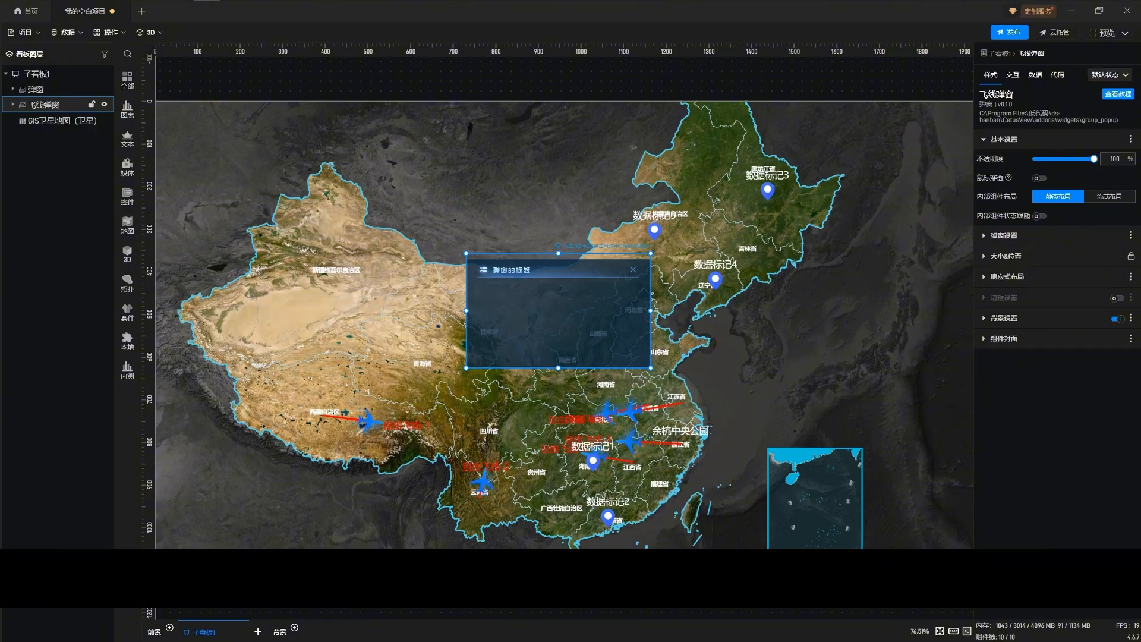
# Add a 基础单行文本 component inside 飞线弹窗 and place it in the middle of the popup
pyautogui.click(12, 104)
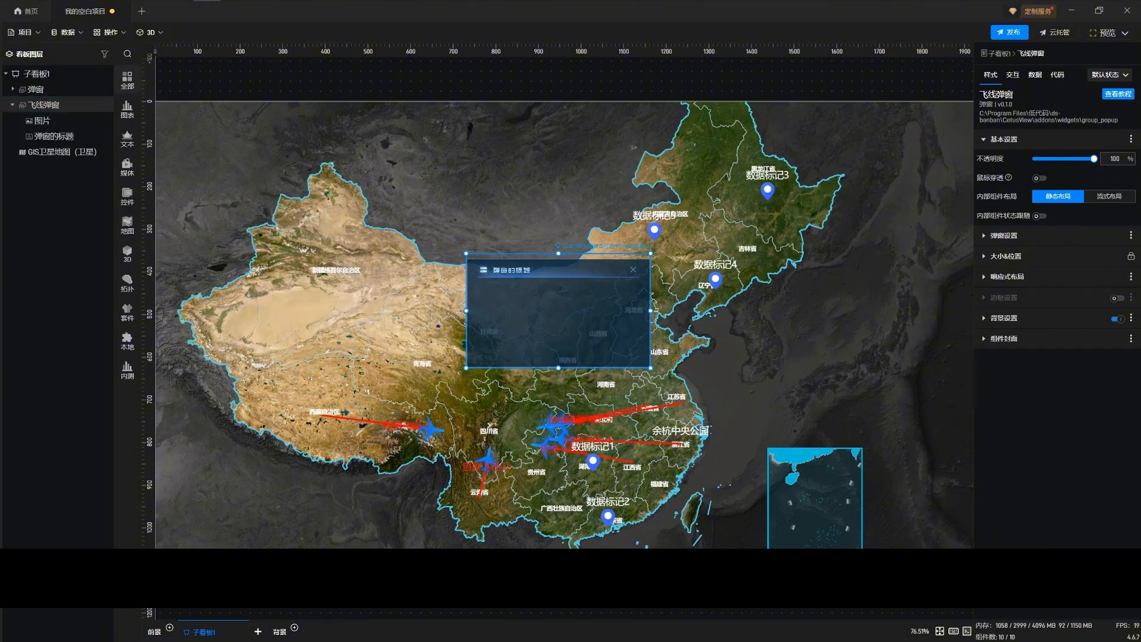
pyautogui.click(127, 80)
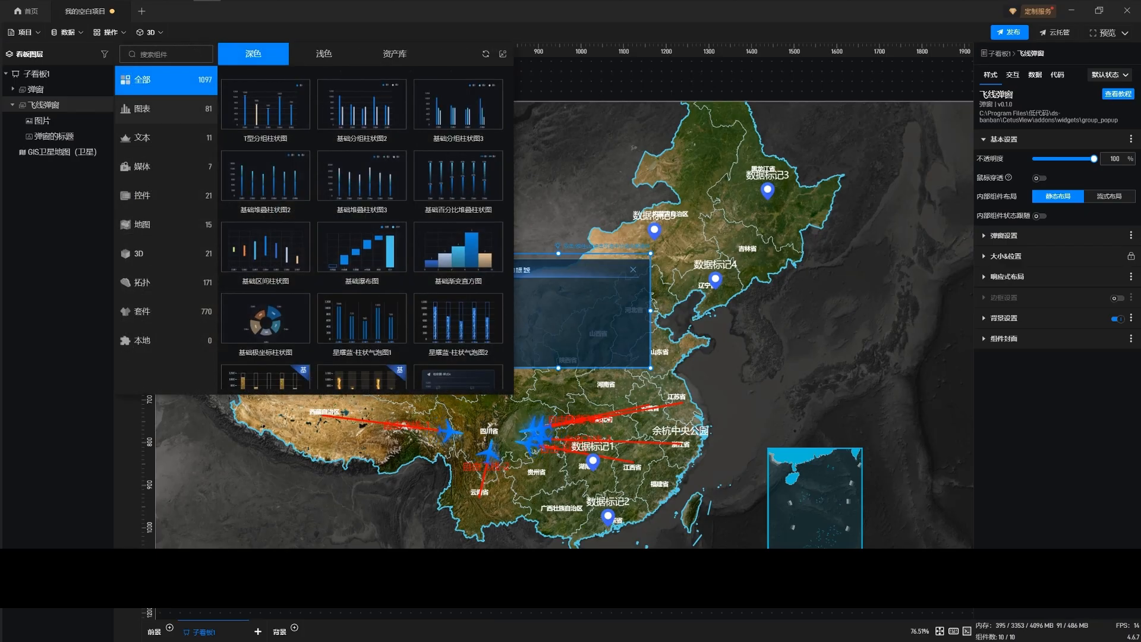
pyautogui.click(166, 138)
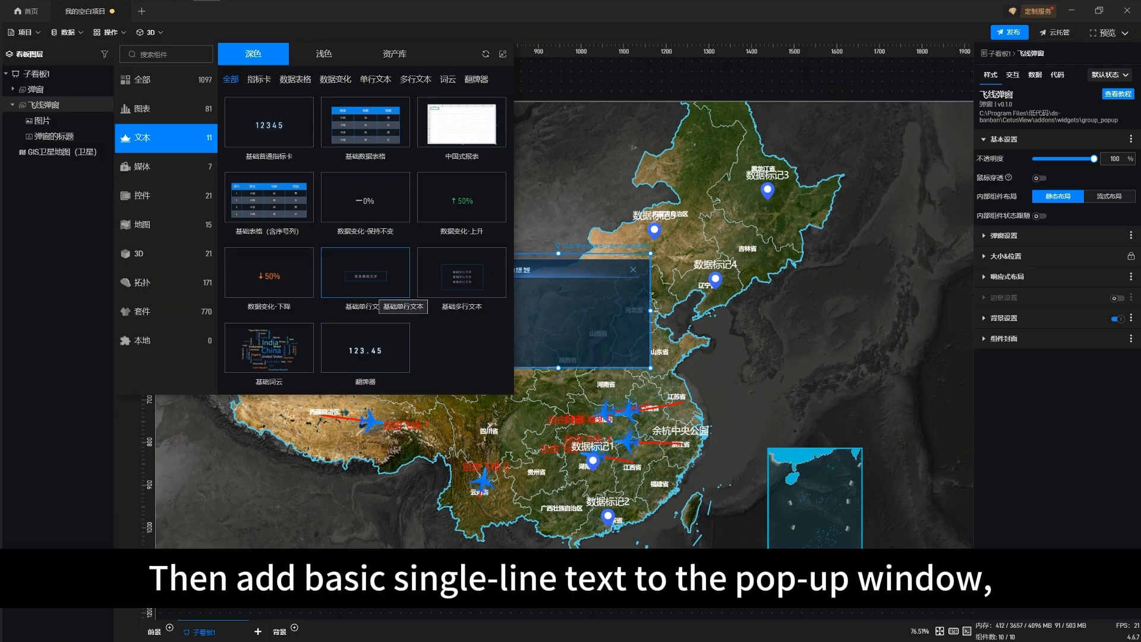
pyautogui.click(365, 272)
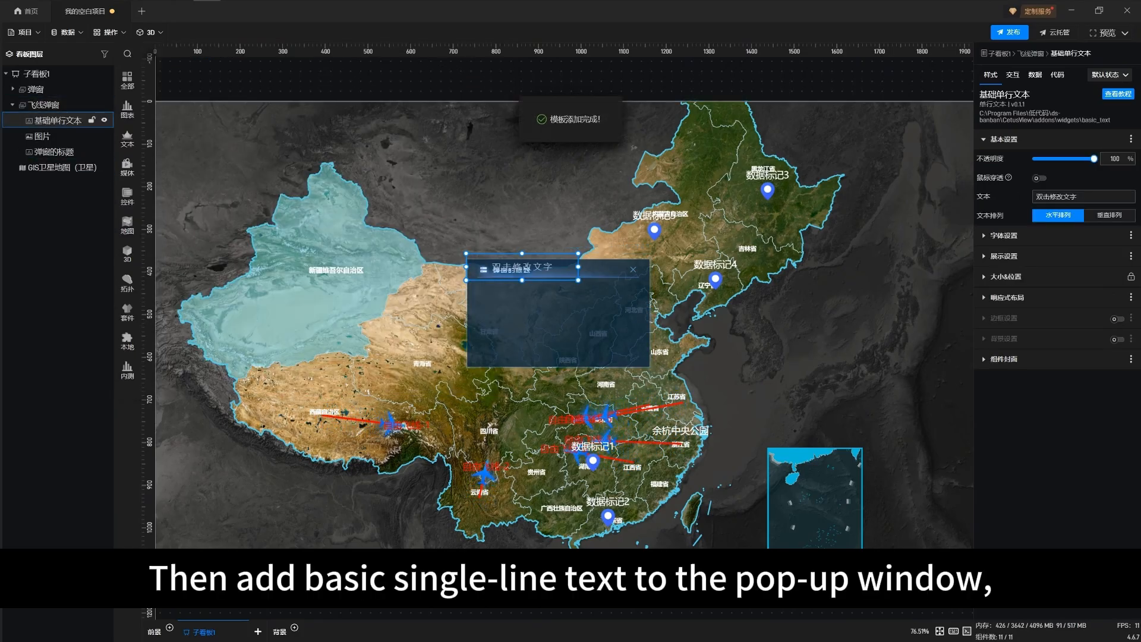
pyautogui.moveTo(516, 266); pyautogui.dragTo(552, 310)
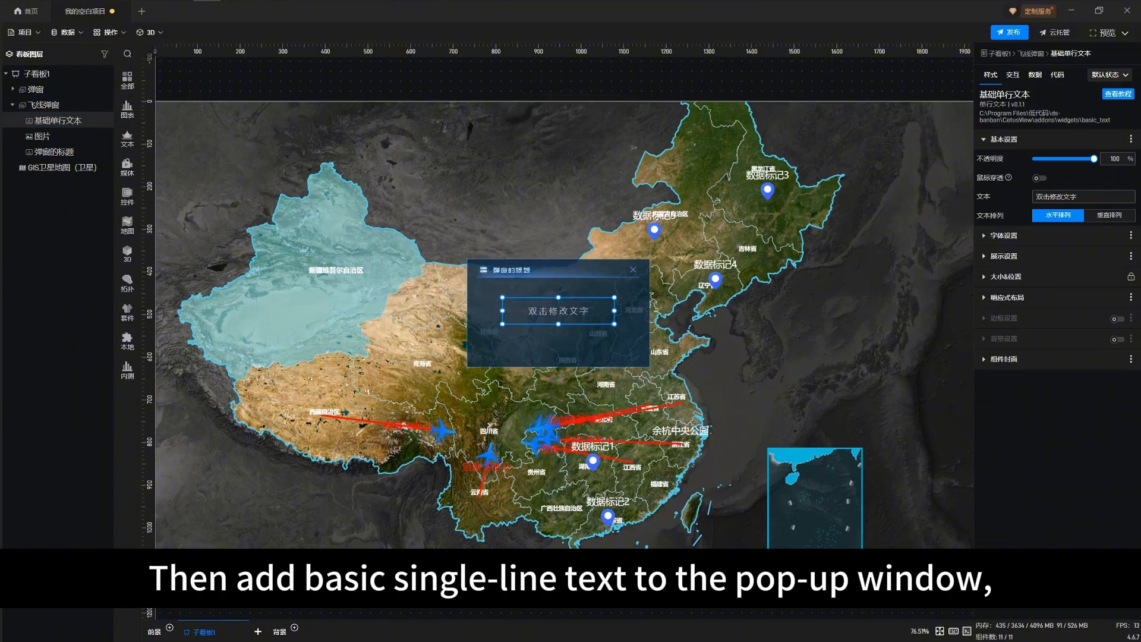
# Enable 受其他组件联动 in the single-line text's 数据联动 settings
pyautogui.click(1035, 74)
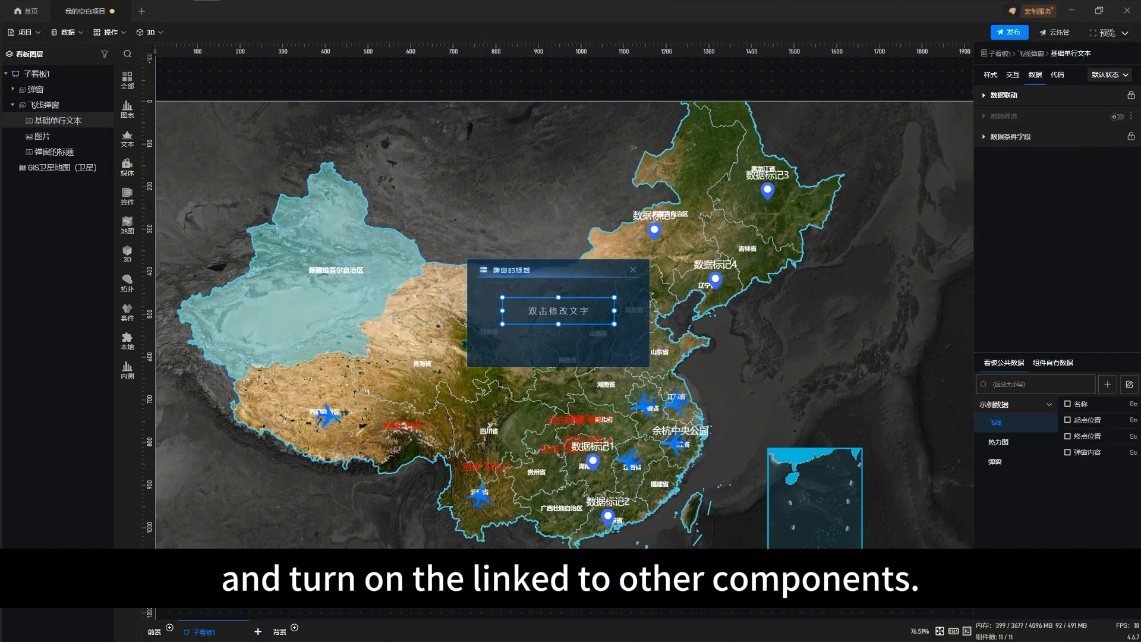
pyautogui.click(1004, 95)
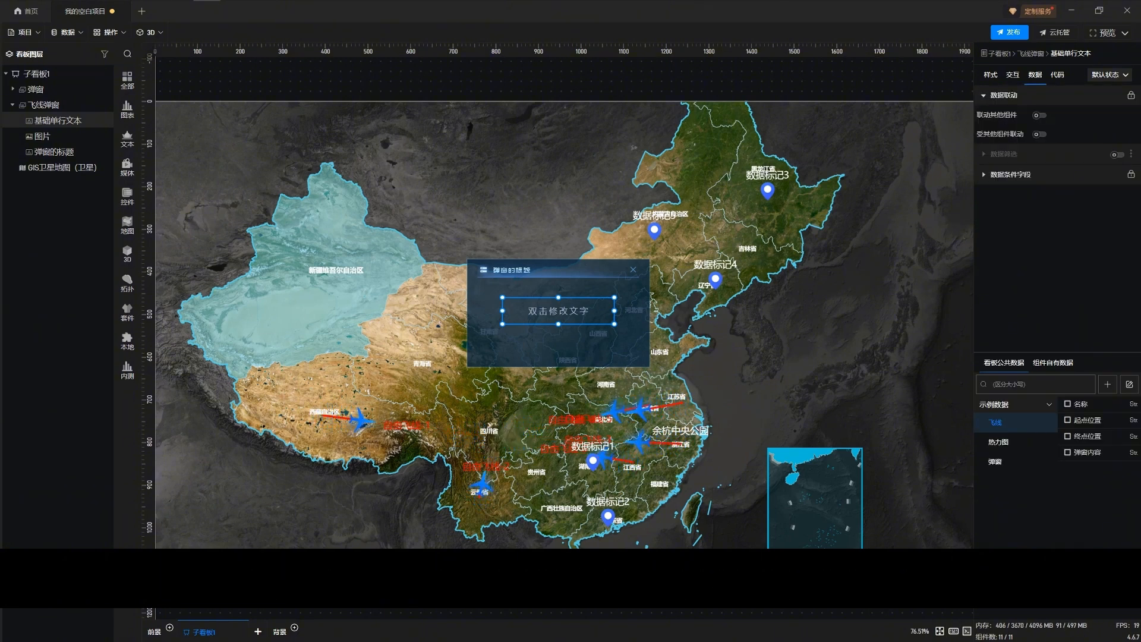
pyautogui.click(1039, 134)
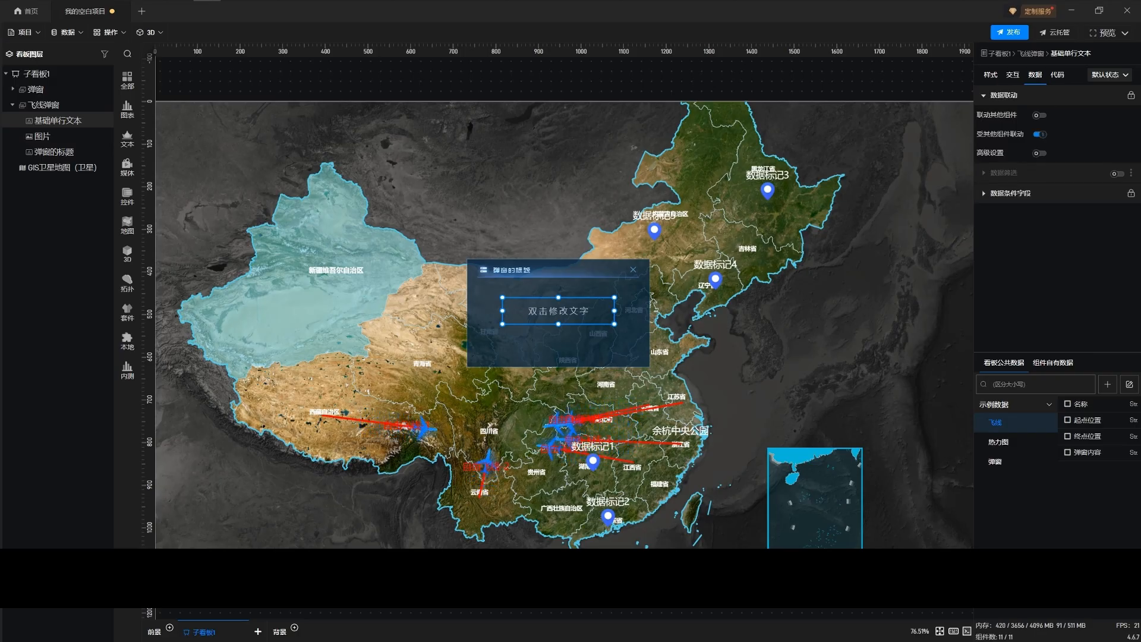
# Generate a data field for the single-line text's 文本 property and bind it to 弹窗内容 from the 飞线 sheet
pyautogui.click(990, 75)
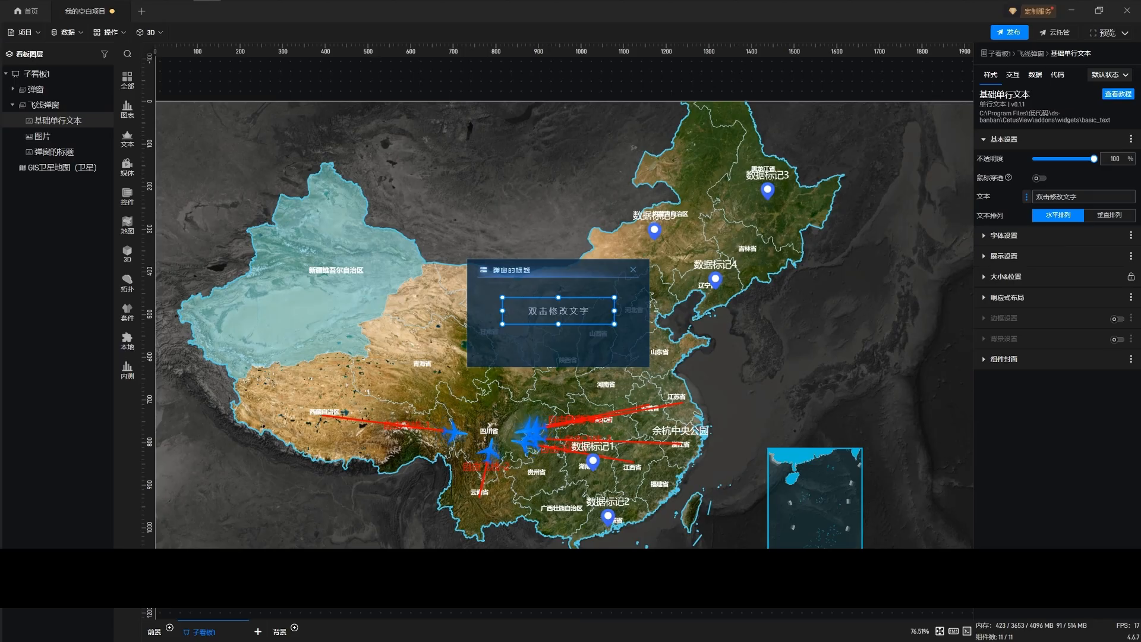
pyautogui.click(1026, 197)
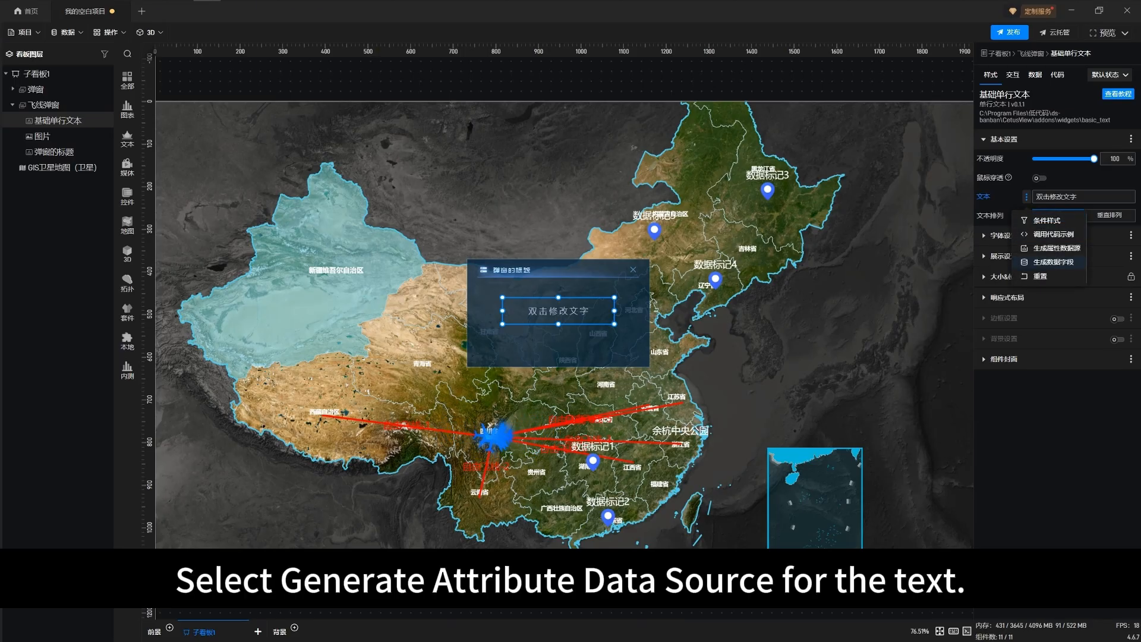
pyautogui.click(1056, 262)
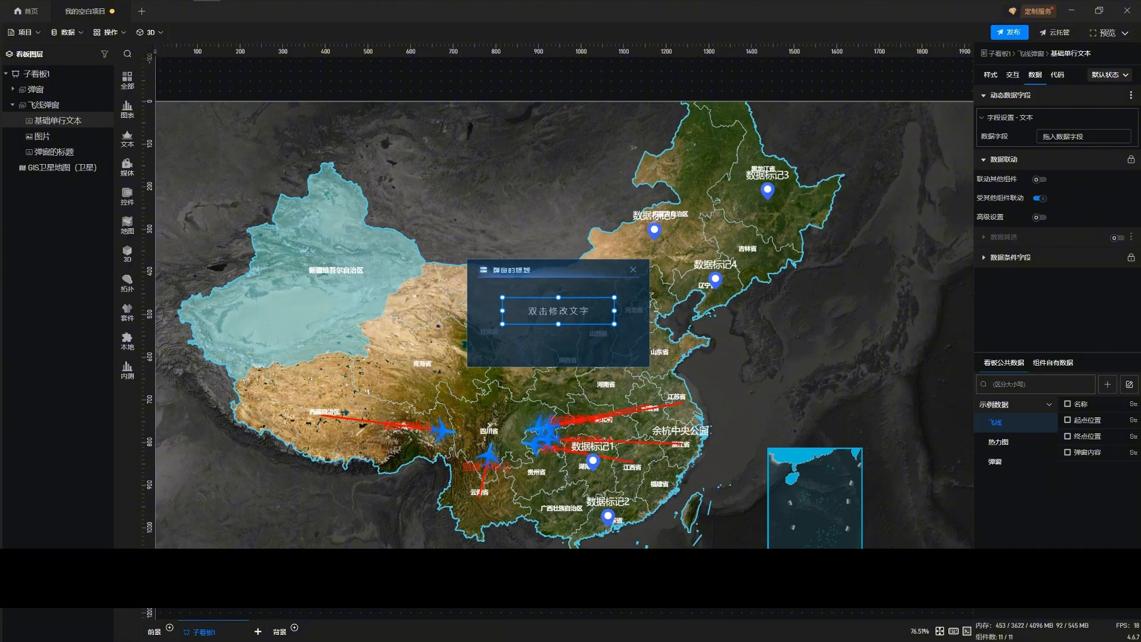
pyautogui.moveTo(1087, 452); pyautogui.dragTo(1049, 137)
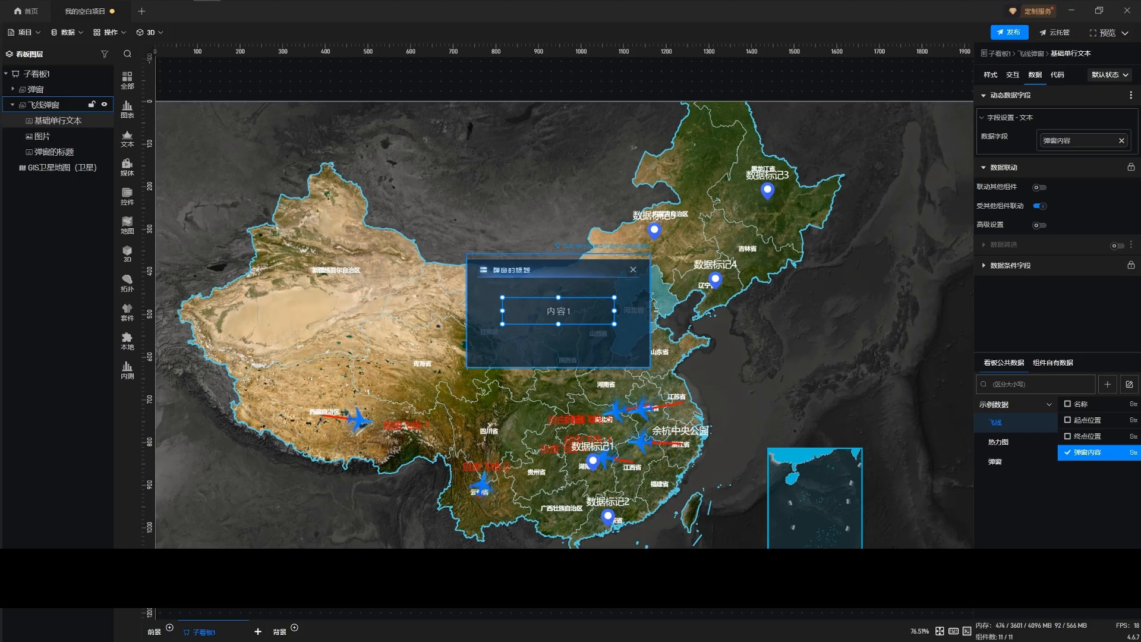
# Close the popup, enter map editing, and enable 联动其他组件 for 基础飞线组, ending on its style settings
pyautogui.click(633, 270)
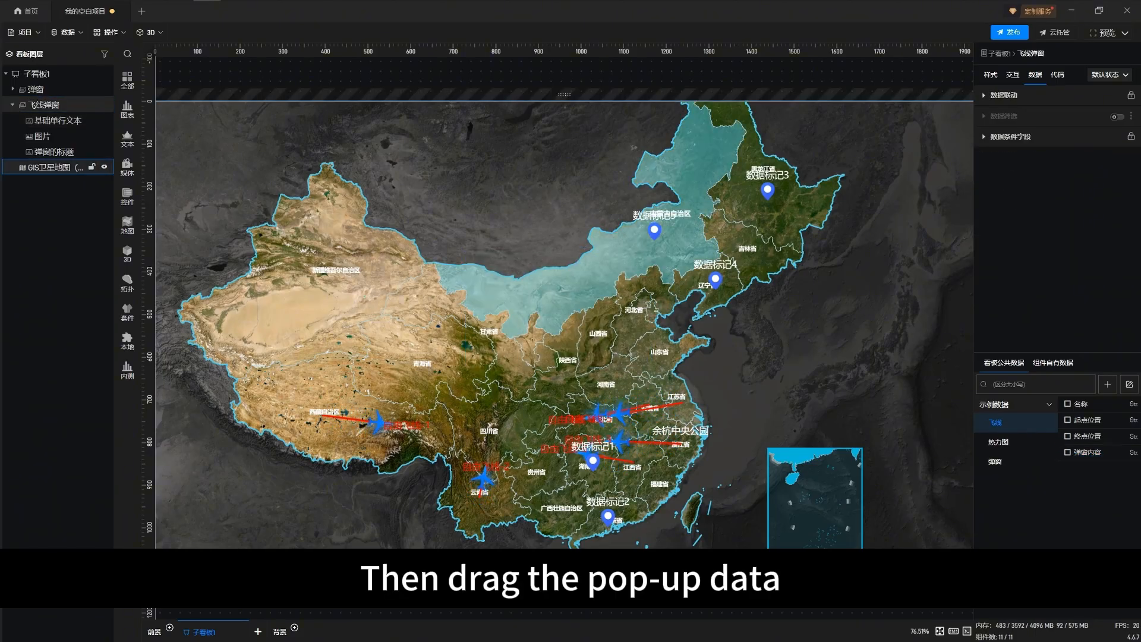
pyautogui.doubleClick(633, 268)
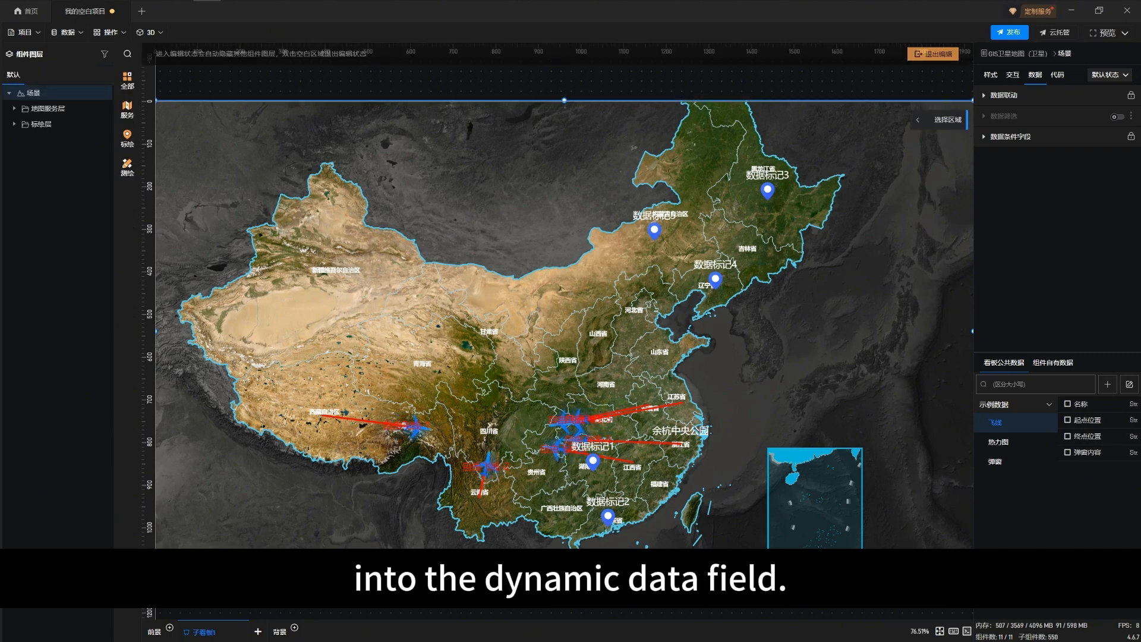
pyautogui.click(14, 124)
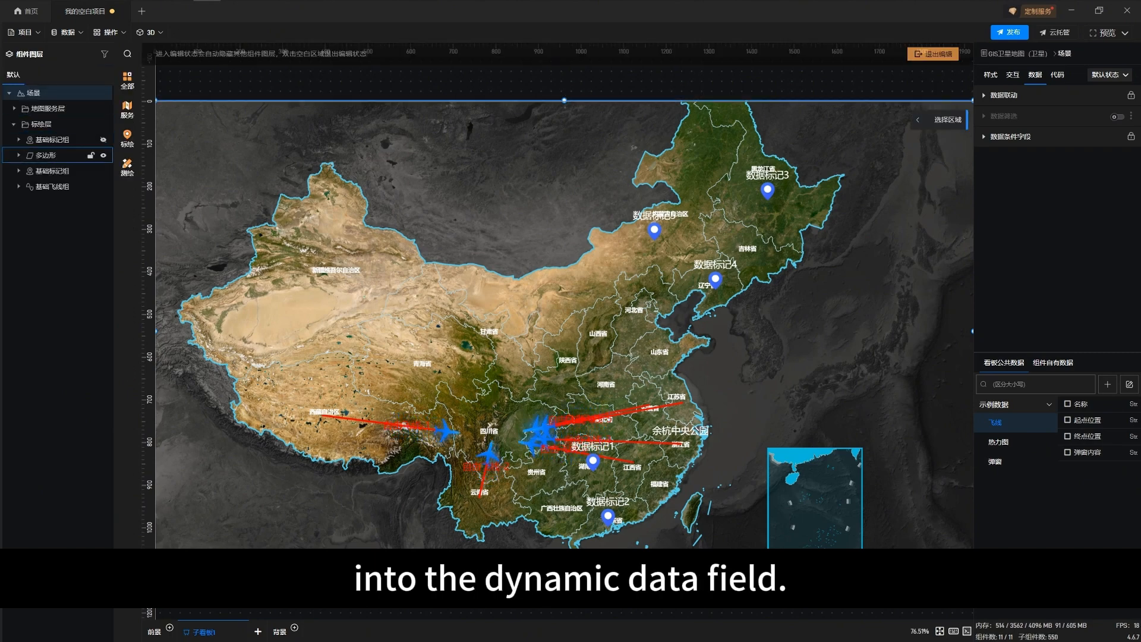
pyautogui.click(52, 186)
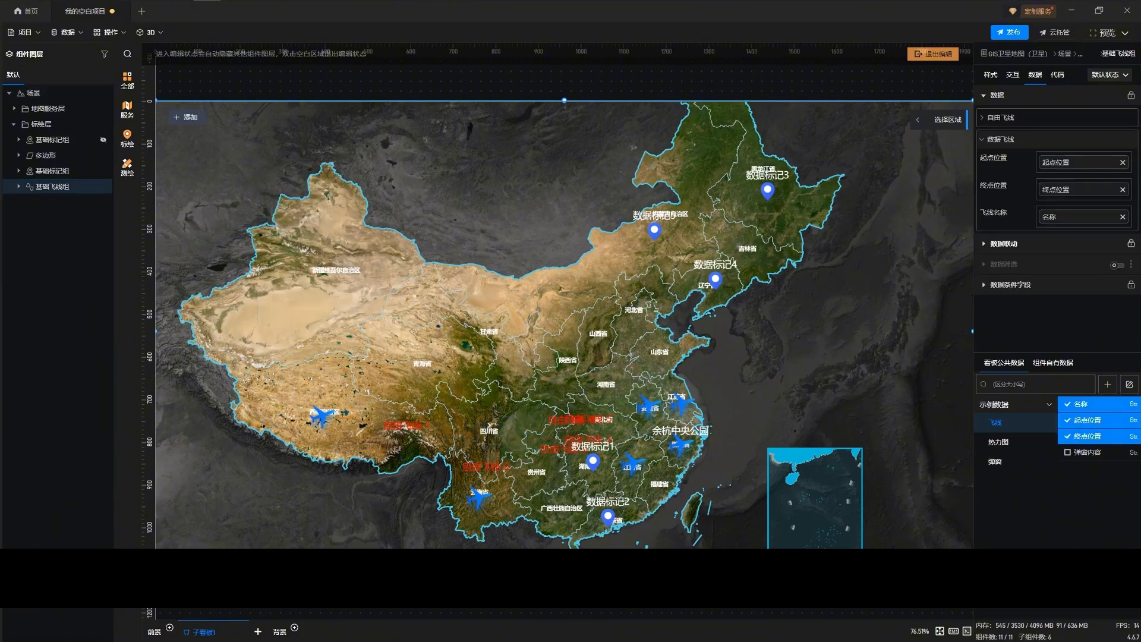
pyautogui.click(1003, 244)
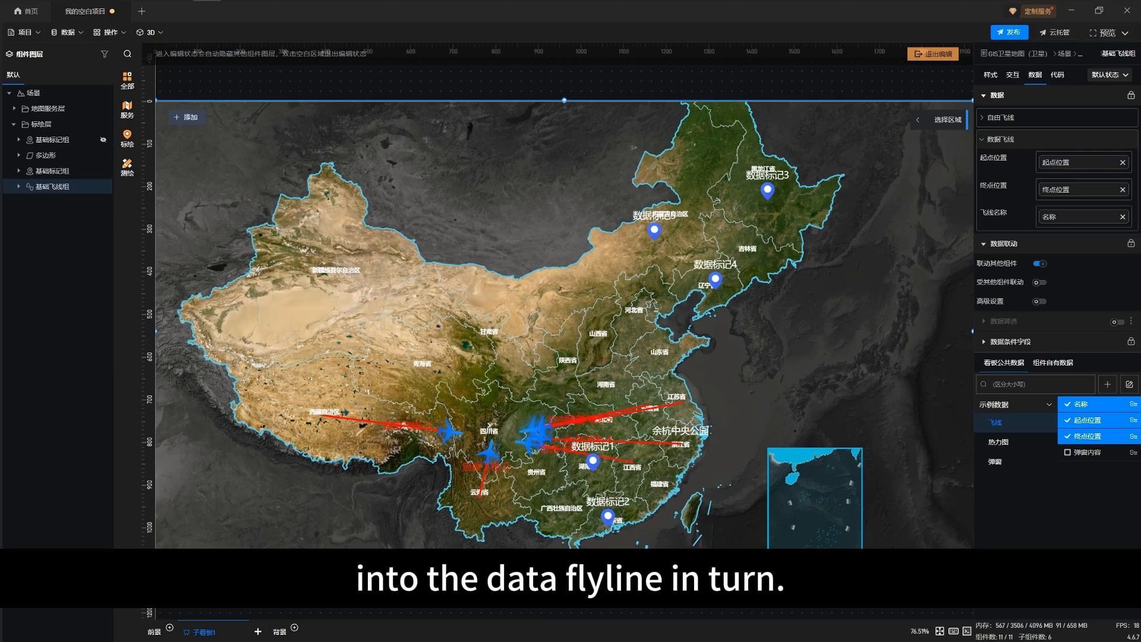
pyautogui.click(990, 74)
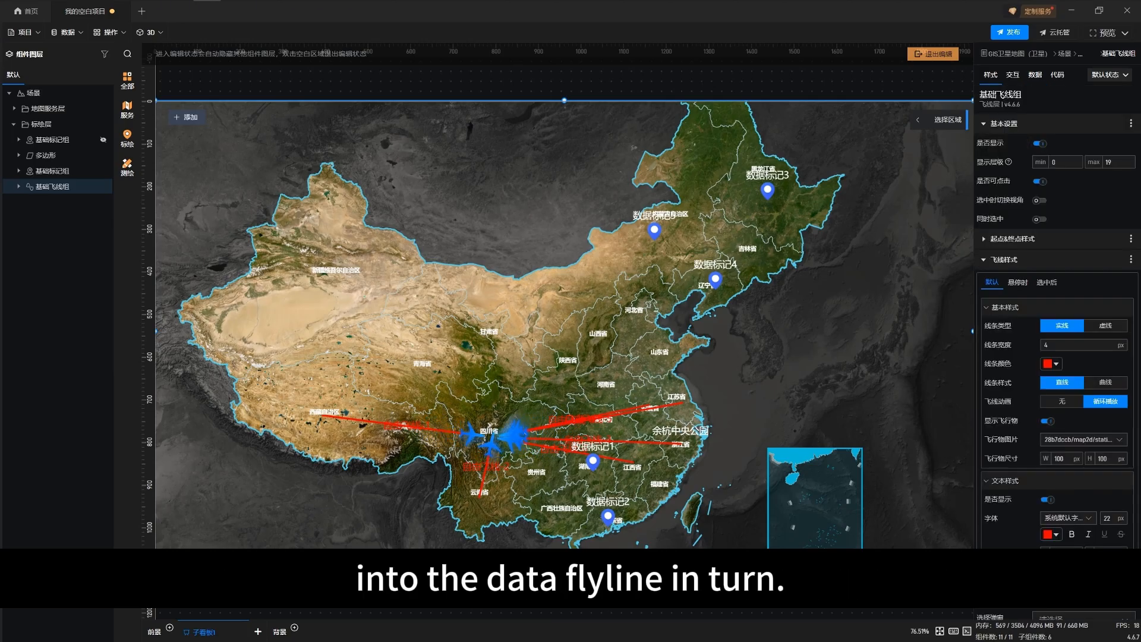
# Assign 飞线弹窗 as the flyline group's popup in 面板设置 and leave map editing
pyautogui.scroll(-2, 1055, 357)
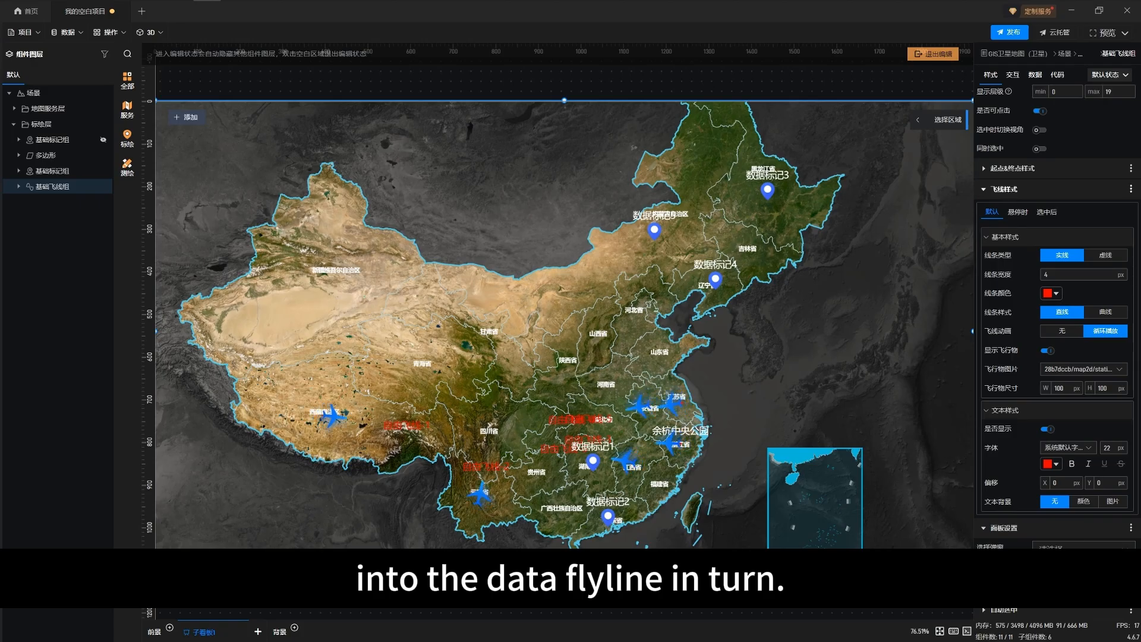
pyautogui.click(1003, 189)
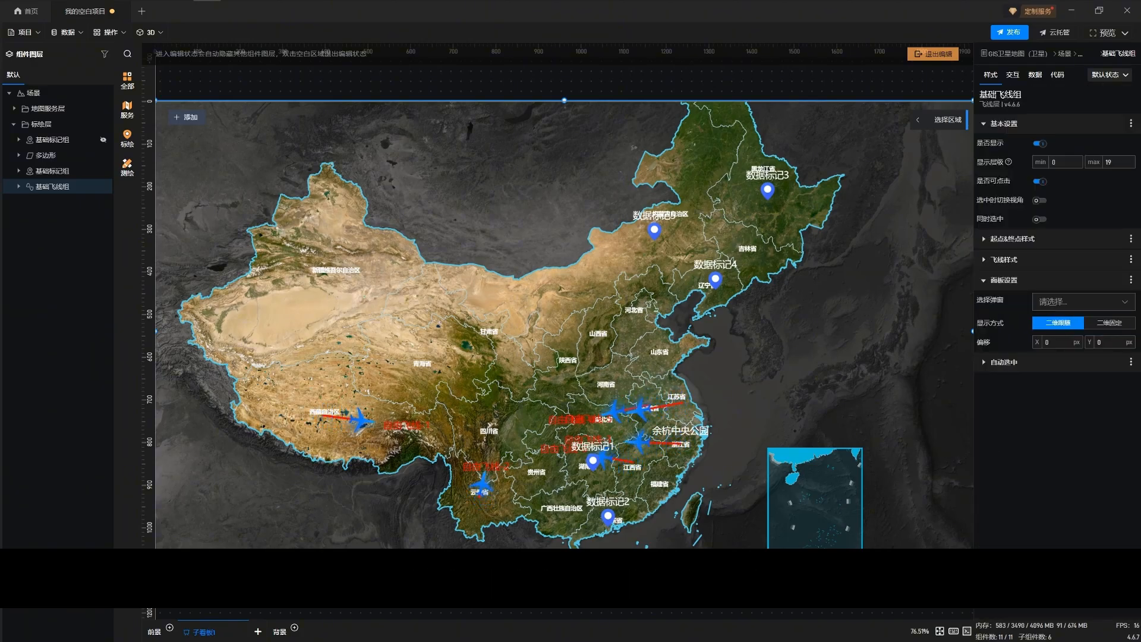
pyautogui.click(1039, 302)
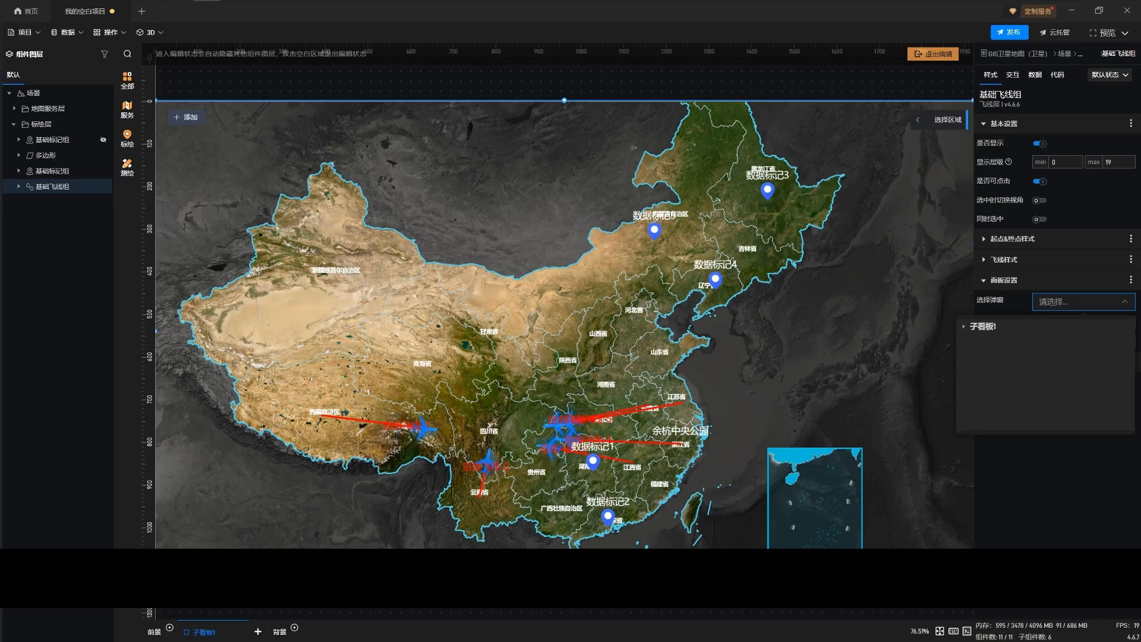
pyautogui.click(964, 326)
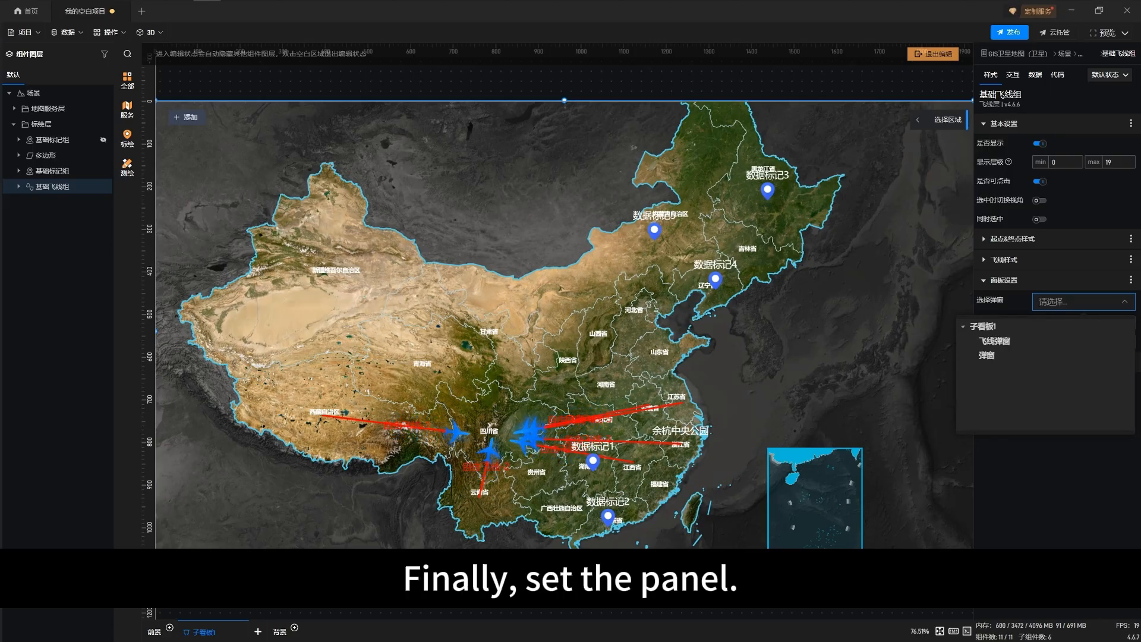
pyautogui.click(994, 341)
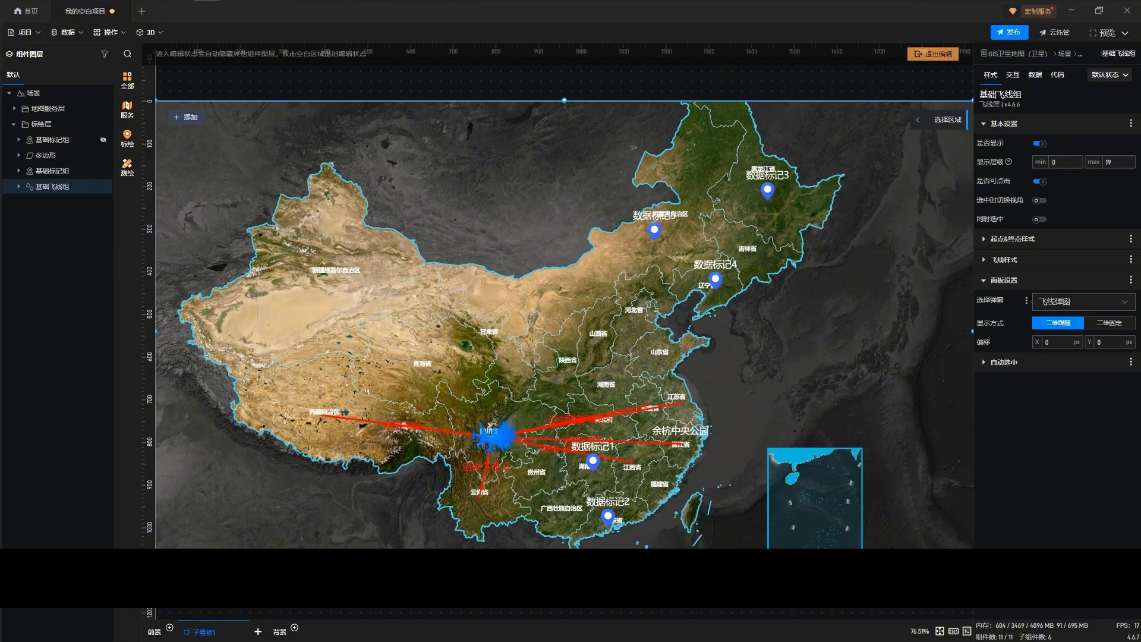
pyautogui.click(933, 54)
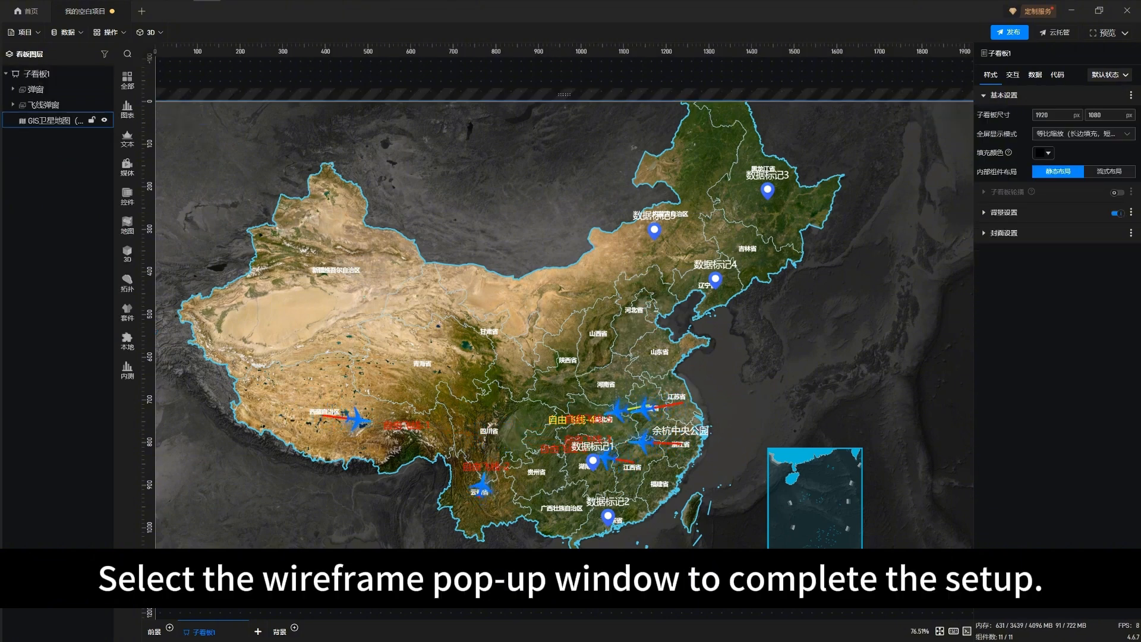
# Test the popup link by selecting a flyline near 湖北省 on the map, and view the whole country
pyautogui.click(573, 420)
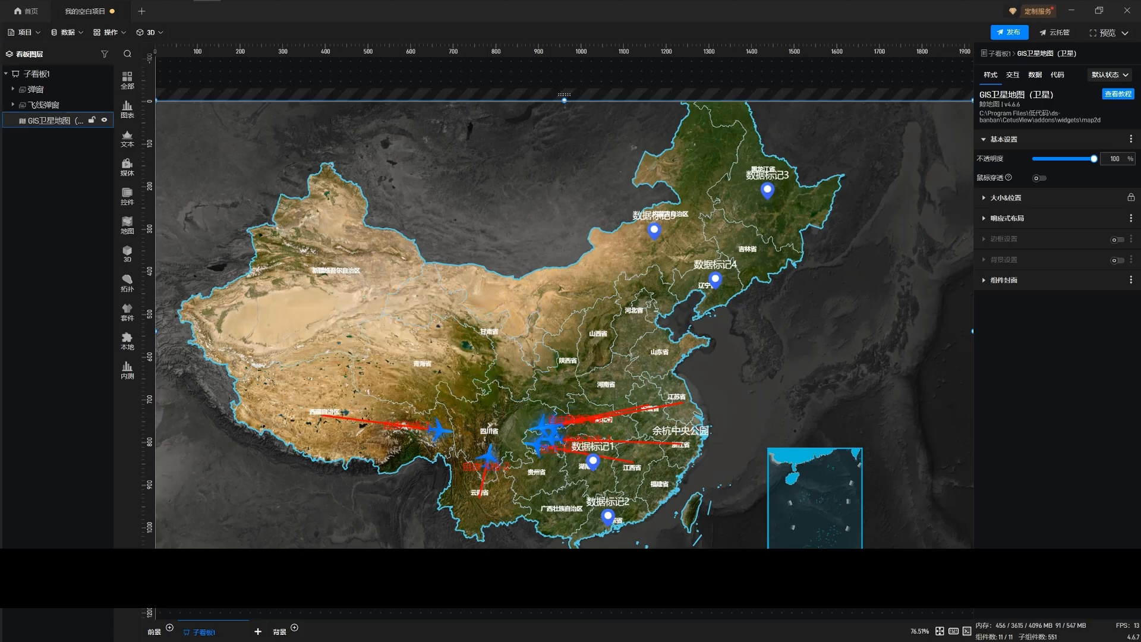
pyautogui.scroll(-2, 767, 373)
pyautogui.scroll(-1, 767, 373)
pyautogui.moveTo(767, 372); pyautogui.dragTo(779, 339)
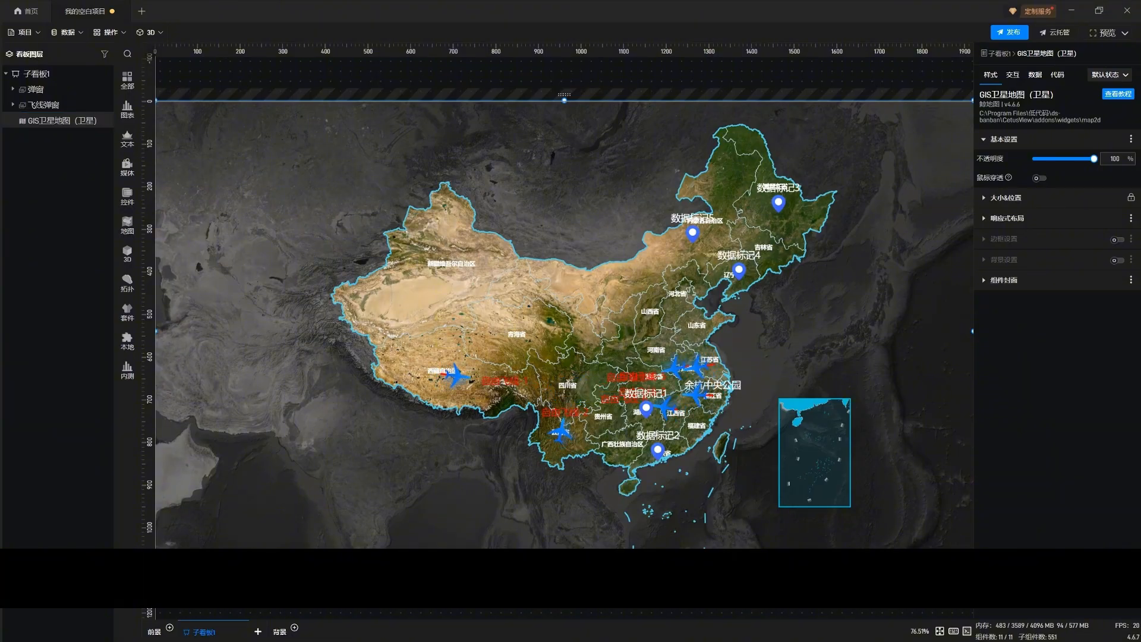
# Switch to the Xmind file 未命名.xmind and review the 弹窗 and 热力图 topics under 功能样式
pyautogui.hotkey('alt', 'Tab')
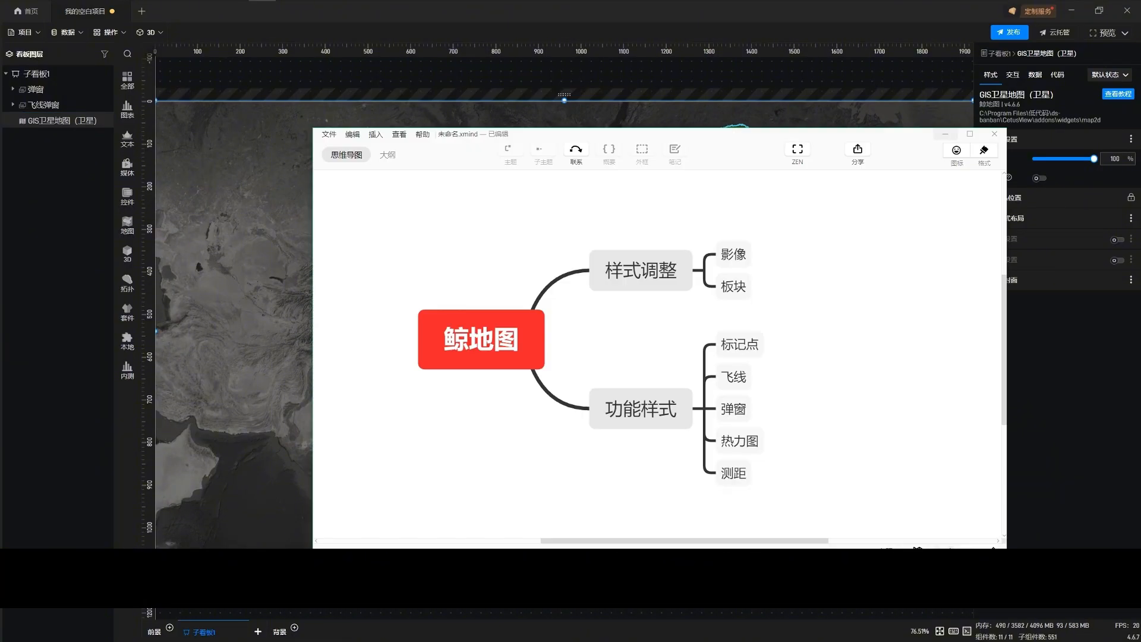
pyautogui.click(733, 409)
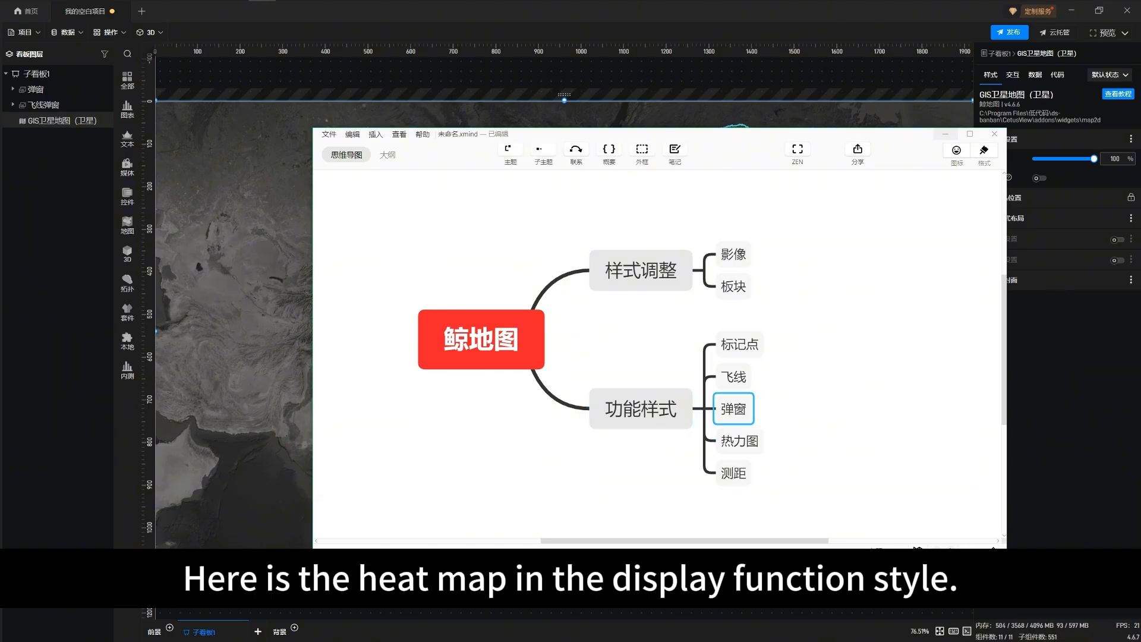
pyautogui.click(739, 441)
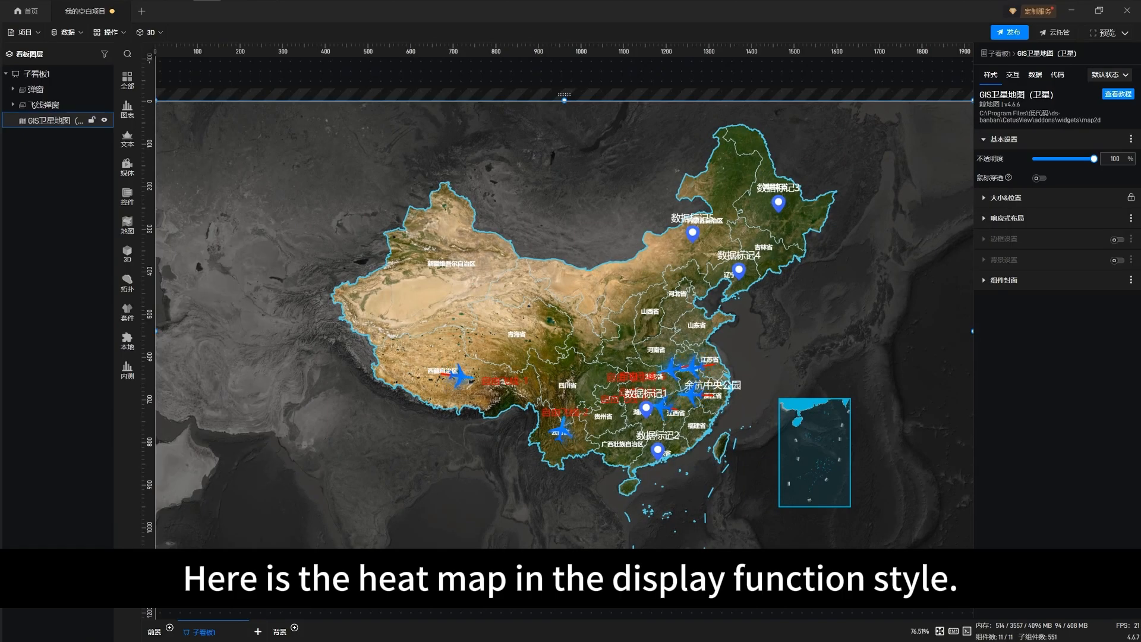
# Enter editing of the GIS satellite map and add a 热力图 component from the 标绘 library
pyautogui.doubleClick(564, 330)
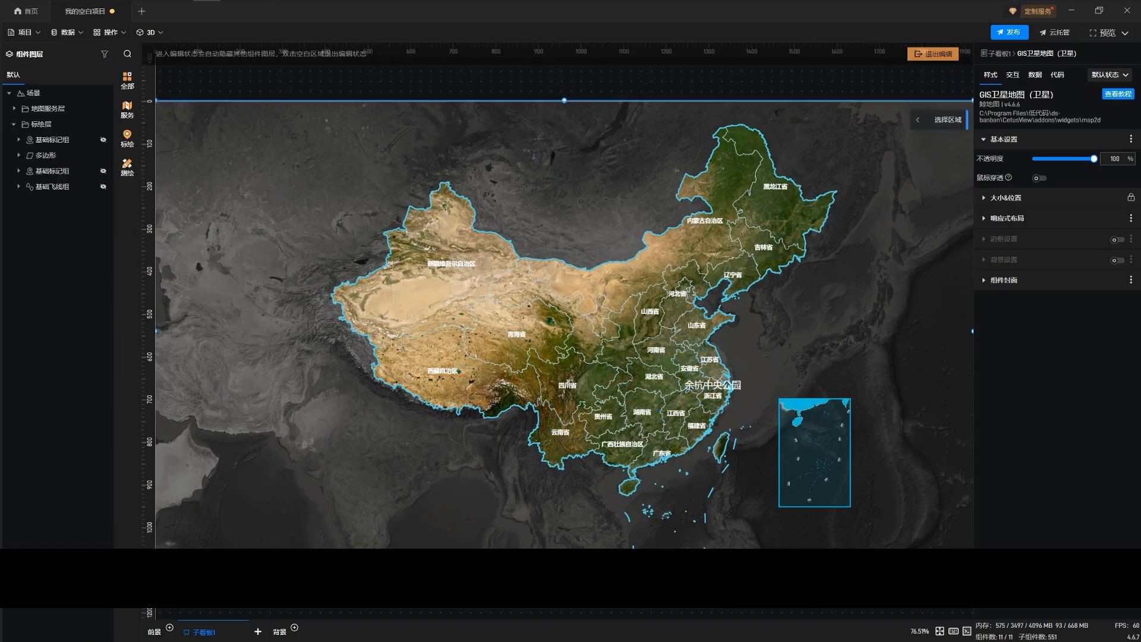
pyautogui.click(127, 136)
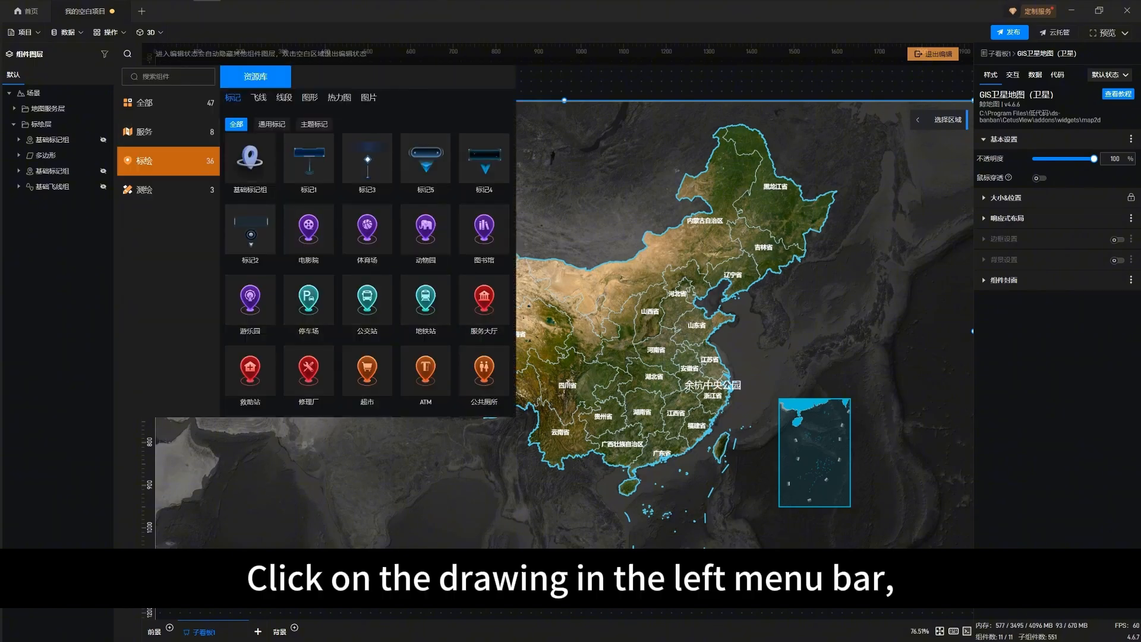
pyautogui.click(339, 98)
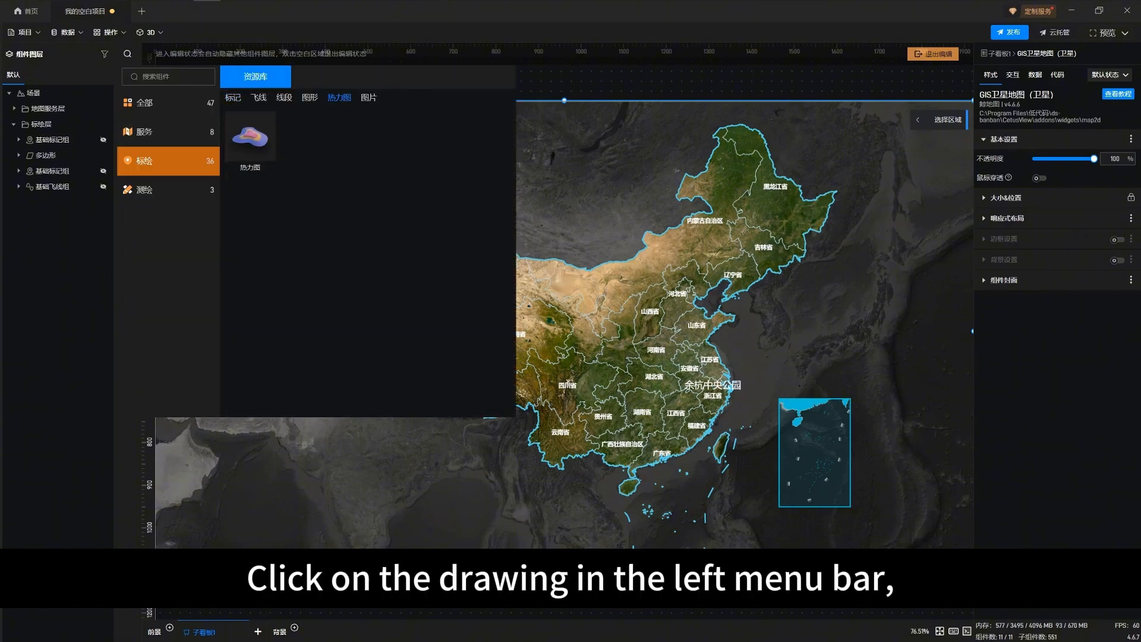
pyautogui.click(250, 137)
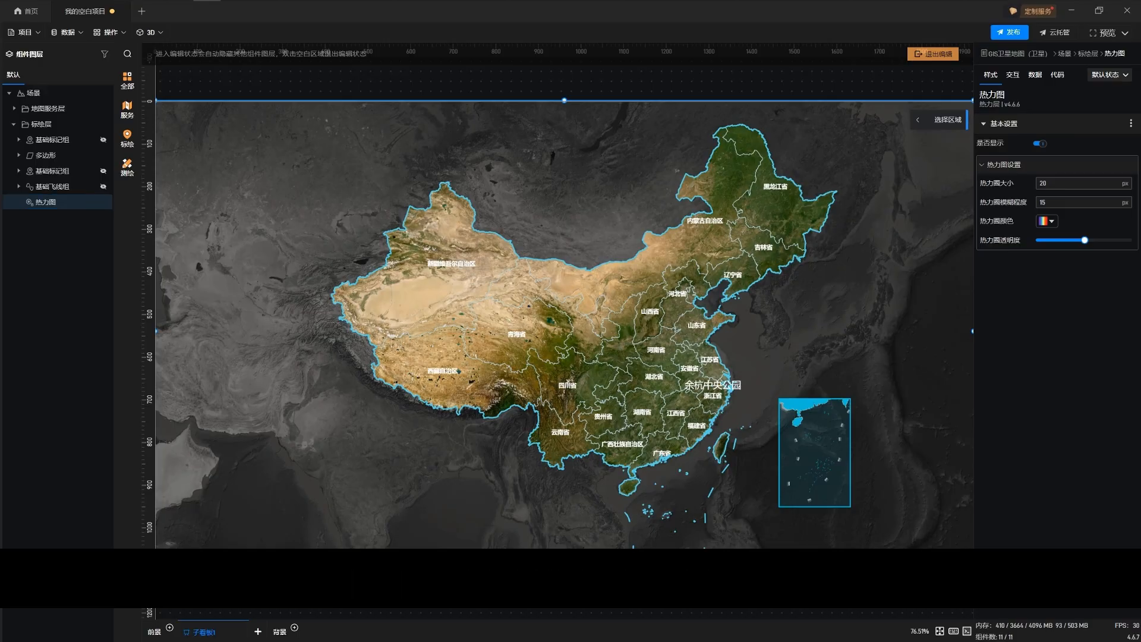
# Bind the heat map's 地点字段 to 点位 and its 数据字段 to 数据 from the 热力图 sheet
pyautogui.click(1035, 75)
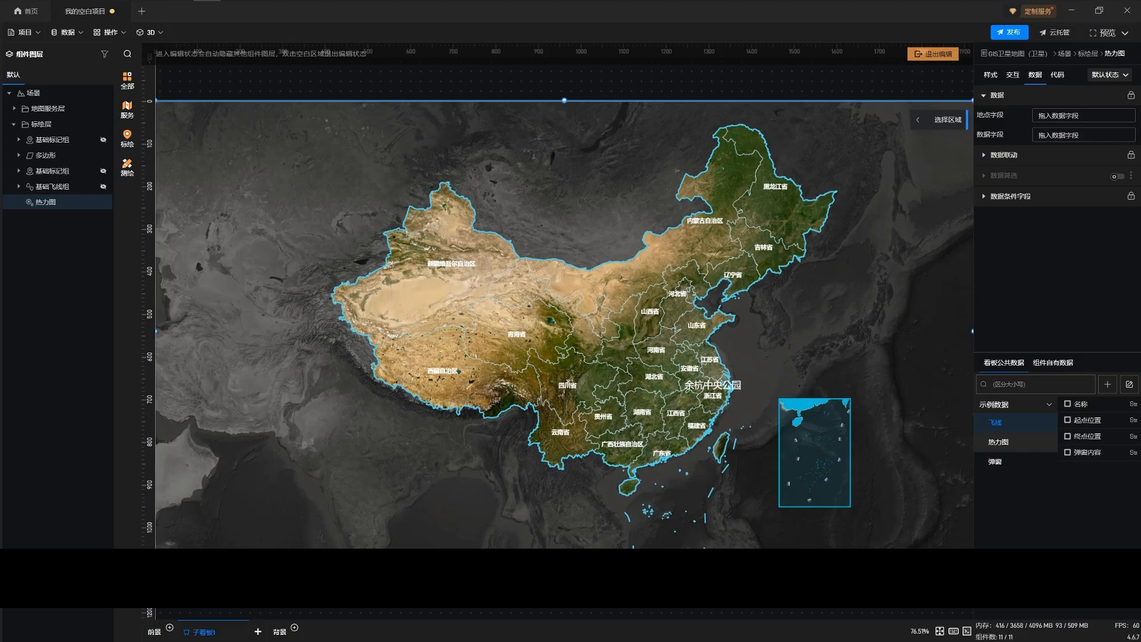
pyautogui.click(998, 442)
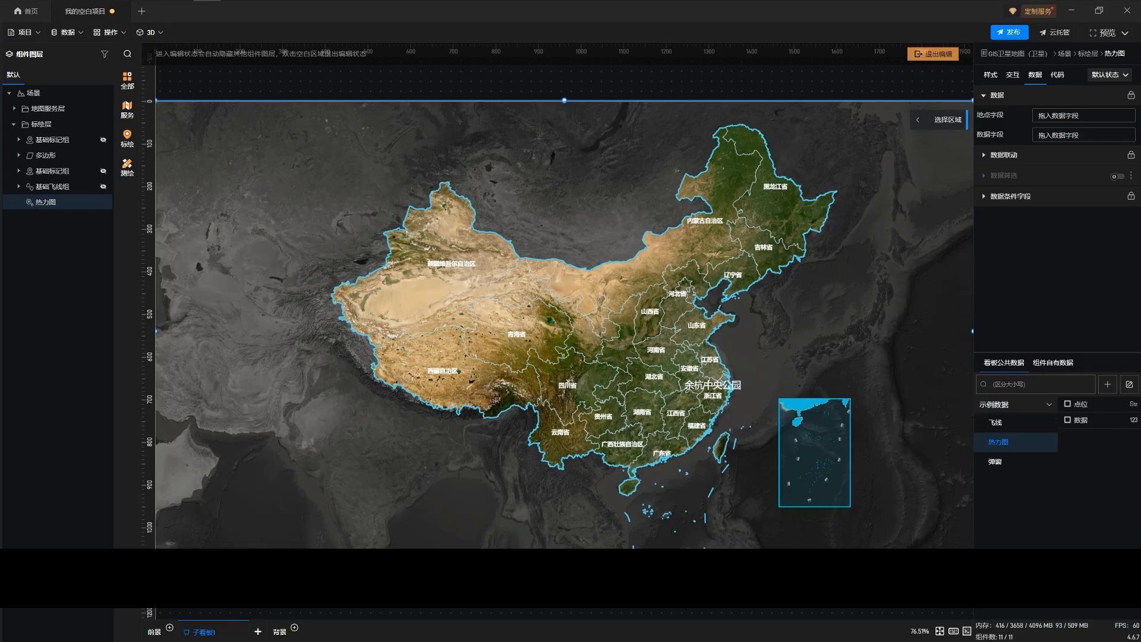
pyautogui.moveTo(1077, 404); pyautogui.dragTo(1055, 113)
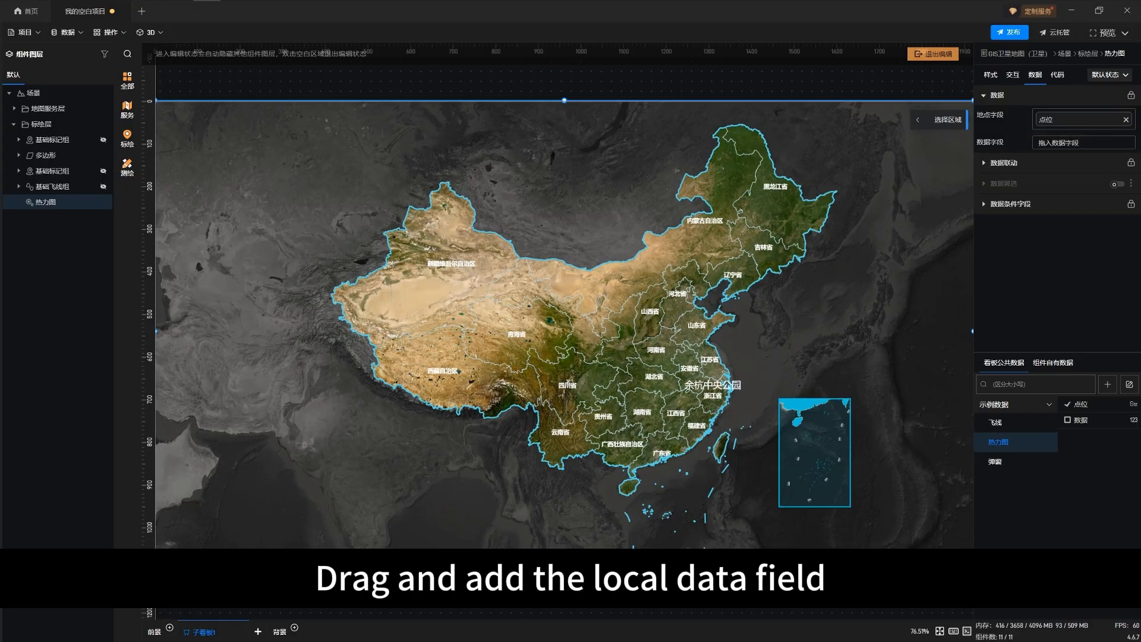
pyautogui.moveTo(1080, 419); pyautogui.dragTo(1056, 138)
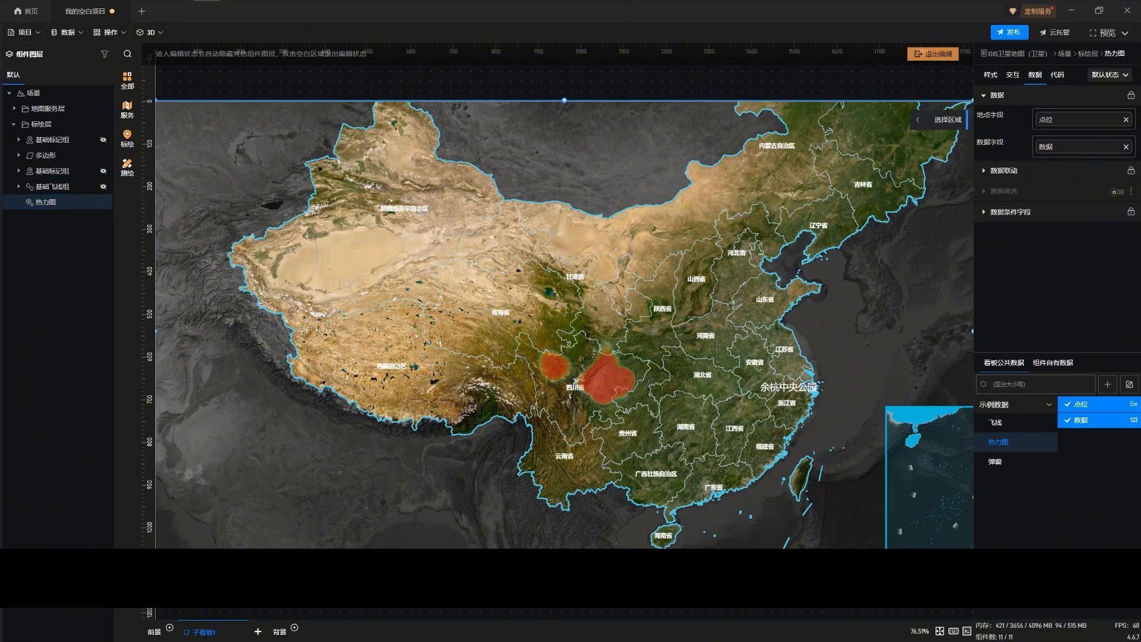
# Set the heat map's 热力图大小 to 5 px in its style settings
pyautogui.click(990, 75)
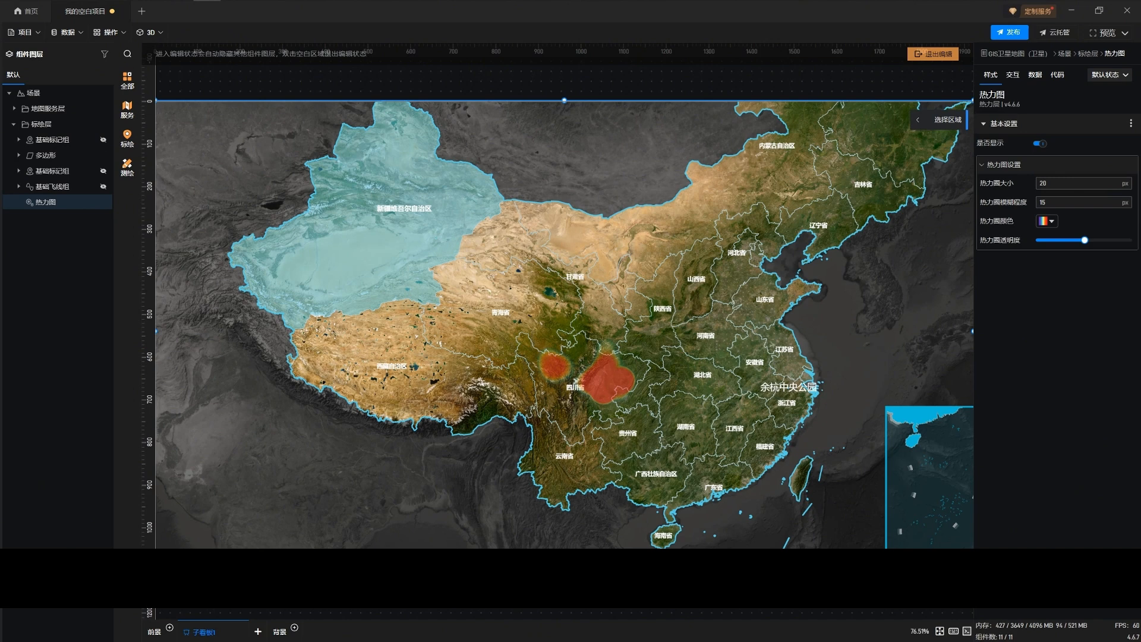
pyautogui.click(1076, 183)
pyautogui.press('Down')
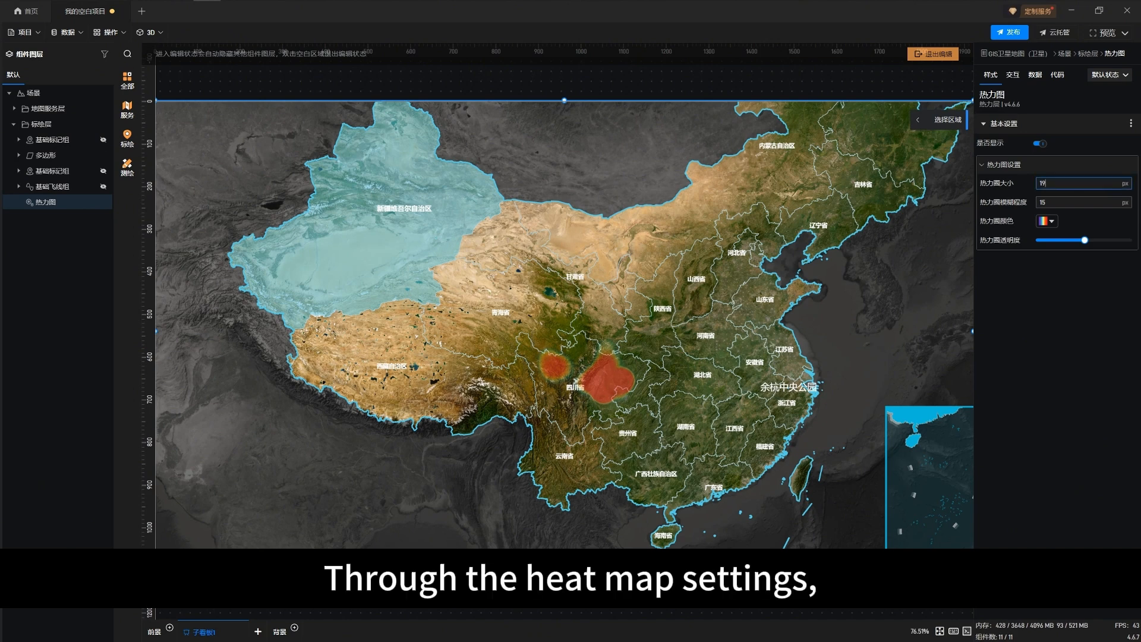
pyautogui.press('BackSpace')
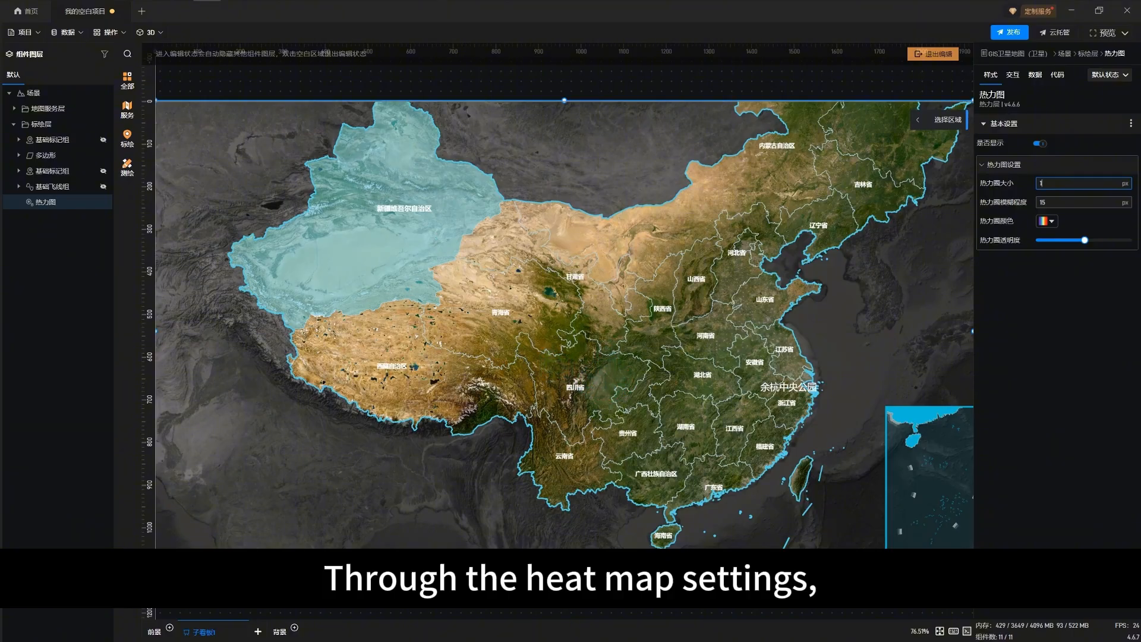
pyautogui.press('Up')
pyautogui.press('Up')
pyautogui.press('Up')
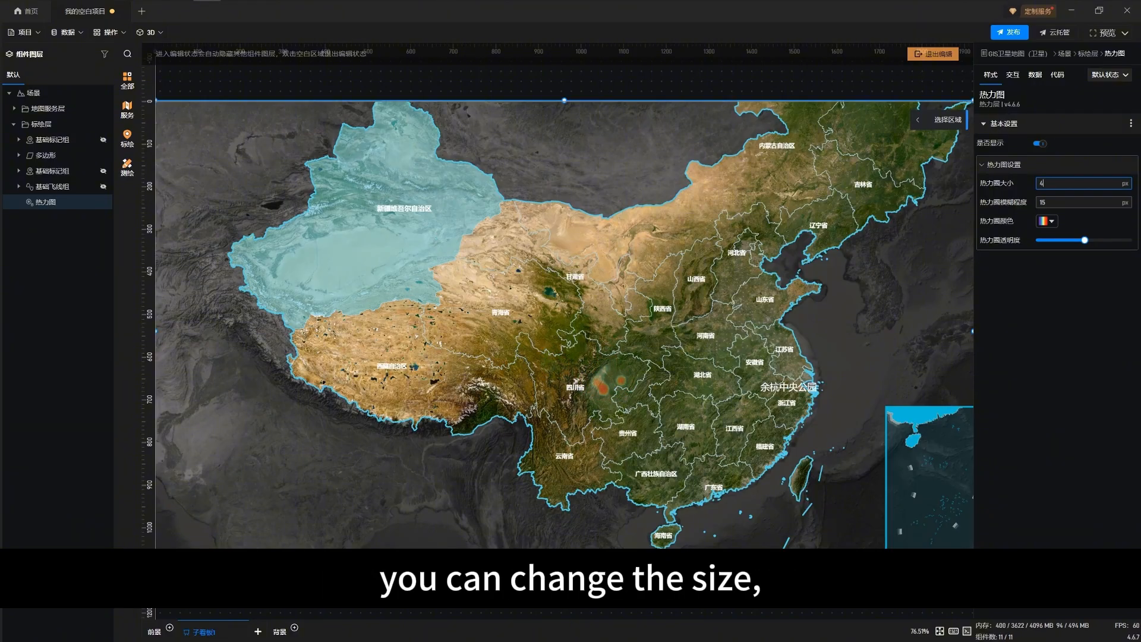
pyautogui.press('Up')
# Set the heat map's 热力图模糊程度 to 31 px and raise 热力图透明度 to its maximum
pyautogui.press('Down')
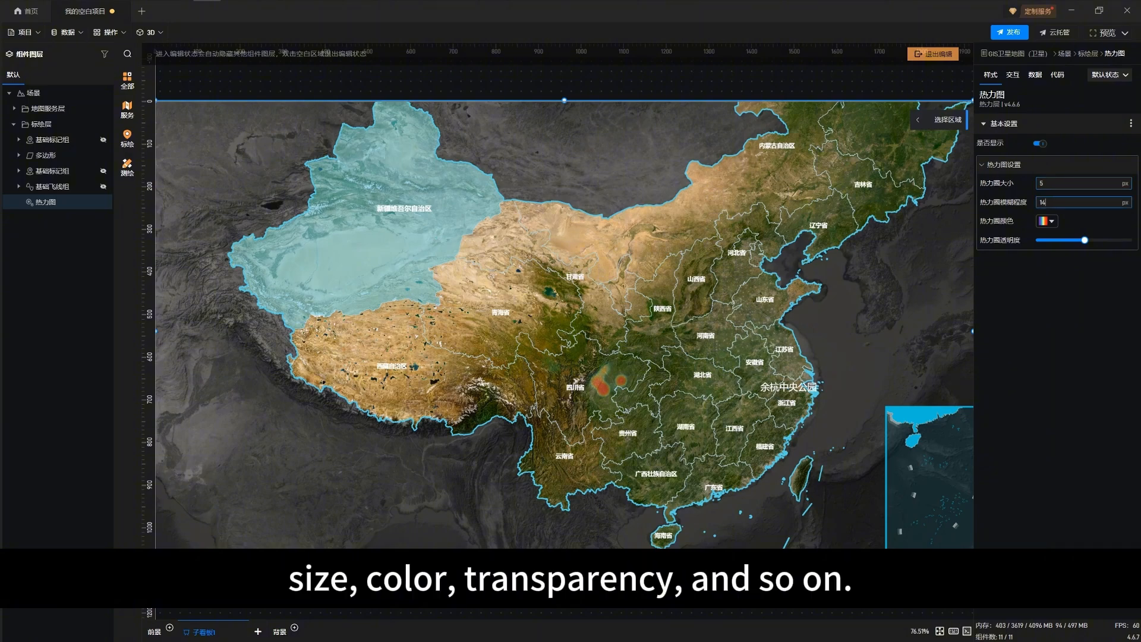
pyautogui.press('Down')
pyautogui.press('Down')
pyautogui.press('Down')
pyautogui.press('Down')
pyautogui.press('Down')
pyautogui.press('Down')
pyautogui.press('Down')
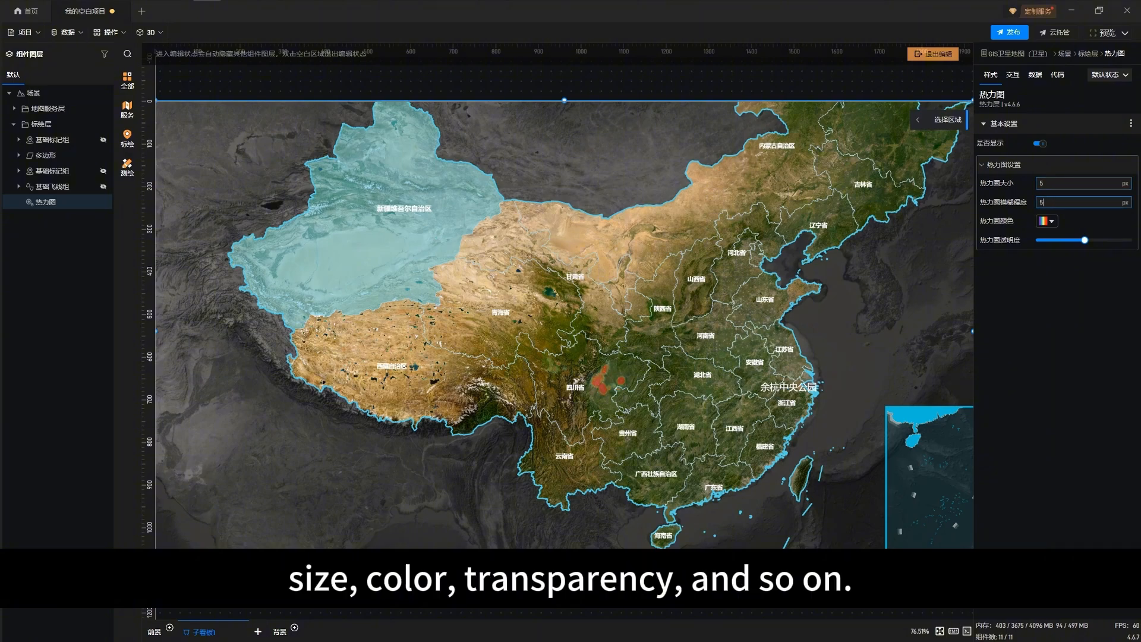
pyautogui.press('Up')
pyautogui.press('Up')
pyautogui.press('Up')
pyautogui.press('Up')
pyautogui.press('Up')
pyautogui.press('Up')
pyautogui.press('Up')
pyautogui.press('Up')
pyautogui.press('Up')
pyautogui.press('Up')
pyautogui.press('Up')
pyautogui.press('Up')
pyautogui.press('Up')
pyautogui.press('Up')
pyautogui.press('Up')
pyautogui.press('Up')
pyautogui.press('Up')
pyautogui.press('Up')
pyautogui.press('Up')
pyautogui.press('Up')
pyautogui.press('Up')
pyautogui.press('Up')
pyautogui.press('Up')
pyautogui.press('Up')
pyautogui.press('Up')
pyautogui.press('Up')
pyautogui.press('Up')
pyautogui.press('Up')
pyautogui.press('Up')
pyautogui.press('Up')
pyautogui.press('Up')
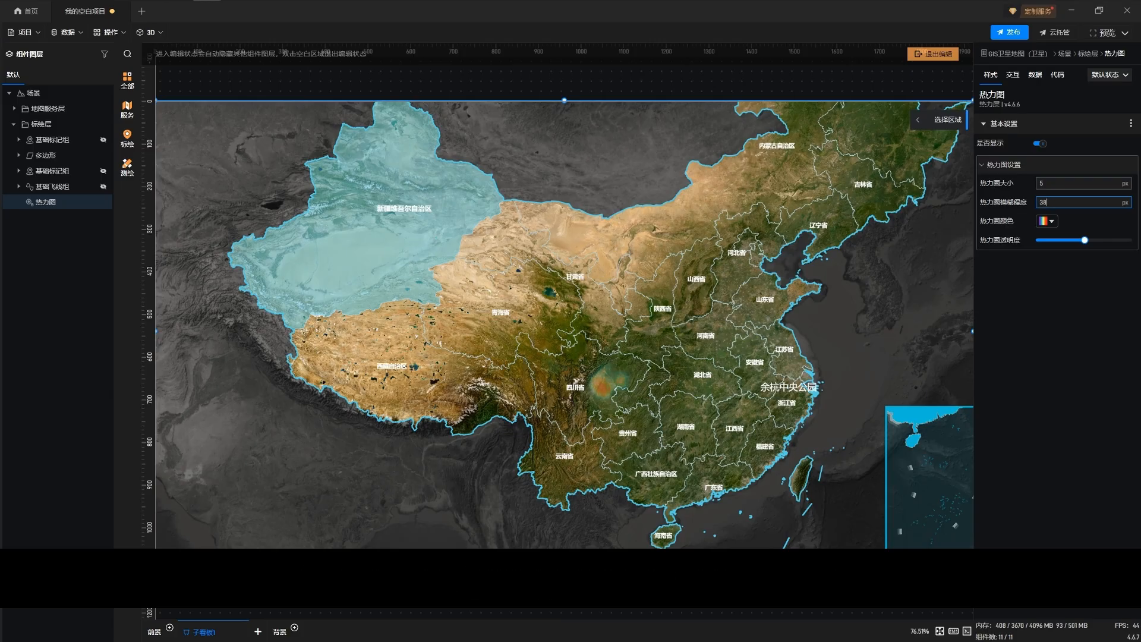
pyautogui.press('Down')
pyautogui.press('Down')
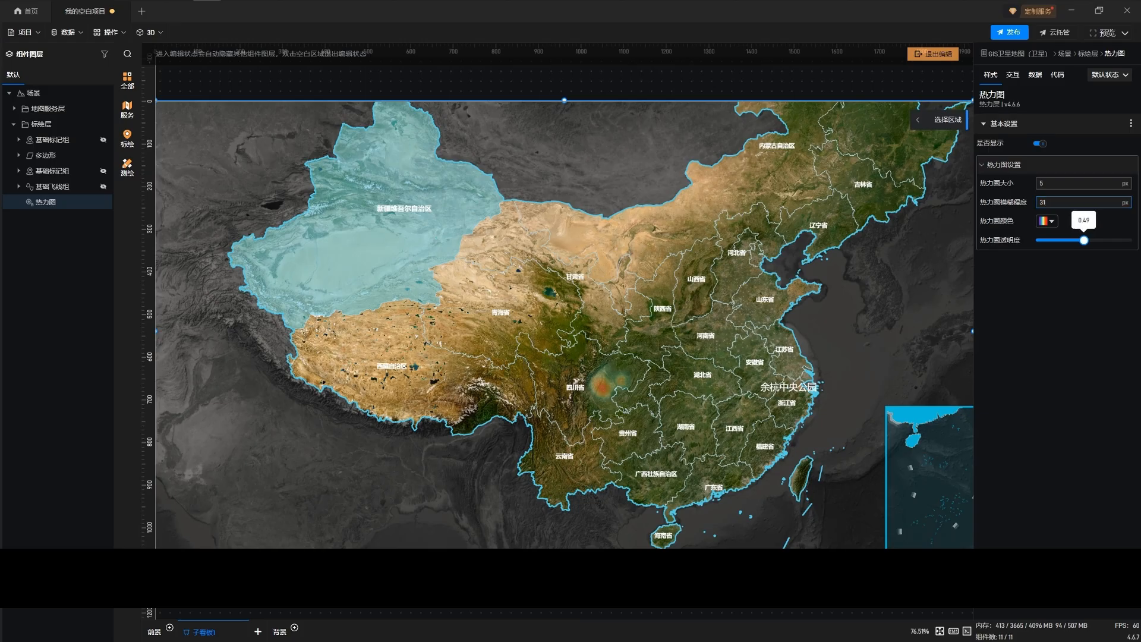
pyautogui.moveTo(1084, 240); pyautogui.dragTo(1127, 240)
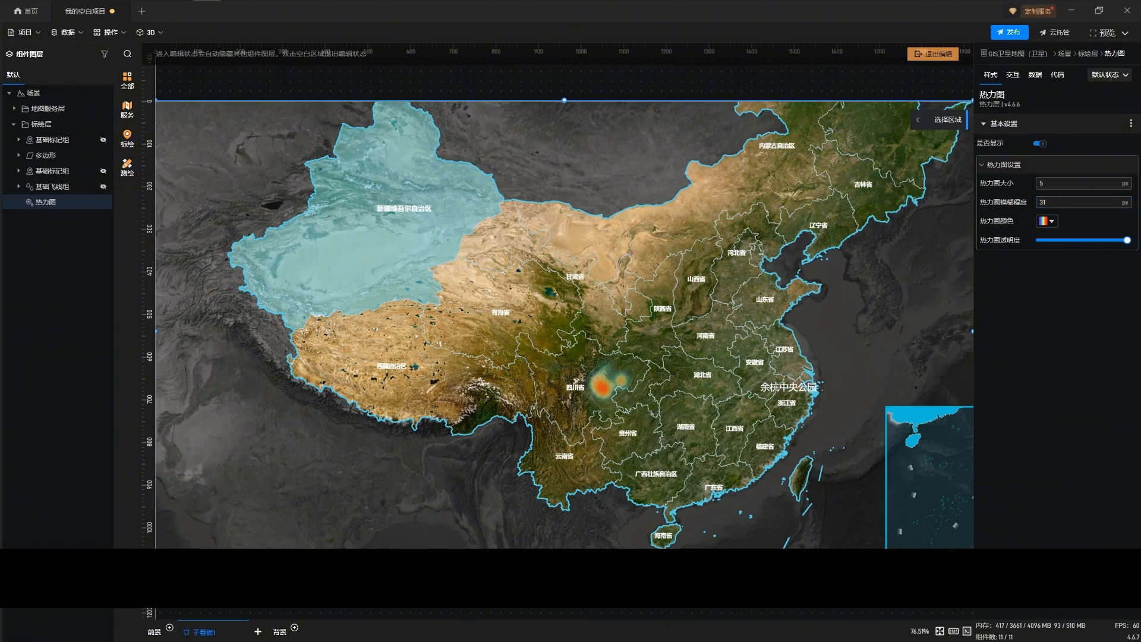
# Change the red end stop of the heat map's colour gradient to blue #007DFFFF and confirm the colour
pyautogui.click(1047, 220)
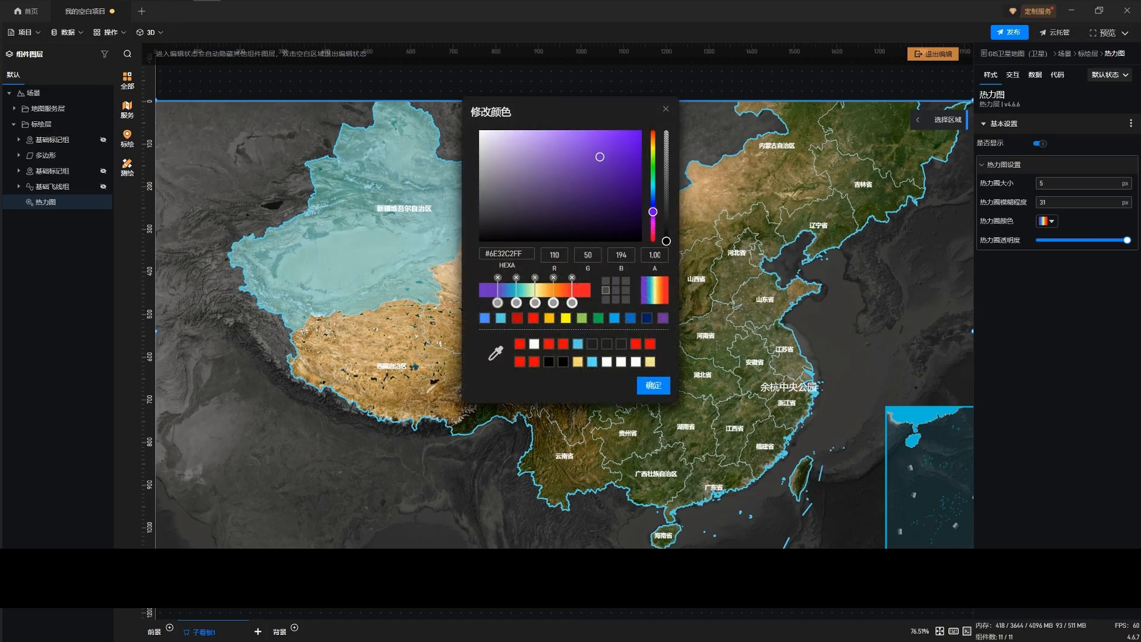
pyautogui.click(572, 303)
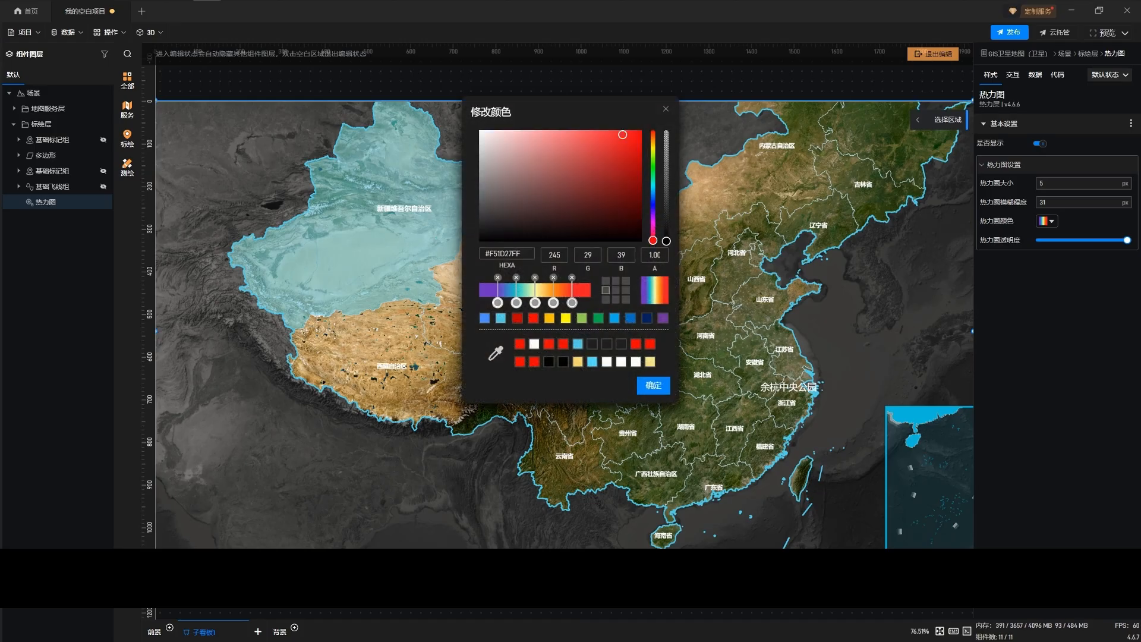
pyautogui.moveTo(559, 112); pyautogui.dragTo(769, 142)
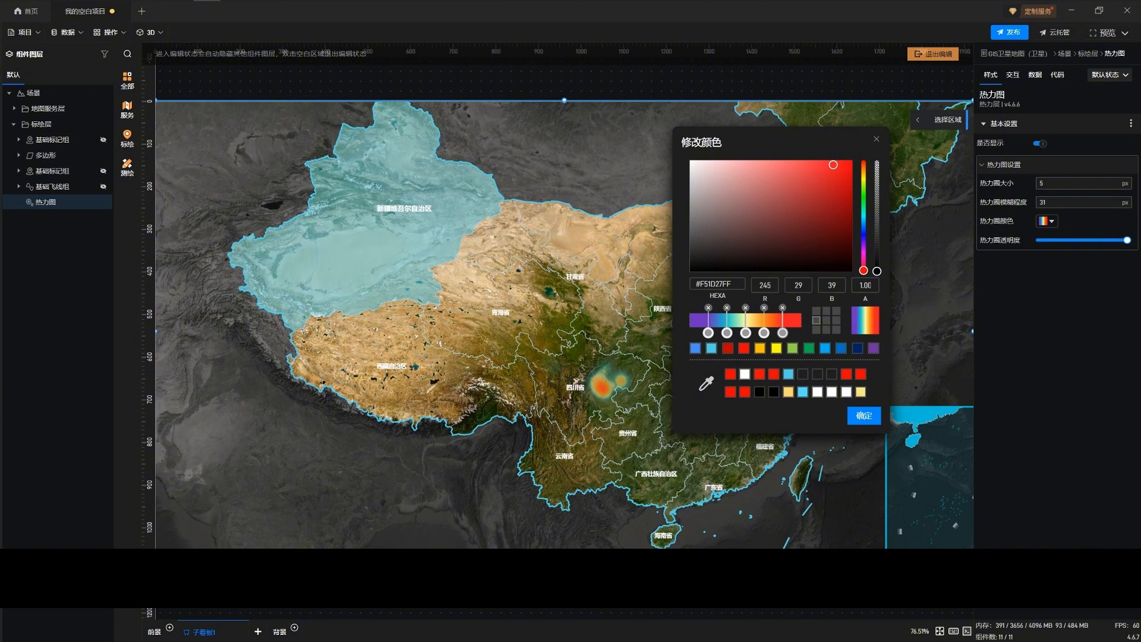
pyautogui.moveTo(863, 270); pyautogui.dragTo(863, 224)
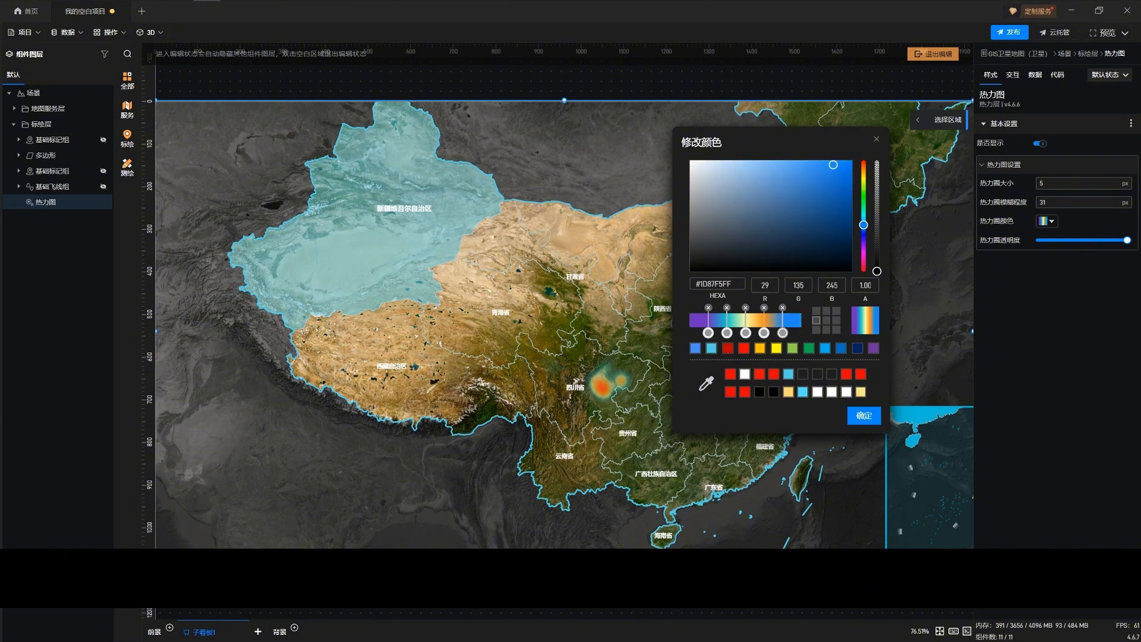
pyautogui.moveTo(833, 165)
pyautogui.mouseDown()
pyautogui.moveTo(823, 196)
pyautogui.moveTo(852, 161)
pyautogui.mouseUp()
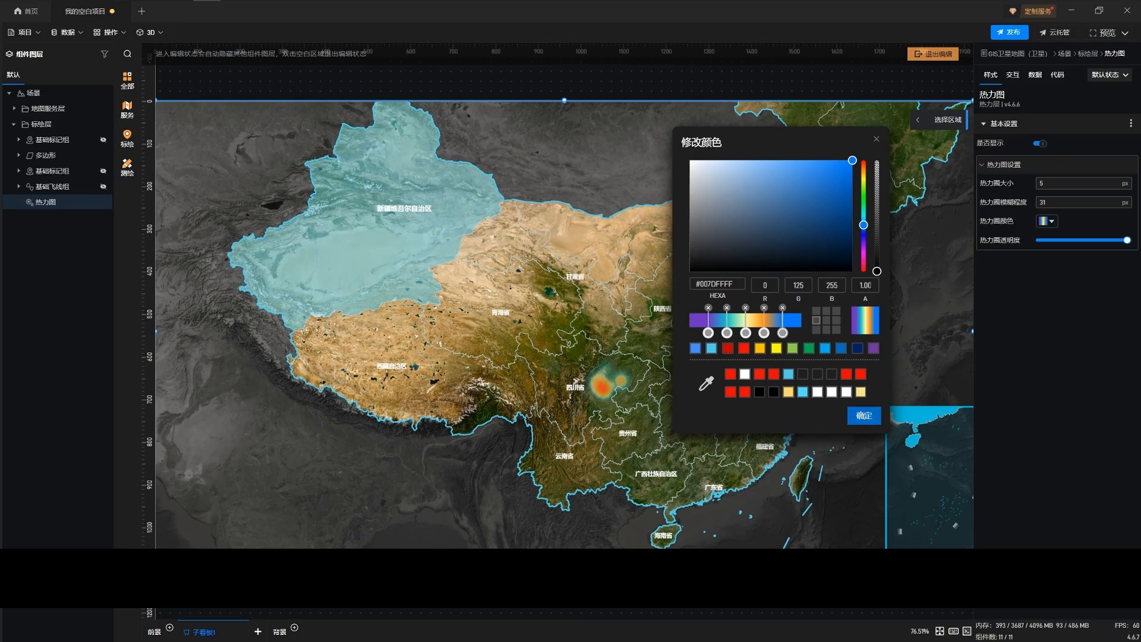
pyautogui.click(864, 416)
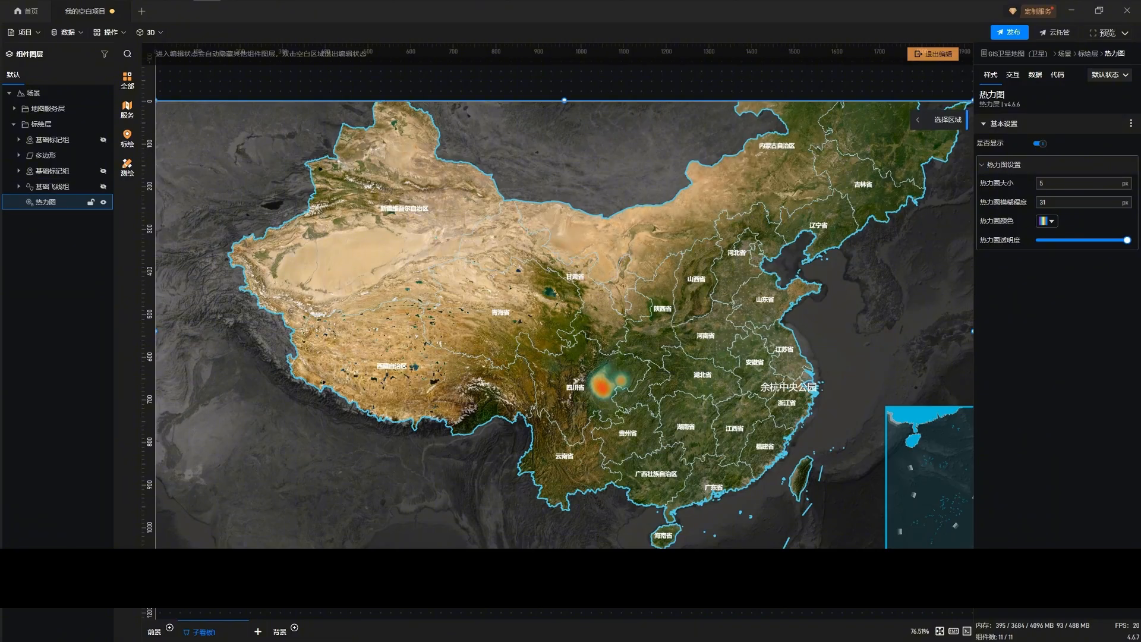
# Hide the 热力图 layer and browse the 线段 and 图形 plotting components
pyautogui.click(103, 202)
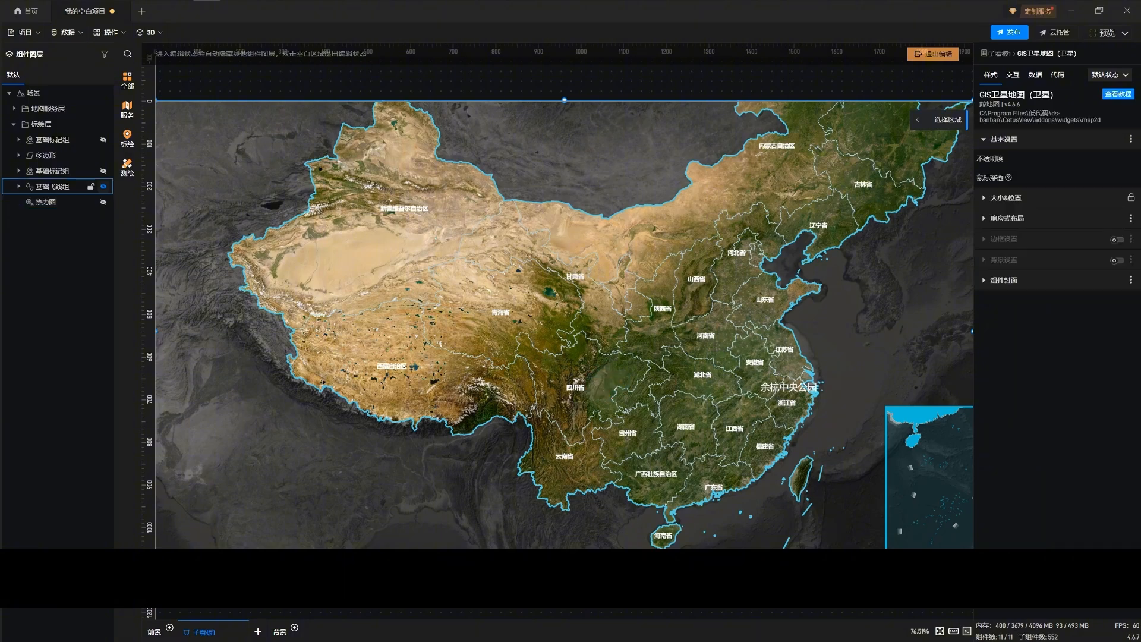
pyautogui.click(127, 139)
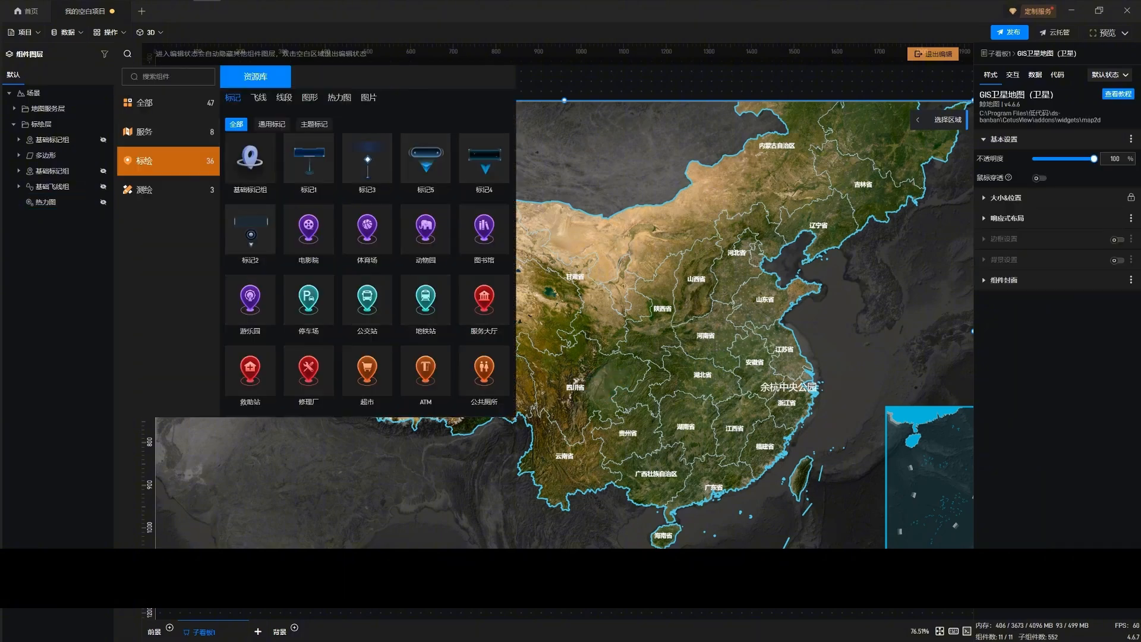
pyautogui.click(310, 98)
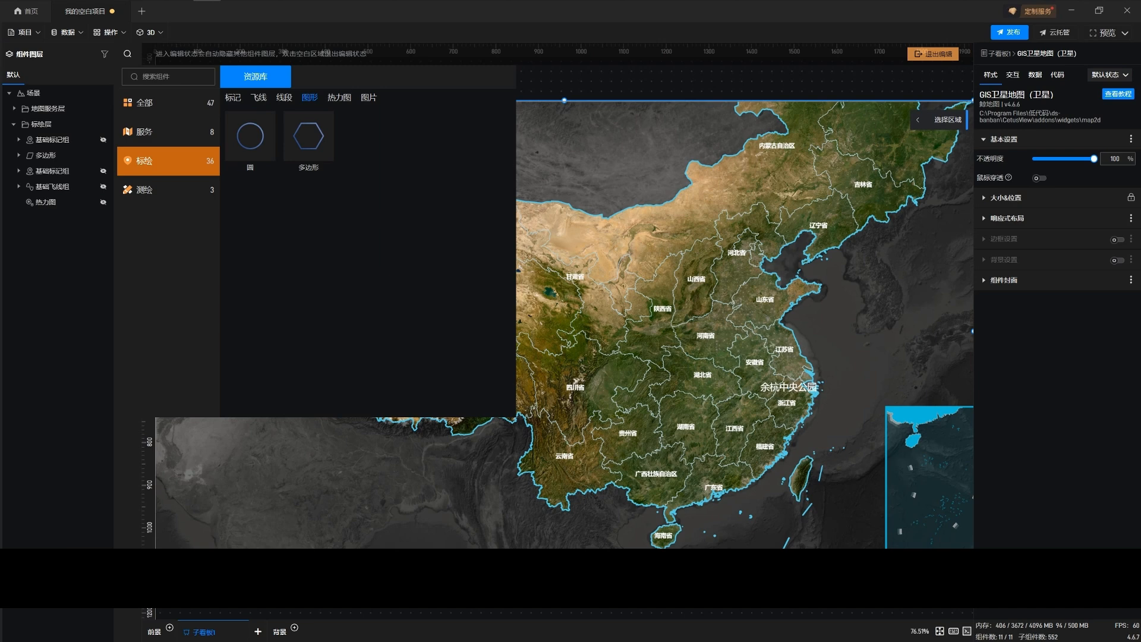
pyautogui.click(284, 97)
pyautogui.click(310, 97)
# Switch to the Xmind mind map, check the 热力图 and 测距 topics under 功能样式, and return to the map editor
pyautogui.hotkey('alt', 'Tab')
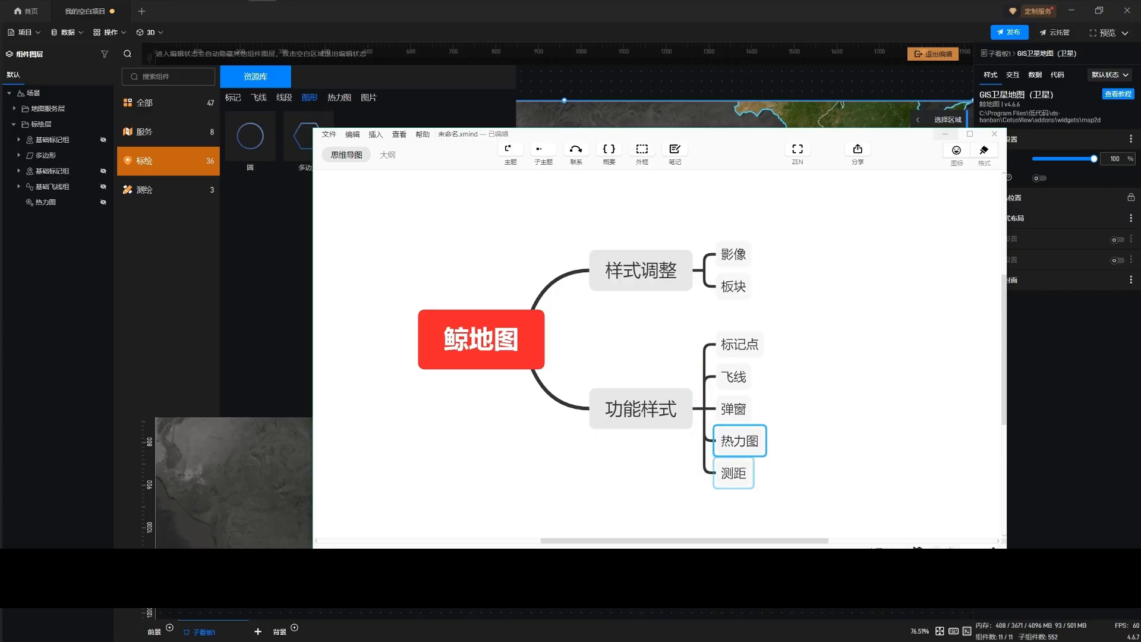
pyautogui.click(733, 473)
pyautogui.click(740, 441)
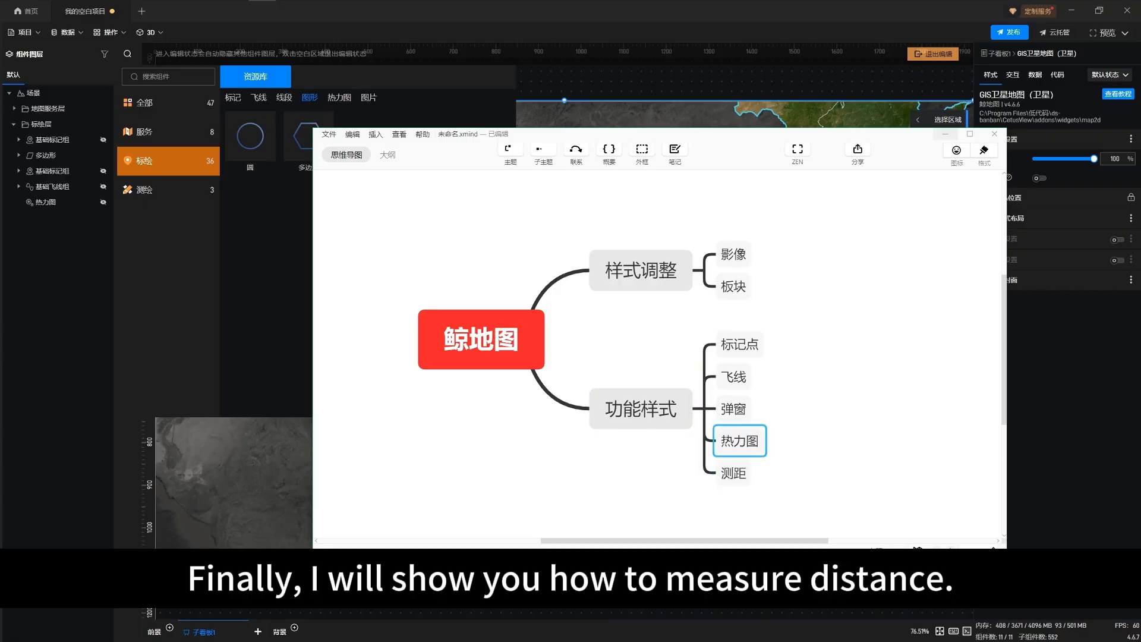
pyautogui.hotkey('alt', 'Tab')
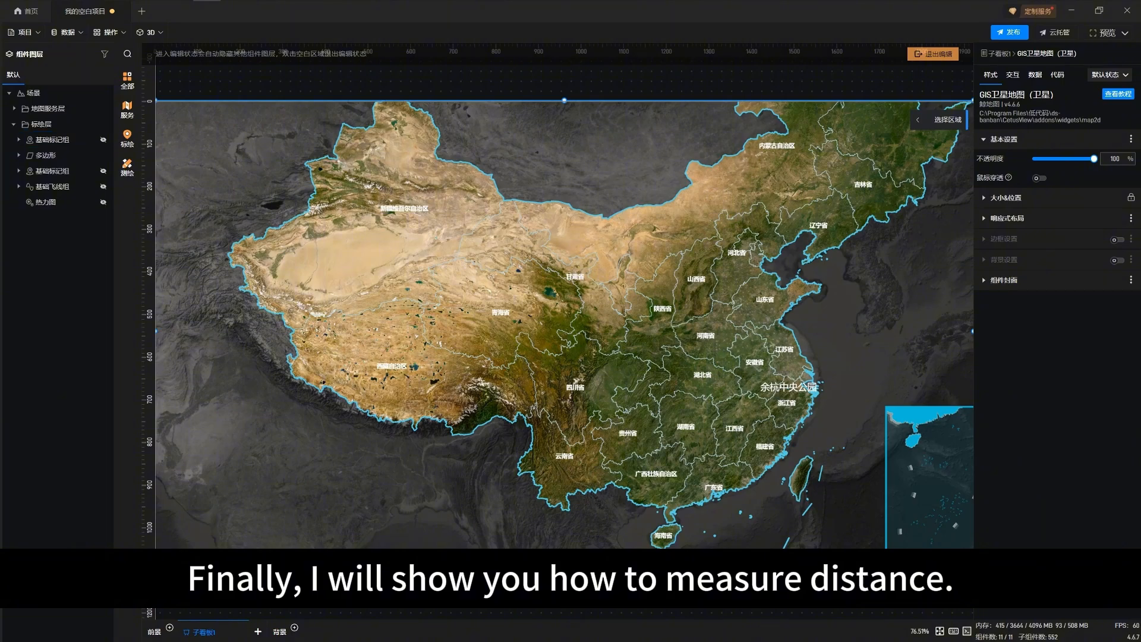
# Add a 距离 measurement from the 测绘 components as a two-segment line south of 西藏自治区
pyautogui.moveTo(127, 138)
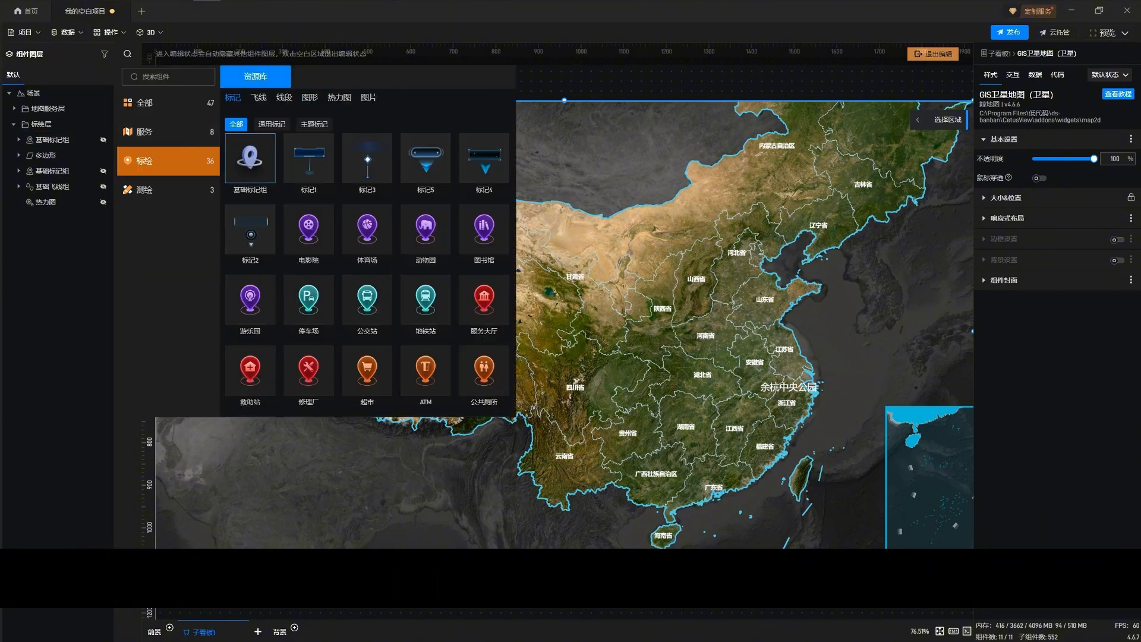
pyautogui.click(144, 190)
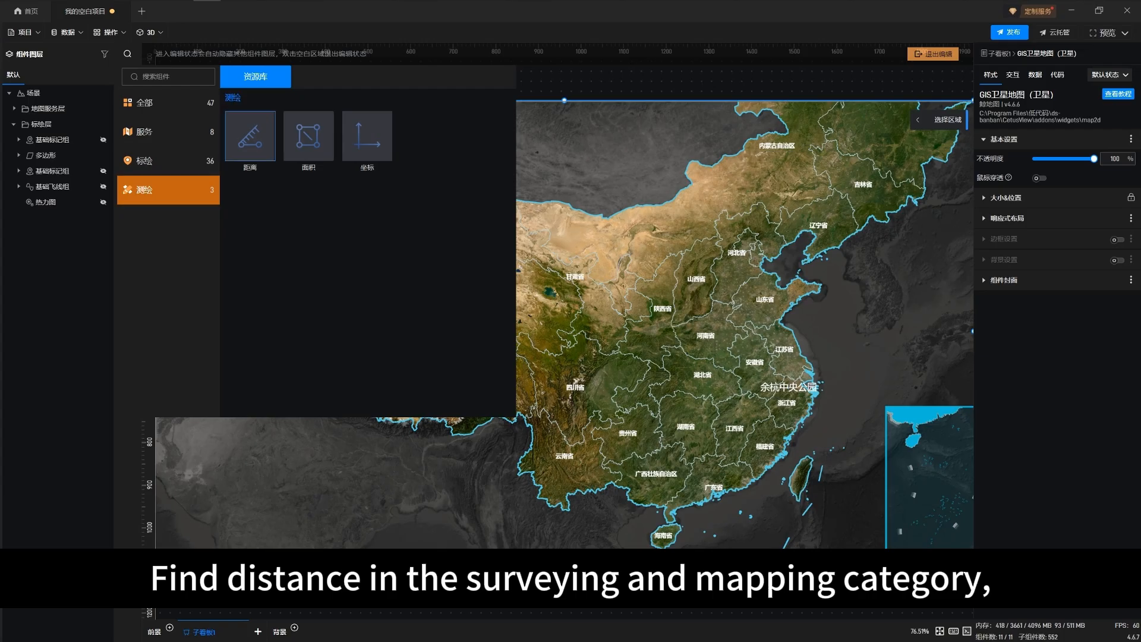
pyautogui.click(250, 136)
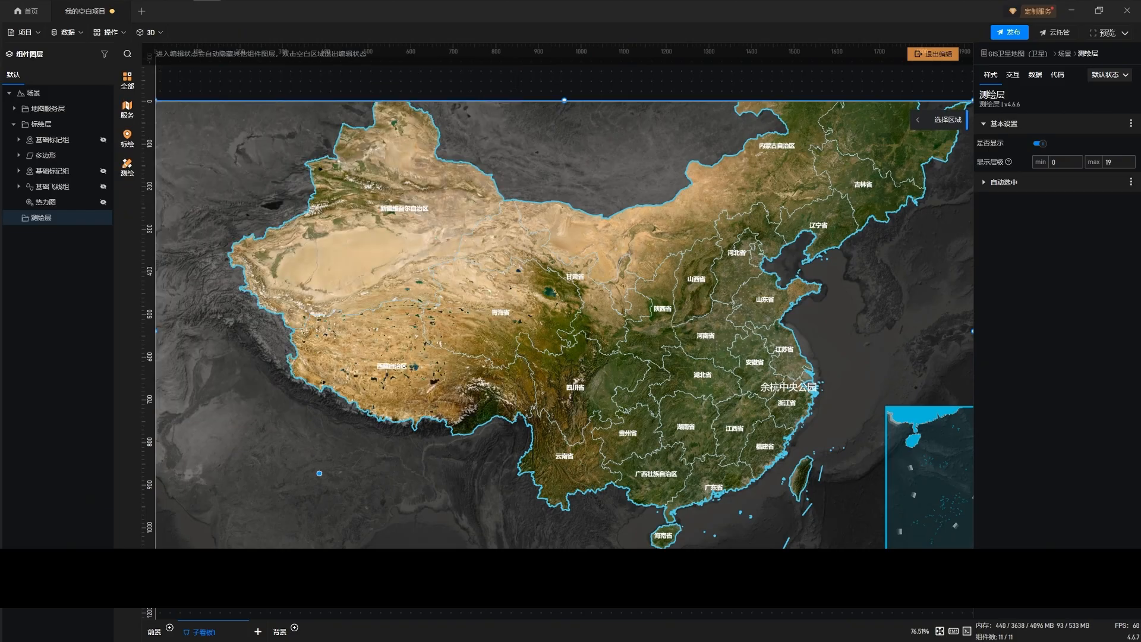
pyautogui.click(320, 474)
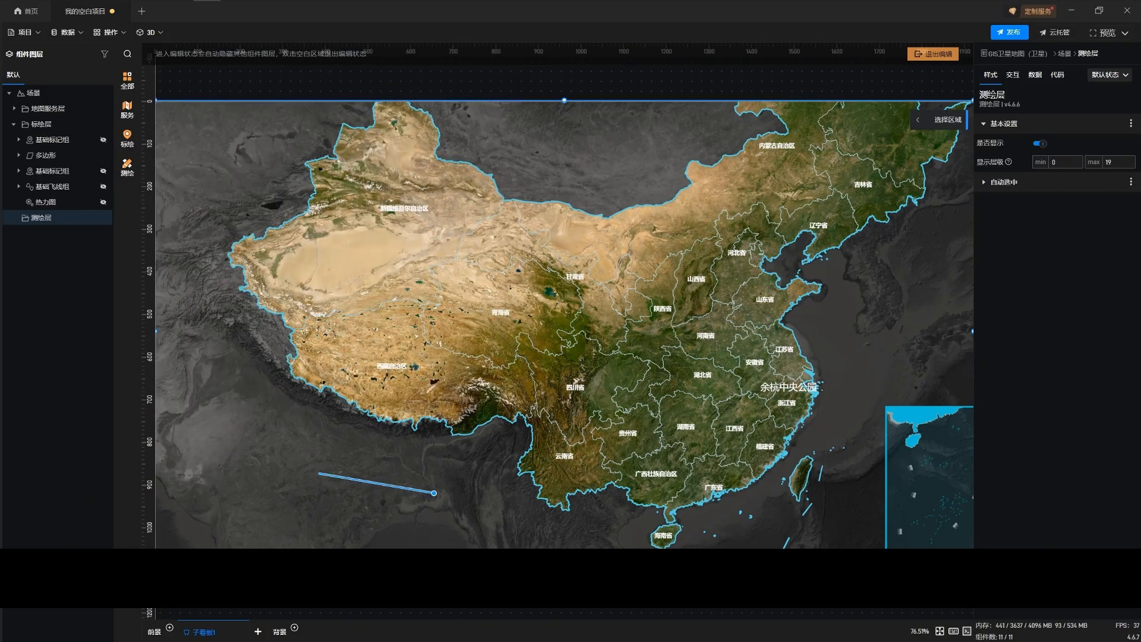
pyautogui.click(434, 492)
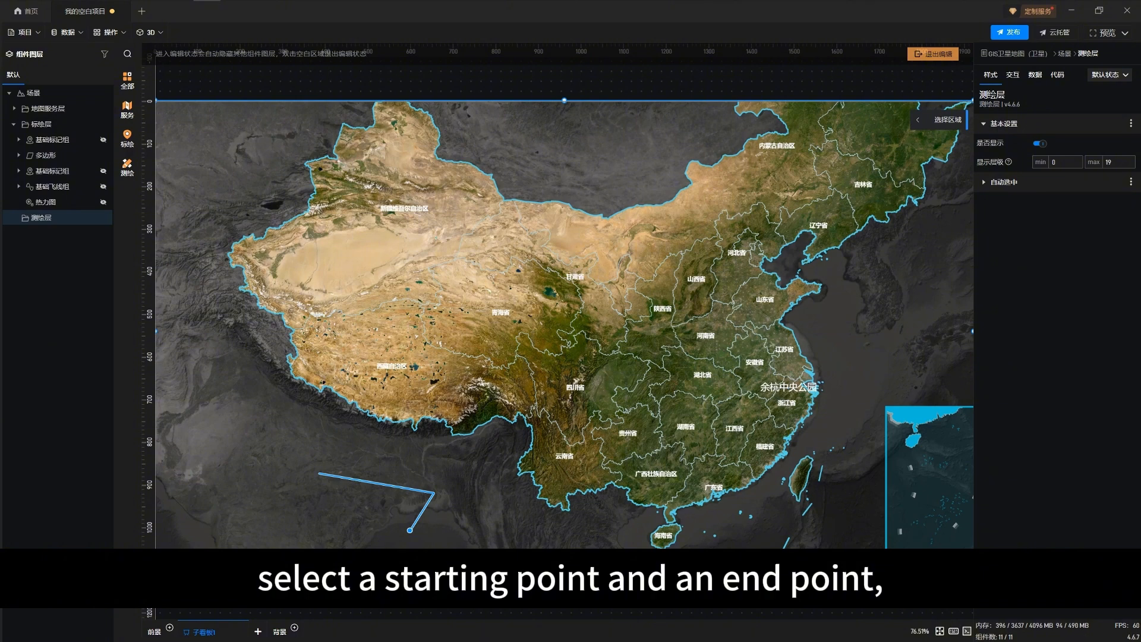
pyautogui.doubleClick(410, 530)
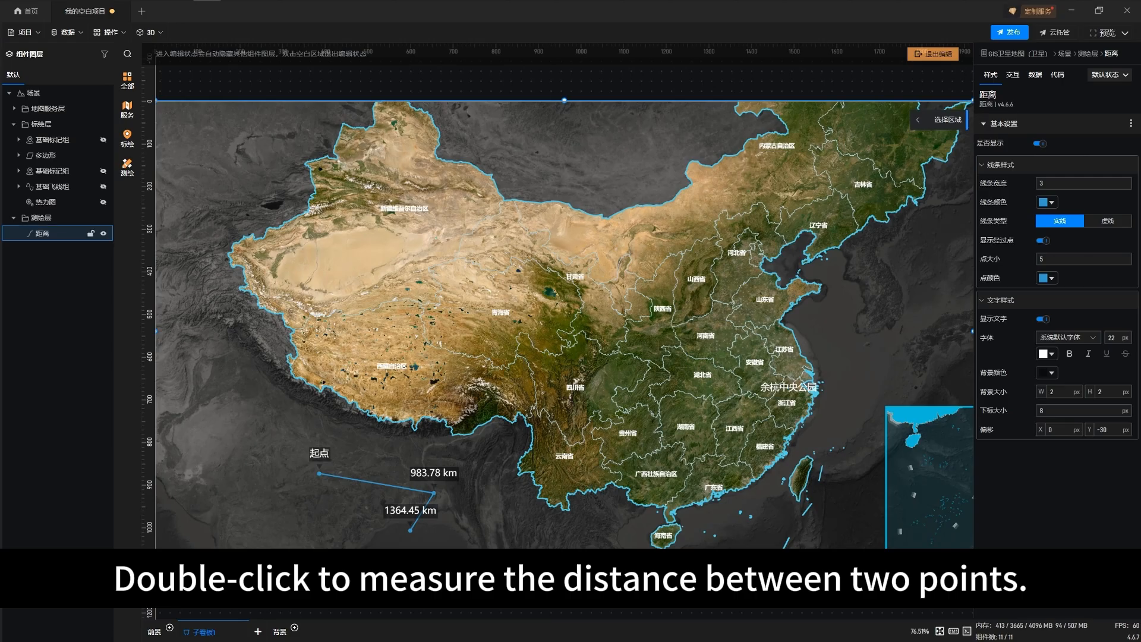
# Add a triangular 面积 measurement to the 测绘层, spanning 新疆维吾尔自治区 and its western and eastern surroundings
pyautogui.click(53, 217)
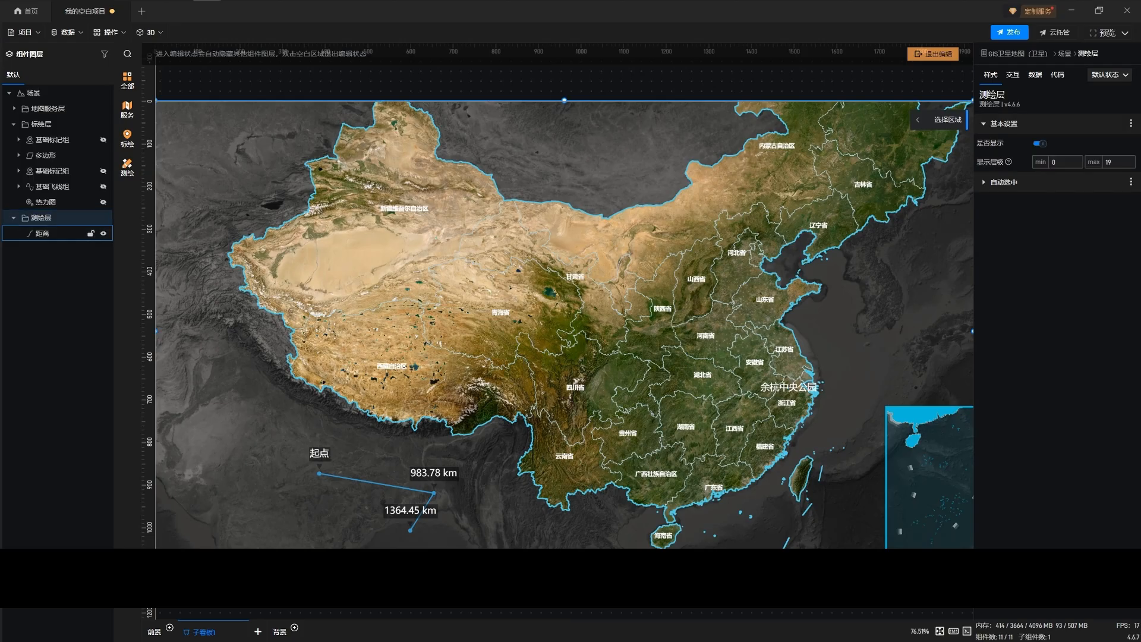
pyautogui.click(53, 234)
pyautogui.click(53, 218)
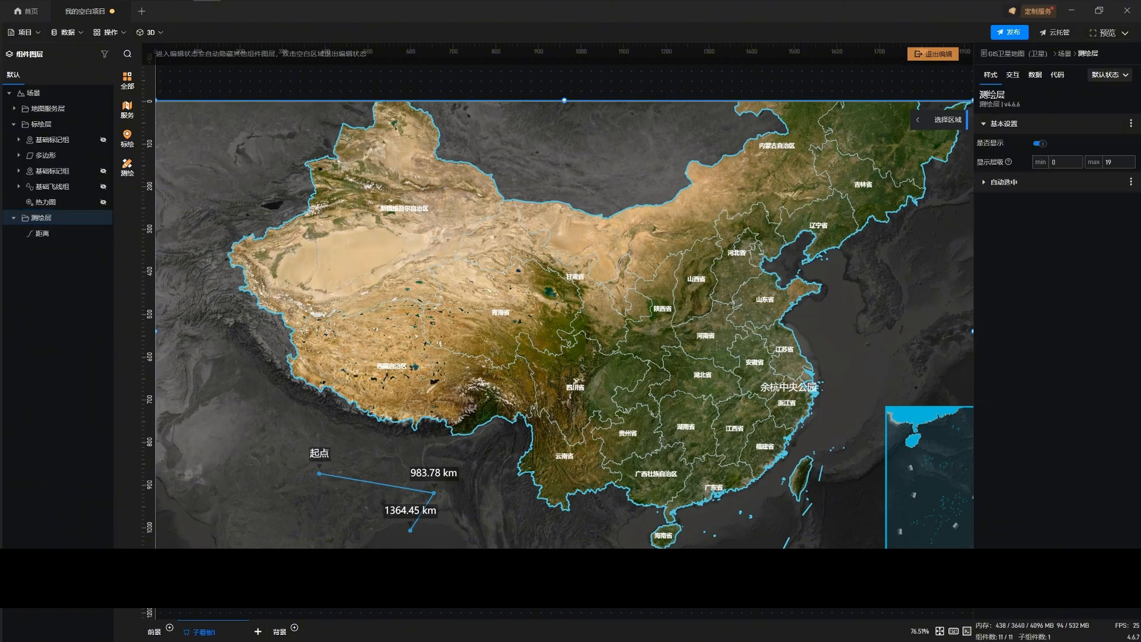
pyautogui.click(128, 167)
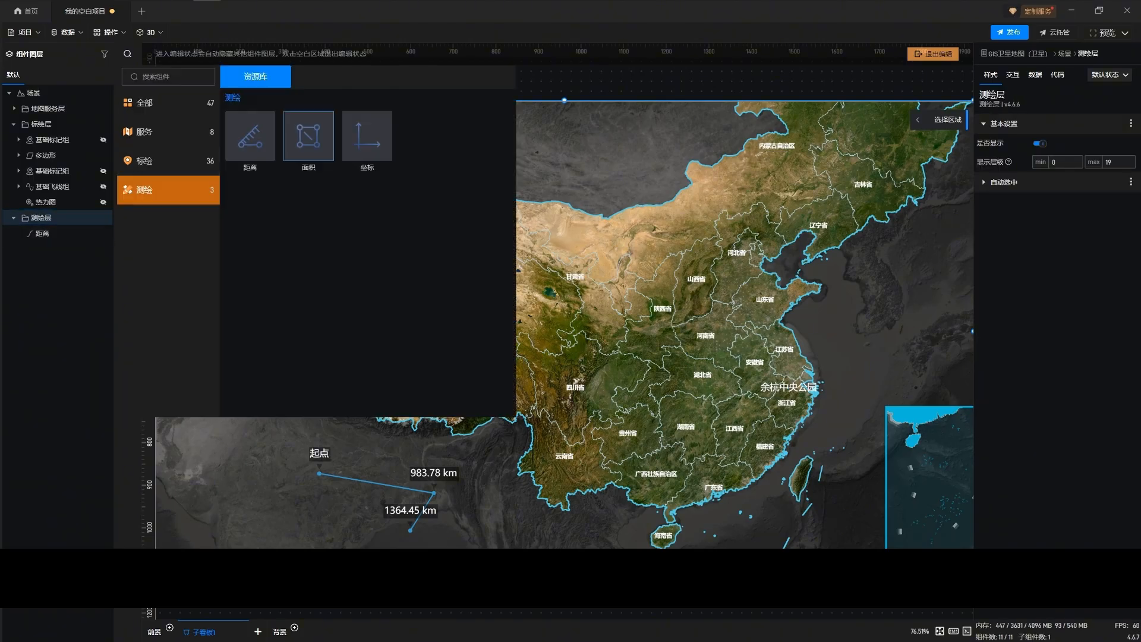
pyautogui.click(309, 137)
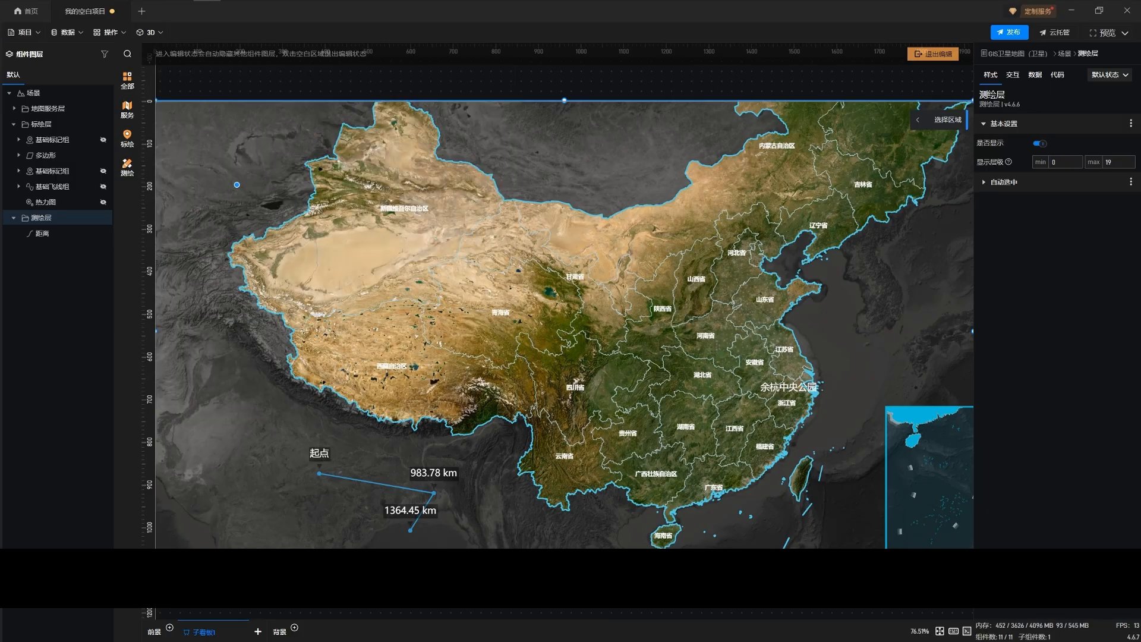
pyautogui.click(236, 184)
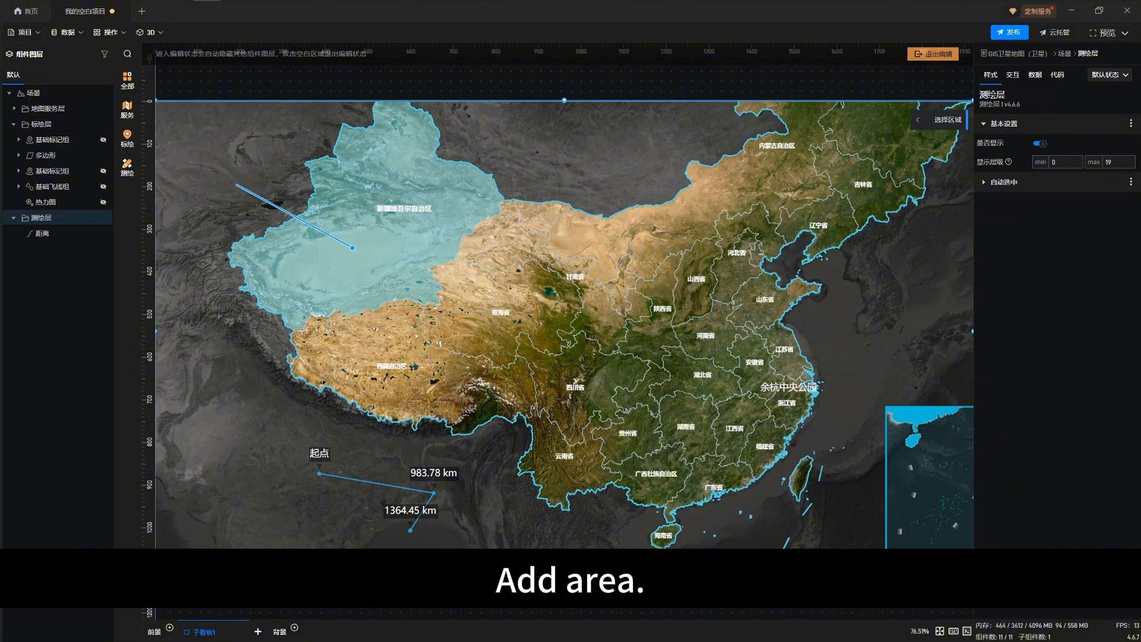
pyautogui.click(245, 336)
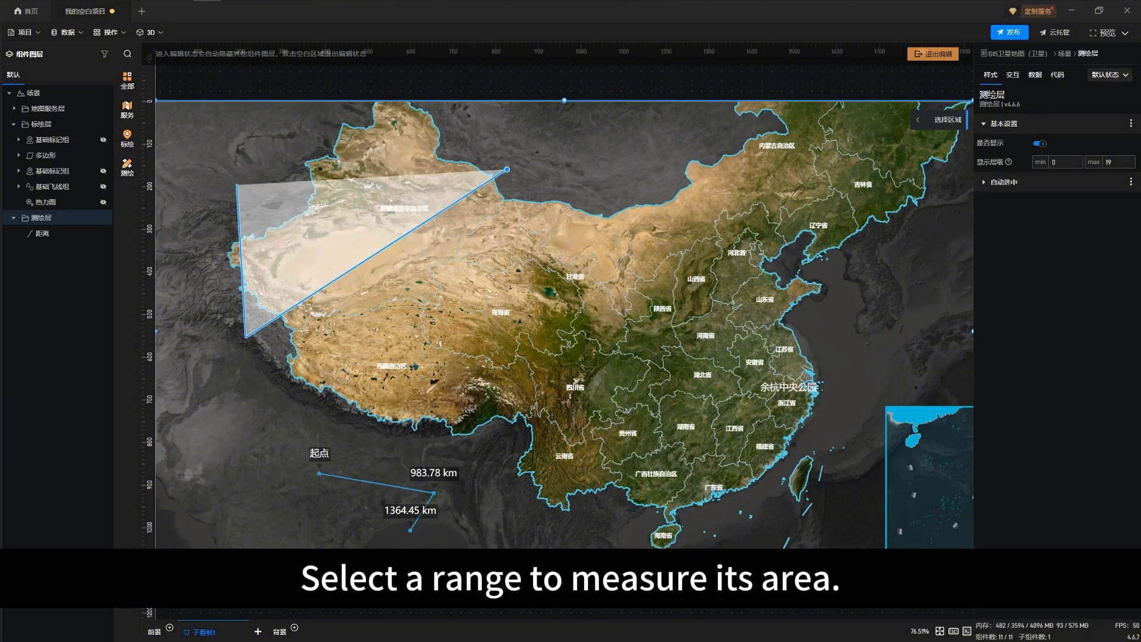
pyautogui.click(528, 175)
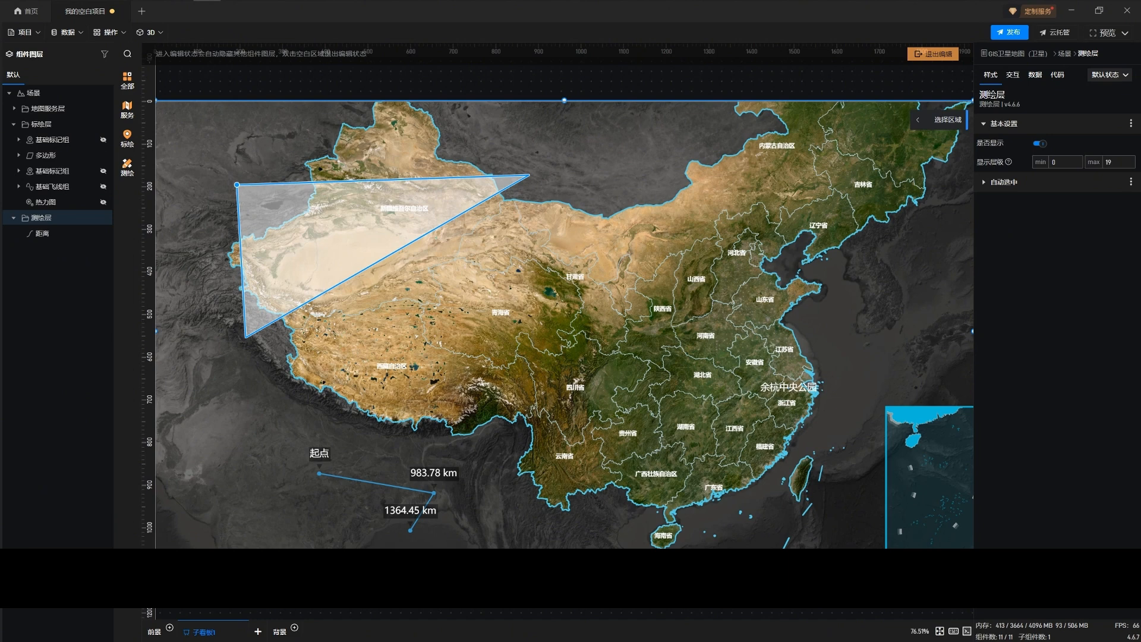
pyautogui.click(237, 185)
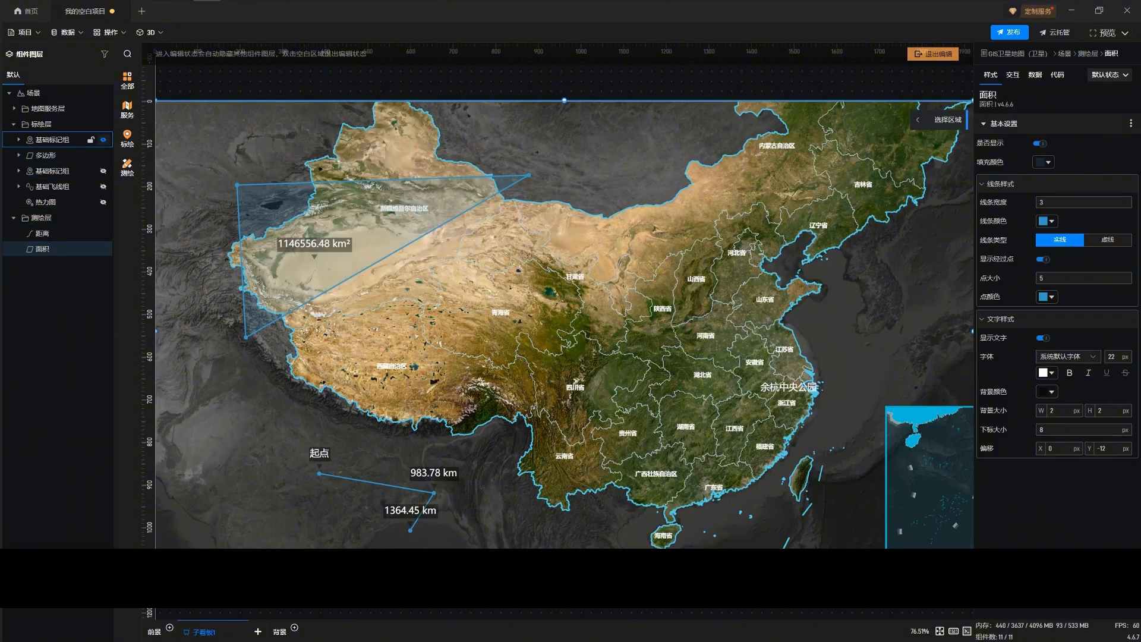
# Add a 圆 graphic from the 图形 components and draw it on the map north of 甘肃省
pyautogui.click(127, 139)
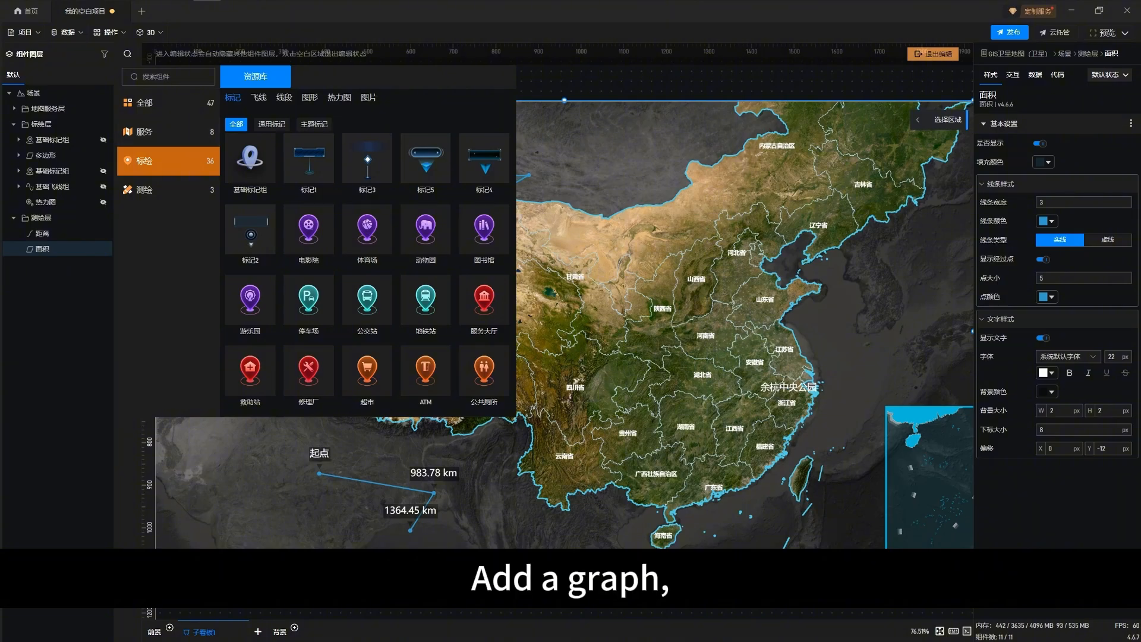
pyautogui.click(284, 97)
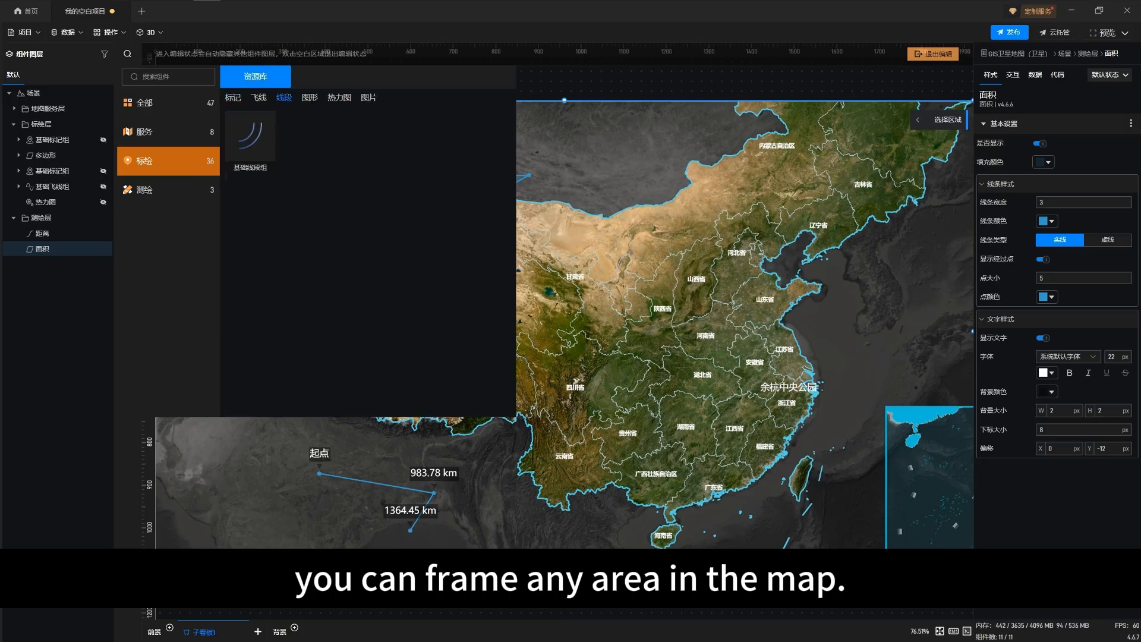
pyautogui.click(310, 98)
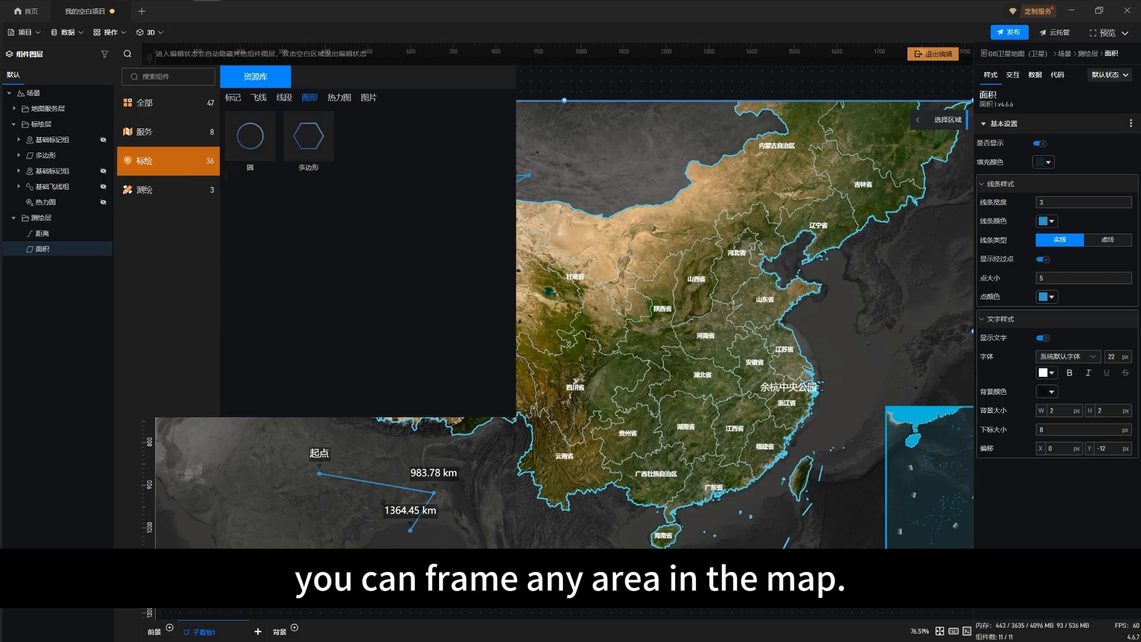
pyautogui.click(249, 135)
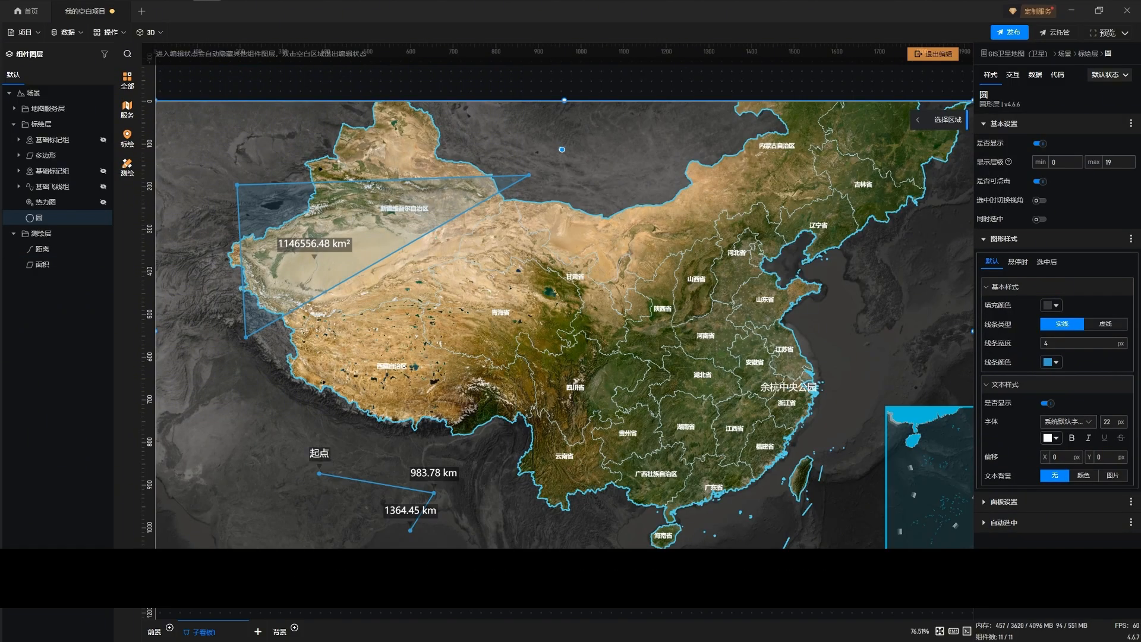
pyautogui.click(562, 149)
pyautogui.click(606, 194)
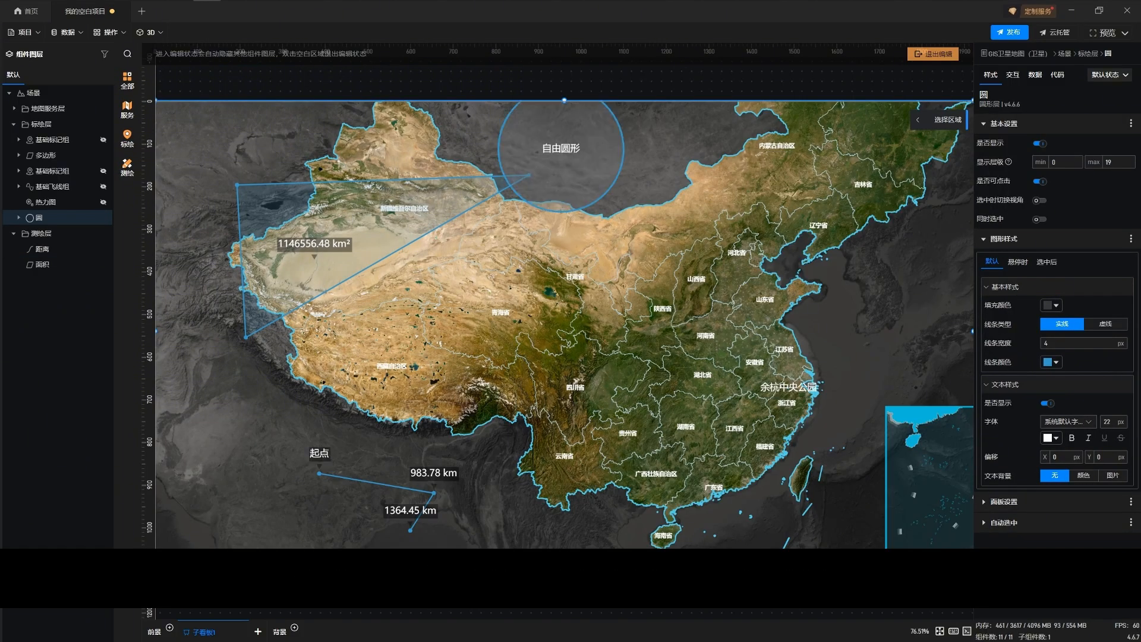
# Draw a second, smaller circle inside the first one, finish drawing, and exit the map's editing mode
pyautogui.scroll(-3, 612, 179)
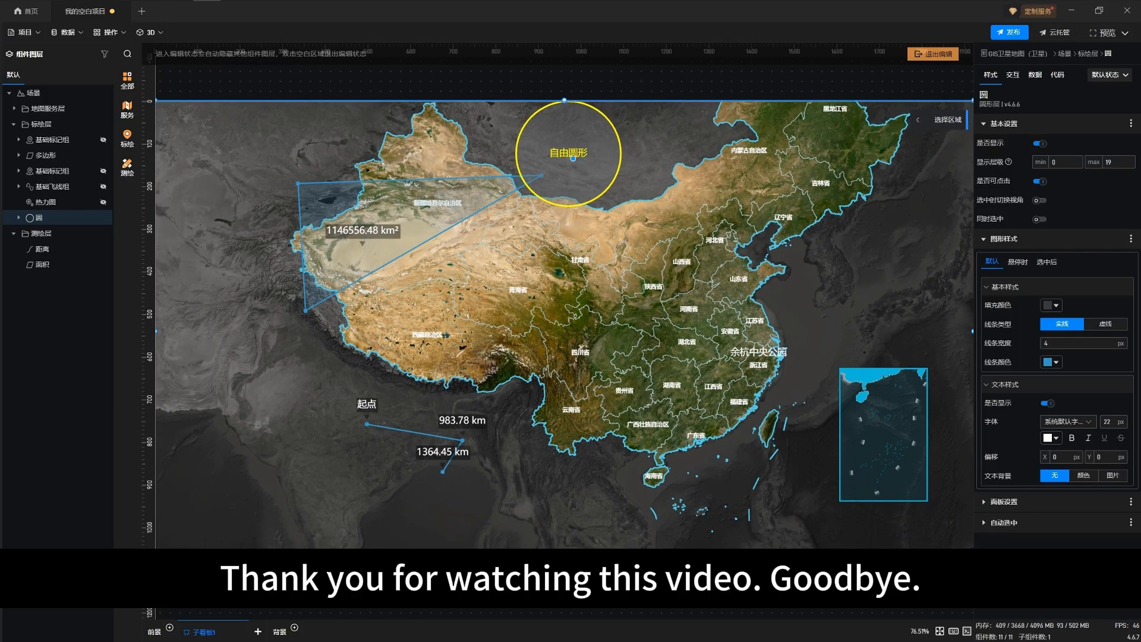
pyautogui.click(574, 159)
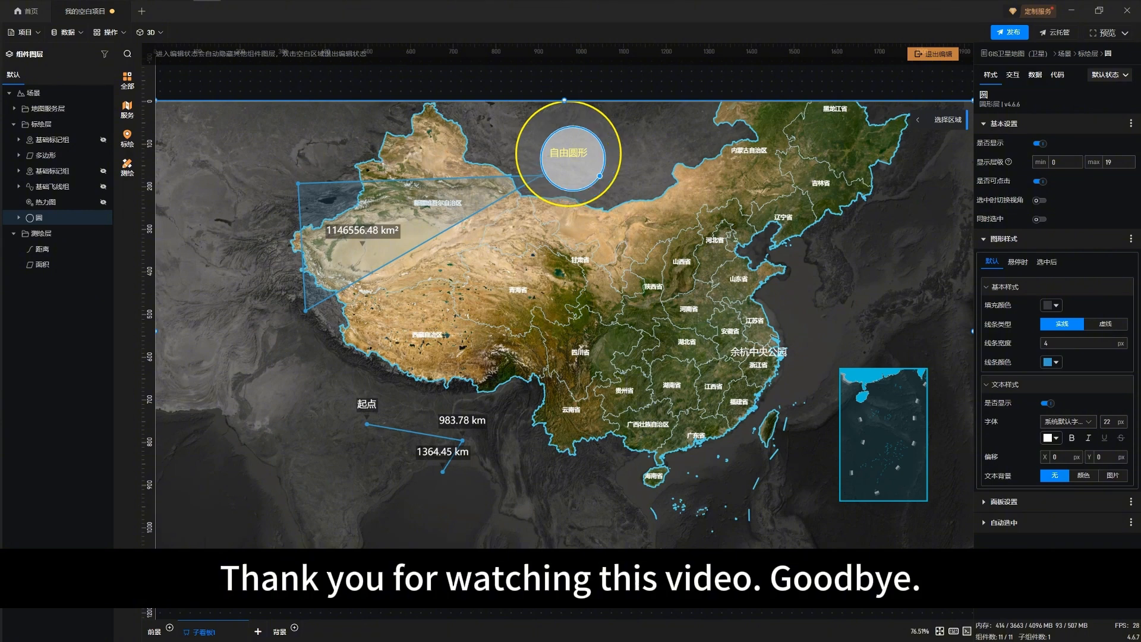
pyautogui.click(589, 170)
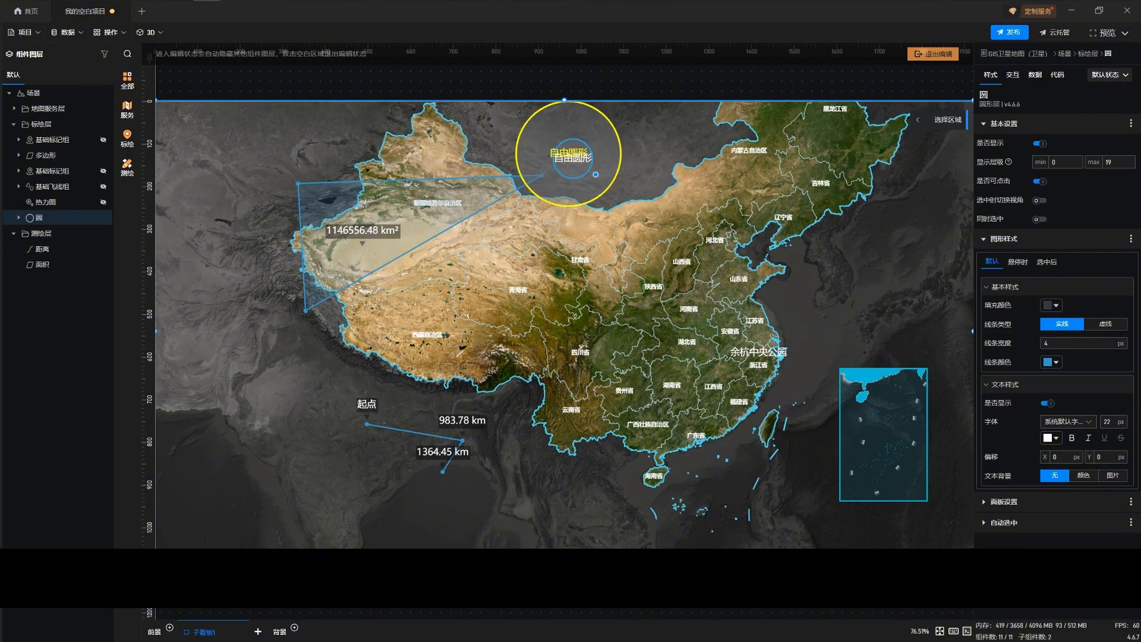
pyautogui.rightClick(595, 174)
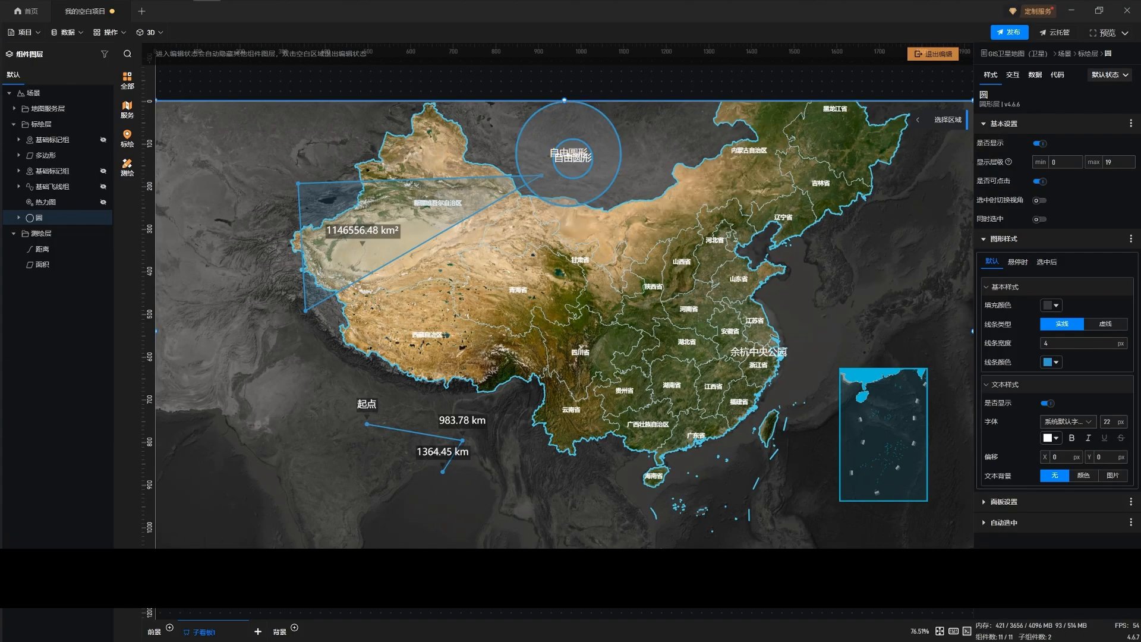
pyautogui.click(932, 54)
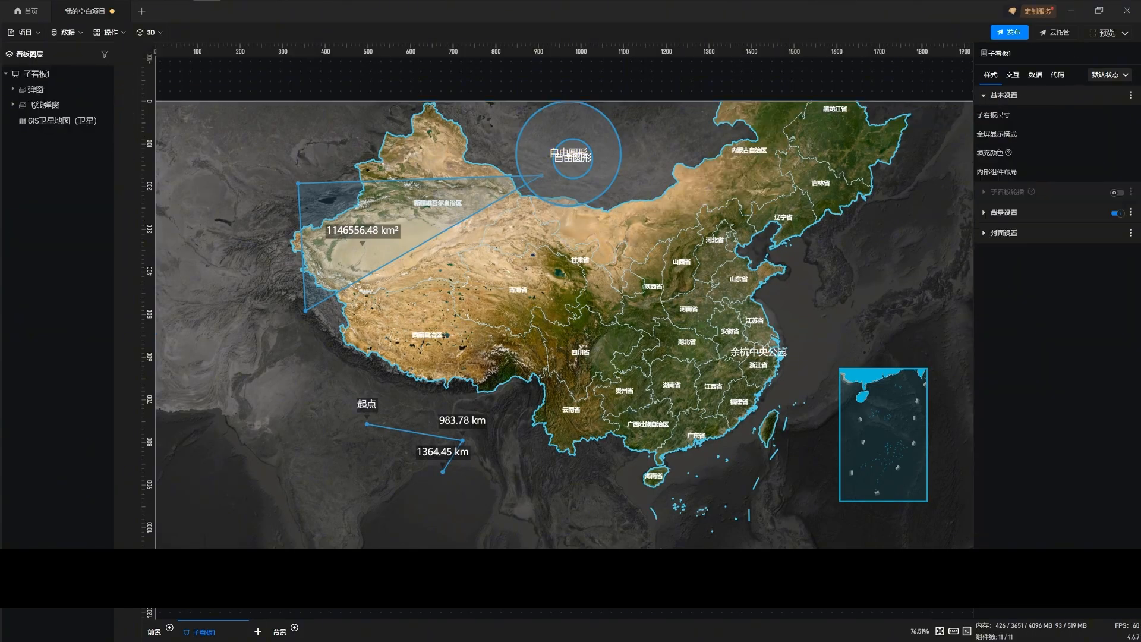